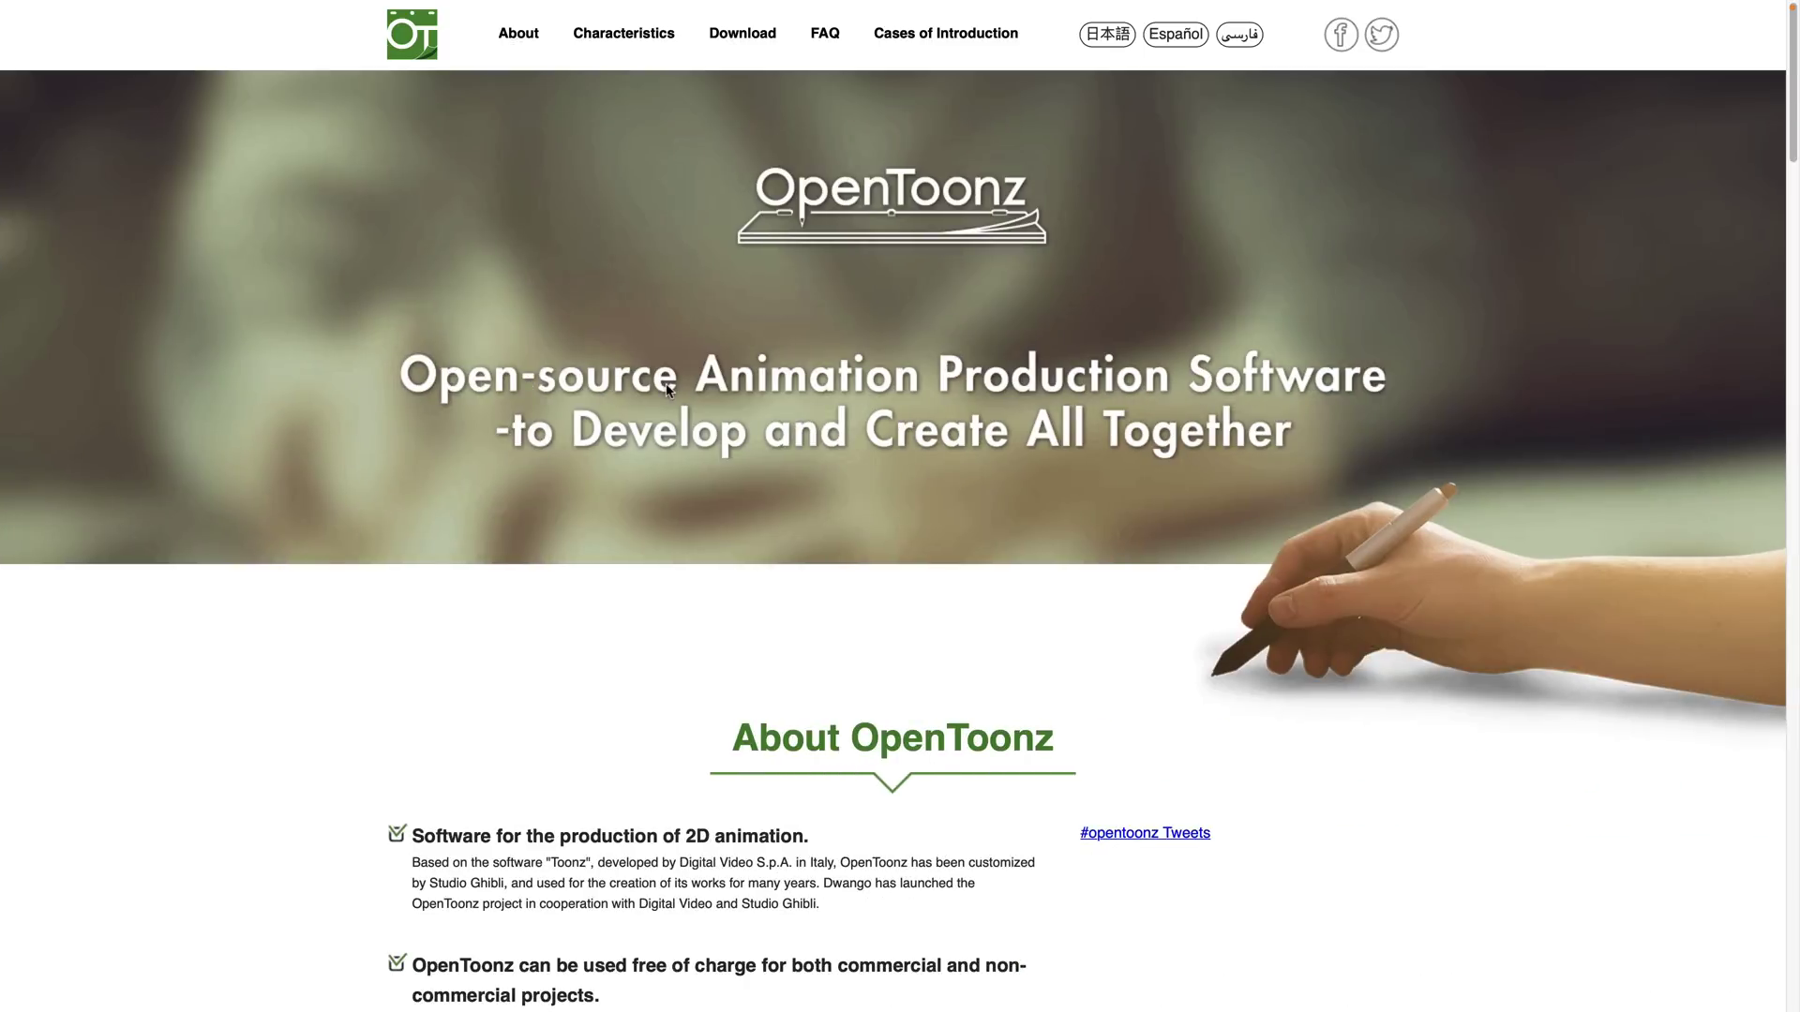
Scroll the OpenToonz homepage in Safari, then switch to the full-screen OpenToonz space.
{"action": "scroll", "coordinate": [1039, 382], "scroll_direction": "down", "scroll_amount": 3}
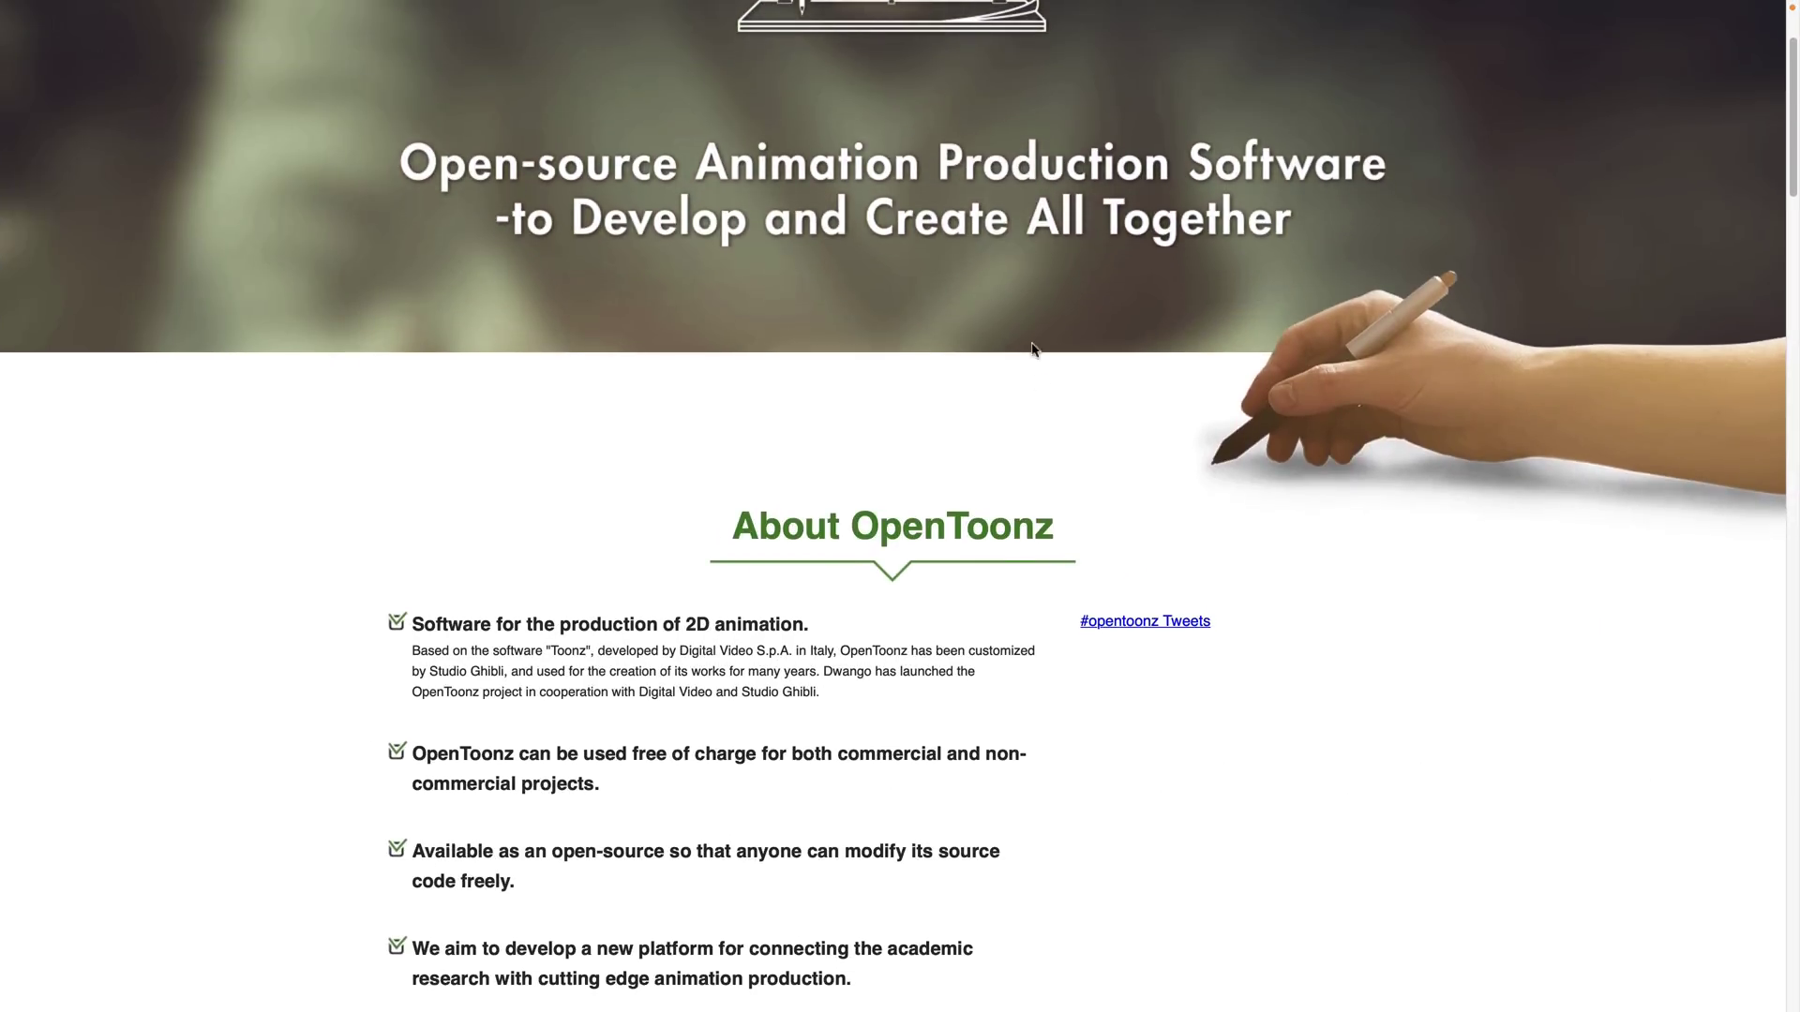
{"action": "mouse_move", "coordinate": [1021, 7]}
{"action": "scroll", "coordinate": [1062, 518], "scroll_direction": "up", "scroll_amount": 3}
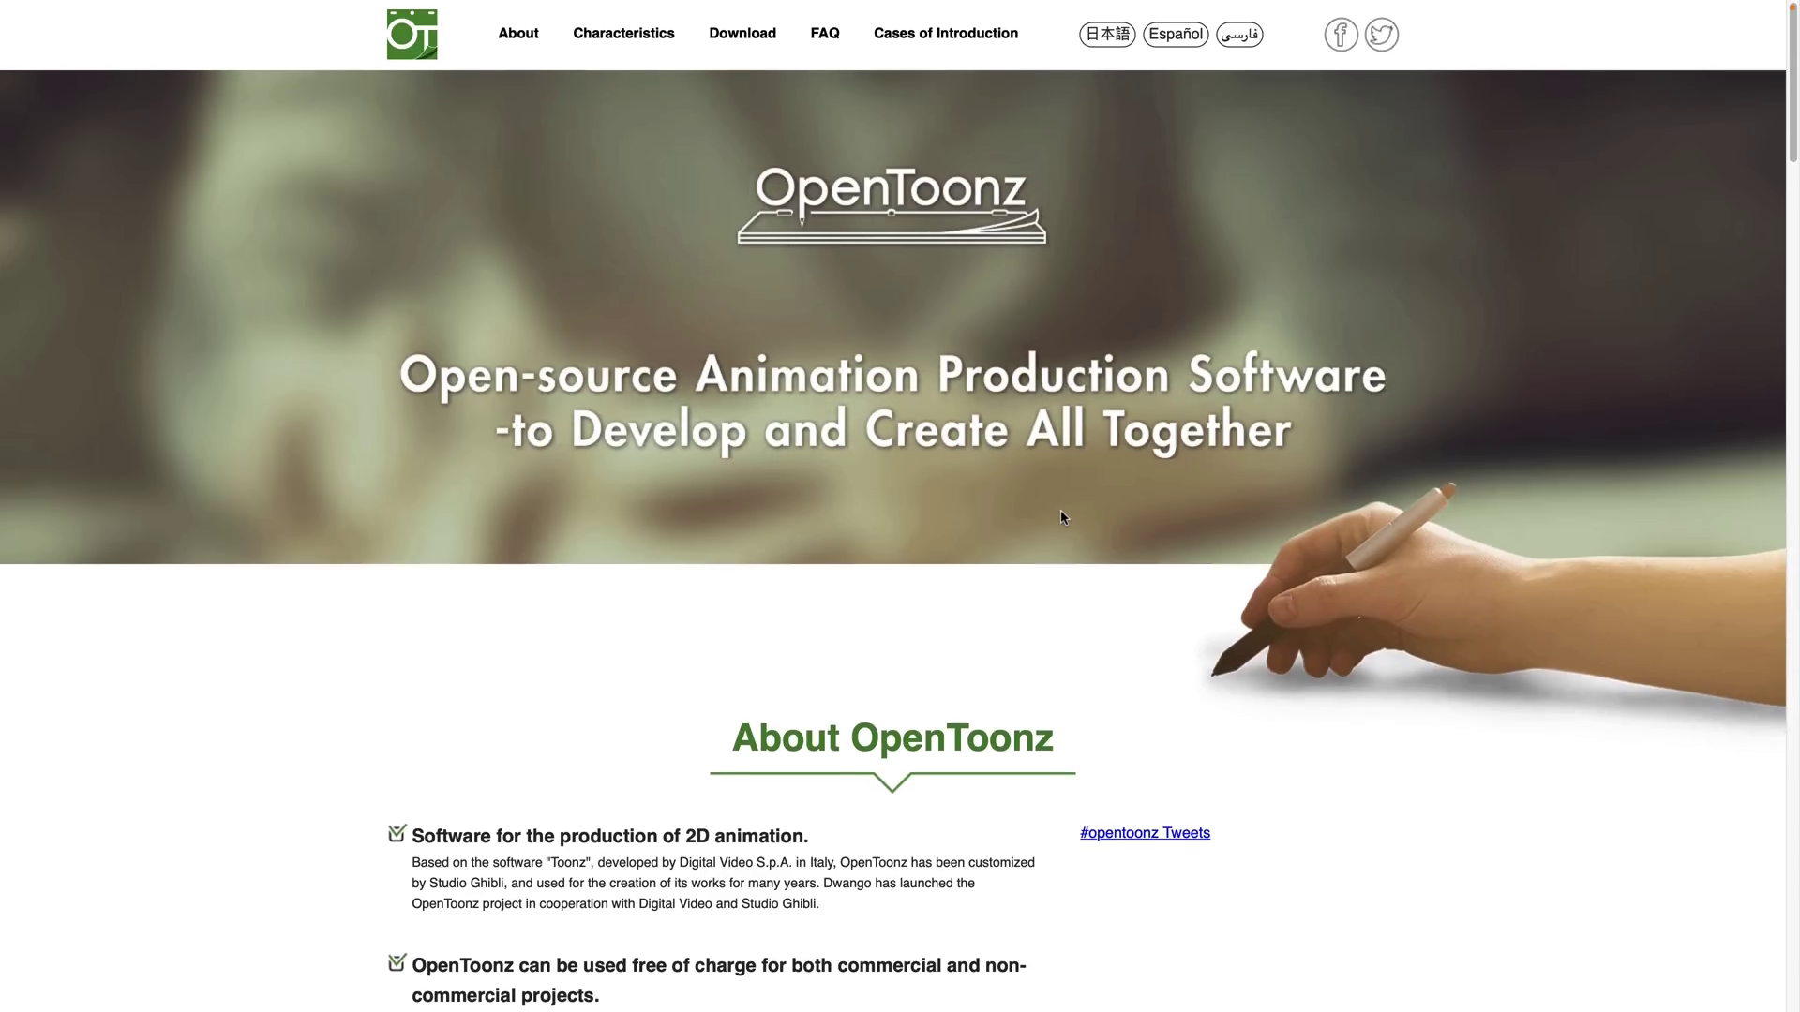
{"action": "key", "text": "ctrl+Left"}
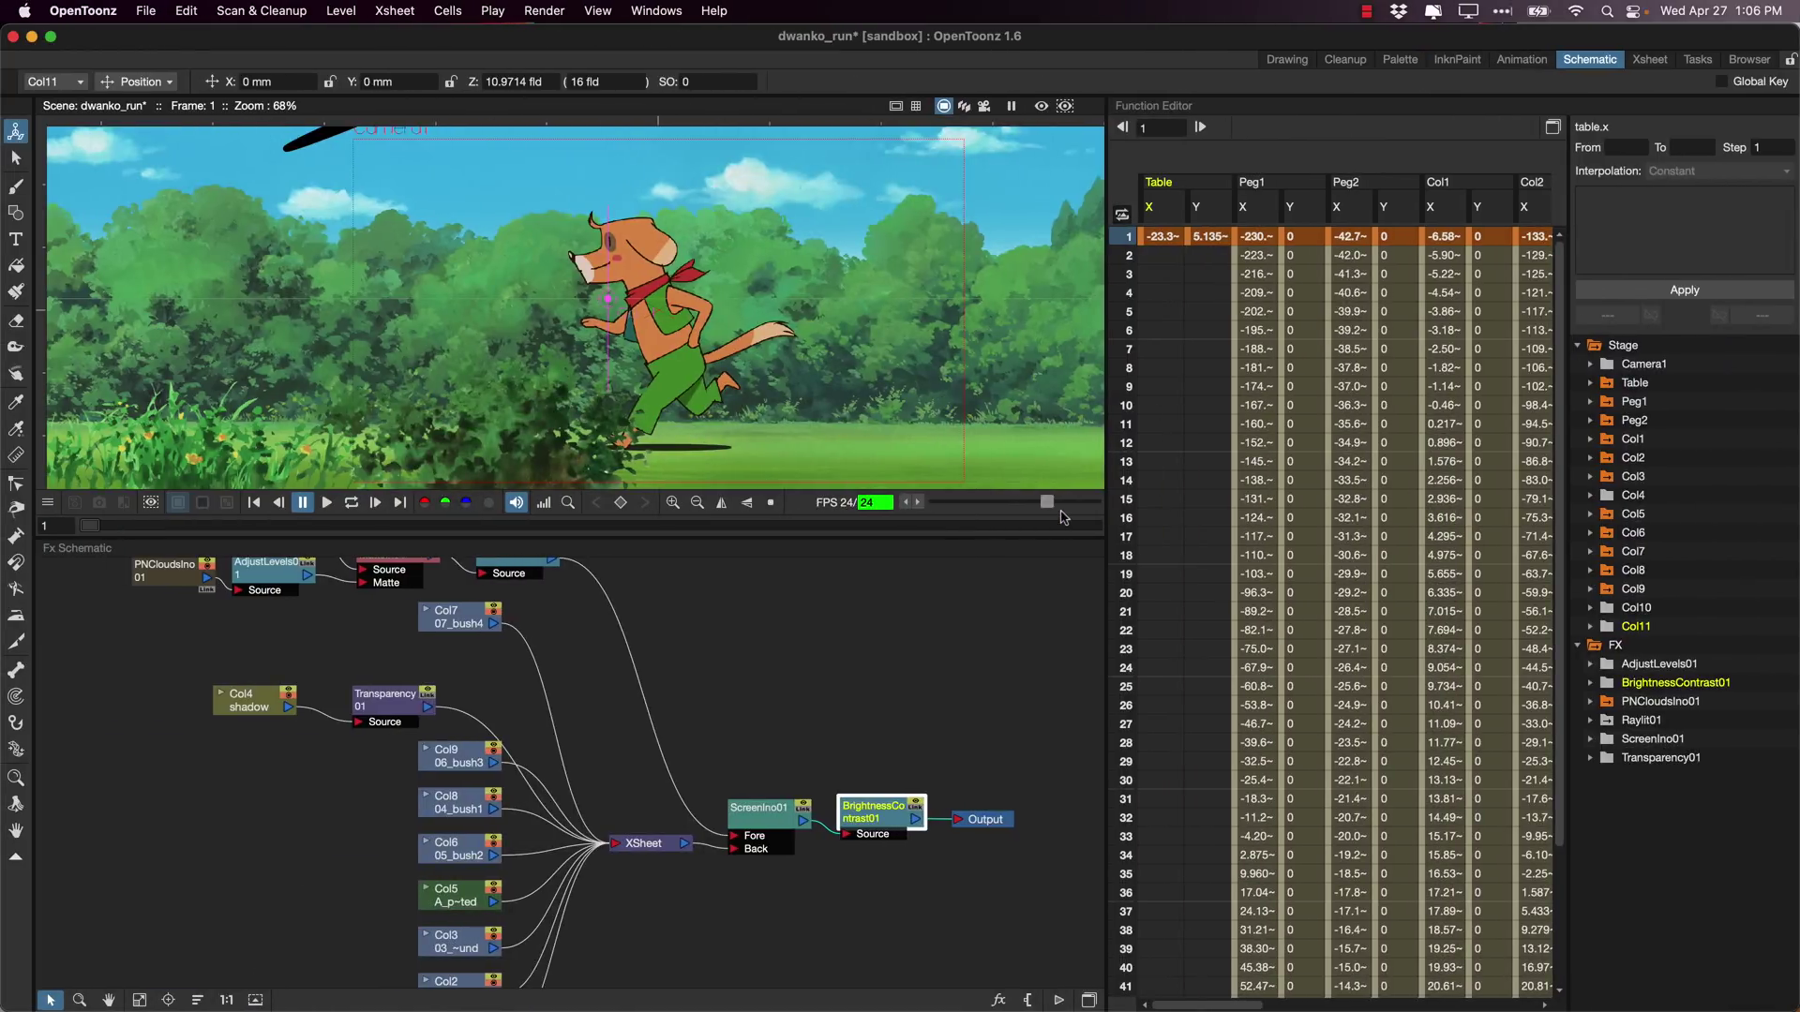
Play the dwanko_run running animation, then switch to the Drawing room.
{"action": "left_click", "coordinate": [328, 509]}
{"action": "left_click", "coordinate": [1287, 60]}
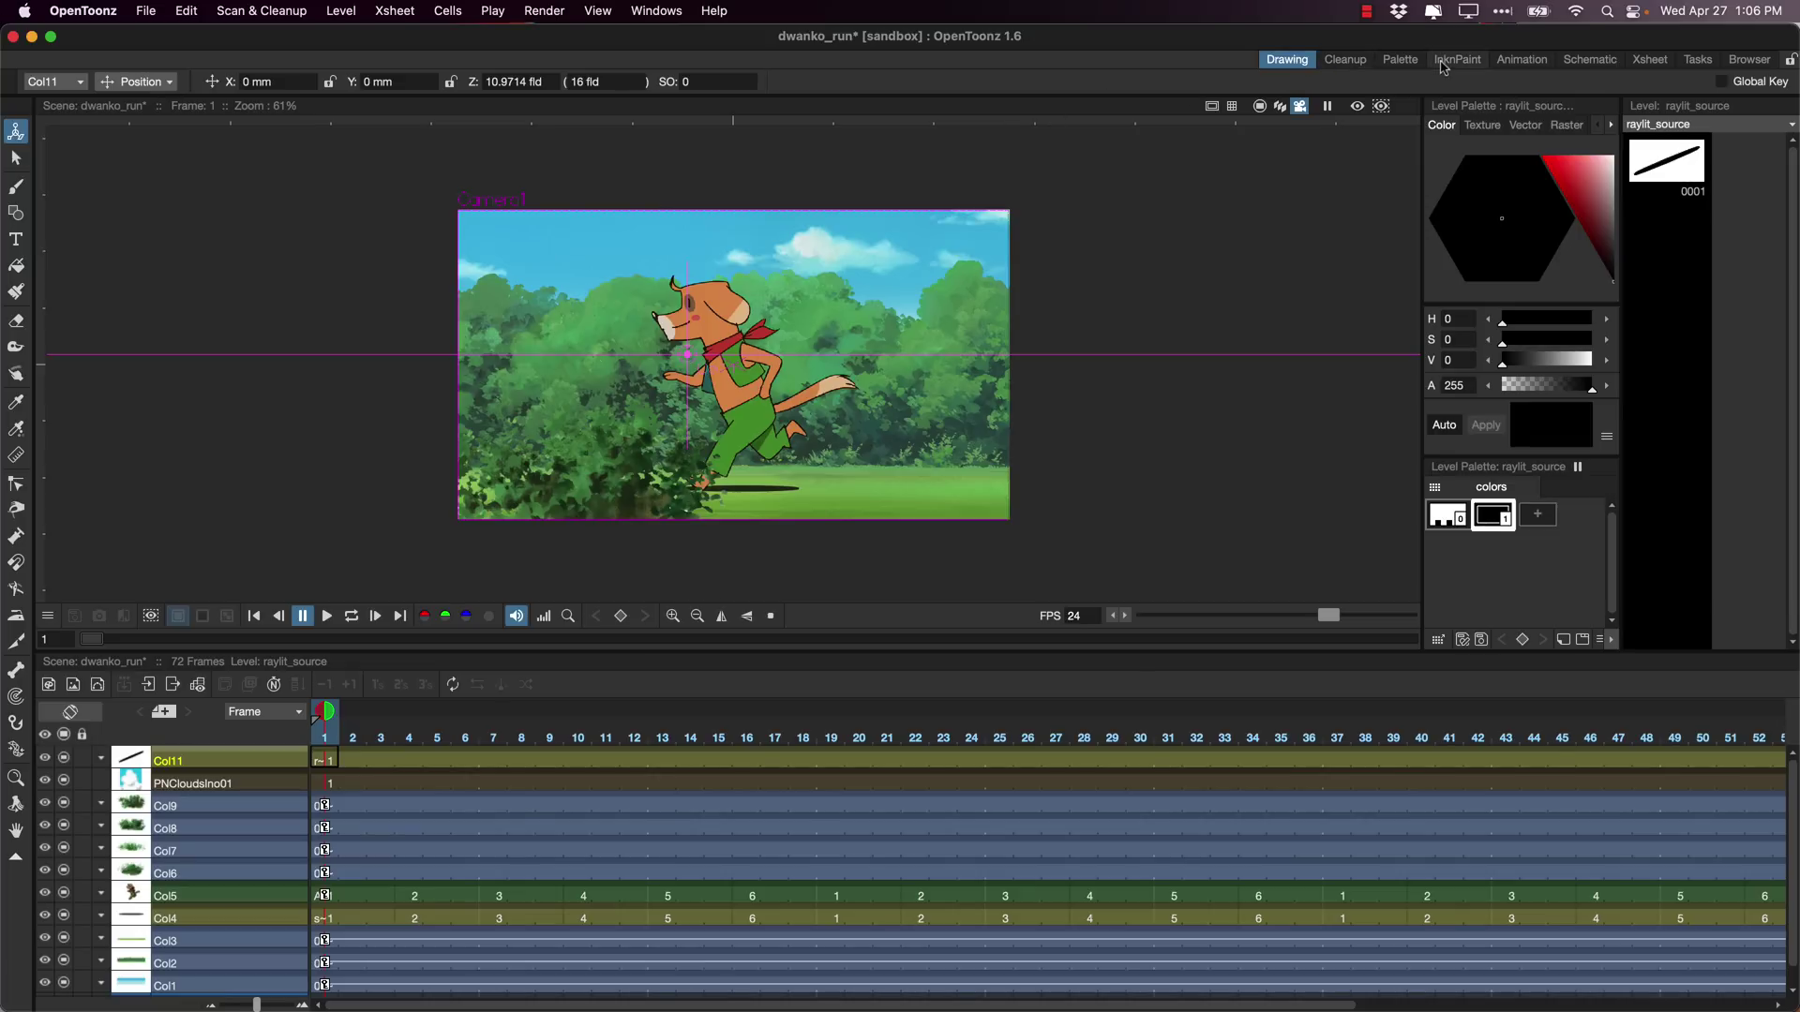
Visit the Palette room, return to Drawing, and load the A_painted level in the Level Strip.
{"action": "left_click", "coordinate": [1401, 59]}
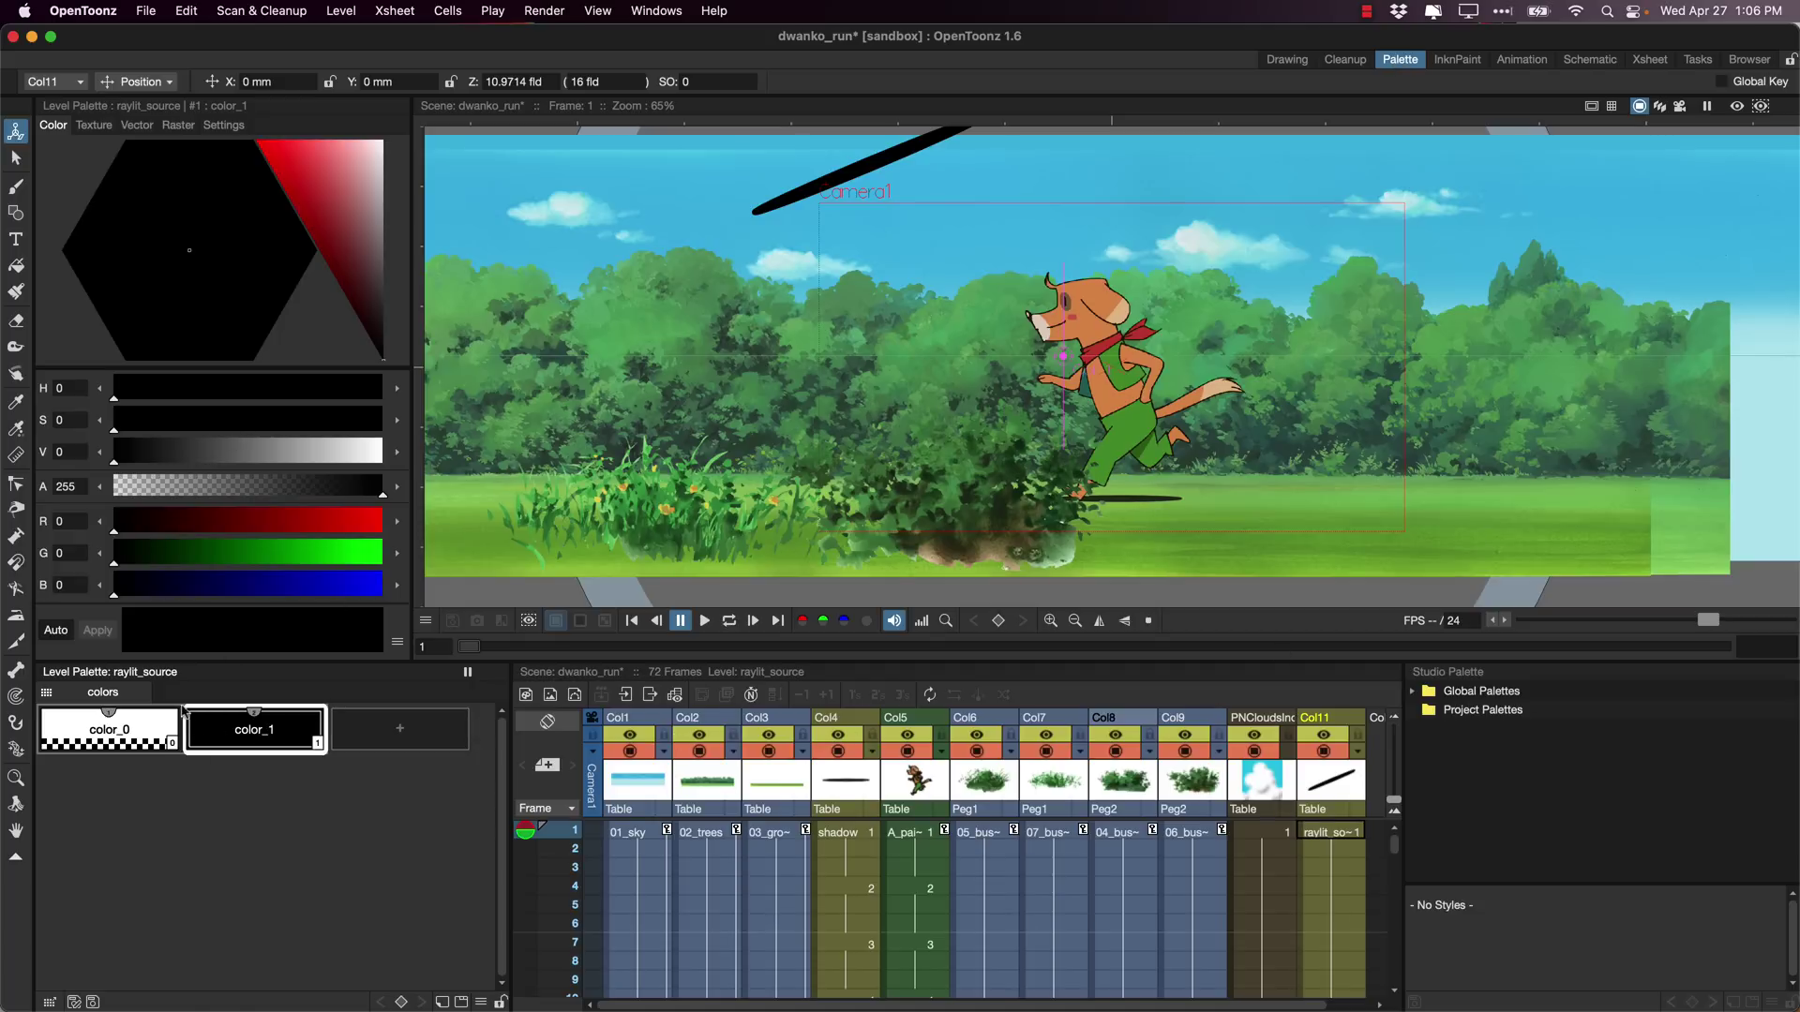
{"action": "left_click", "coordinate": [1298, 61]}
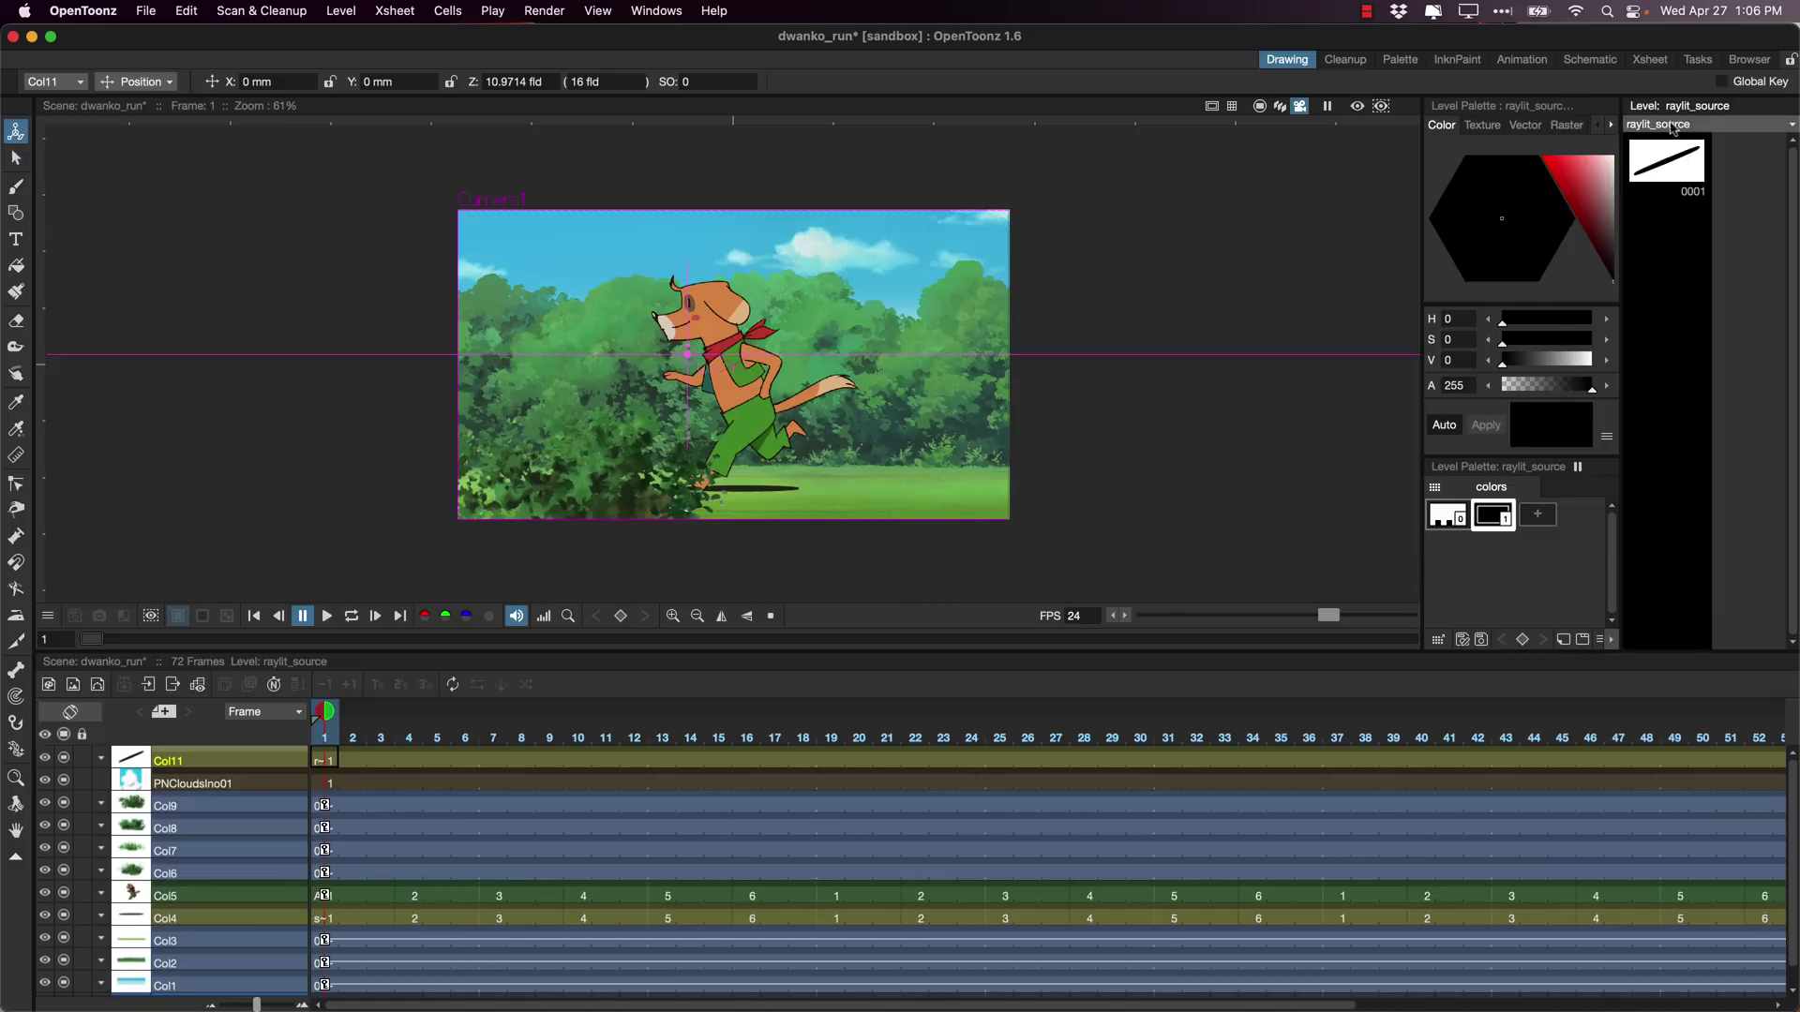
{"action": "left_click", "coordinate": [1720, 122]}
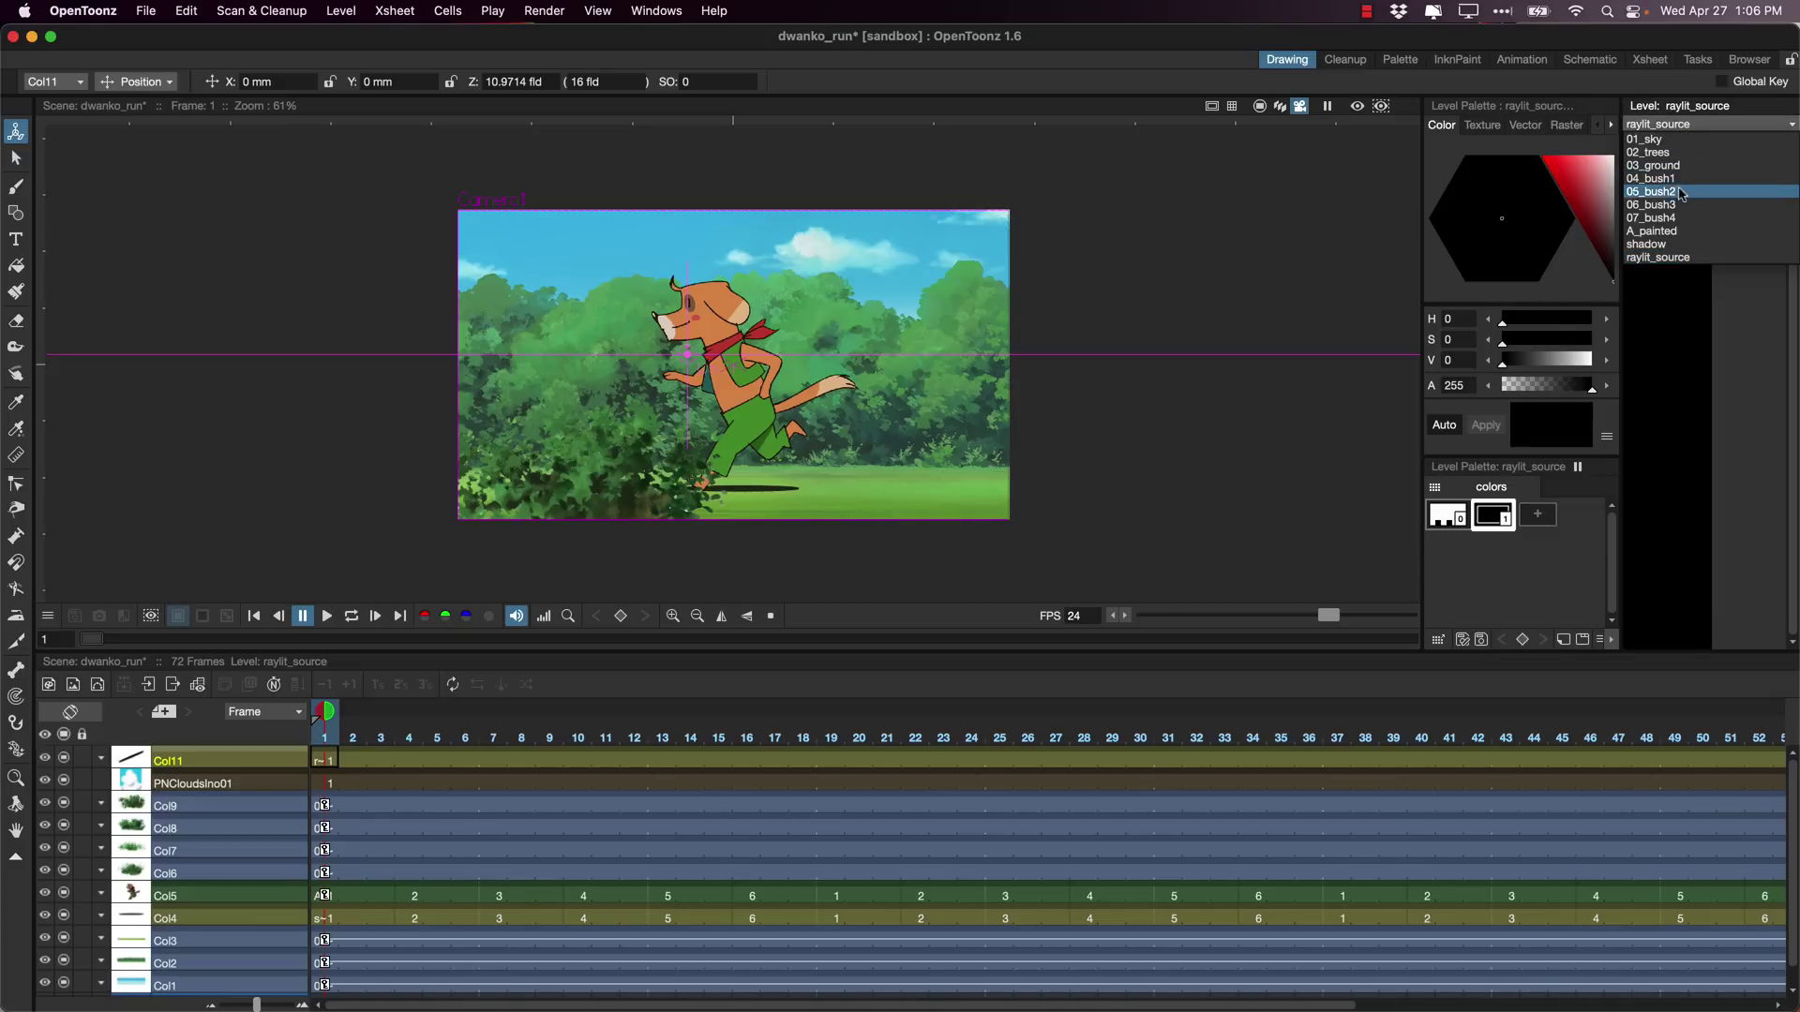
{"action": "left_click", "coordinate": [1673, 230]}
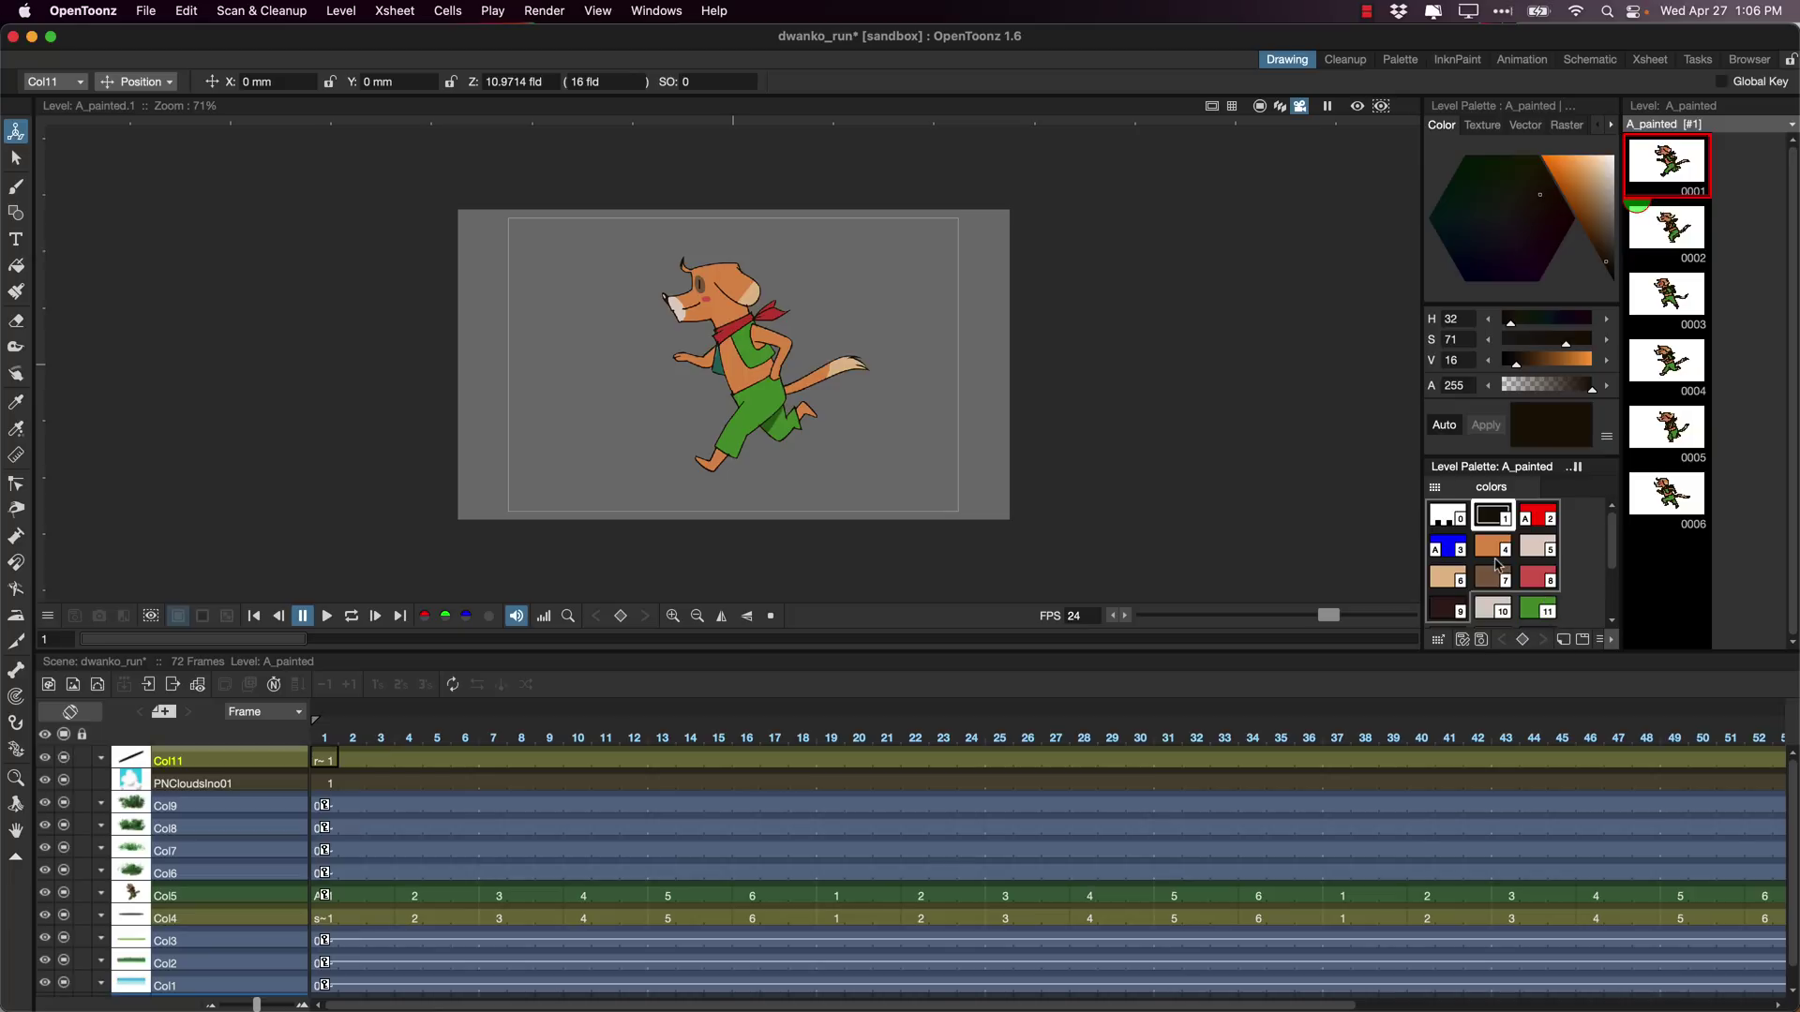
In the Palette room, turn the clothes and clothes_dark styles red, then return to Drawing.
{"action": "left_click", "coordinate": [1402, 60]}
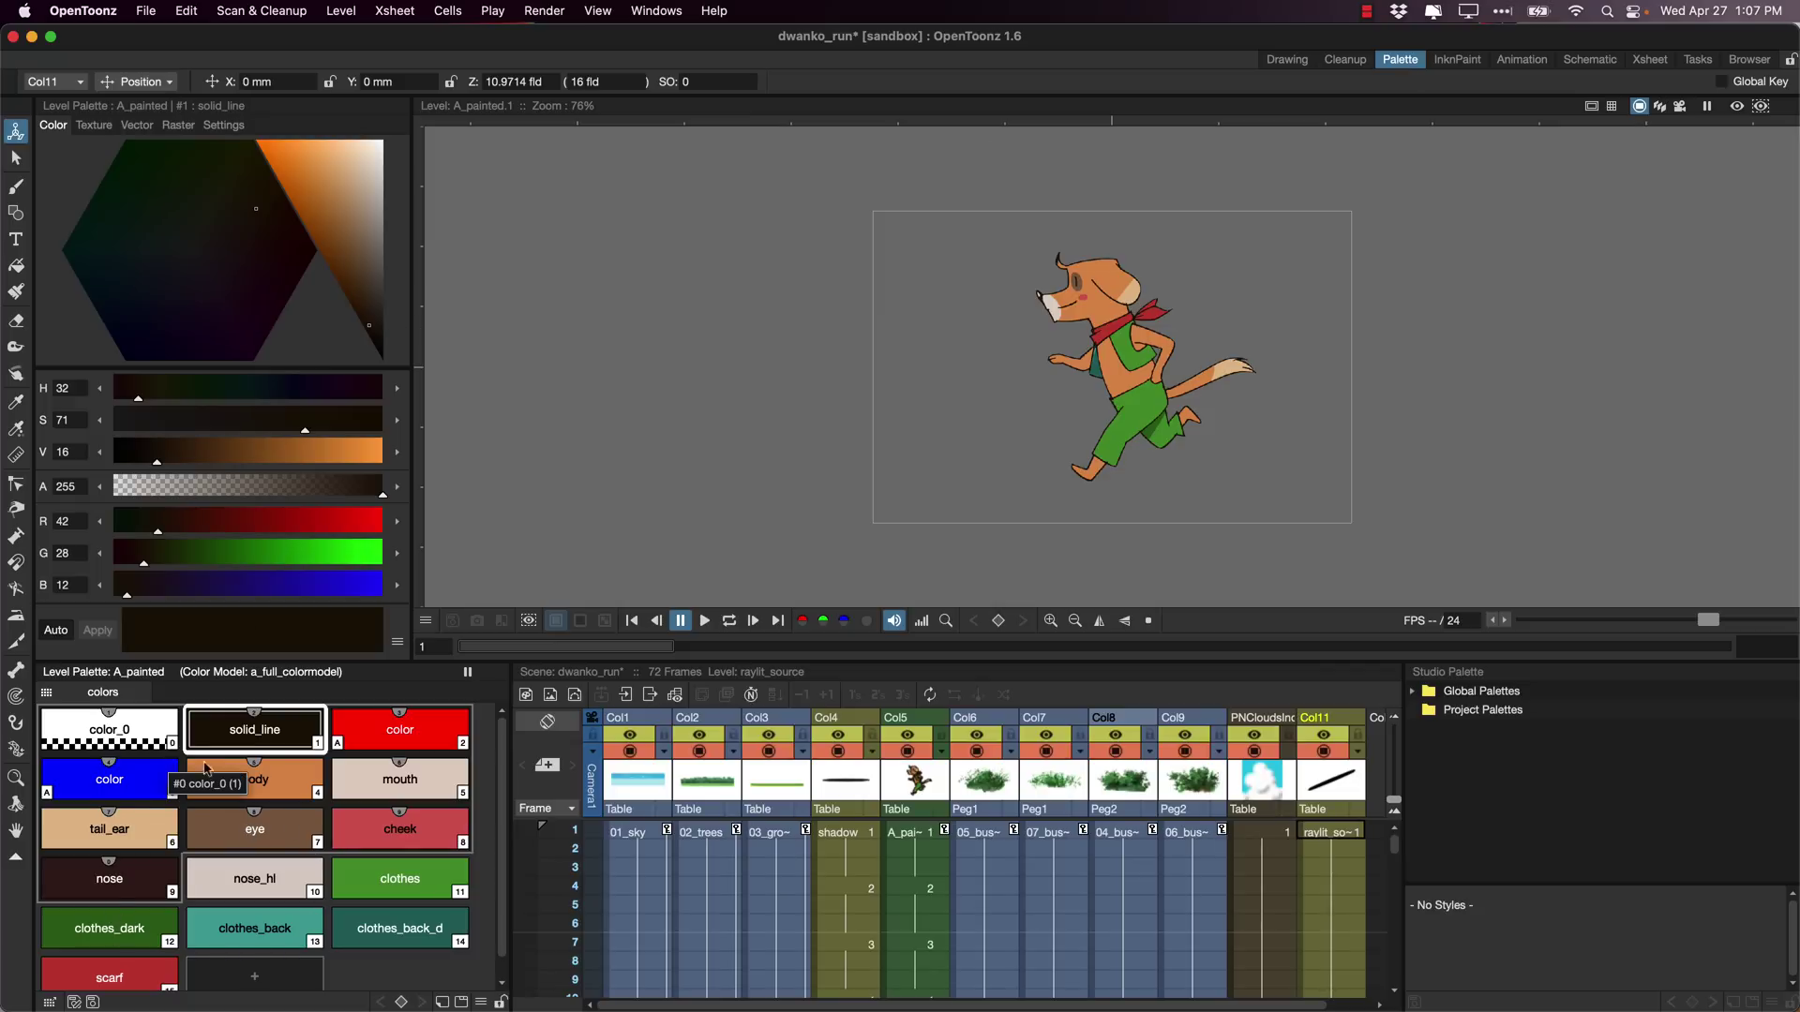
{"action": "left_click", "coordinate": [423, 882]}
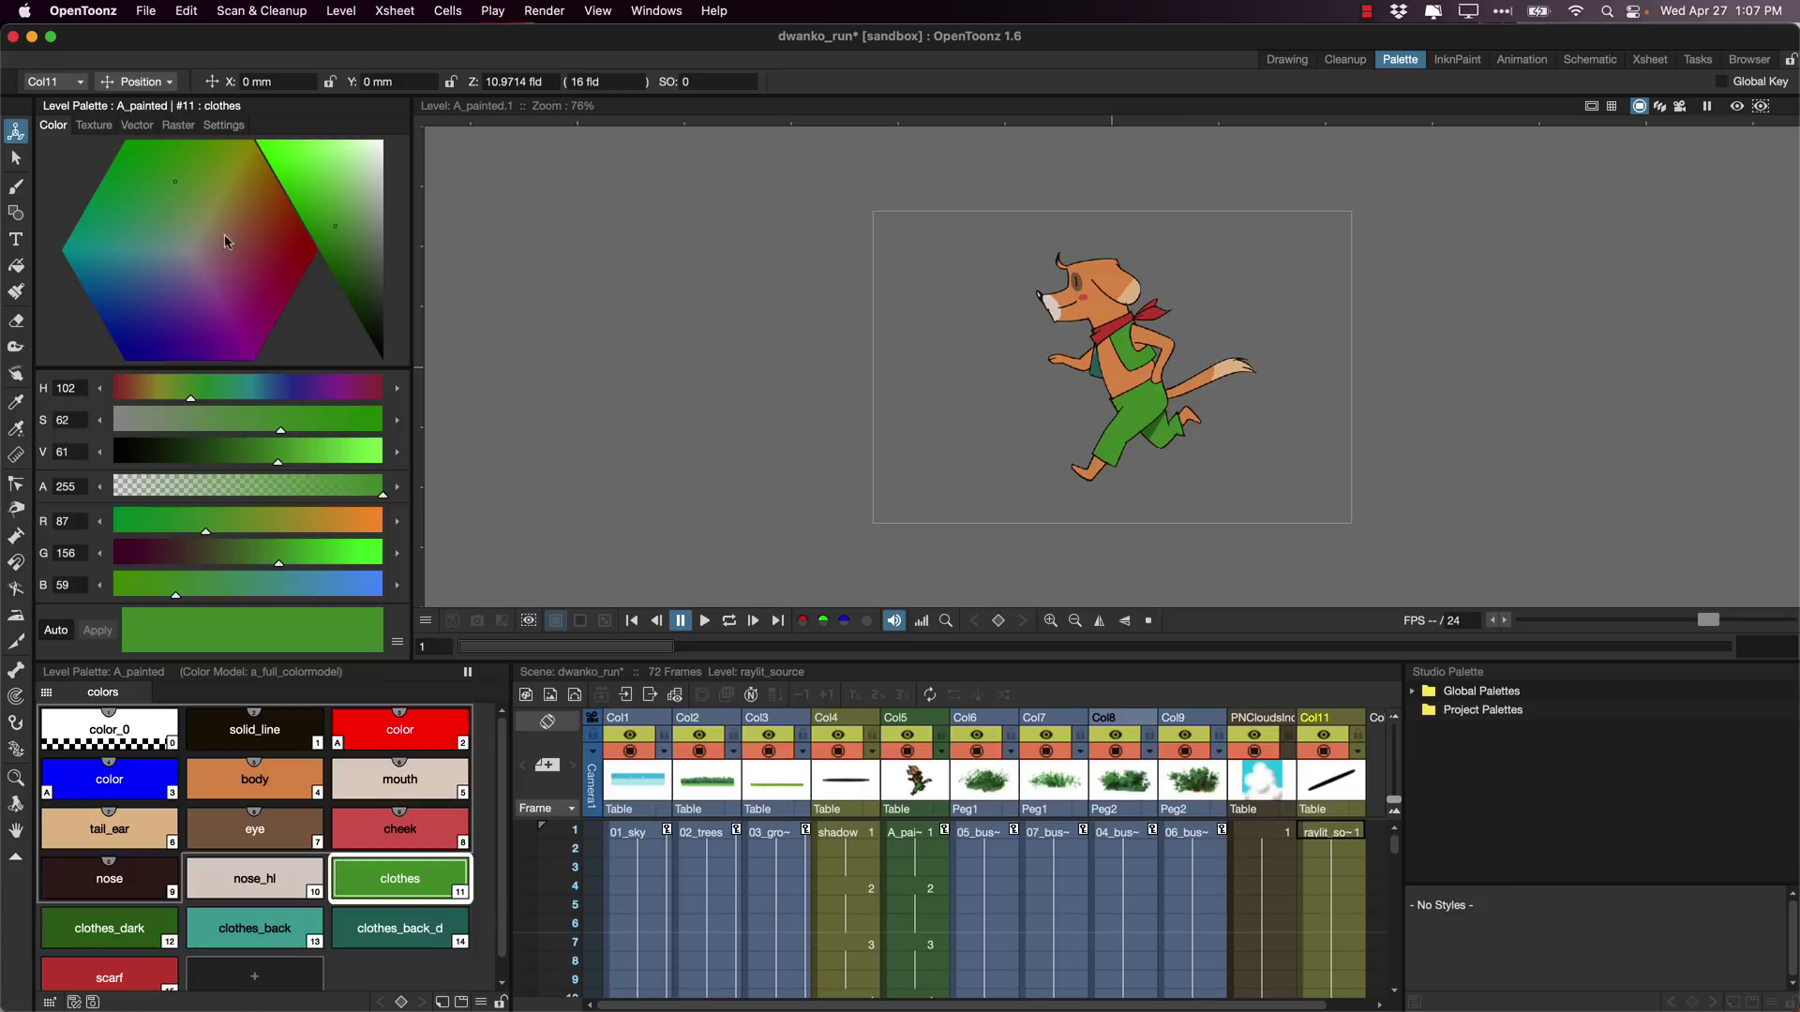
{"action": "left_click", "coordinate": [288, 256]}
{"action": "left_click_drag", "start_coordinate": [287, 256], "coordinate": [296, 257]}
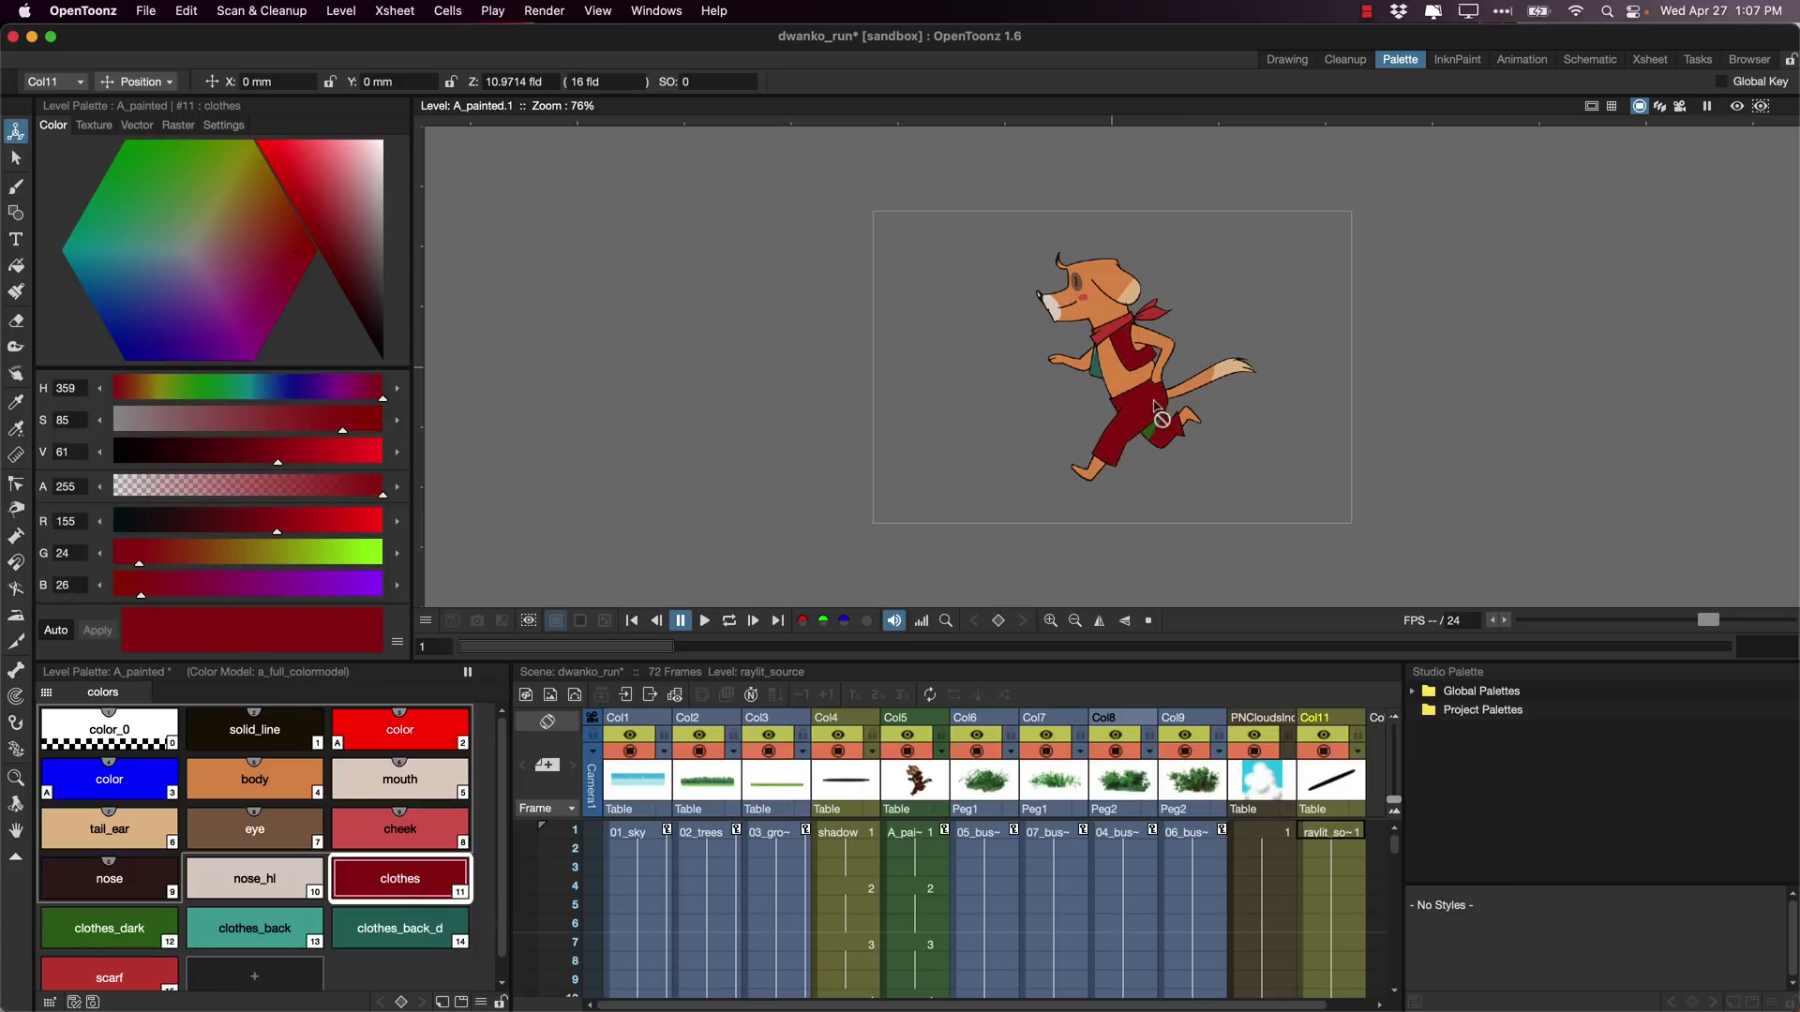
{"action": "left_click", "coordinate": [99, 945]}
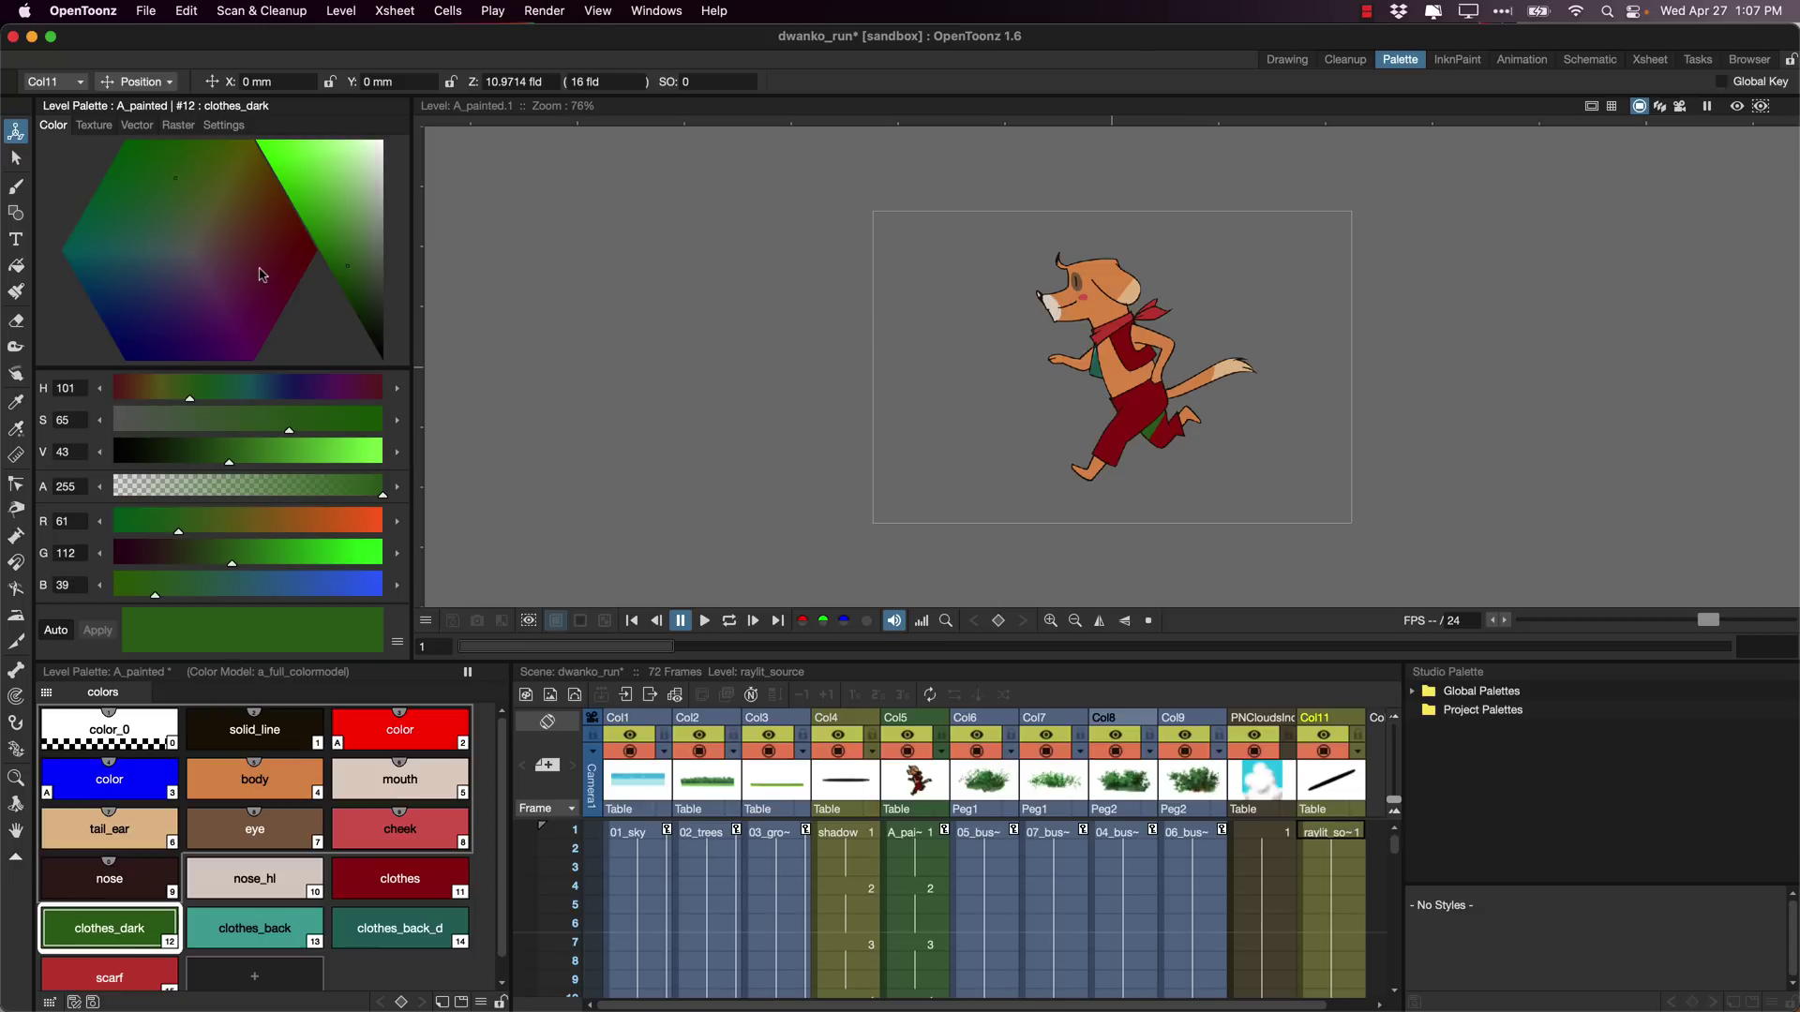
{"action": "left_click", "coordinate": [300, 254]}
{"action": "left_click_drag", "start_coordinate": [299, 254], "coordinate": [315, 163]}
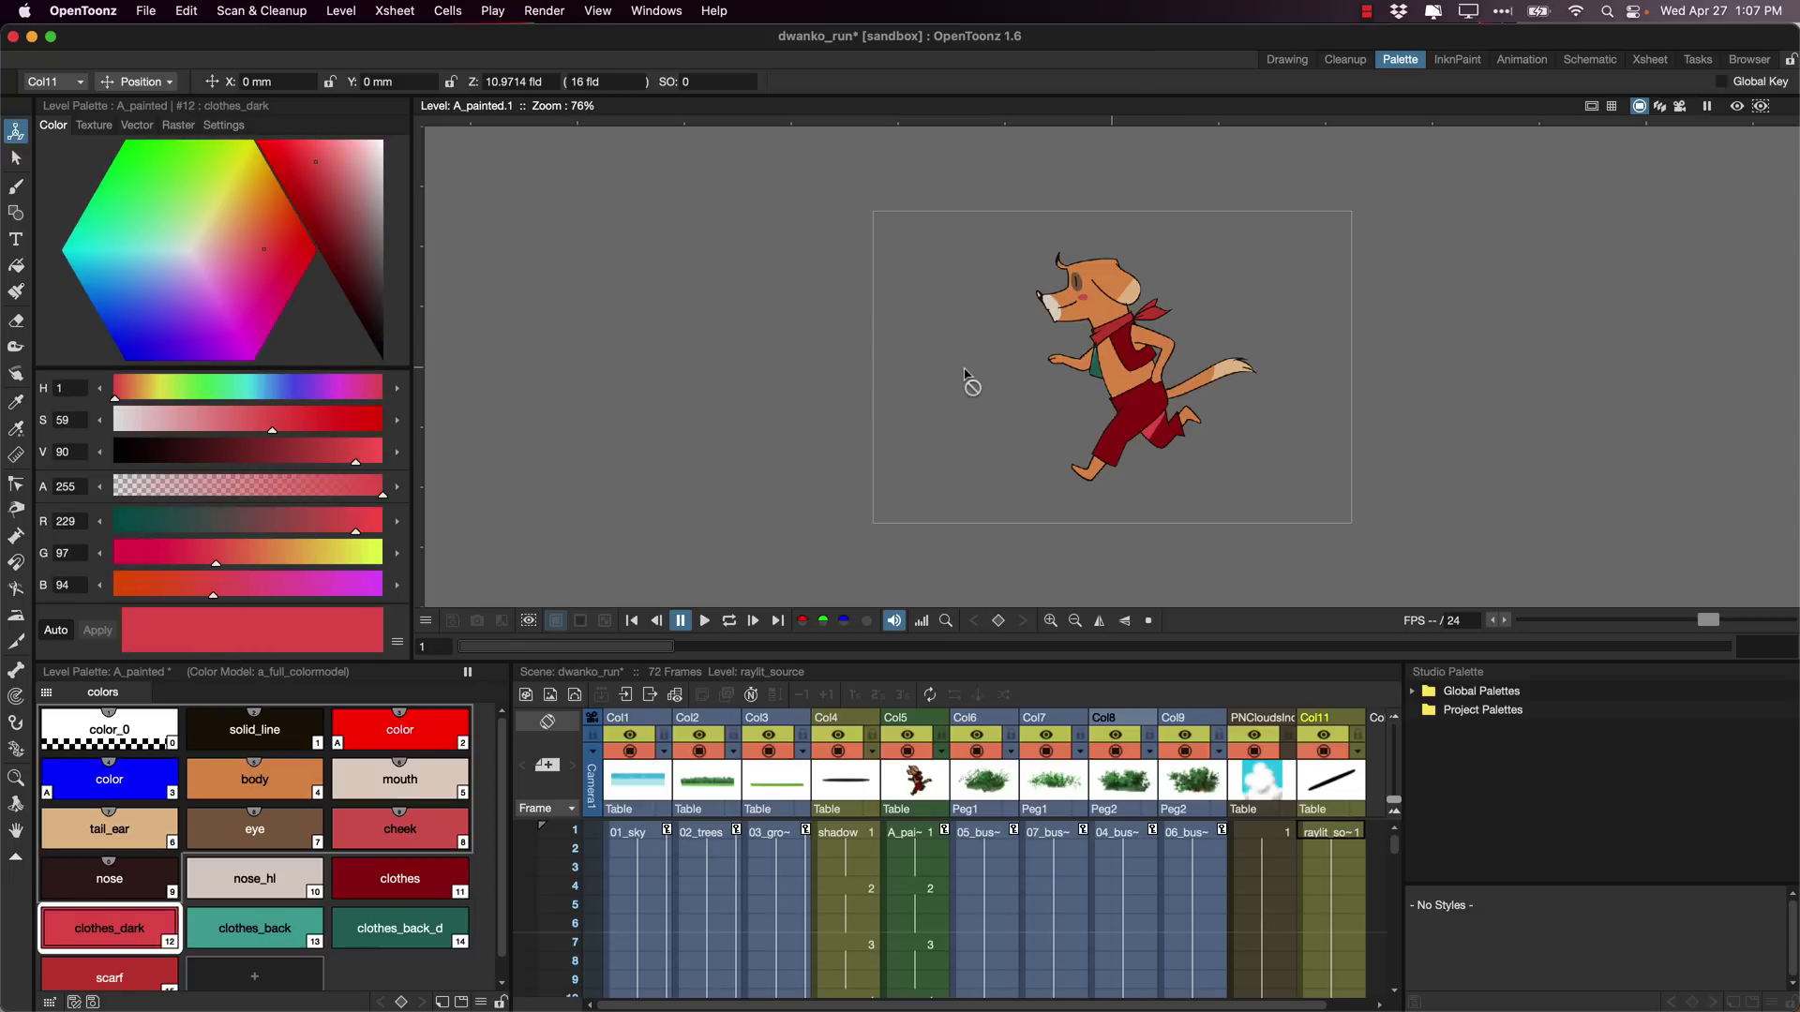
{"action": "left_click", "coordinate": [1287, 59]}
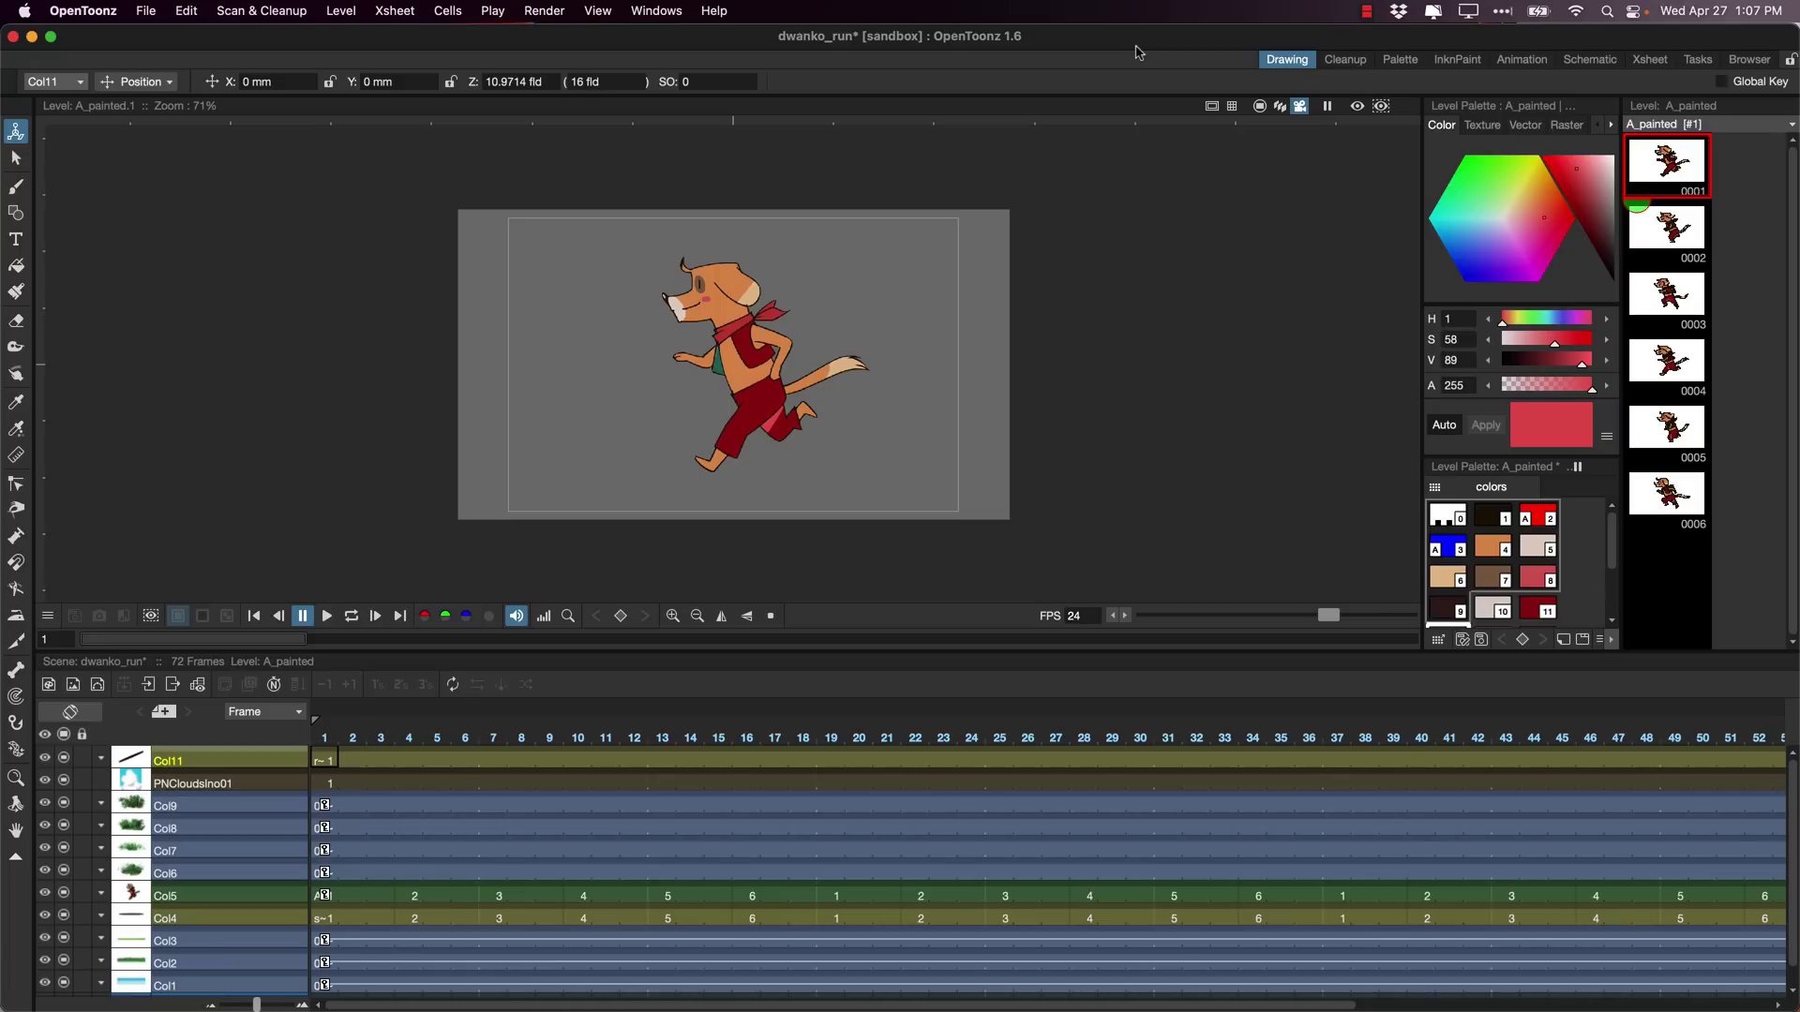
In the Schematic room, nudge the MatteIn01 node slightly upward.
{"action": "left_click", "coordinate": [1594, 61]}
{"action": "scroll", "coordinate": [586, 679], "scroll_direction": "down", "scroll_amount": 3}
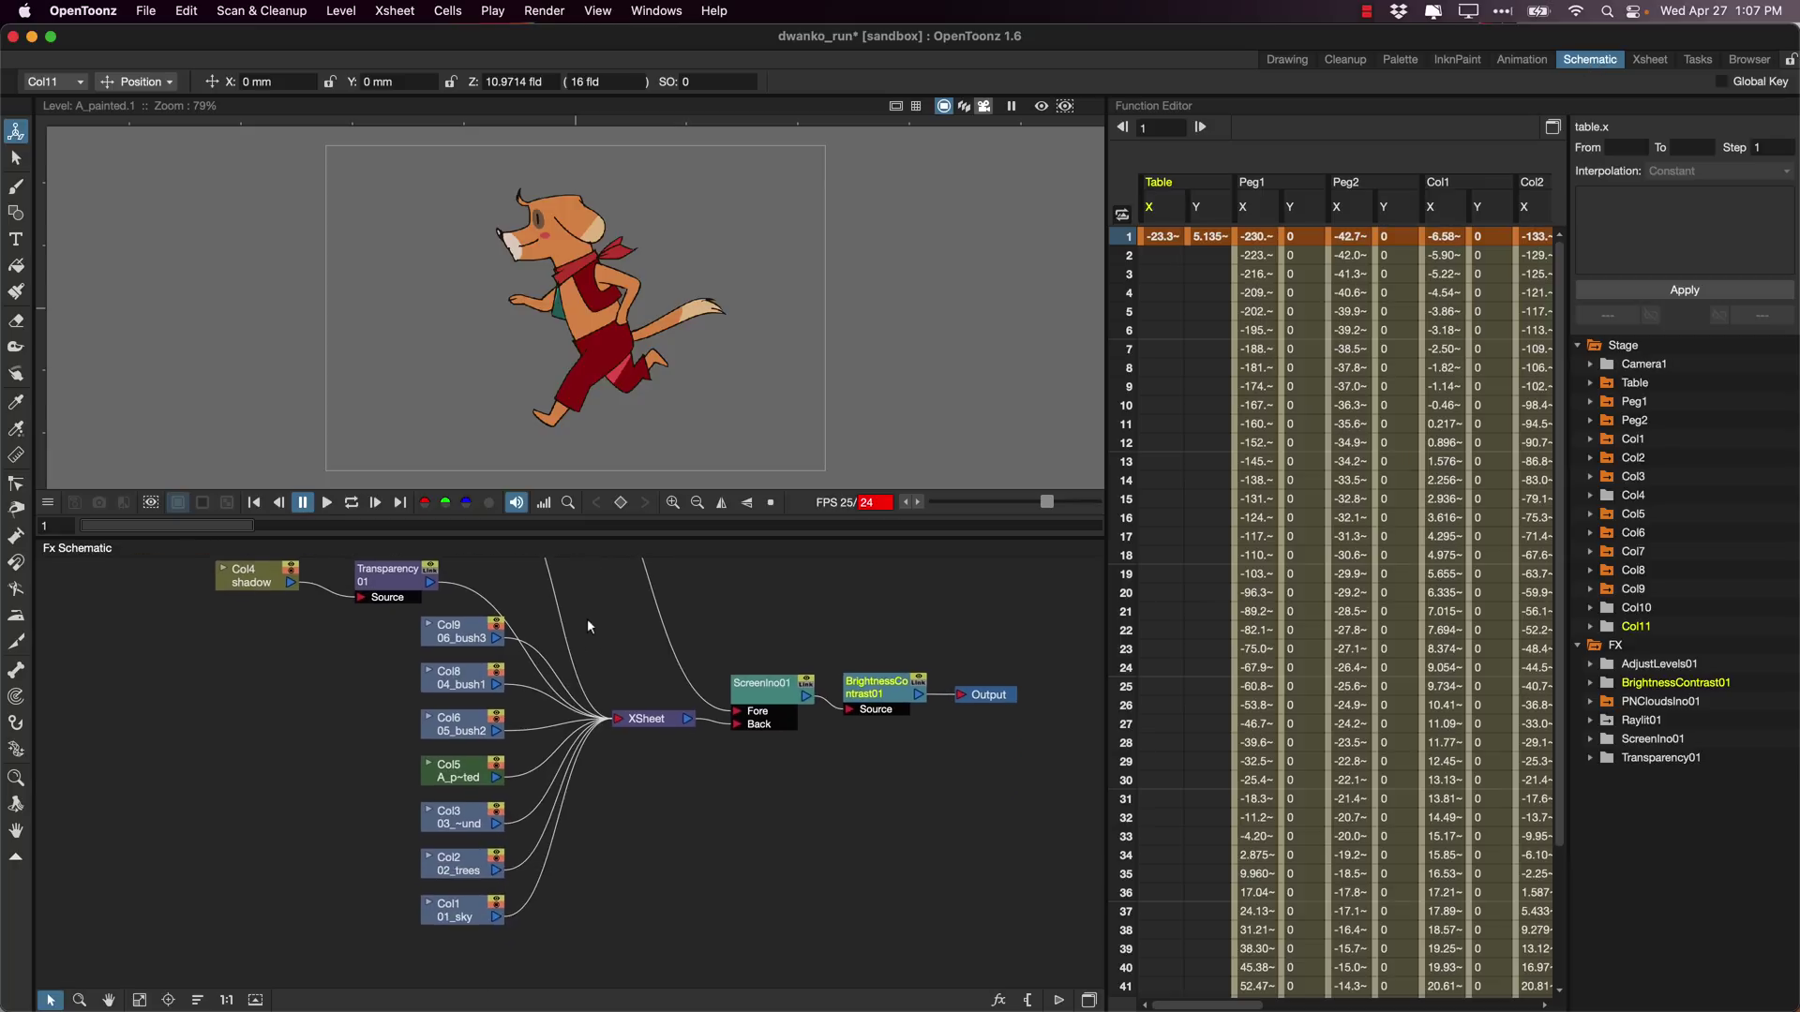
{"action": "scroll", "coordinate": [572, 825], "scroll_direction": "up", "scroll_amount": 5}
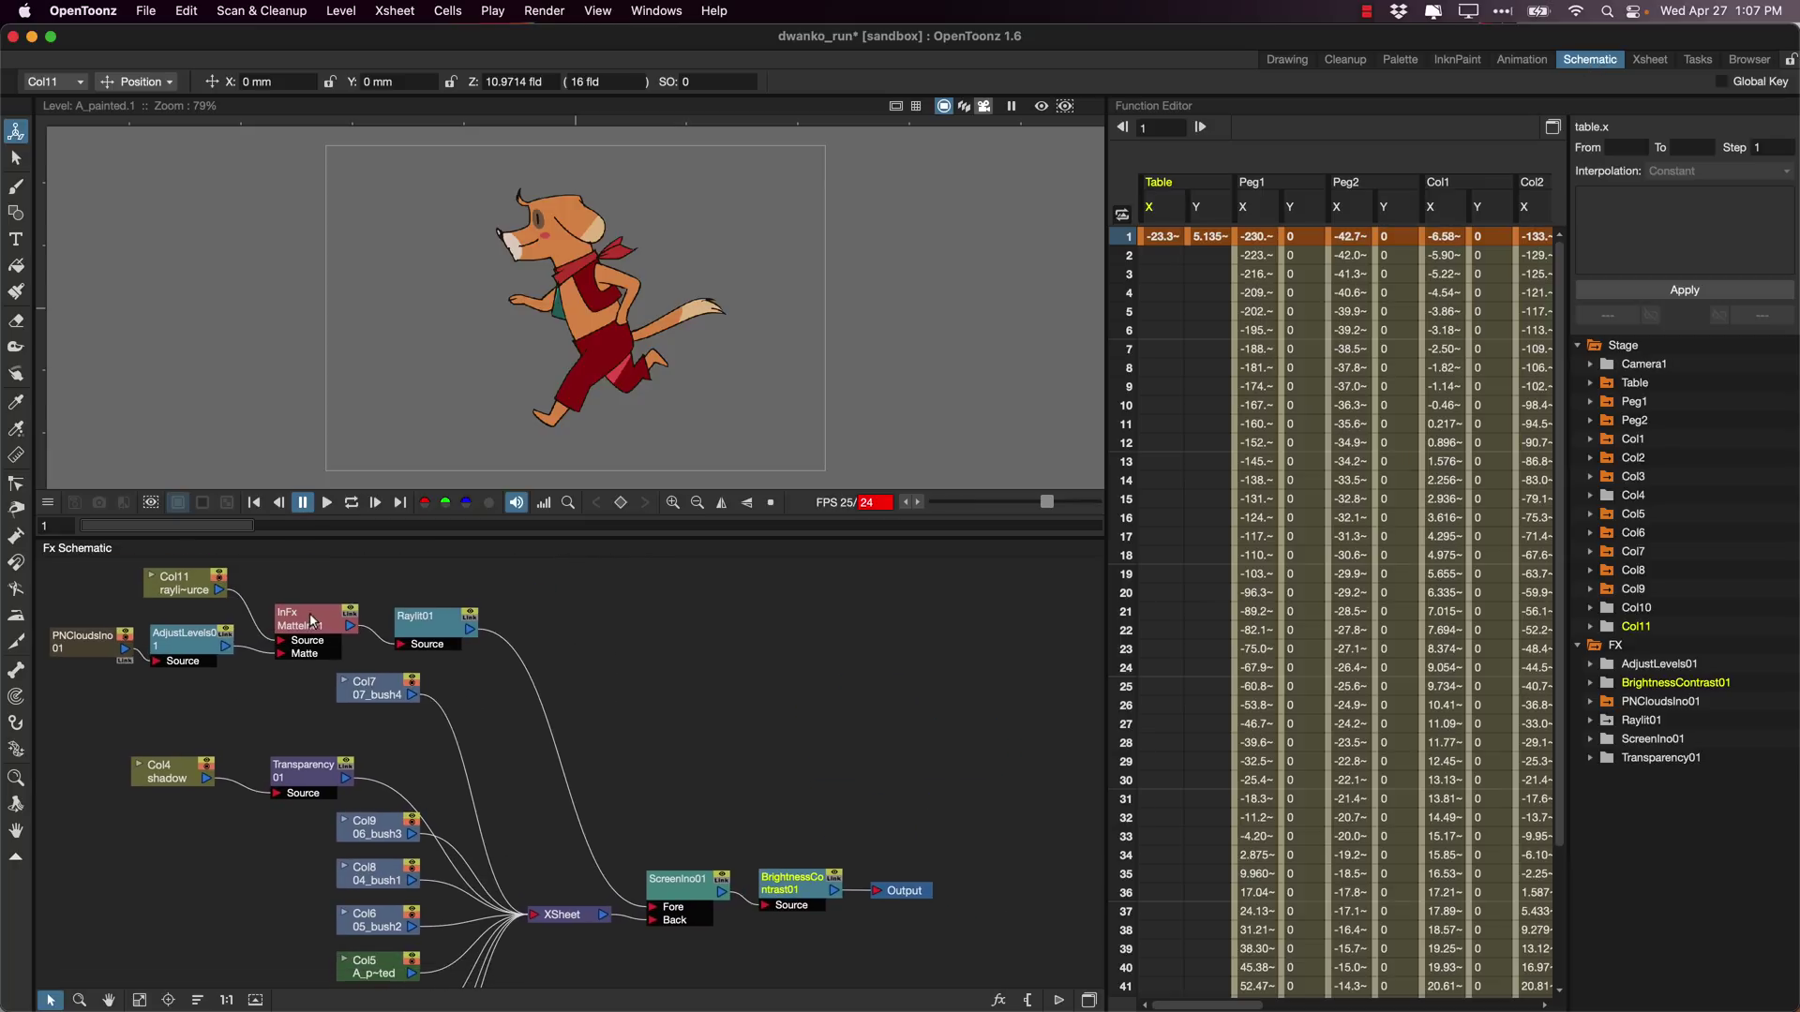
{"action": "left_click_drag", "start_coordinate": [312, 620], "coordinate": [314, 607]}
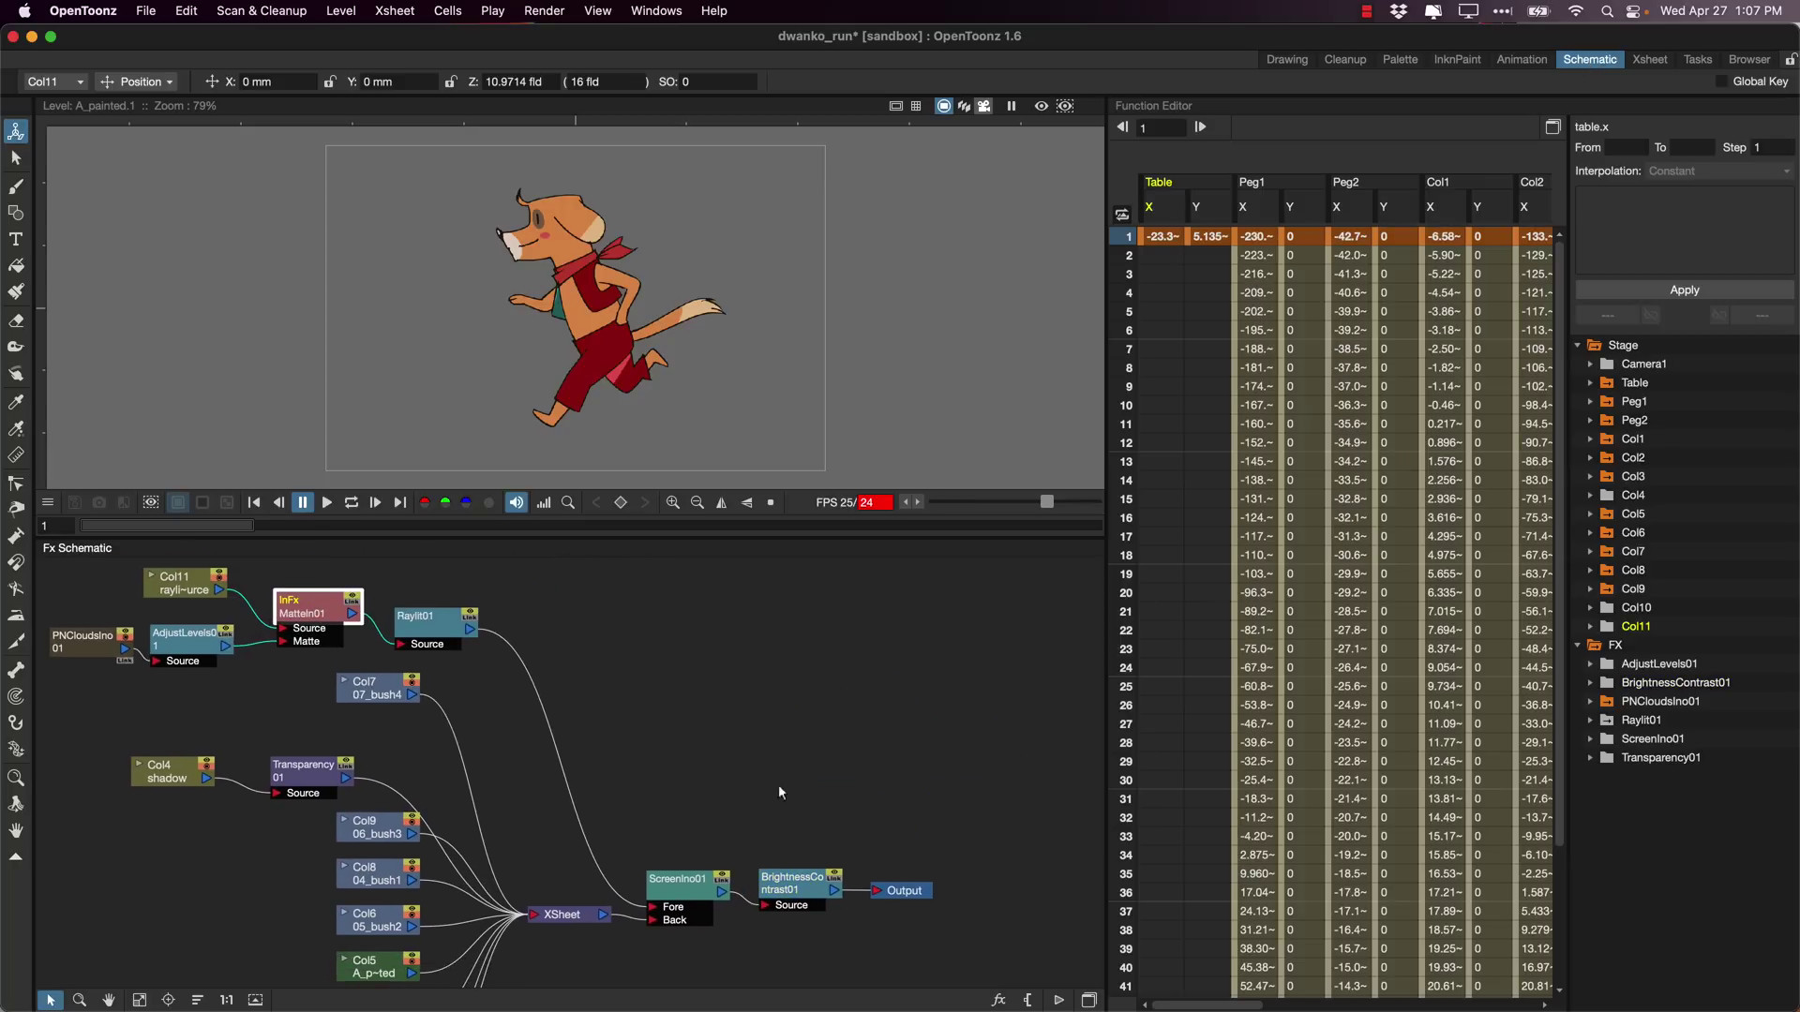
{"action": "scroll", "coordinate": [793, 797], "scroll_direction": "down", "scroll_amount": 1}
Set BrightnessContrast01 to brightness 16.195 and contrast 69.04, checking it in Preview.
{"action": "left_click", "coordinate": [787, 828]}
{"action": "double_click", "coordinate": [788, 828]}
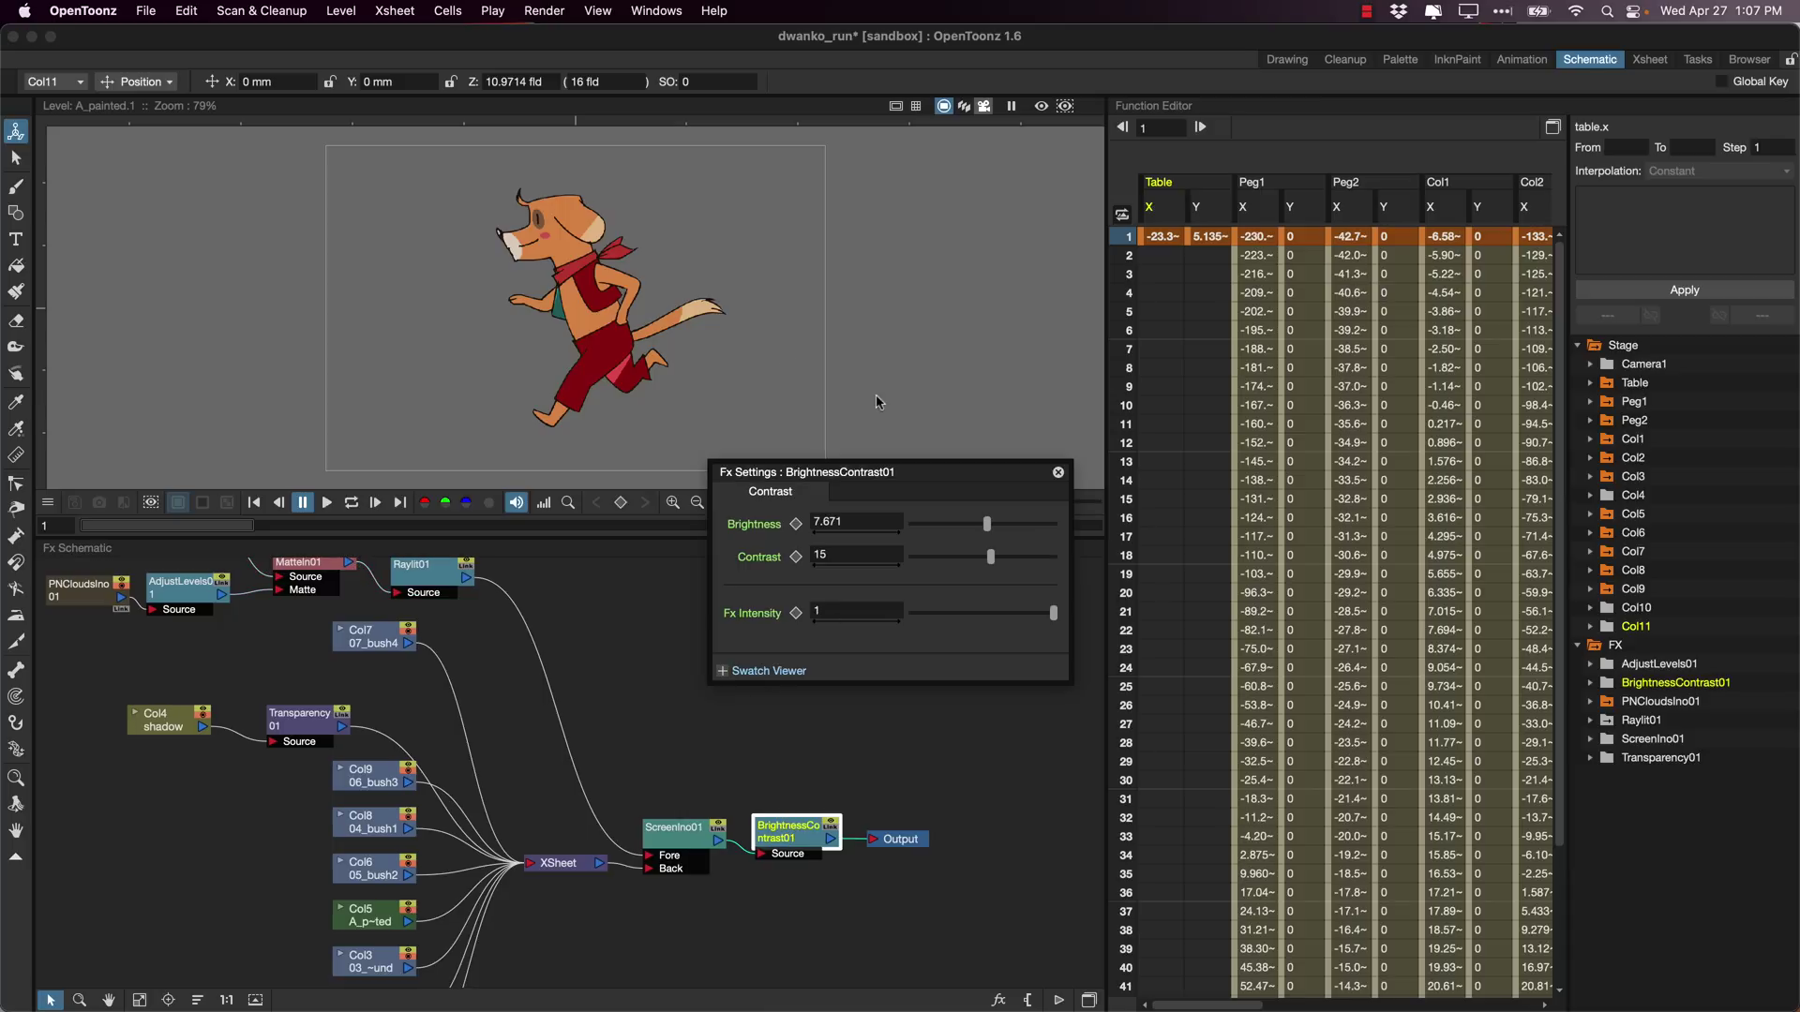
{"action": "left_click", "coordinate": [1040, 108]}
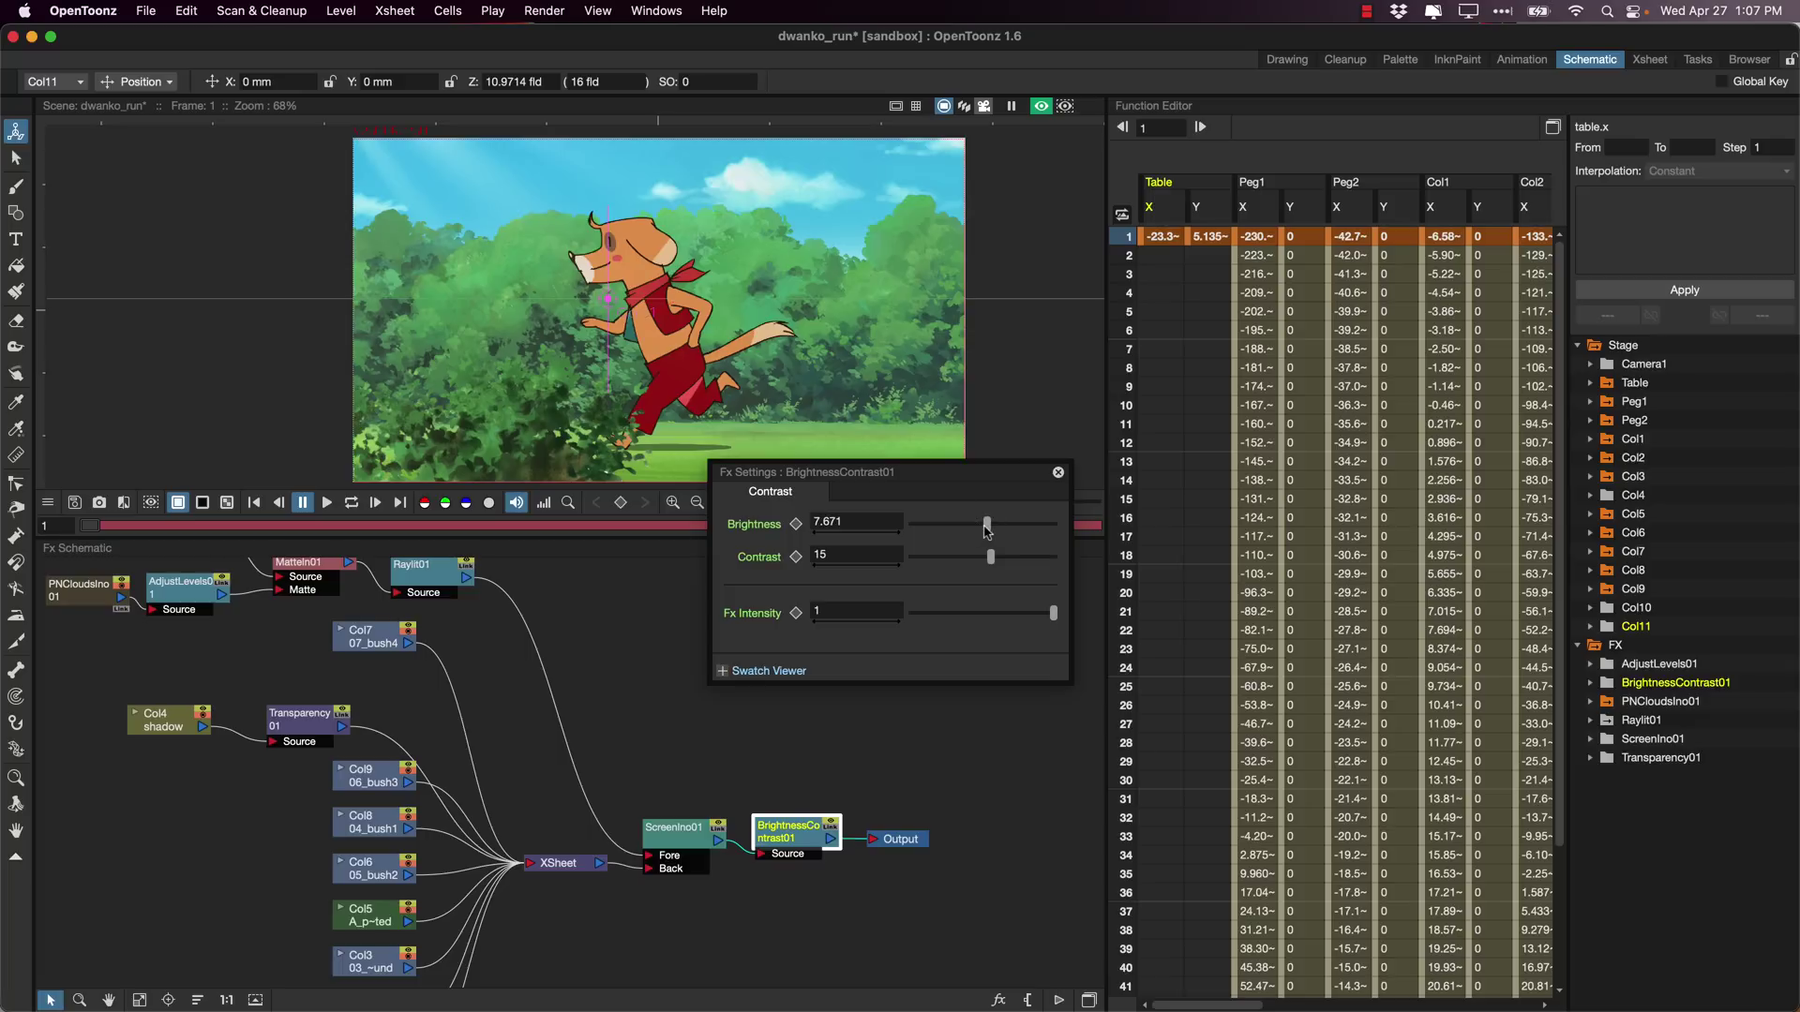
{"action": "left_click_drag", "start_coordinate": [988, 524], "coordinate": [1021, 536]}
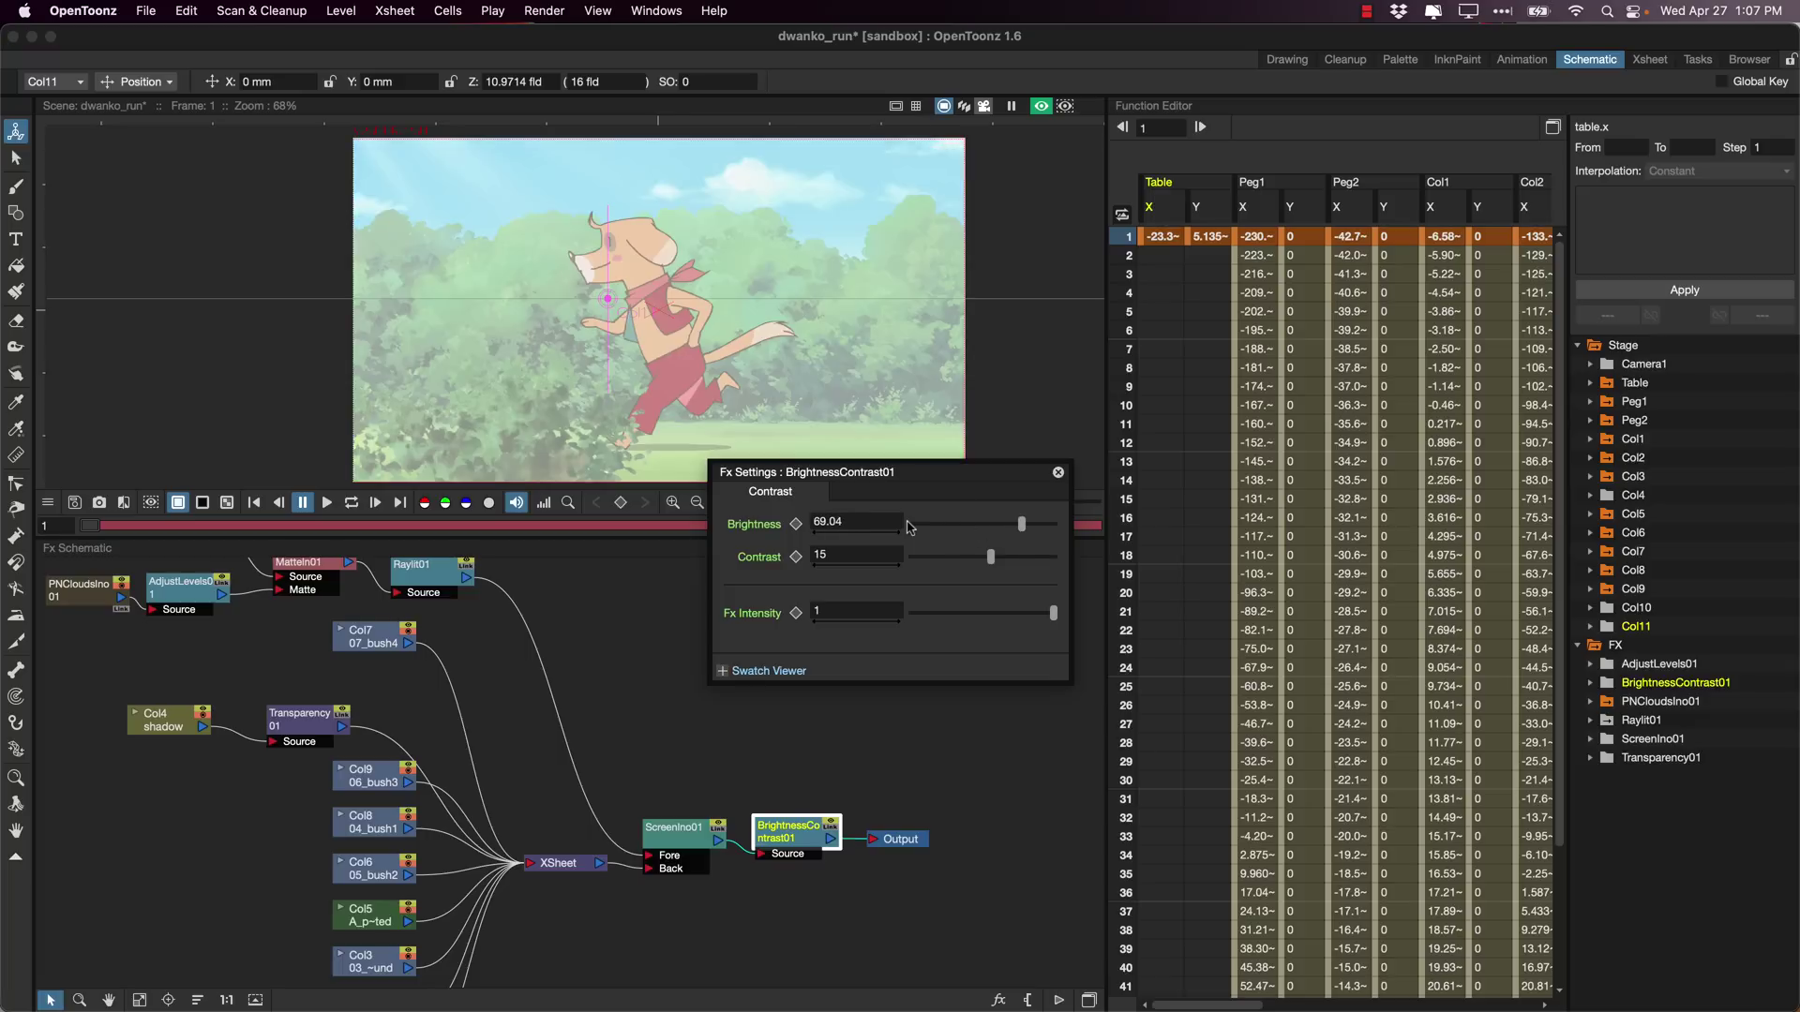
{"action": "left_click_drag", "start_coordinate": [995, 533], "coordinate": [1027, 566]}
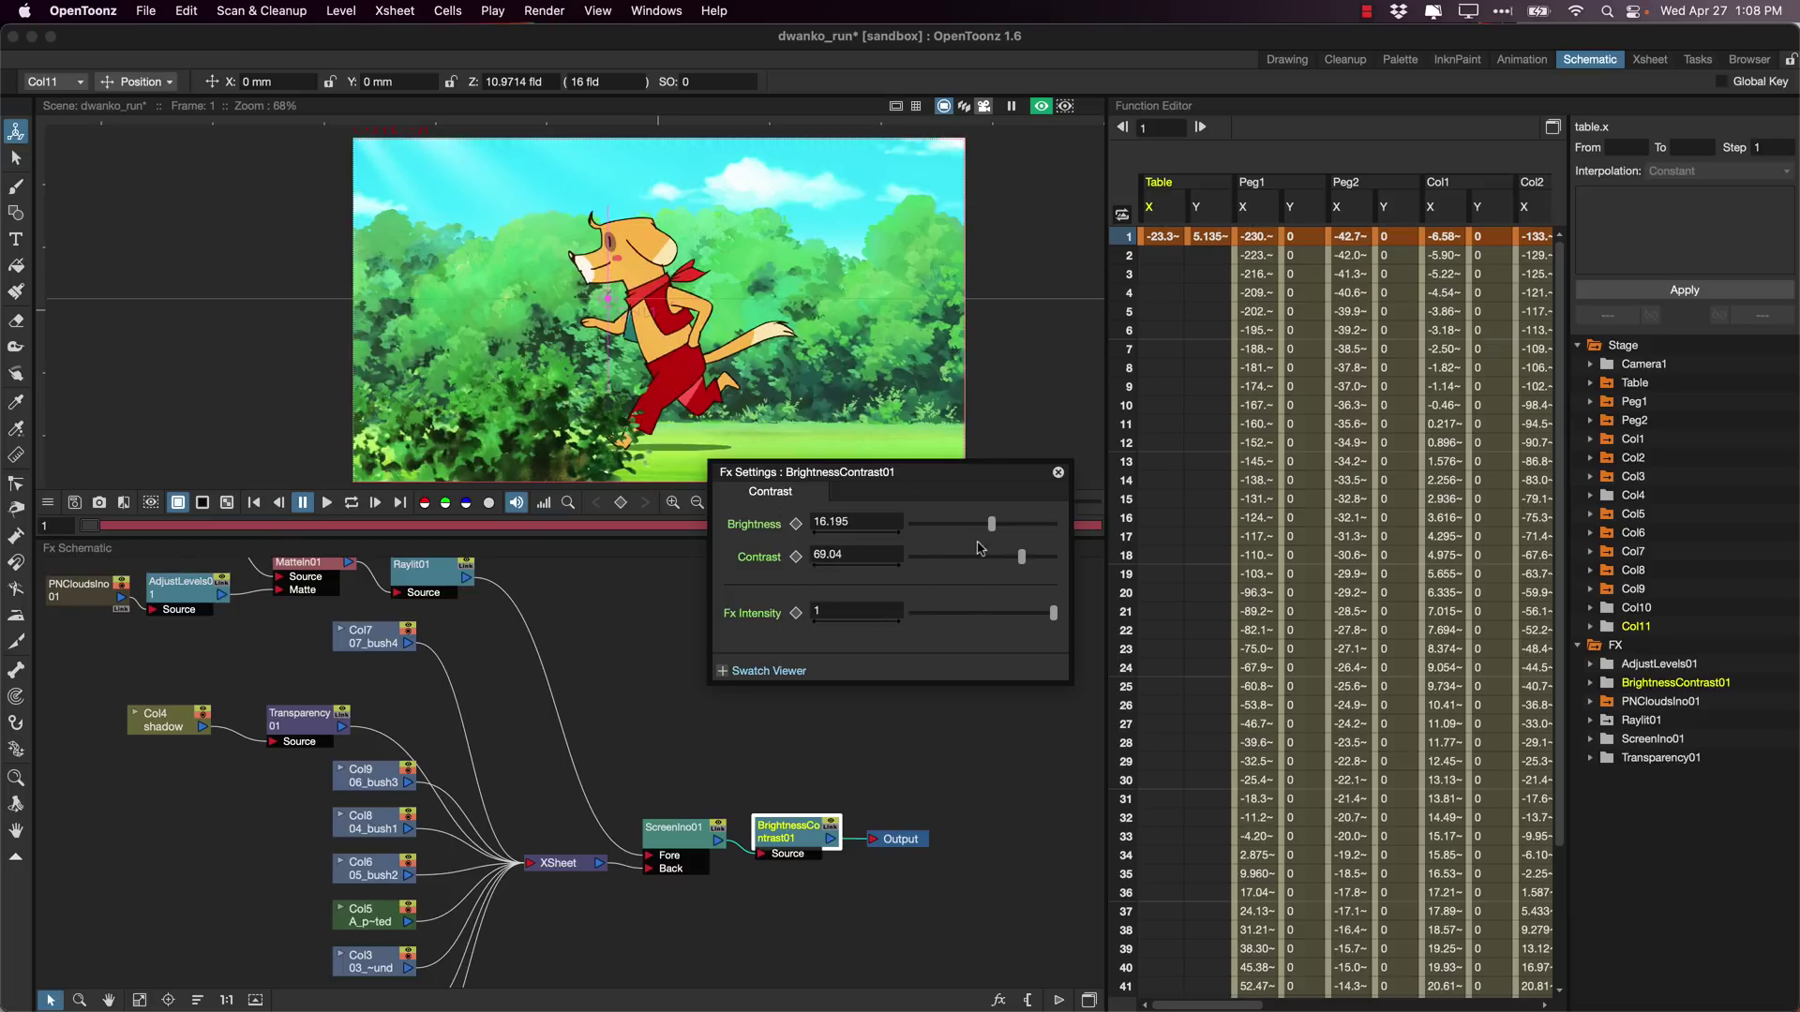
{"action": "left_click", "coordinate": [1058, 476]}
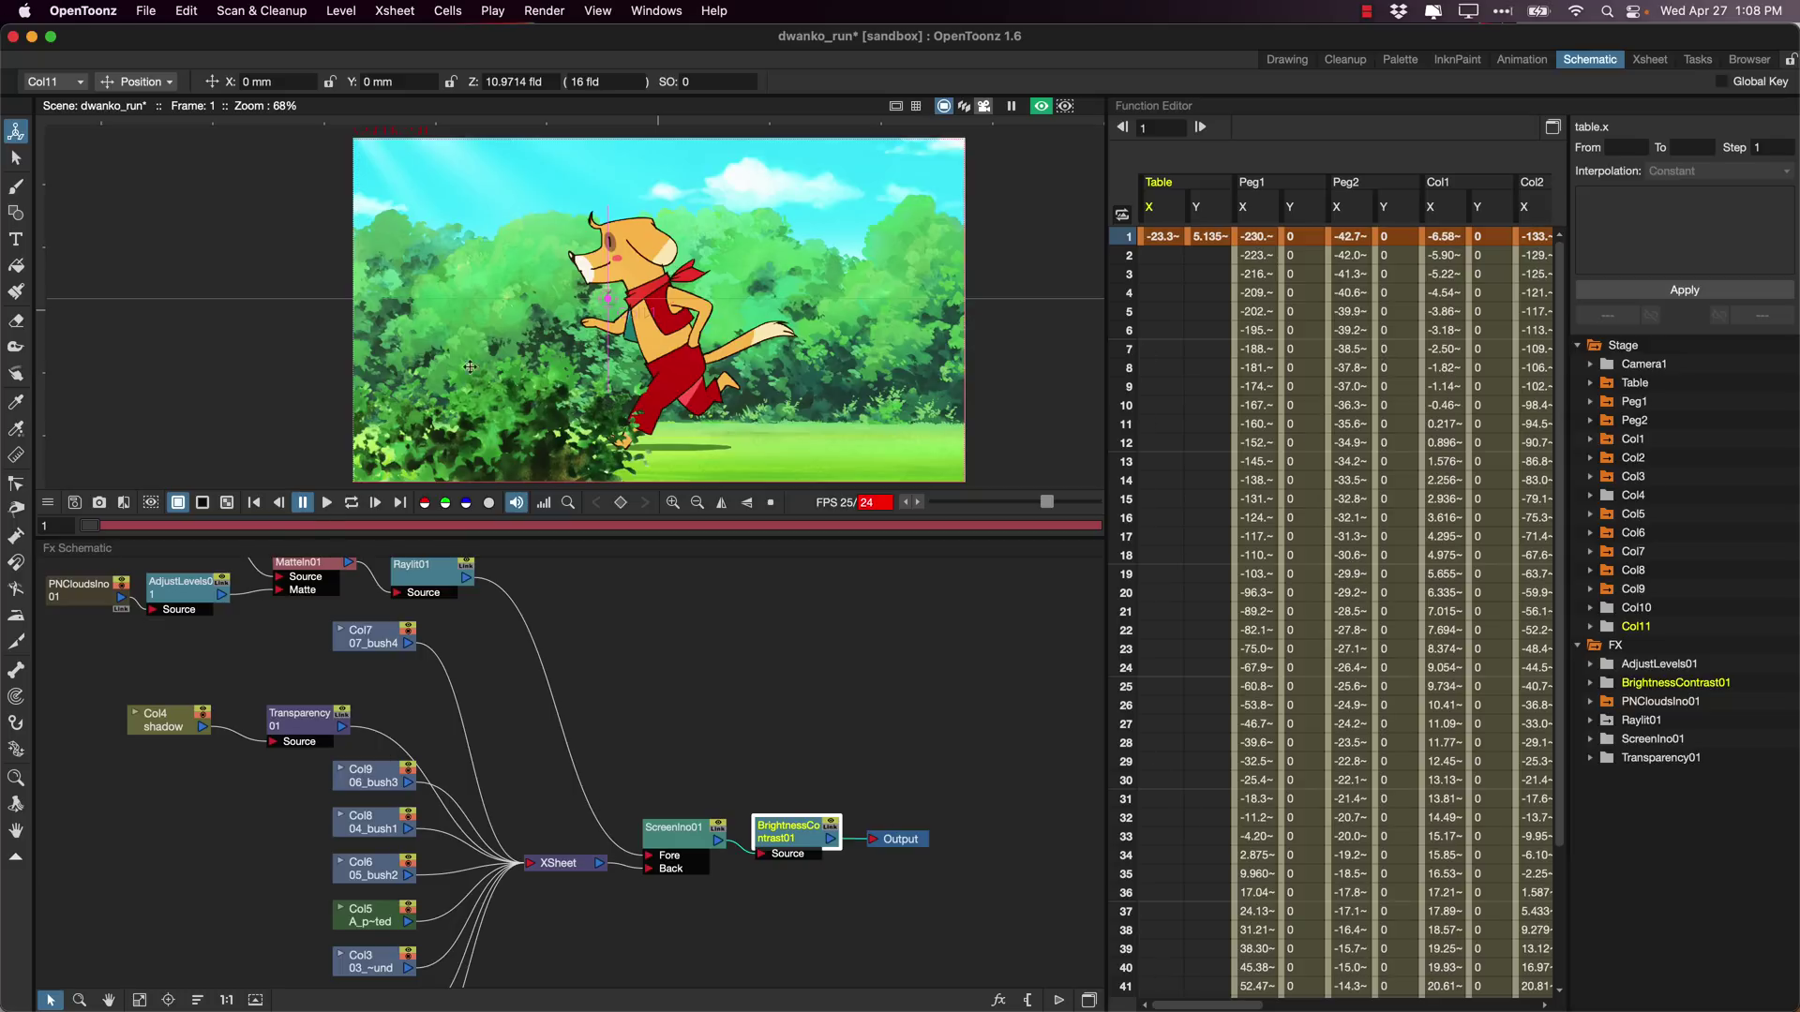
Switch to the Drawing room and create a new scene, discarding dwanko_run's unsaved changes.
{"action": "left_click", "coordinate": [1287, 59]}
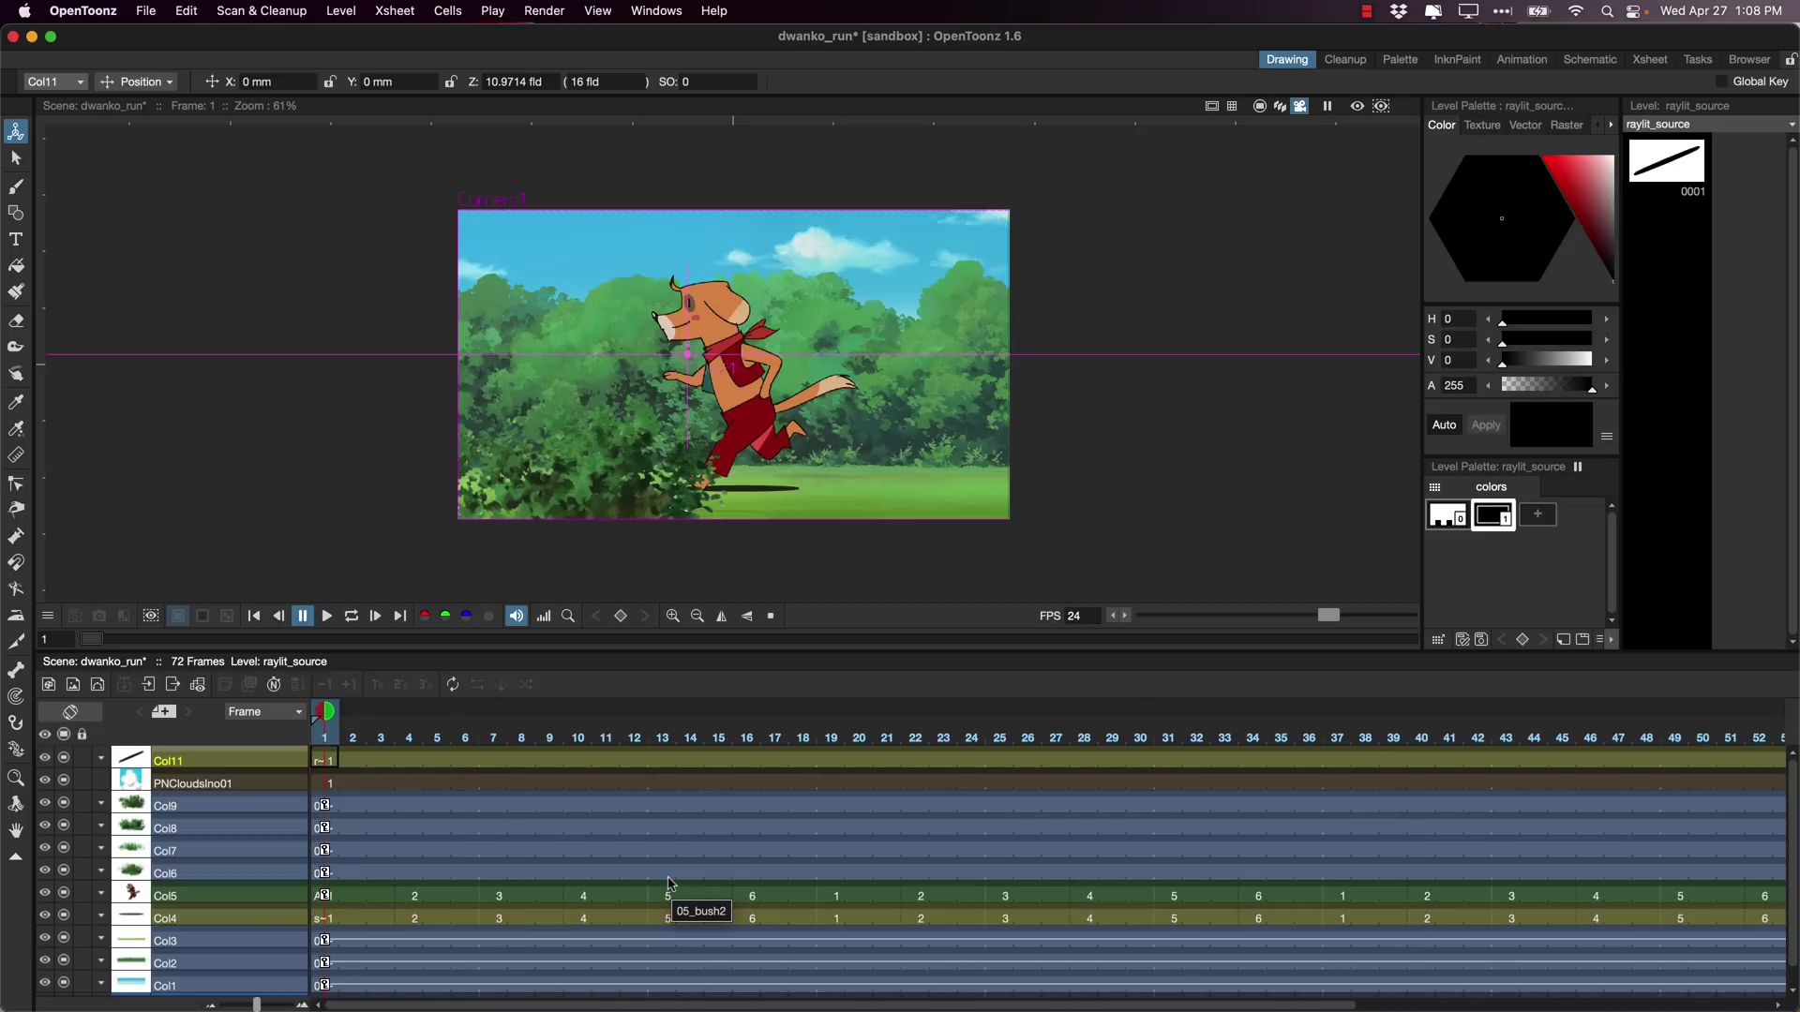
{"action": "left_click", "coordinate": [145, 12]}
{"action": "left_click", "coordinate": [169, 42]}
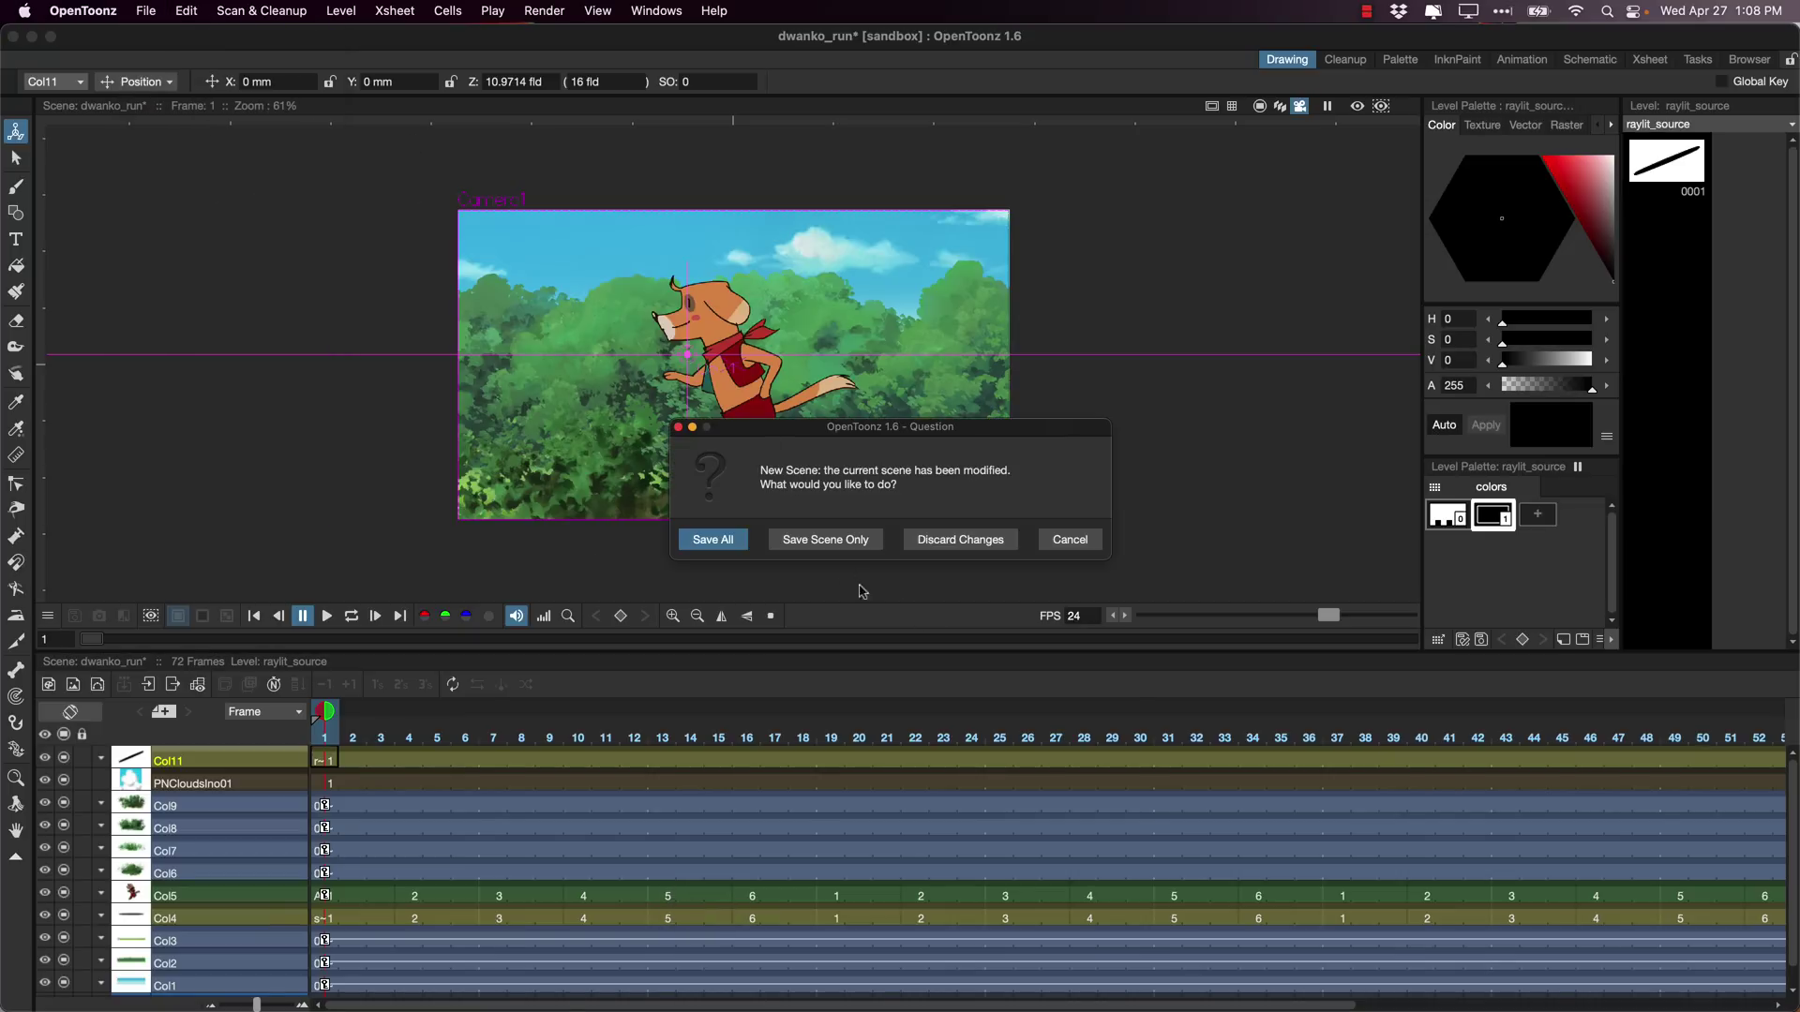
{"action": "left_click", "coordinate": [953, 543]}
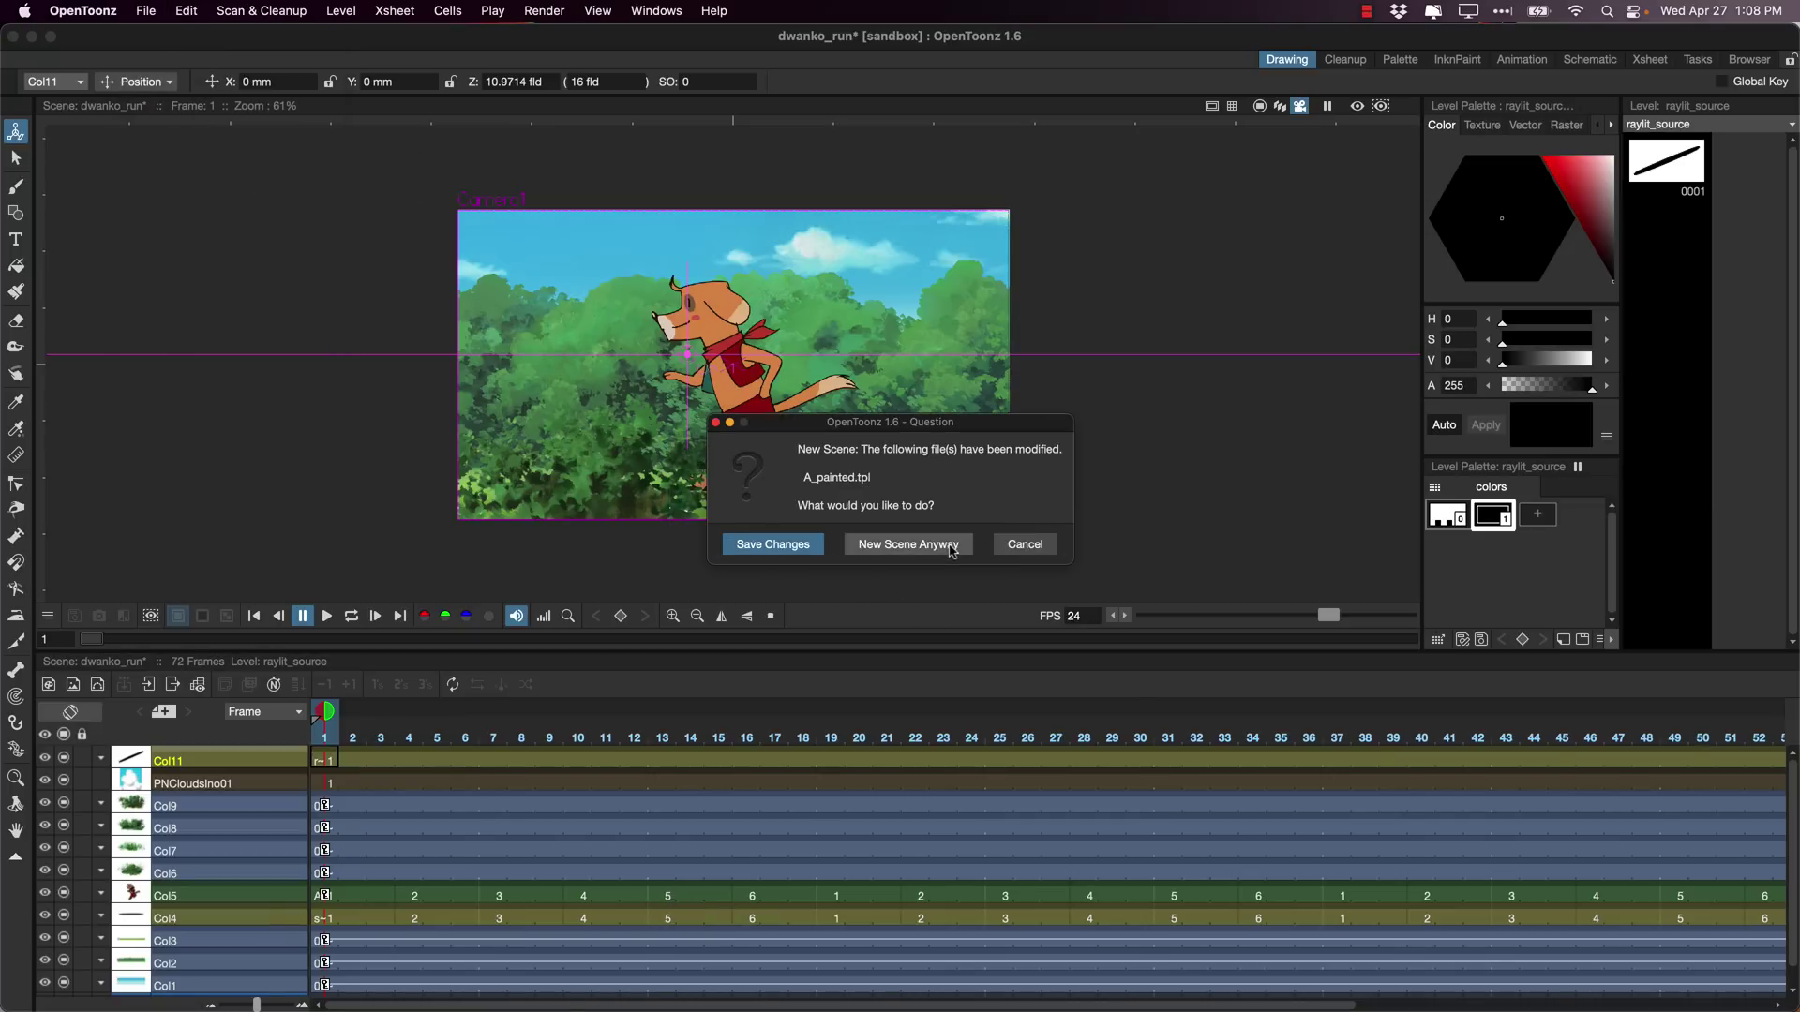
{"action": "left_click", "coordinate": [952, 549]}
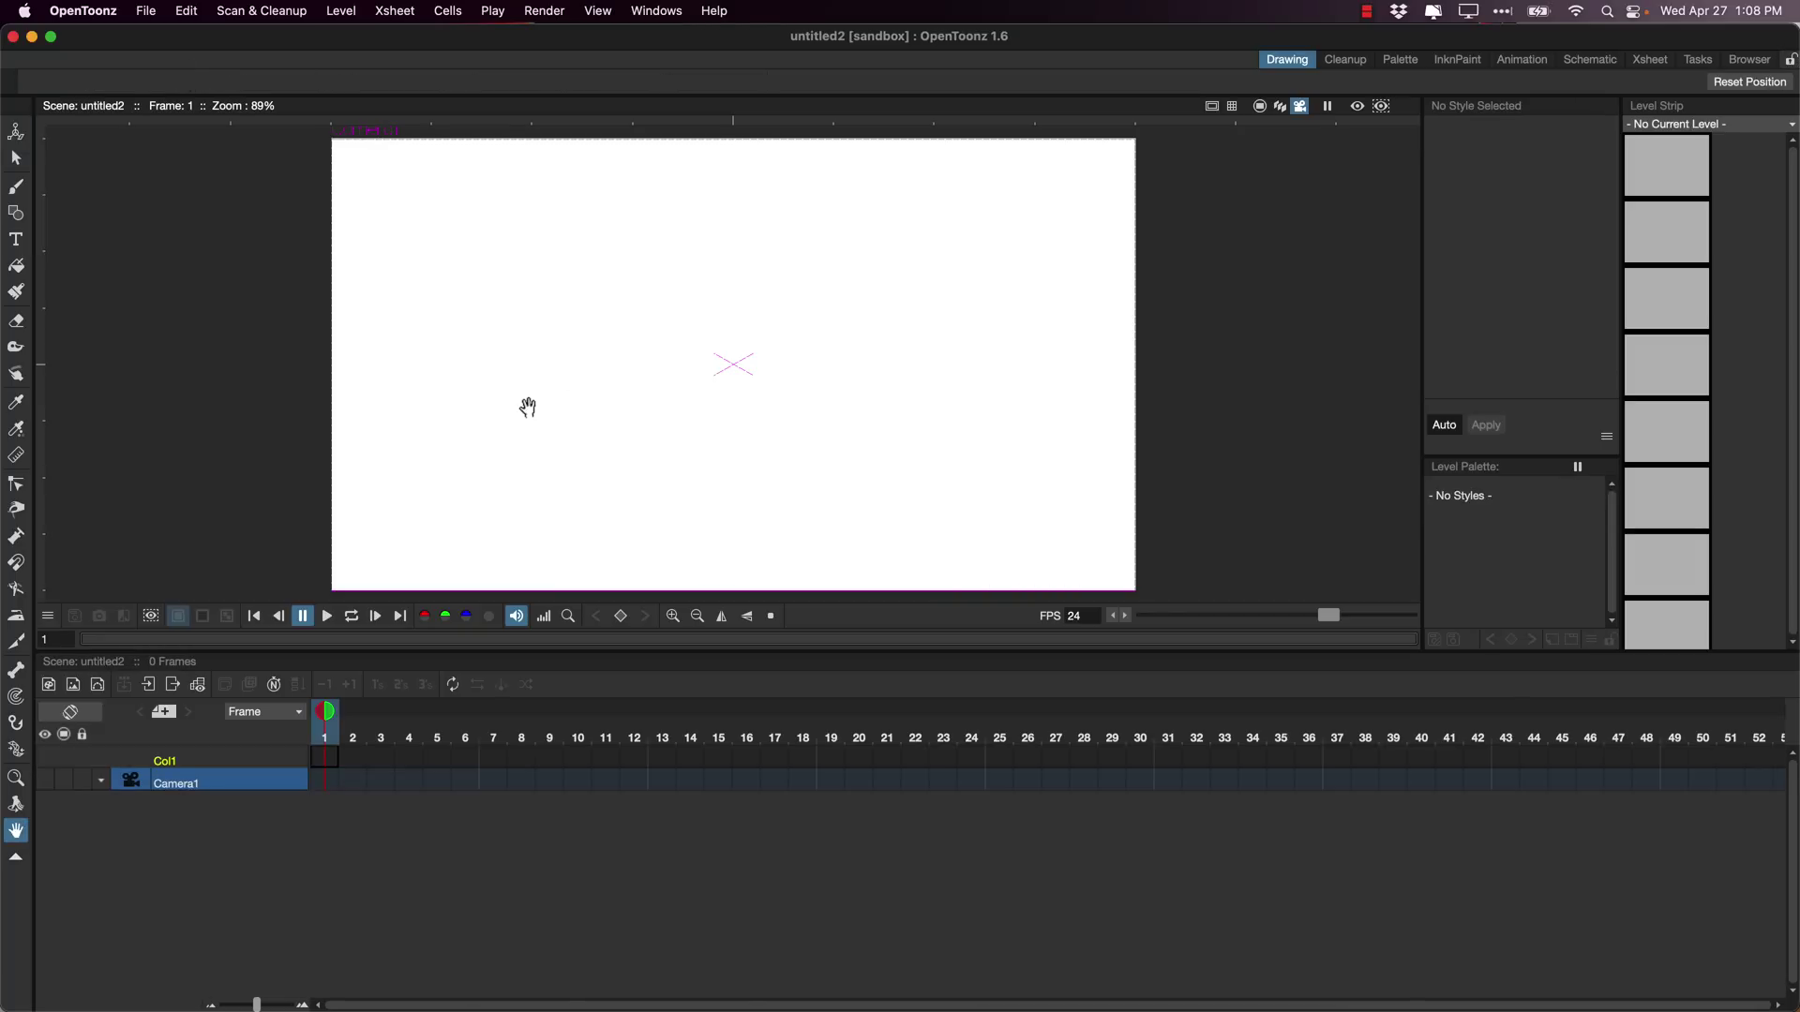
Import shutterstock_109674992.jpg from the Desktop into the viewer, overwriting the existing project copy.
{"action": "key", "text": "ctrl+Up"}
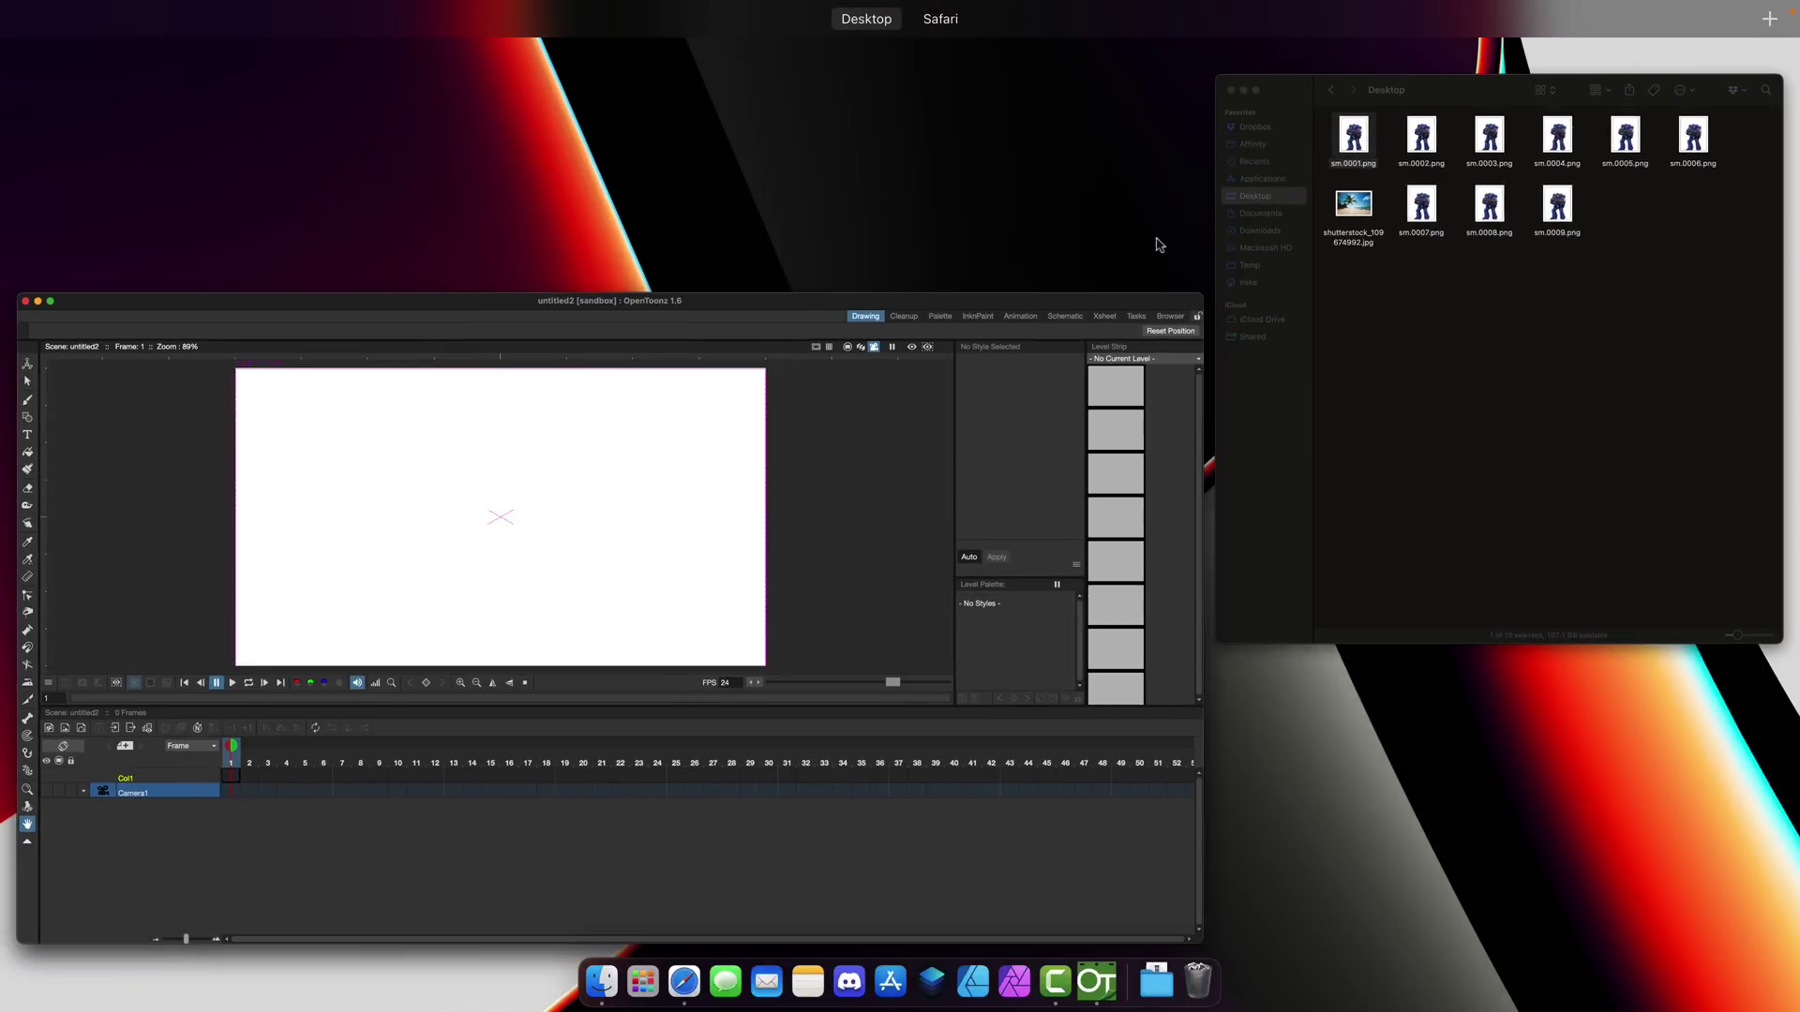
{"action": "left_click", "coordinate": [1500, 382]}
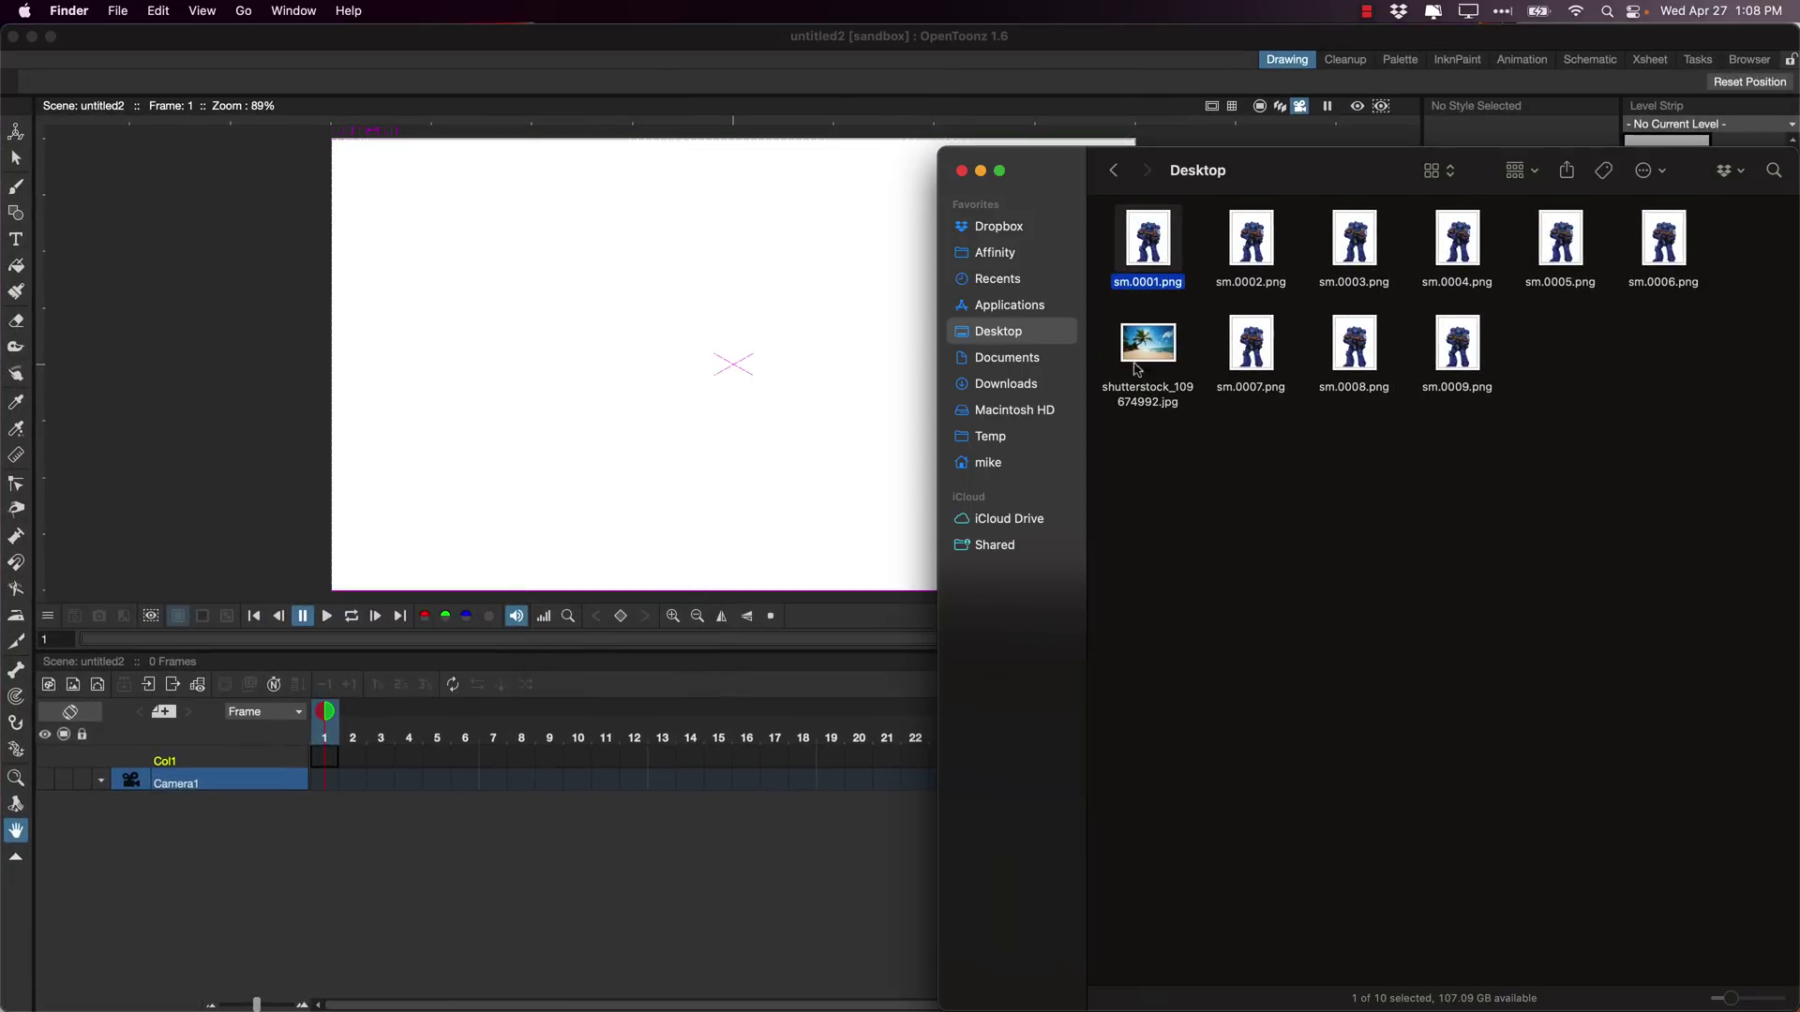
{"action": "left_click_drag", "start_coordinate": [1148, 342], "coordinate": [804, 400]}
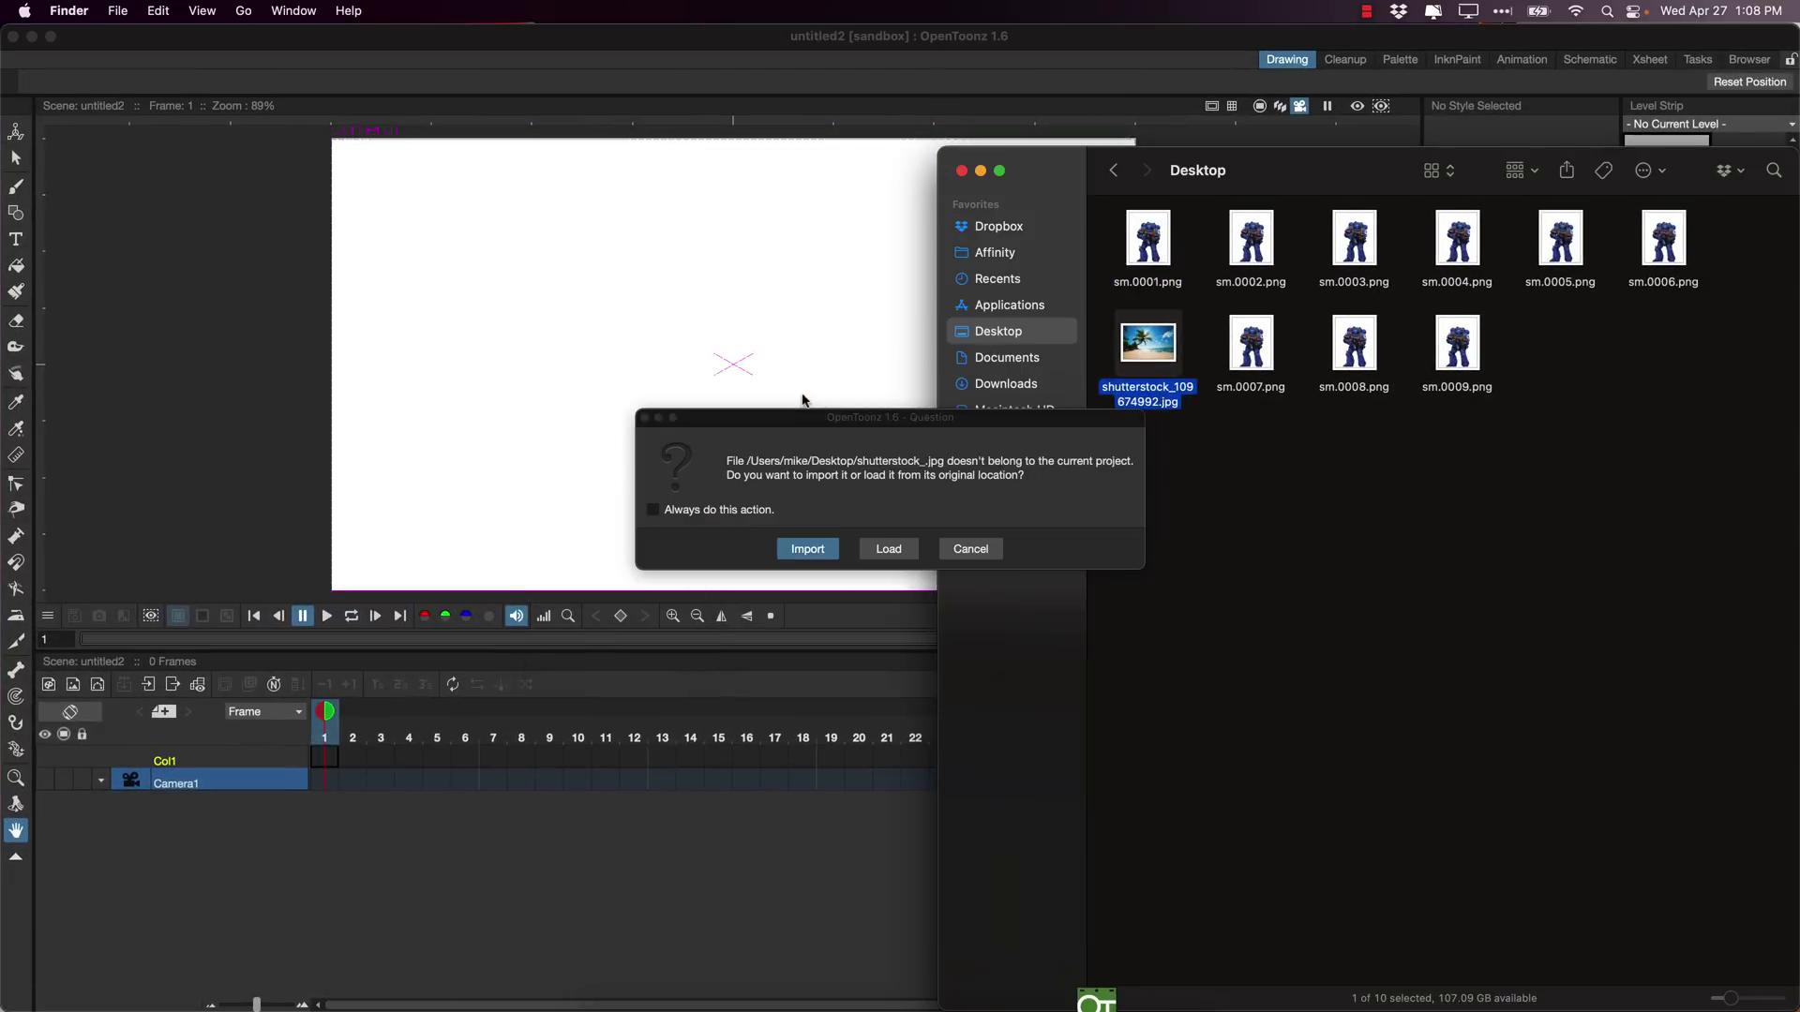
{"action": "left_click", "coordinate": [806, 558]}
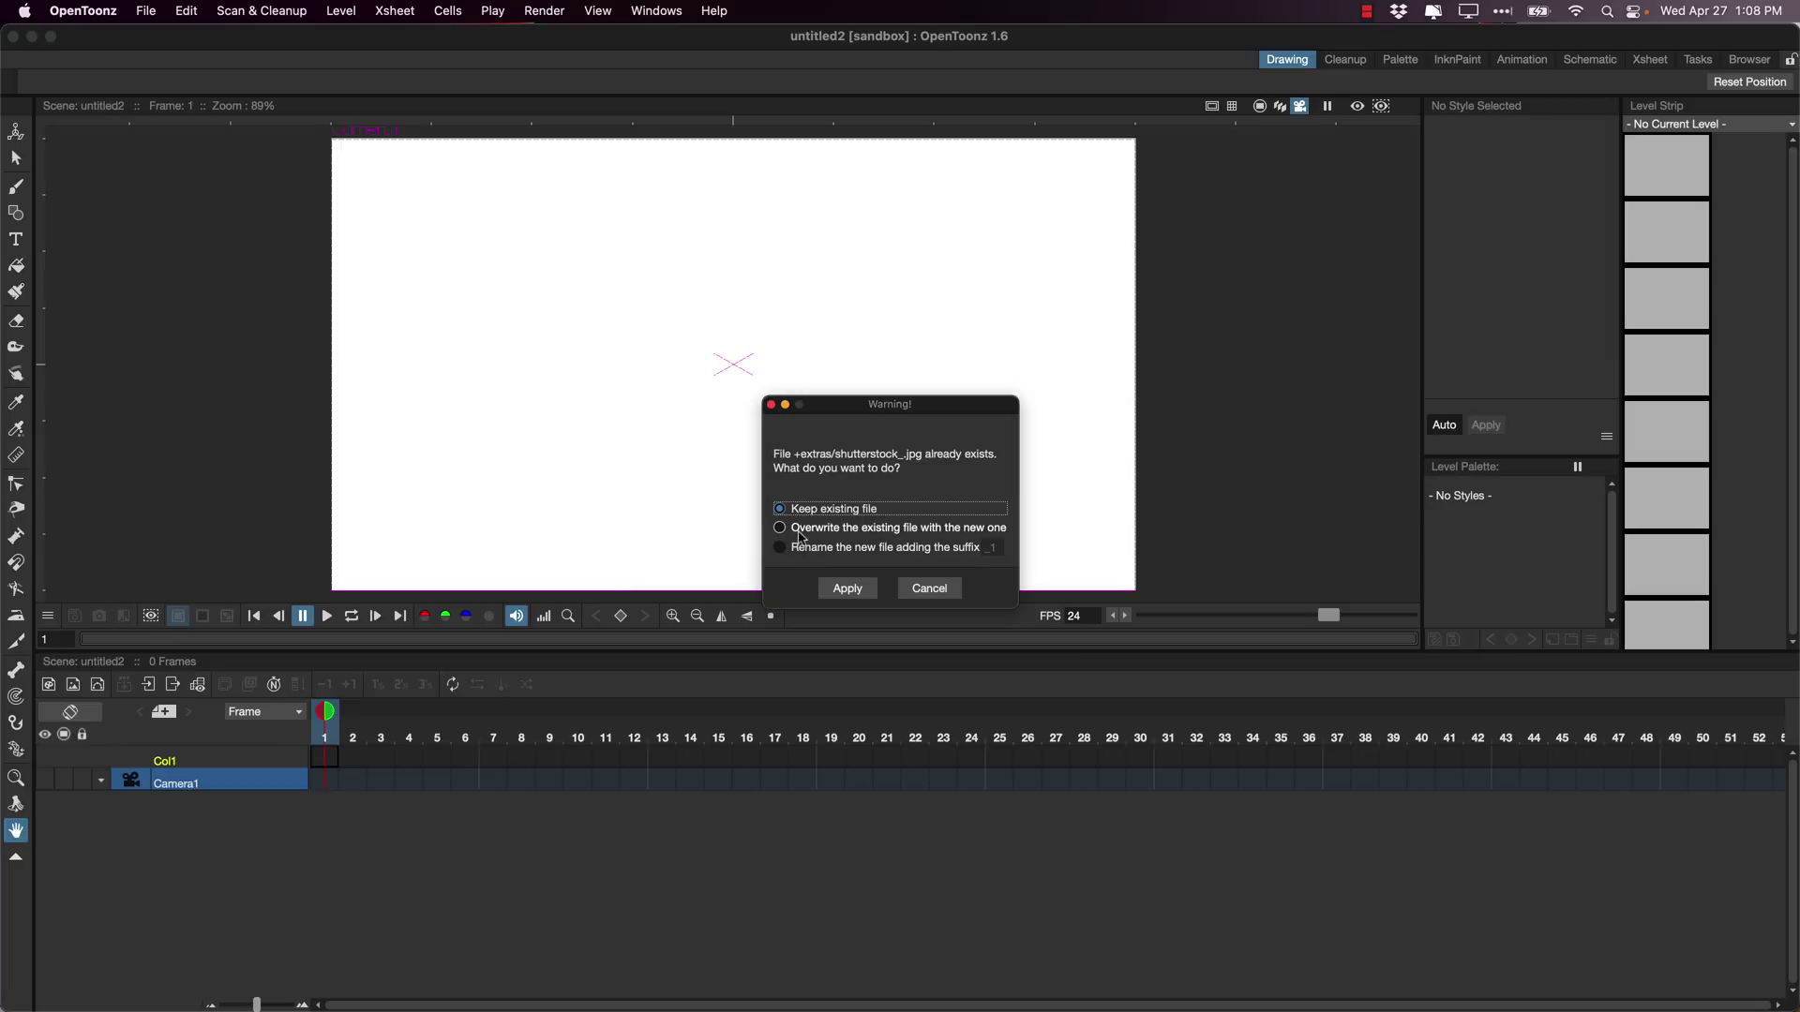
{"action": "left_click", "coordinate": [801, 530]}
{"action": "left_click", "coordinate": [847, 588]}
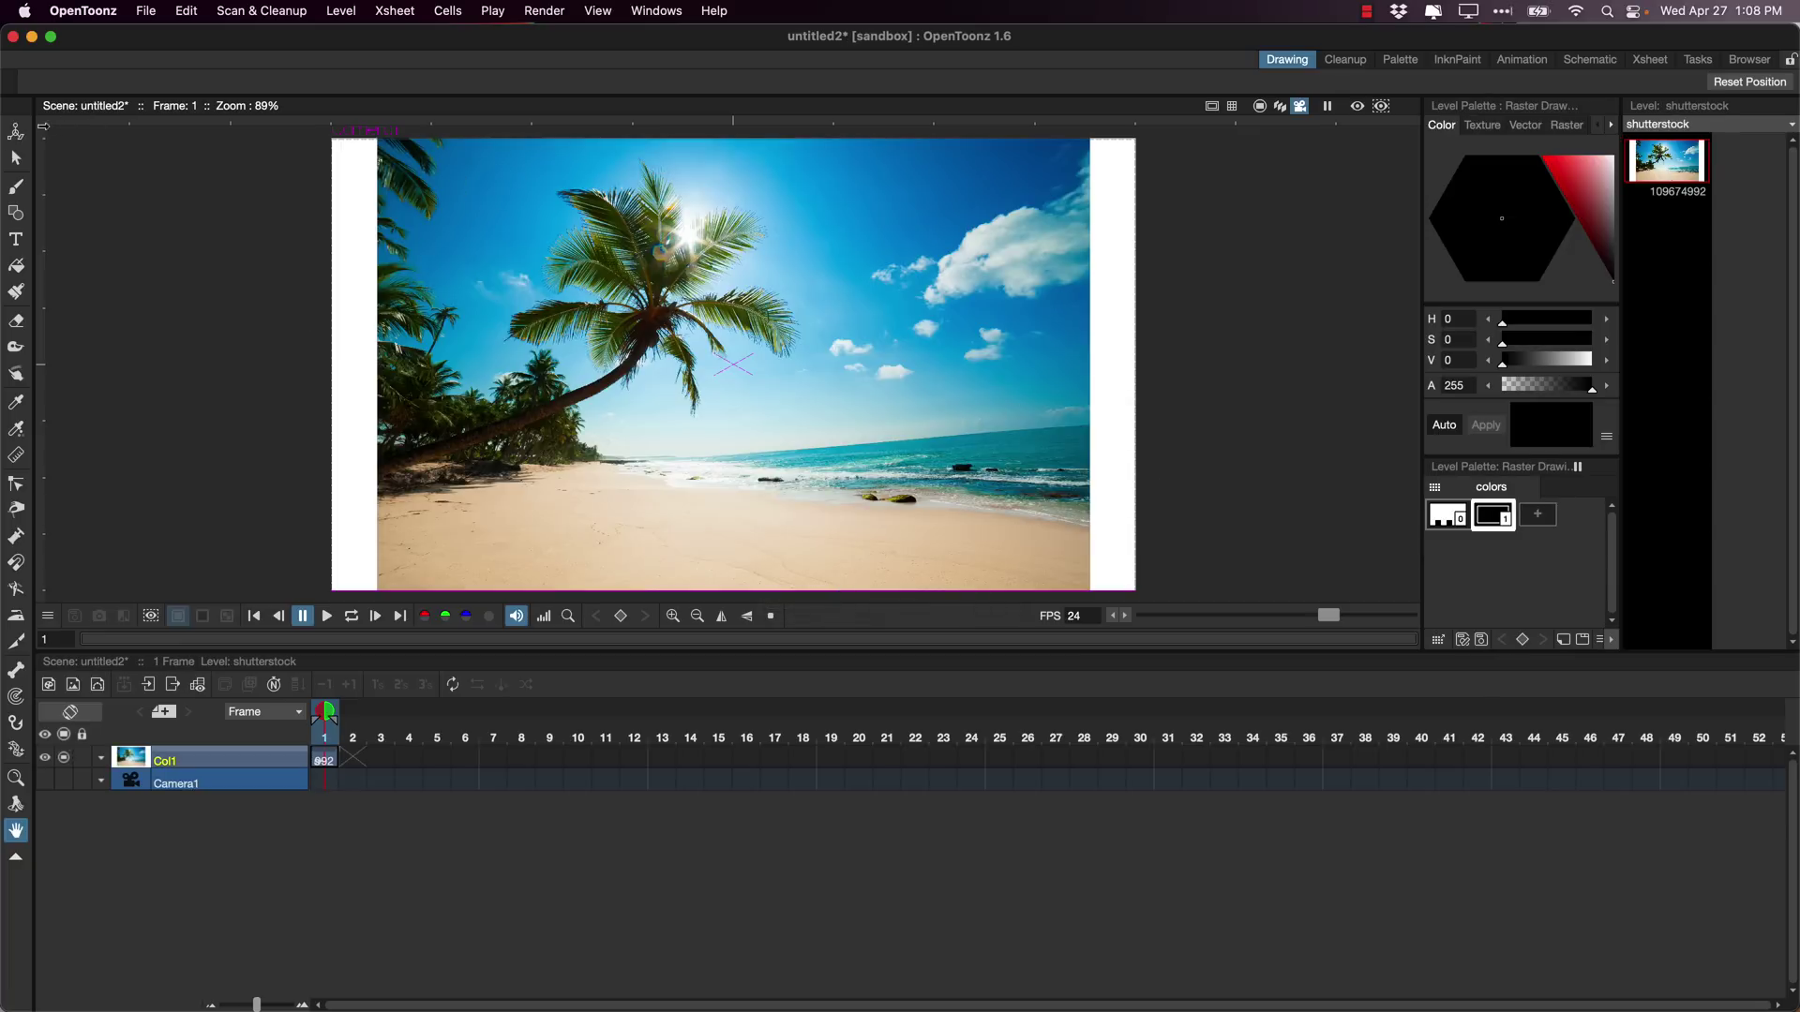
Scale the Col1 beach photo to 116.78% with the Animate tool in Scale mode.
{"action": "left_click", "coordinate": [15, 132]}
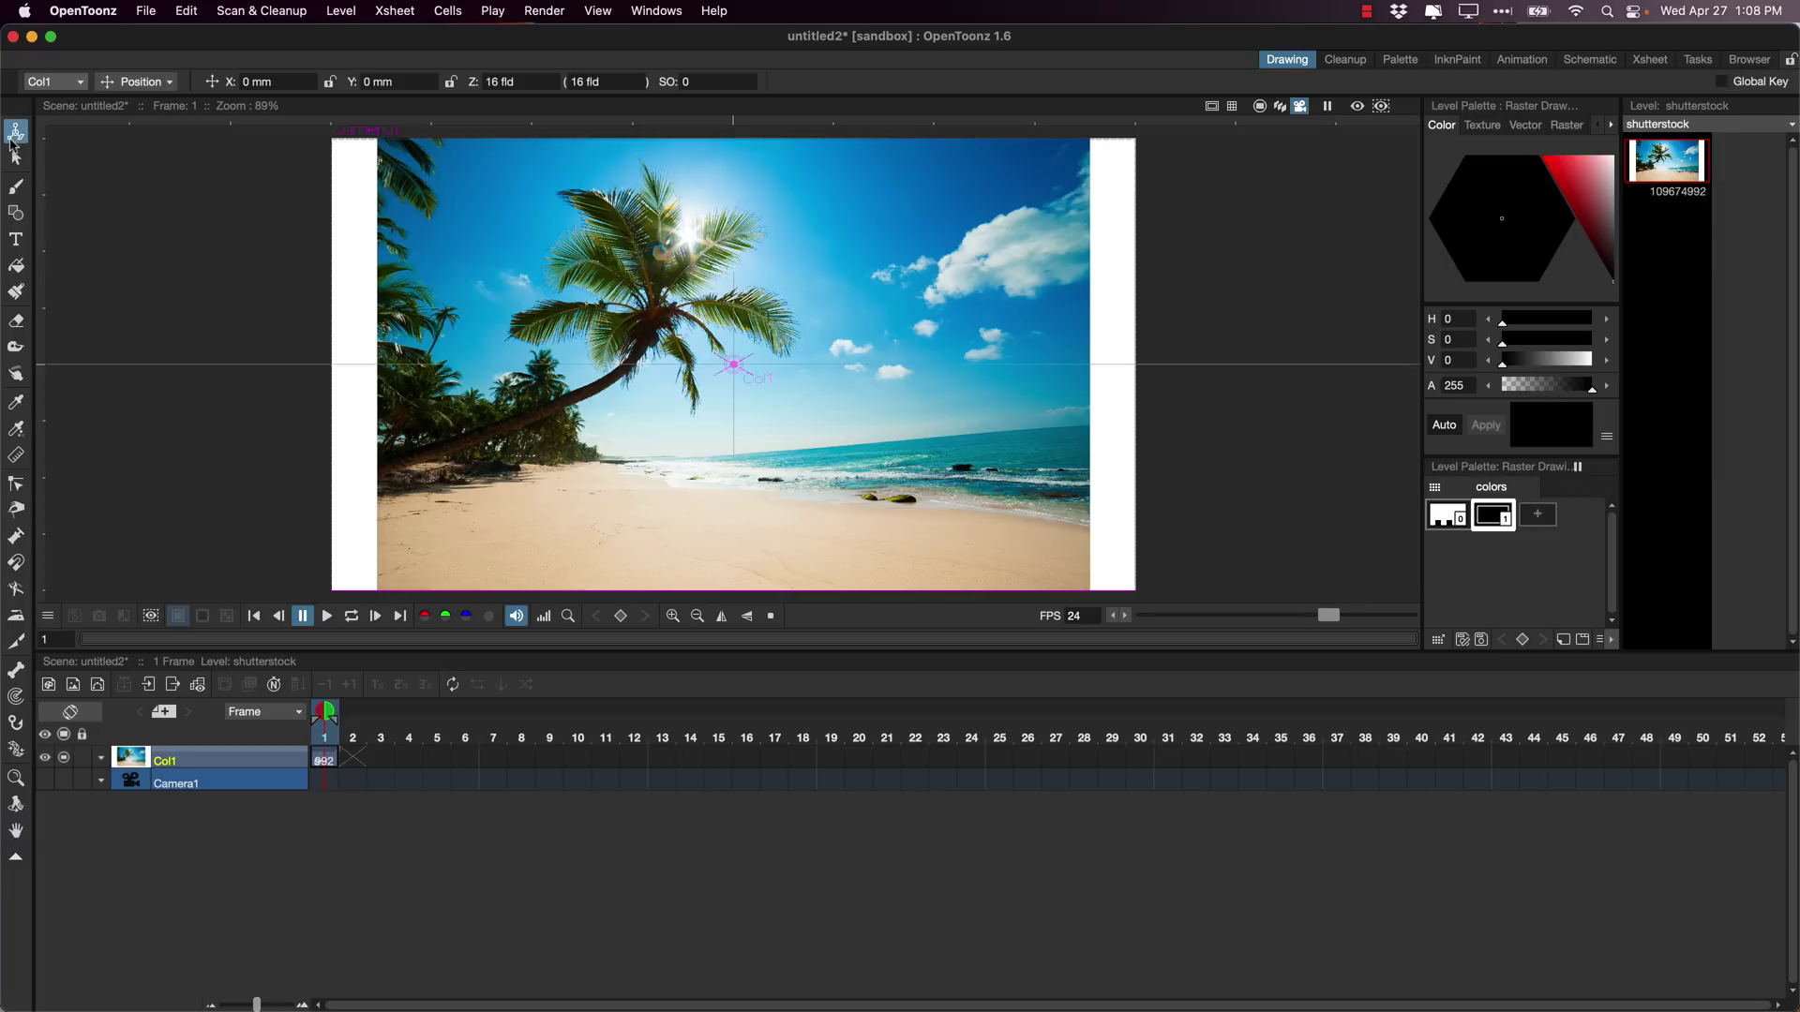
{"action": "left_click", "coordinate": [136, 82]}
{"action": "left_click", "coordinate": [158, 157]}
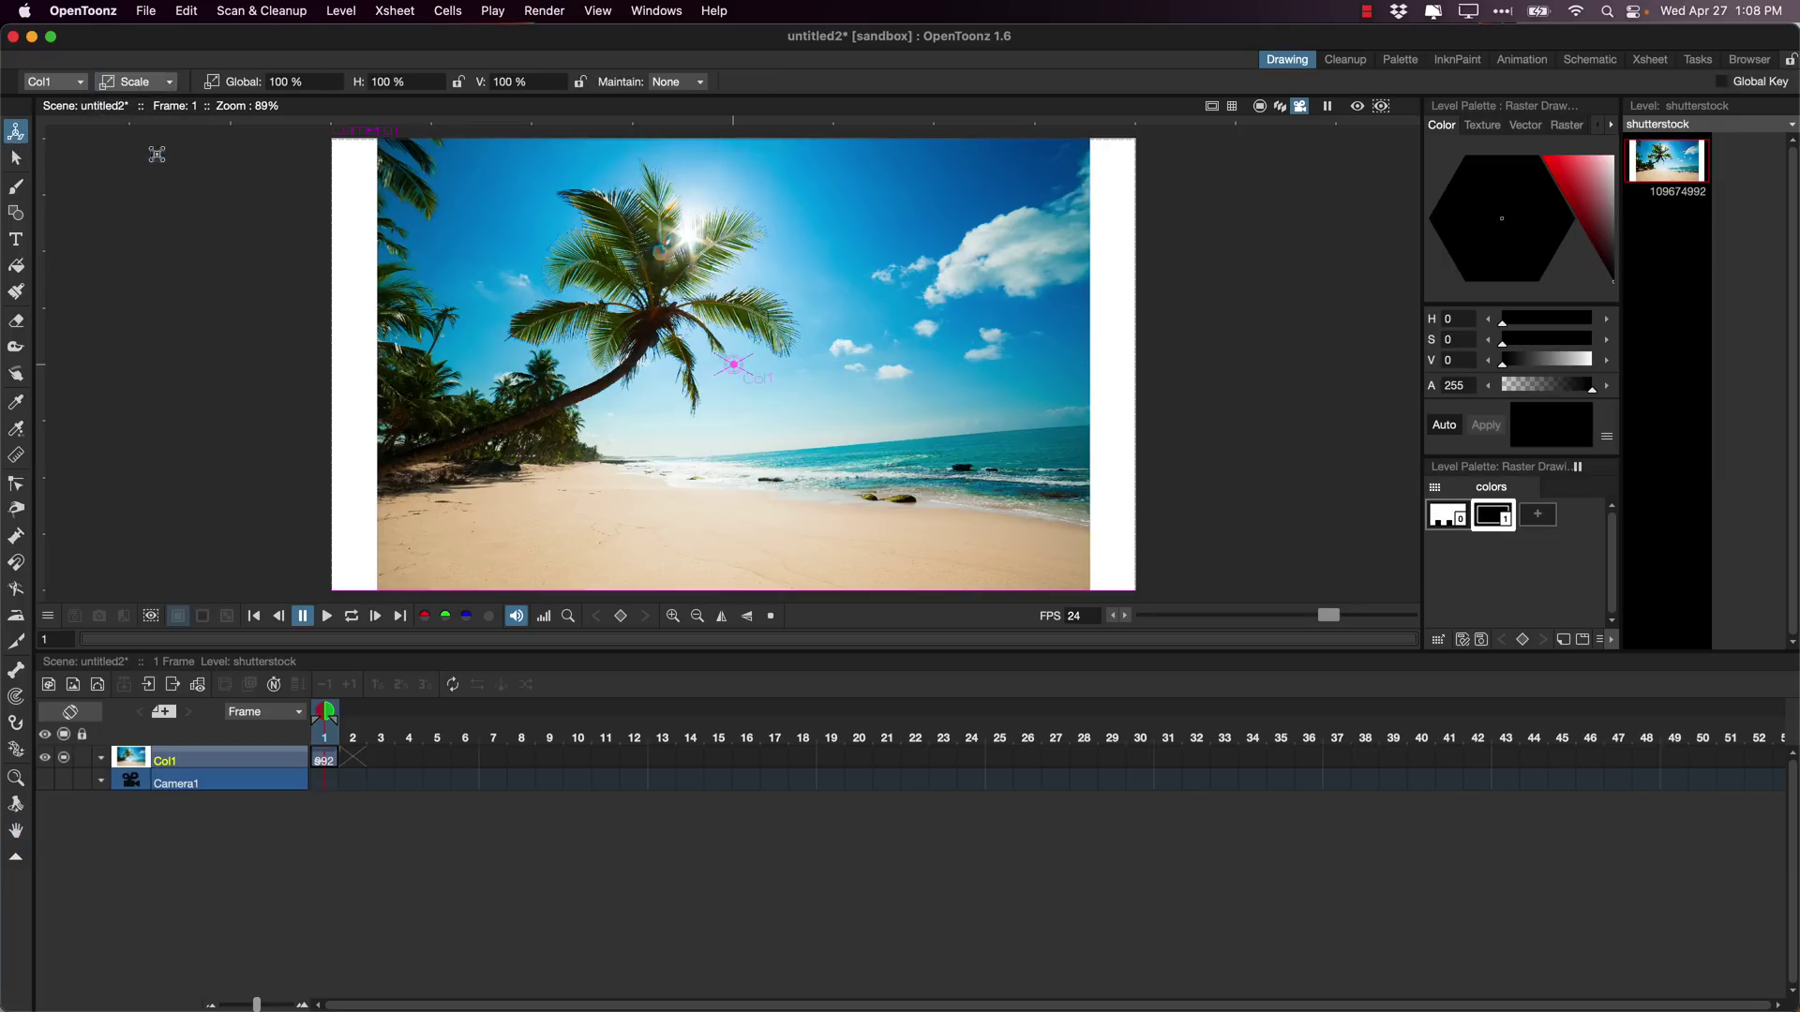
{"action": "left_click_drag", "start_coordinate": [346, 183], "coordinate": [489, 222]}
{"action": "right_click", "coordinate": [489, 223]}
{"action": "left_click", "coordinate": [264, 291]}
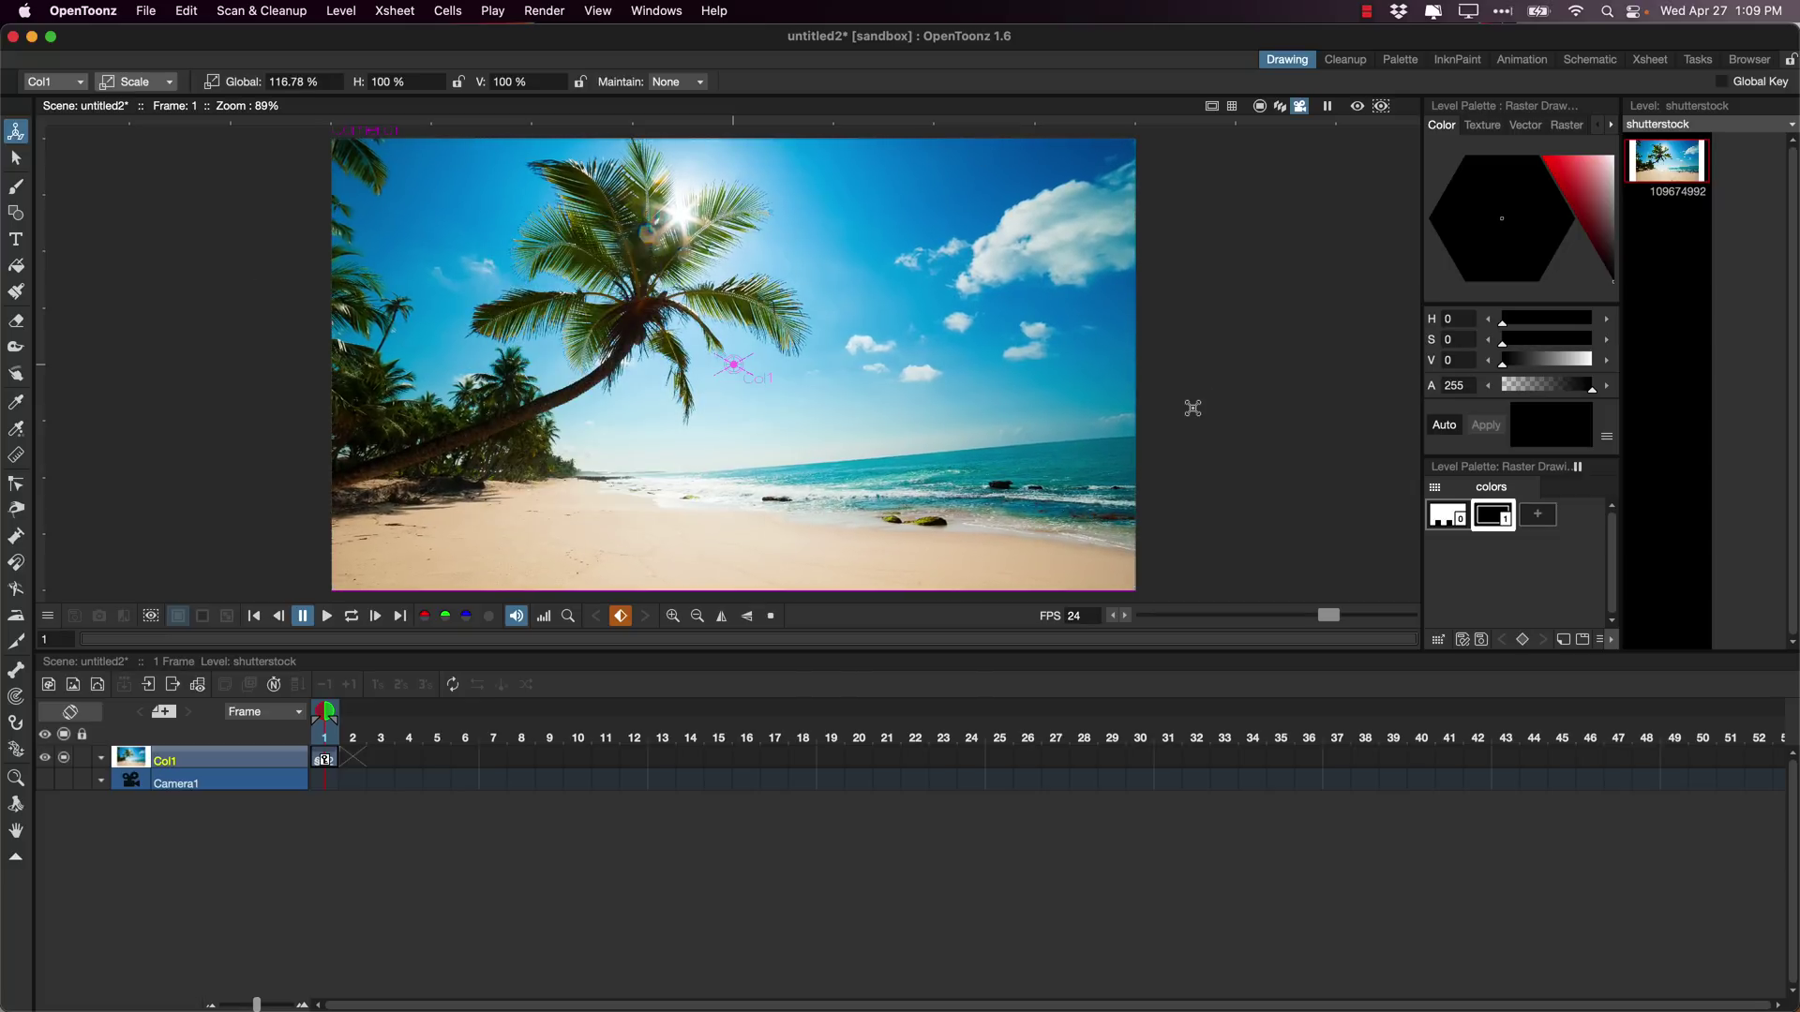
{"action": "scroll", "coordinate": [1204, 398], "scroll_direction": "down", "scroll_amount": 3}
{"action": "scroll", "coordinate": [1204, 397], "scroll_direction": "up", "scroll_amount": 1}
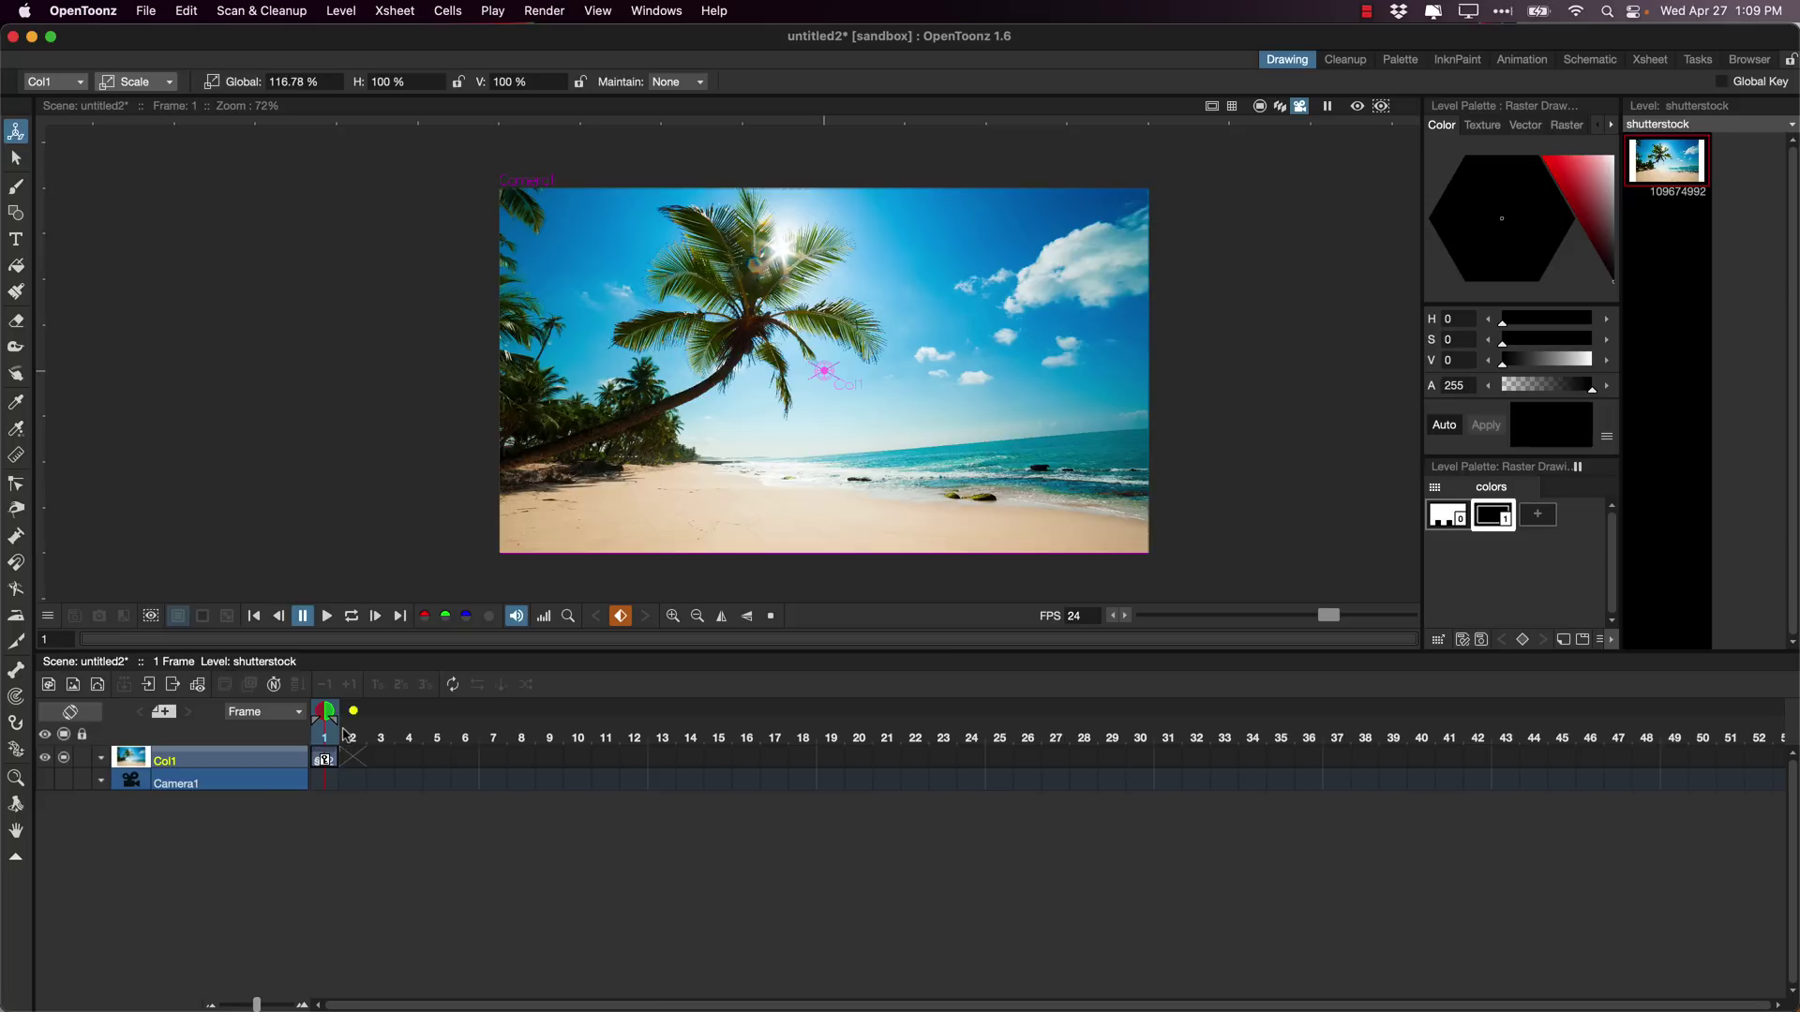
Set the playback stop marker at frame 30.
{"action": "right_click", "coordinate": [1160, 743]}
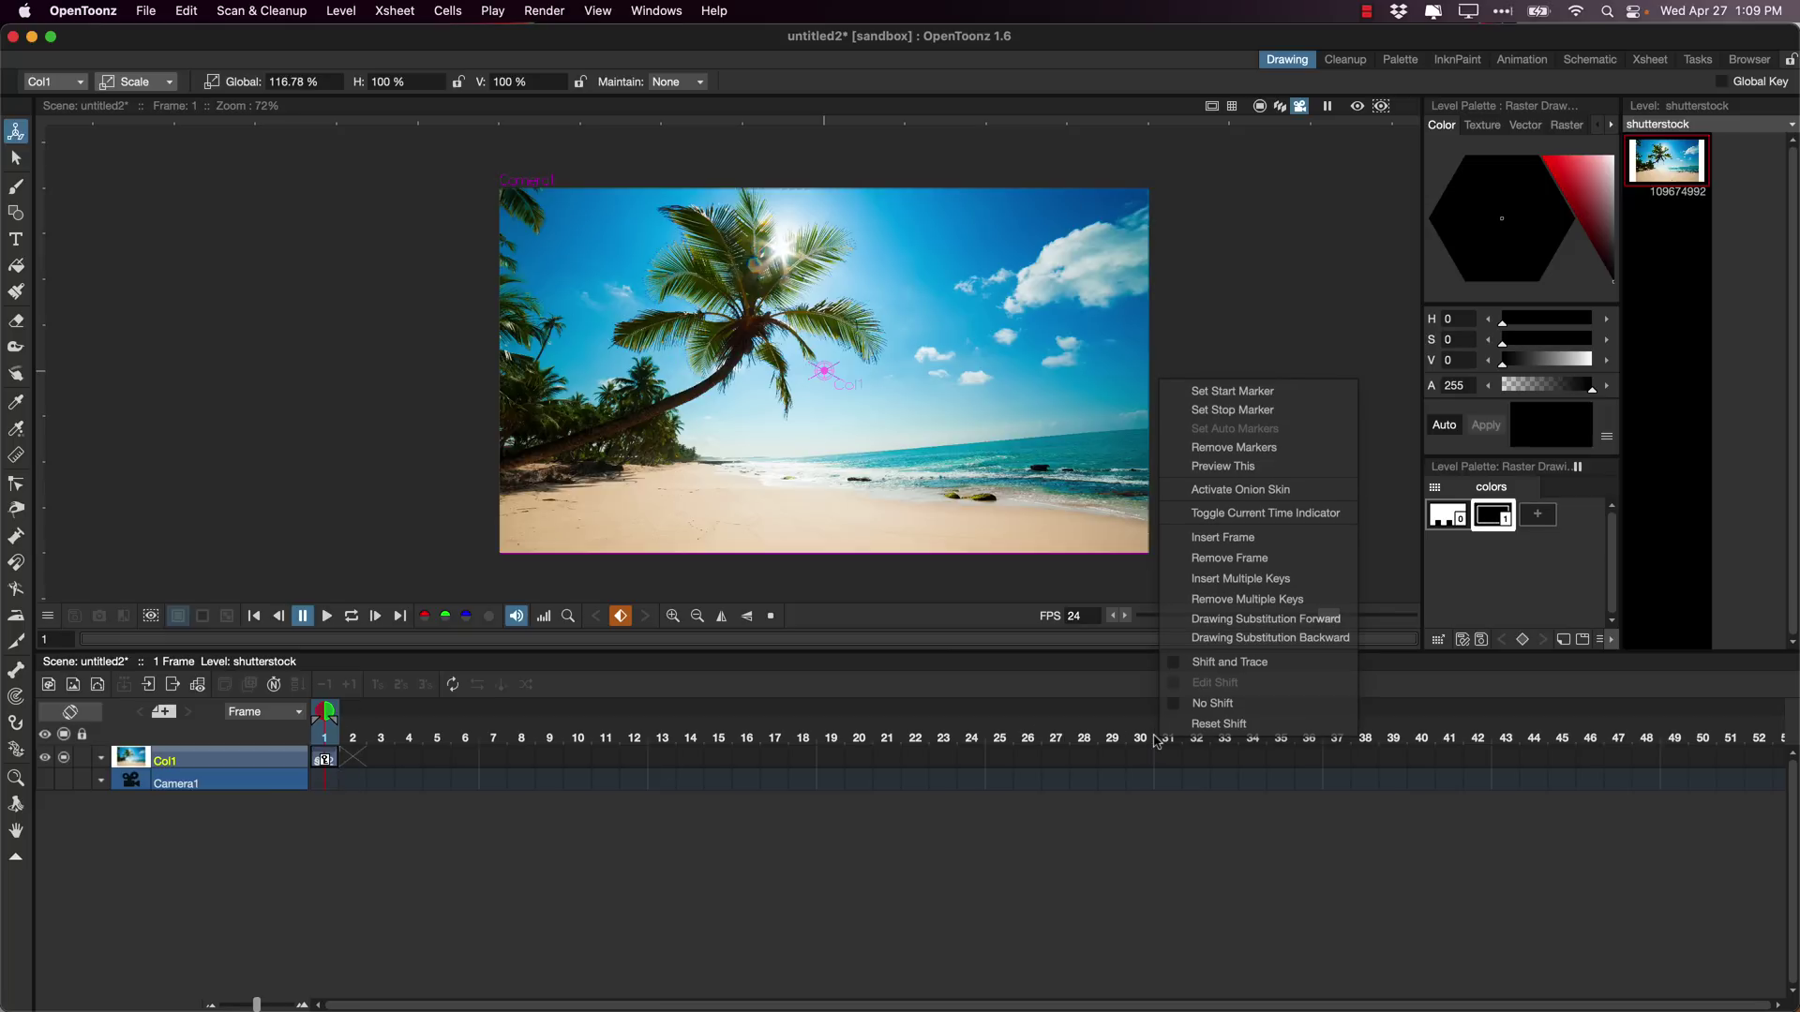
{"action": "left_click", "coordinate": [1159, 741]}
{"action": "left_click", "coordinate": [1139, 741]}
{"action": "right_click", "coordinate": [1138, 745]}
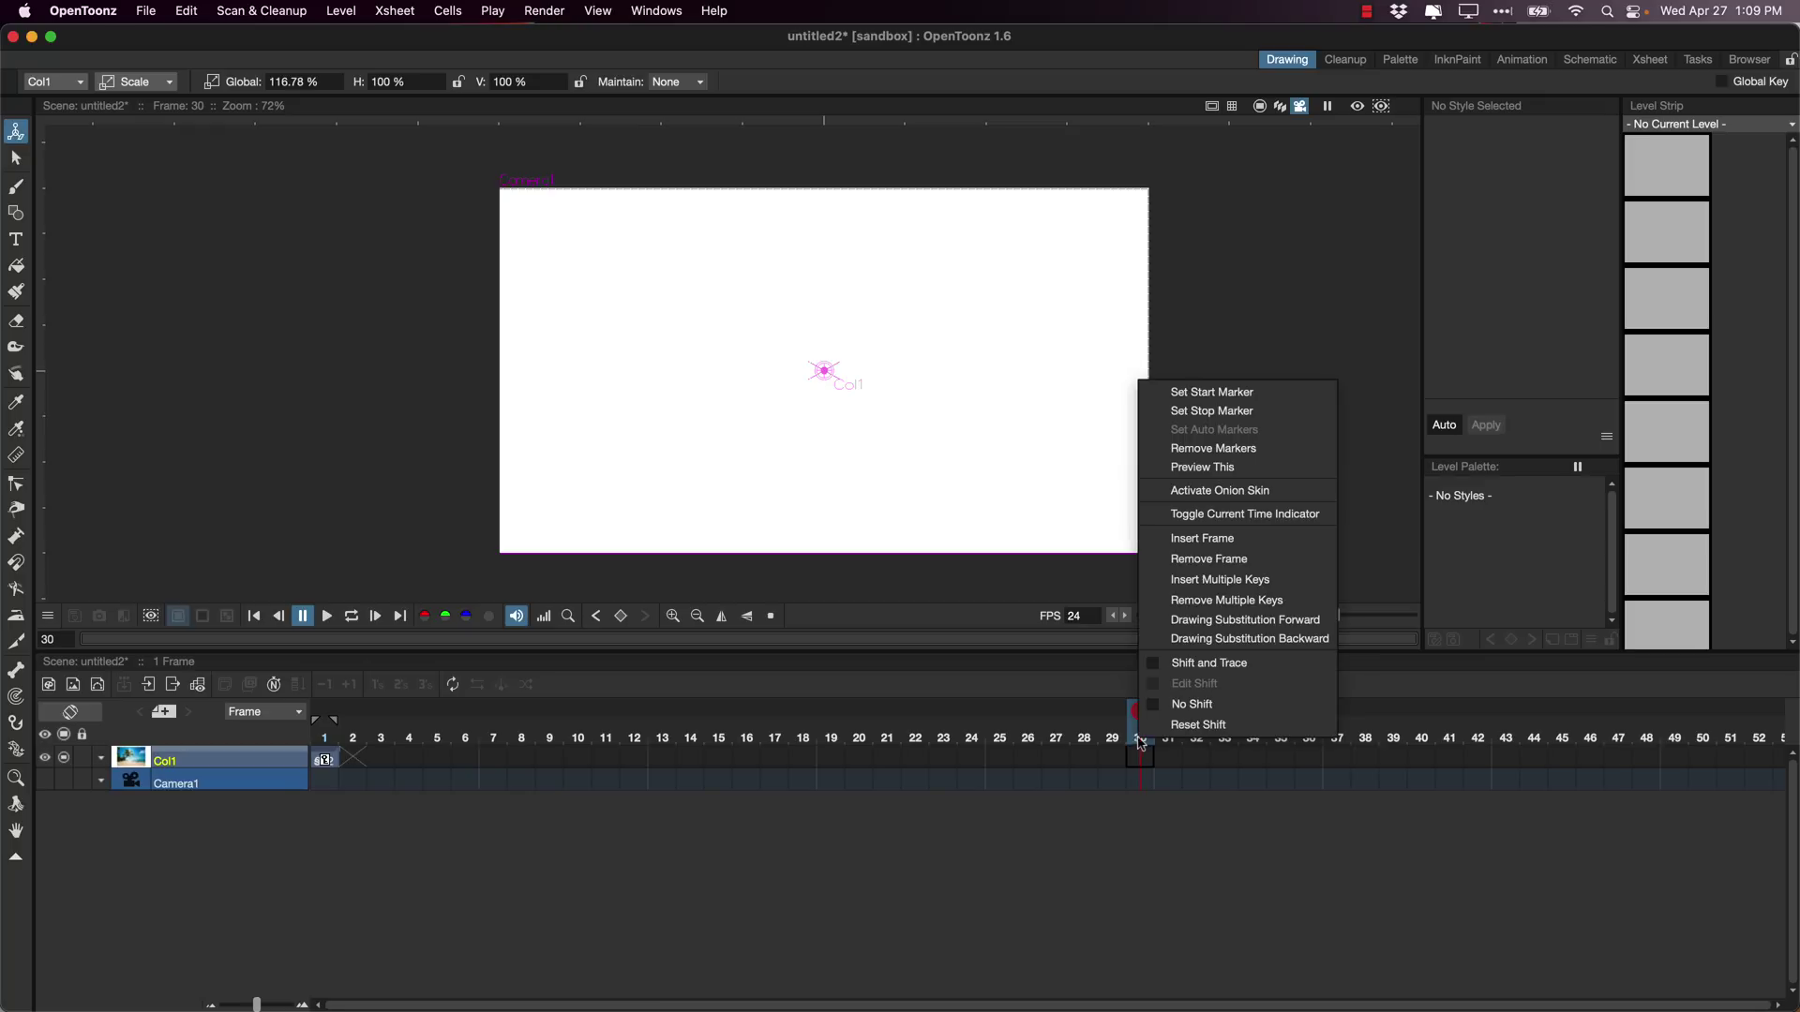
{"action": "left_click", "coordinate": [1211, 410]}
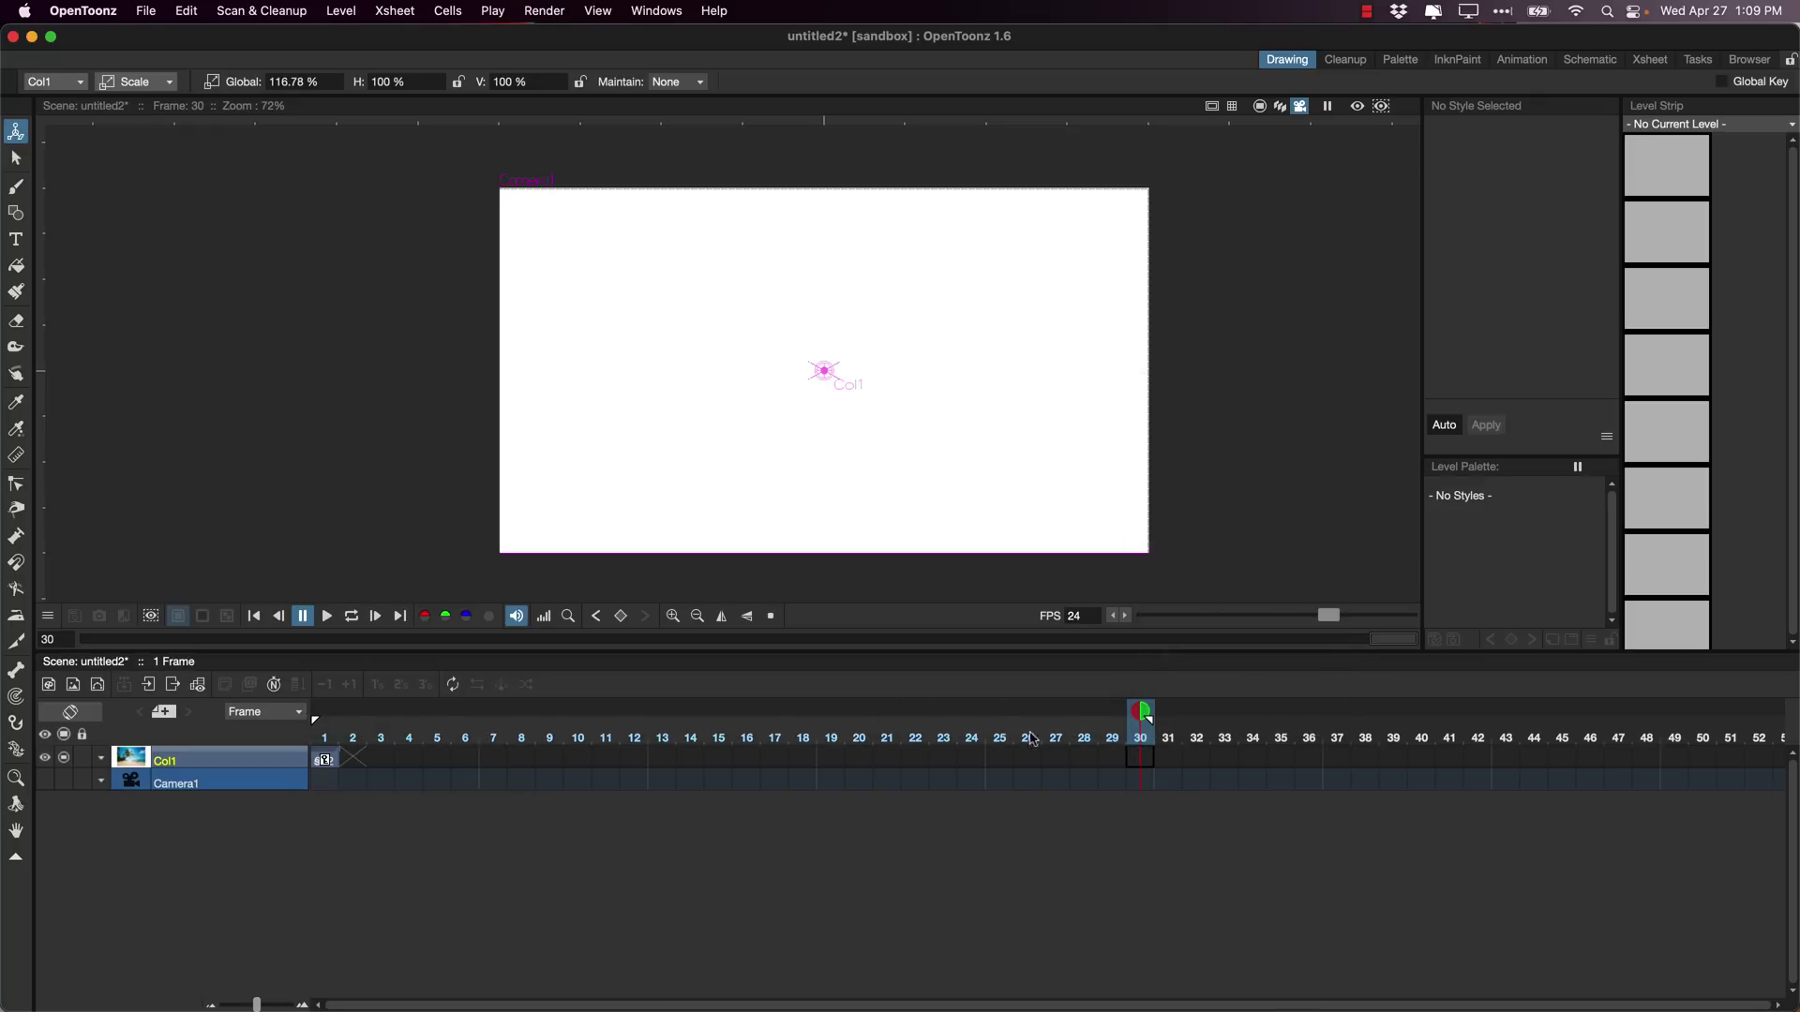
Extend the Col1 beach background cell from frame 1 through frame 30.
{"action": "left_click", "coordinate": [1085, 703]}
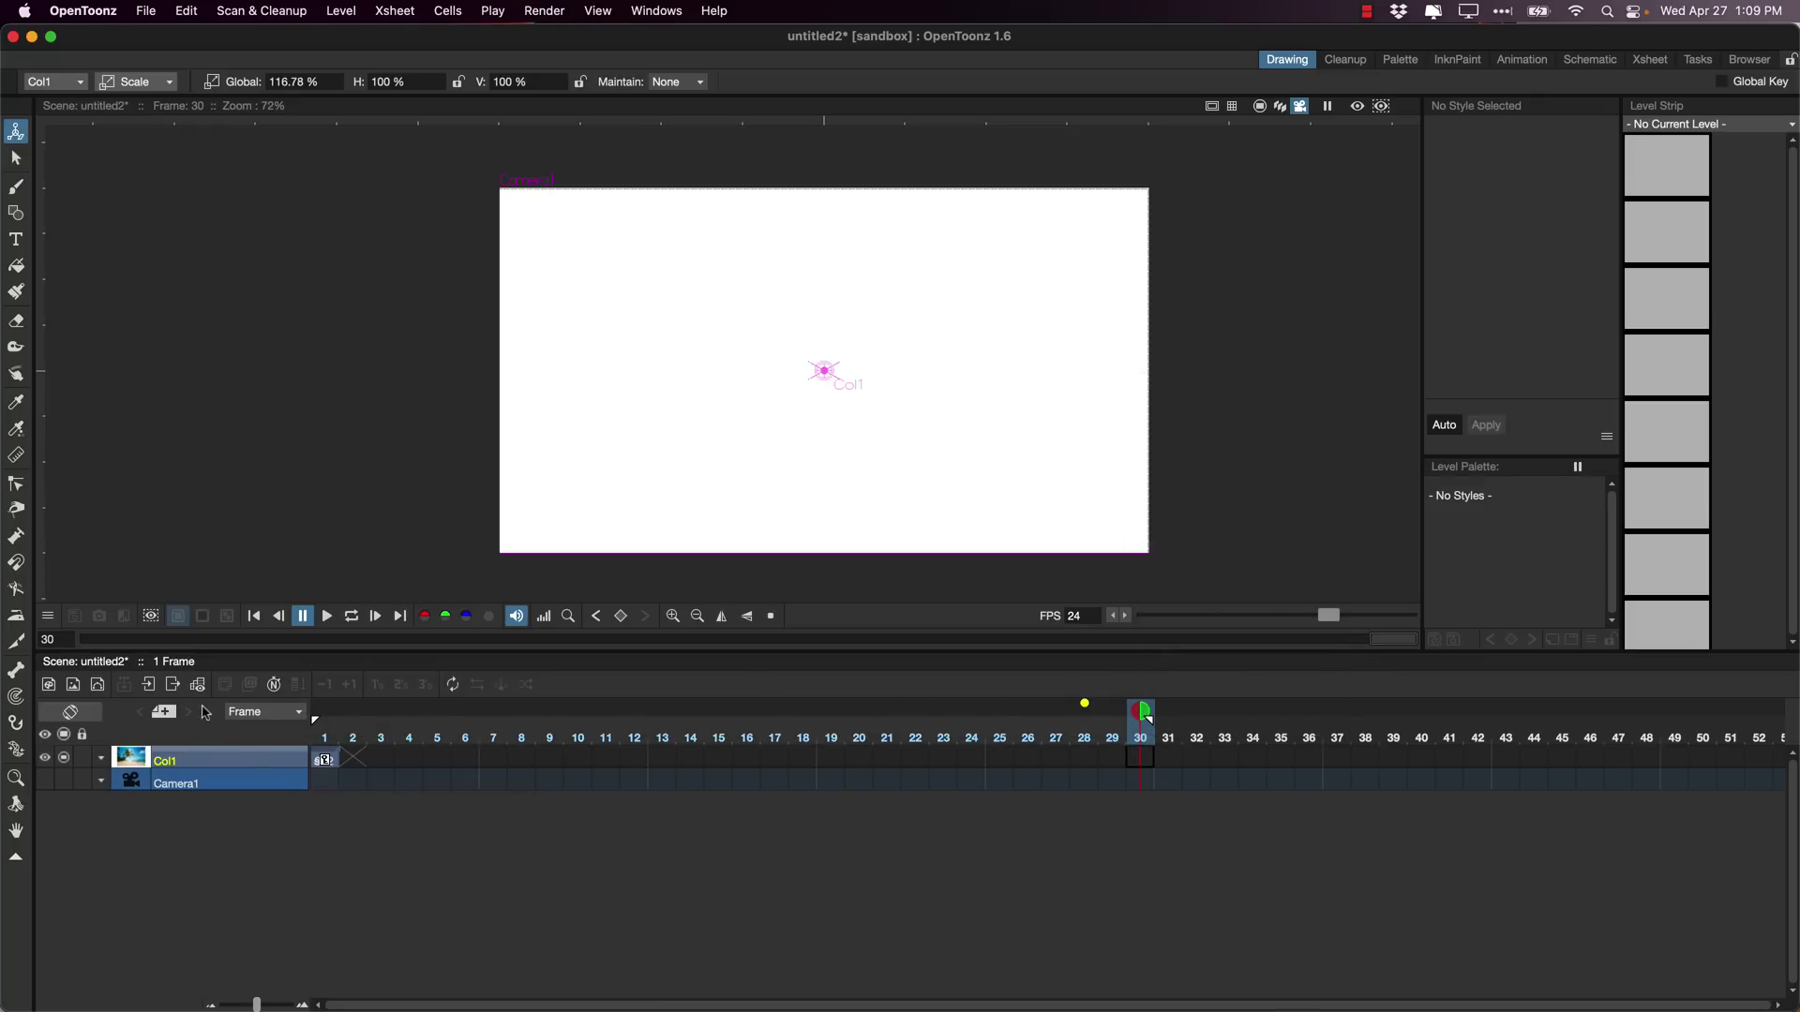
{"action": "left_click", "coordinate": [322, 768]}
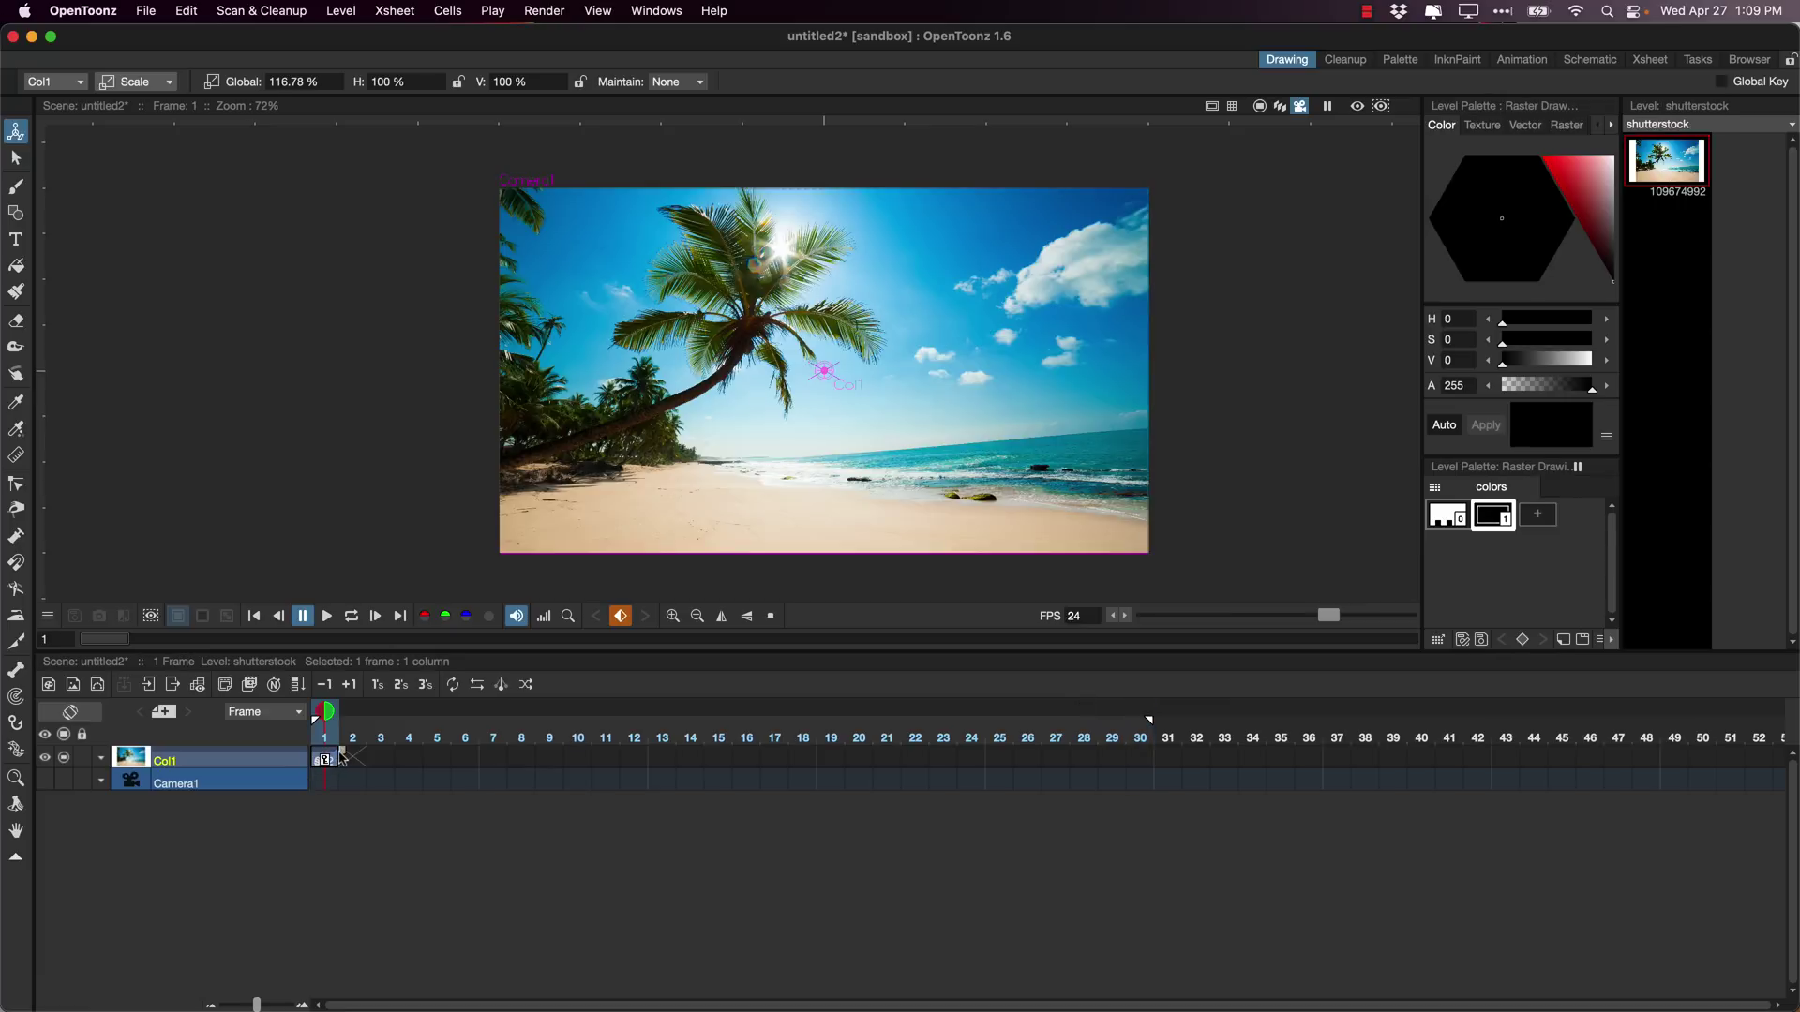
{"action": "left_click_drag", "start_coordinate": [344, 756], "coordinate": [1161, 753]}
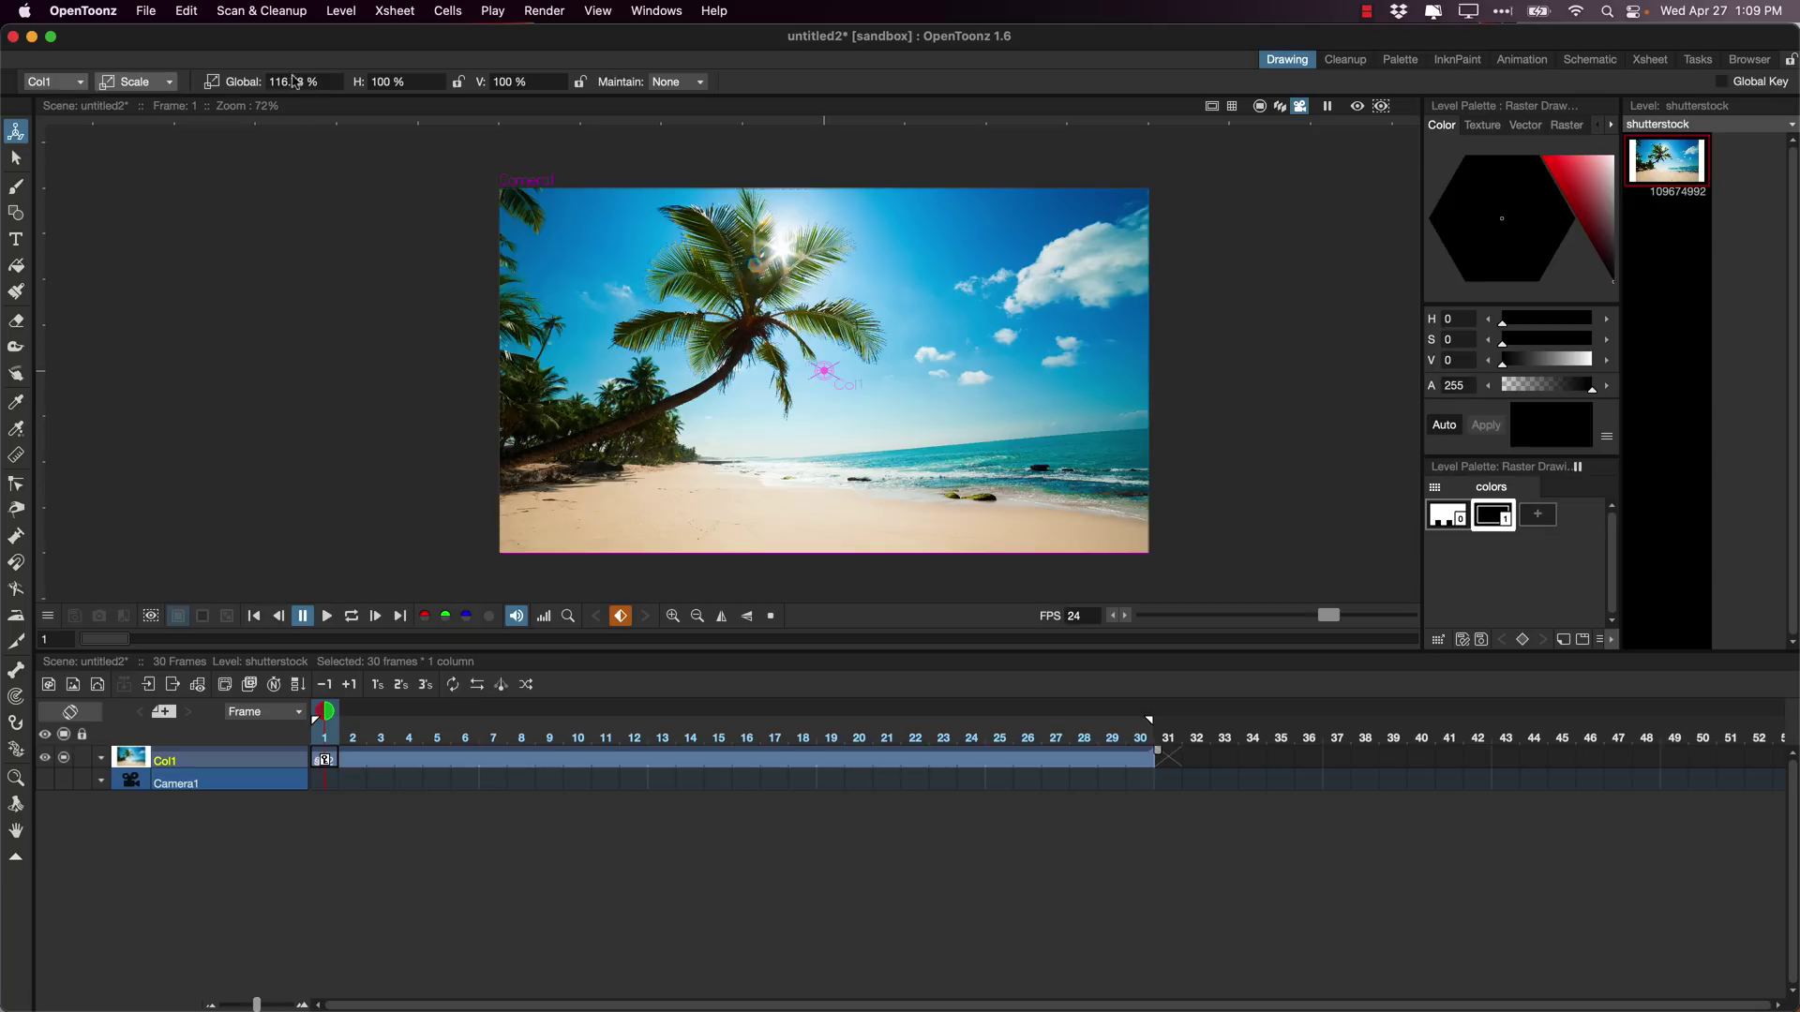
Bring Finder forward and select sm.0001.png in the Desktop folder.
{"action": "key", "text": "ctrl+Up"}
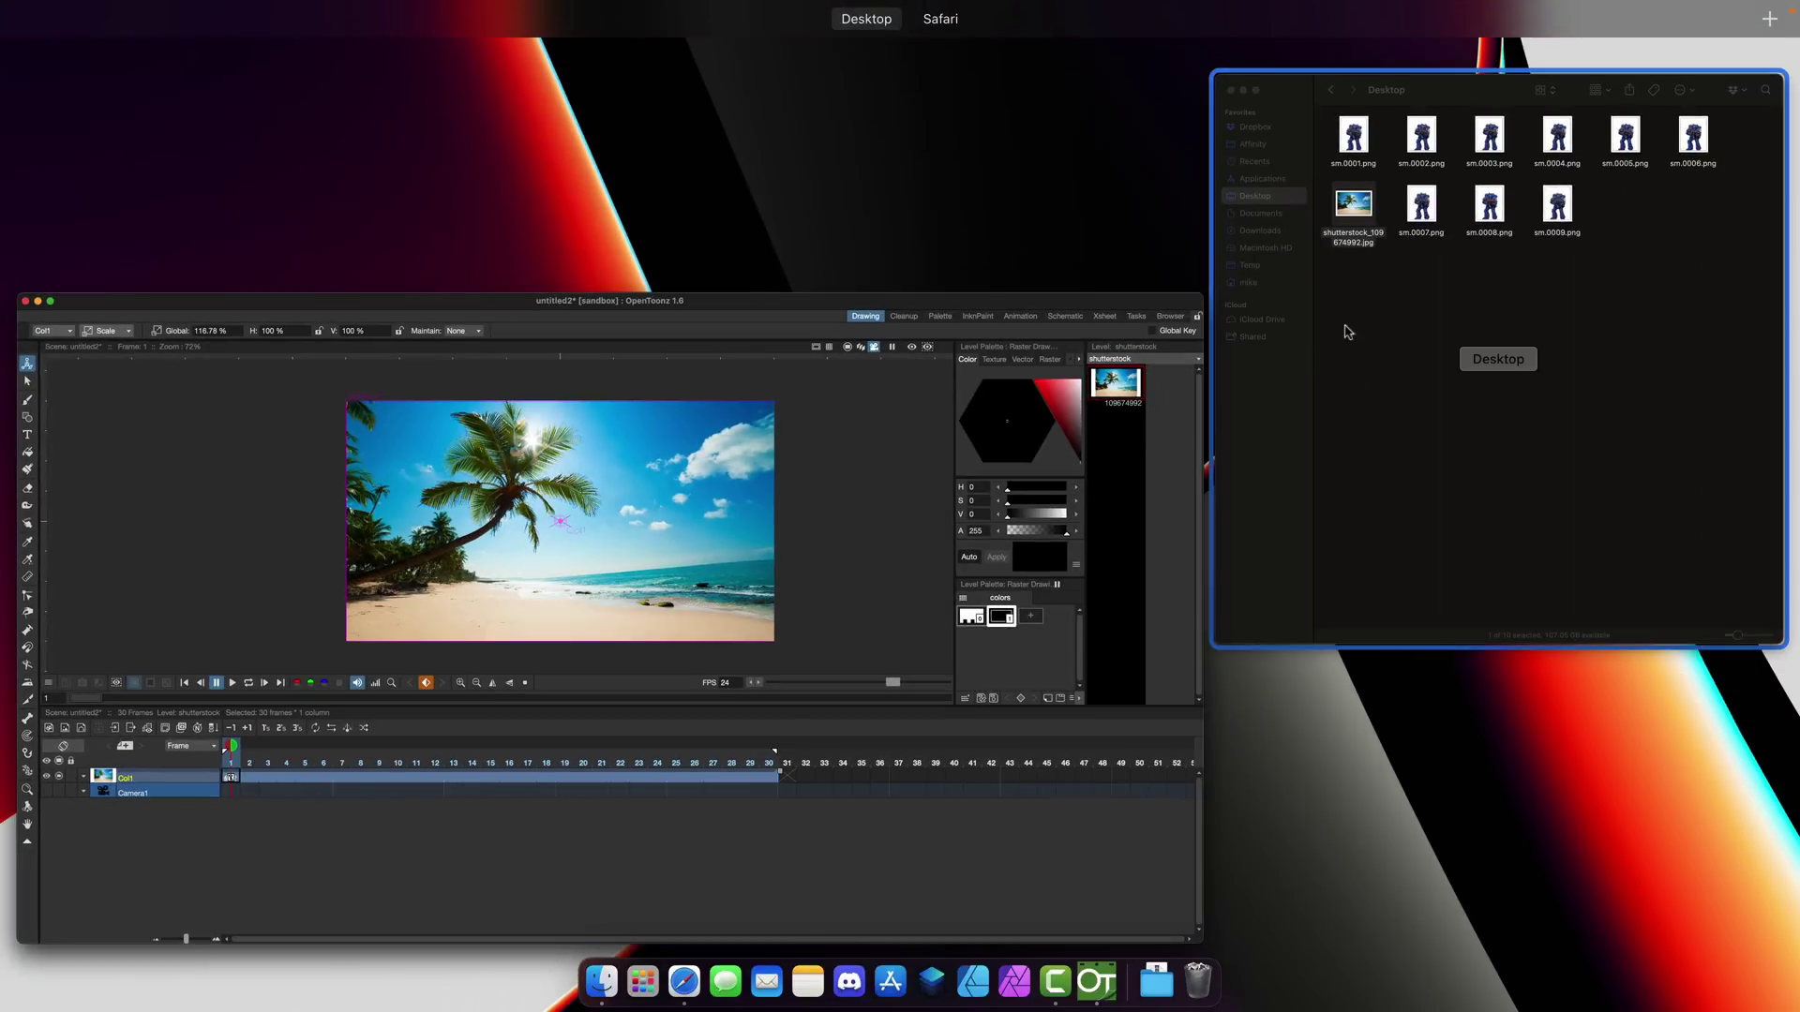
{"action": "left_click", "coordinate": [1471, 365]}
{"action": "left_click", "coordinate": [1145, 240]}
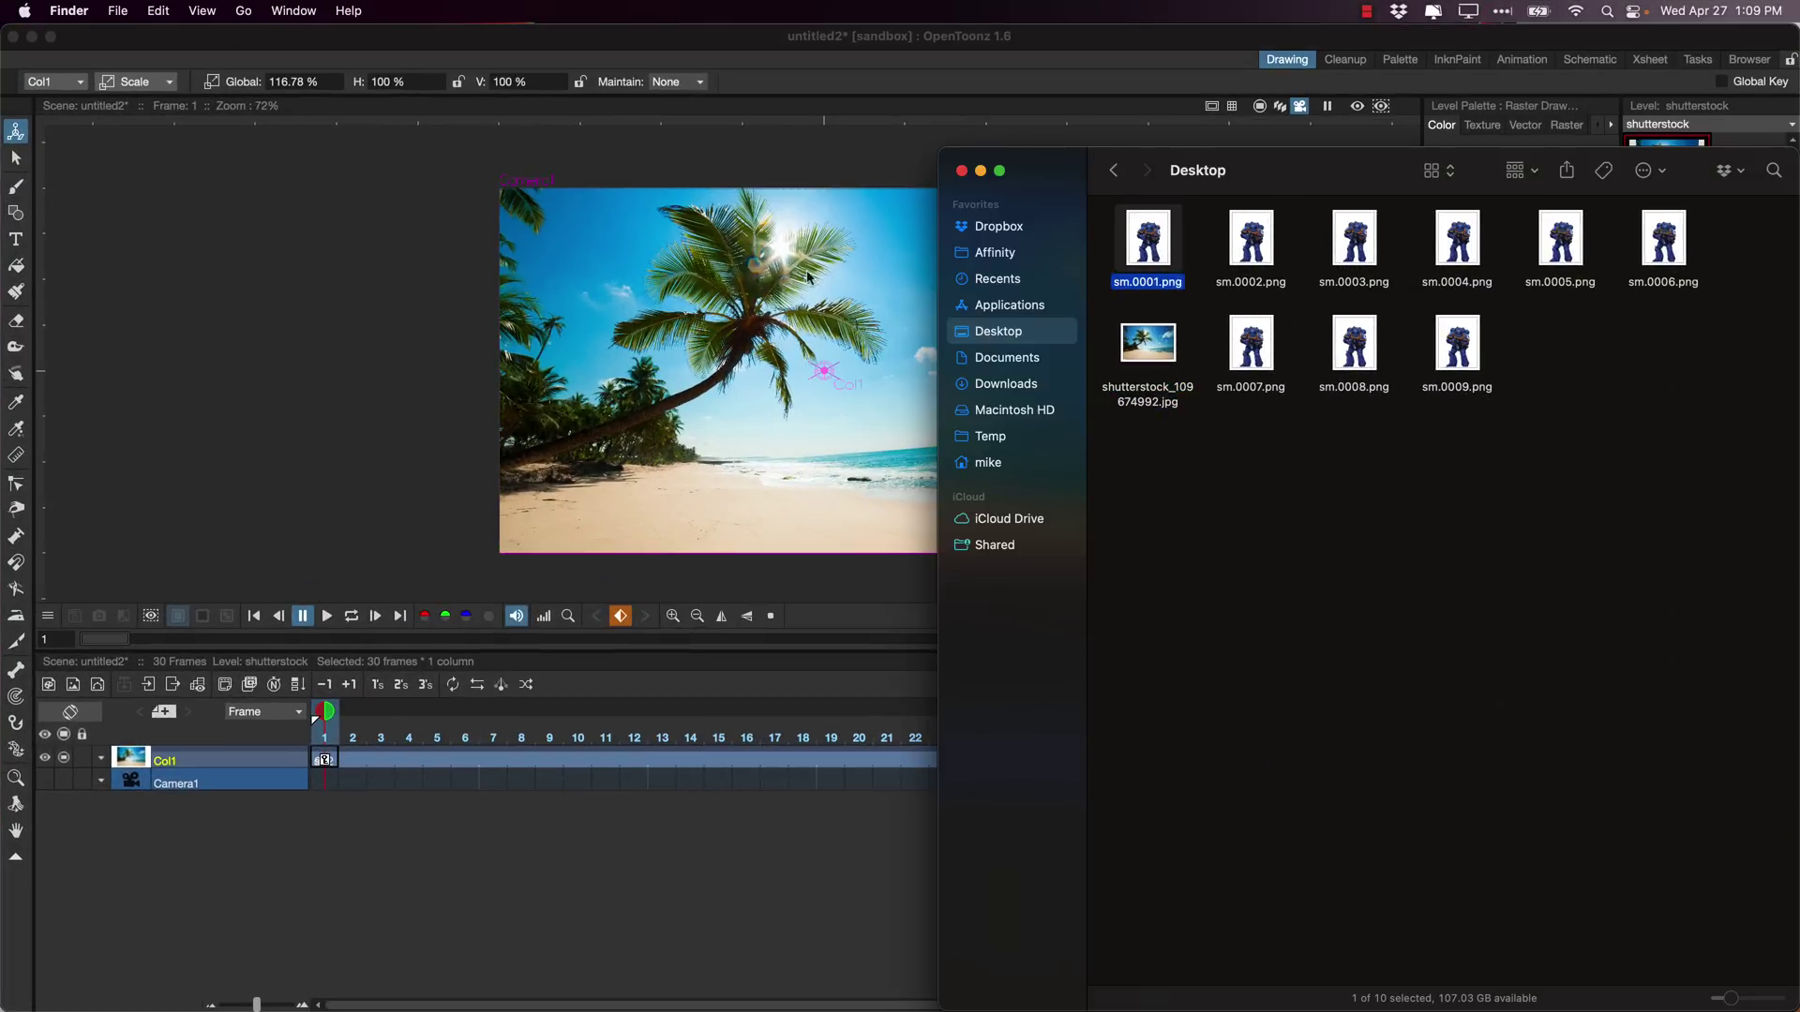
Import the sm.0001–sm.0009 sequence into Col2, overwriting the project copy, and shrink it to 95.21%.
{"action": "left_click_drag", "start_coordinate": [1150, 246], "coordinate": [806, 333]}
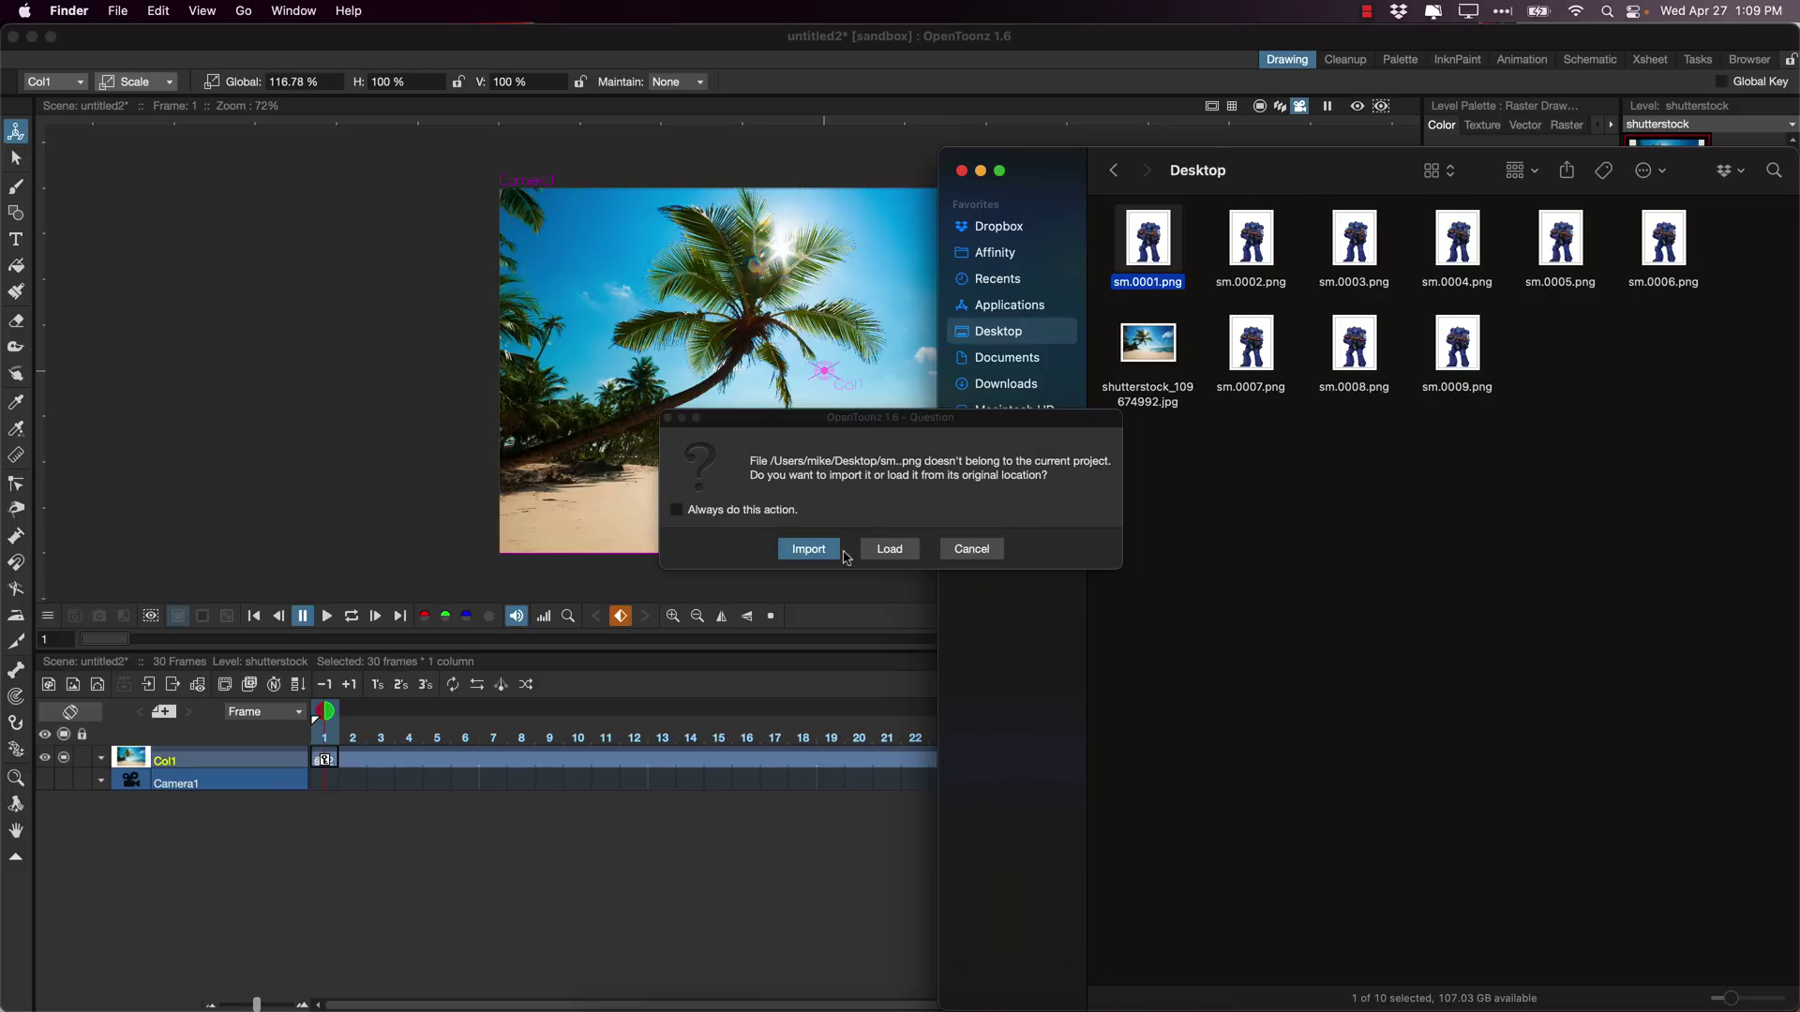
{"action": "left_click", "coordinate": [829, 557]}
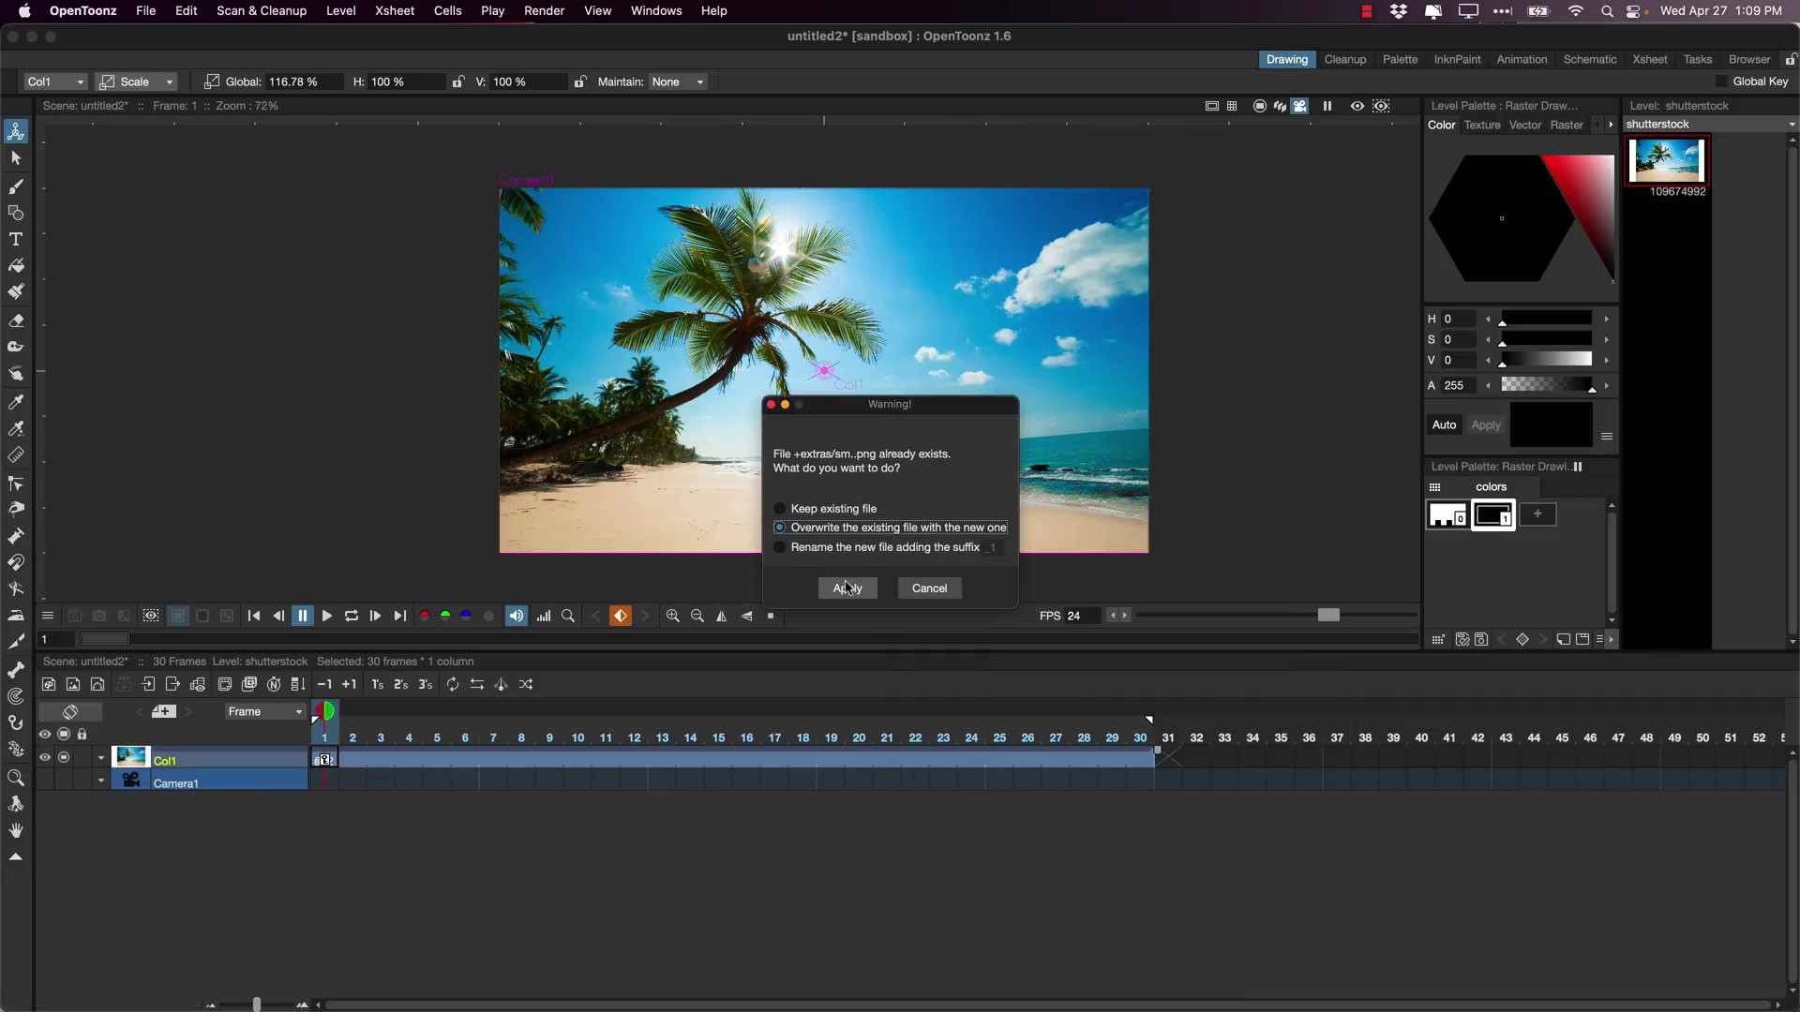
{"action": "left_click", "coordinate": [848, 585]}
{"action": "mouse_move", "coordinate": [837, 349]}
{"action": "left_mouse_down"}
{"action": "mouse_move", "coordinate": [849, 381]}
{"action": "mouse_move", "coordinate": [860, 339]}
{"action": "mouse_move", "coordinate": [870, 363]}
{"action": "left_mouse_up"}
Move the space marine's column position down and right onto the sand.
{"action": "left_click", "coordinate": [136, 82]}
{"action": "left_click", "coordinate": [140, 102]}
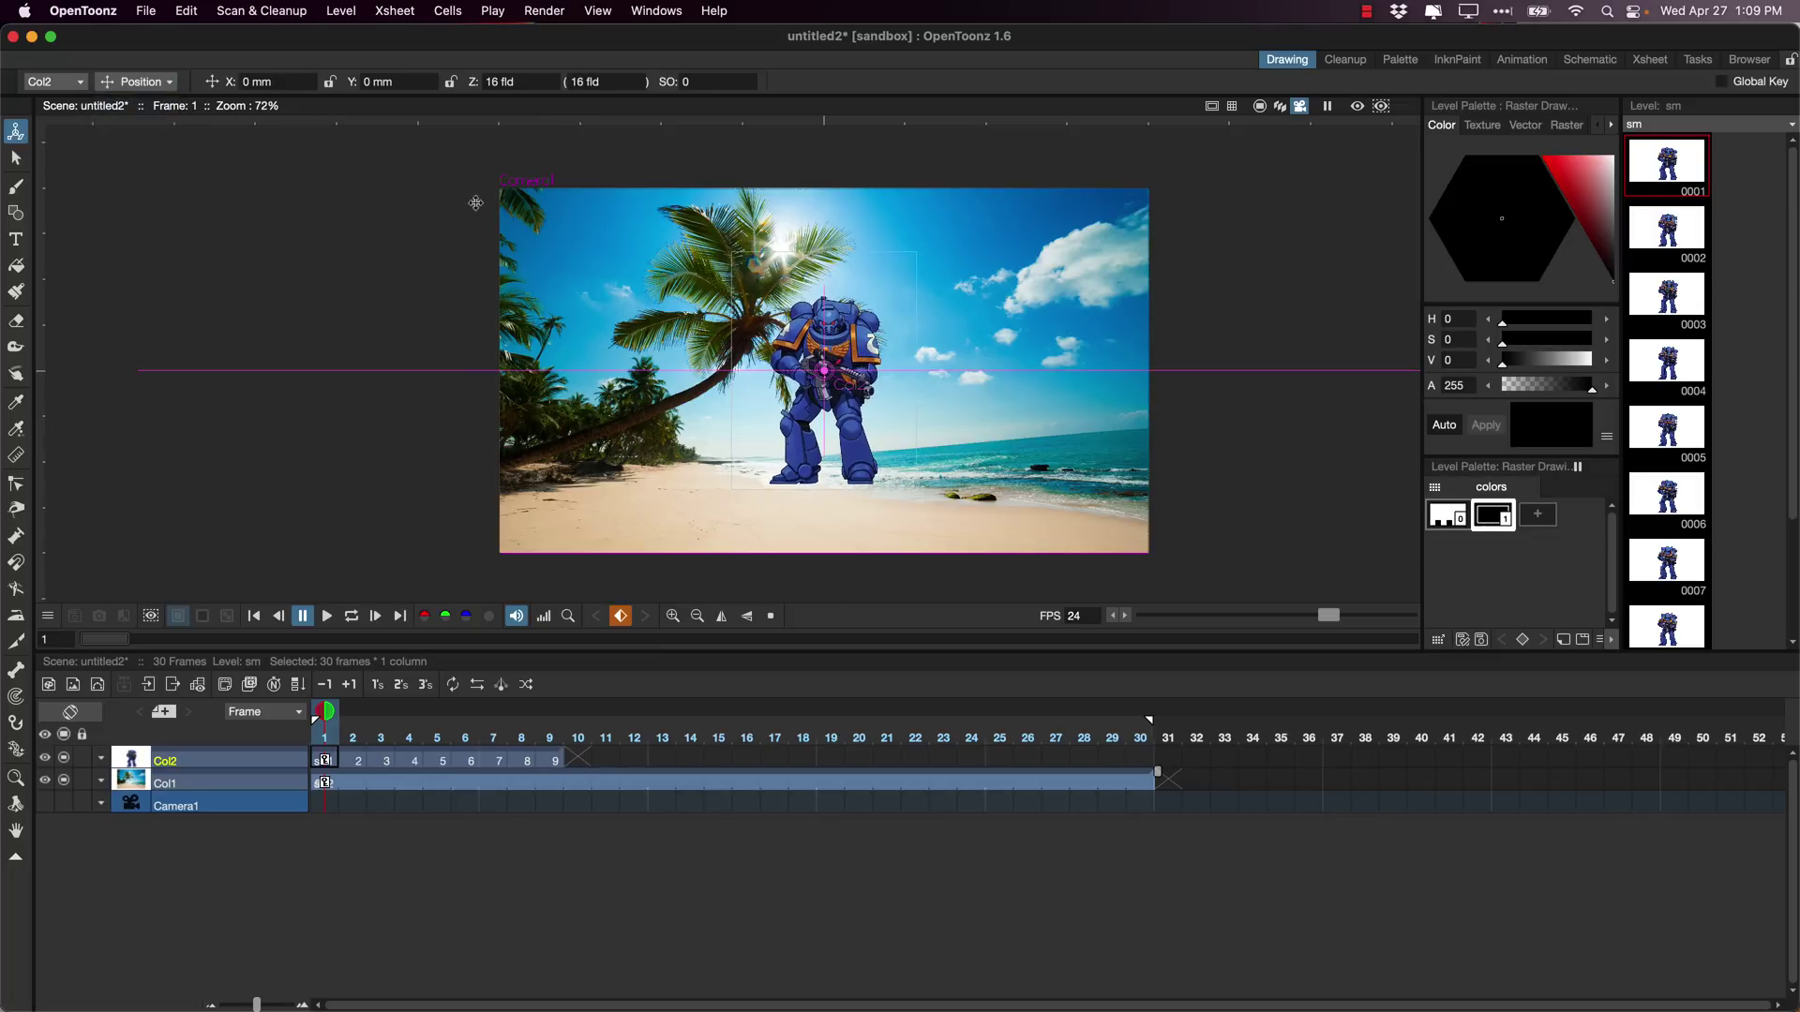
{"action": "left_click_drag", "start_coordinate": [862, 345], "coordinate": [884, 394]}
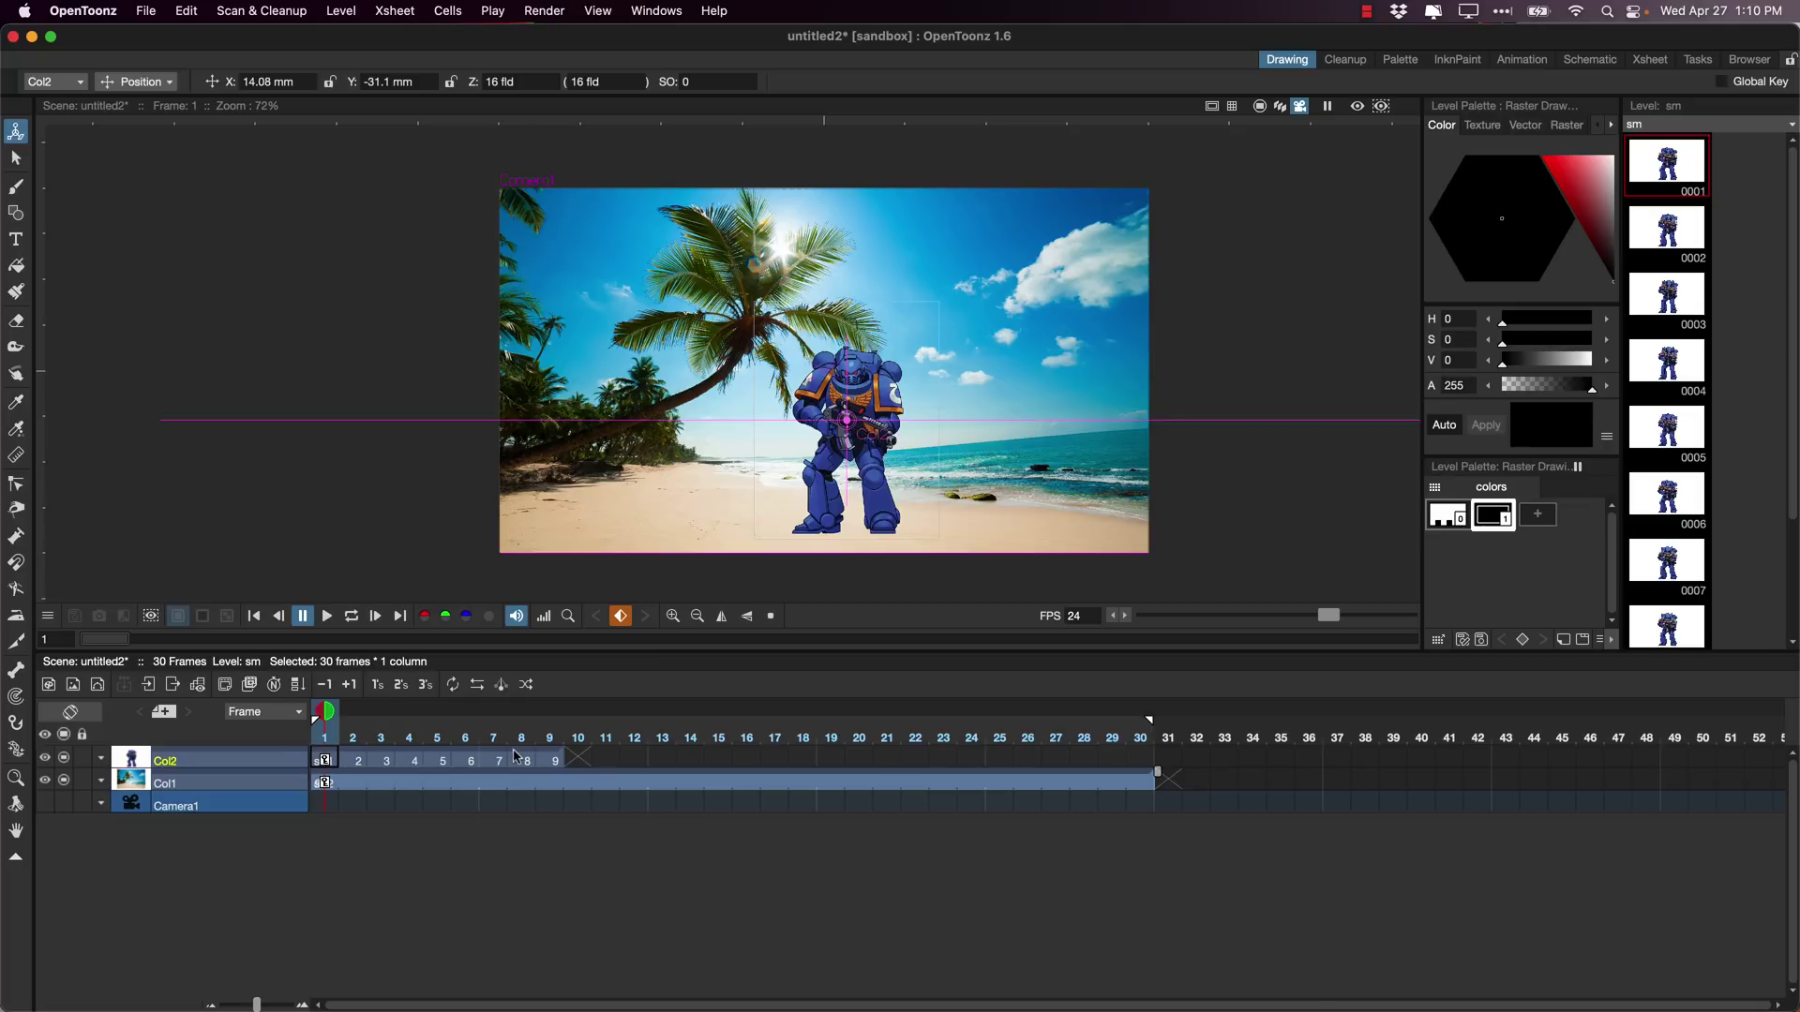
Lengthen the holds of walk drawings 1–3 in Col2 so they fill frames 1–9.
{"action": "left_click", "coordinate": [330, 763]}
{"action": "left_click", "coordinate": [328, 760]}
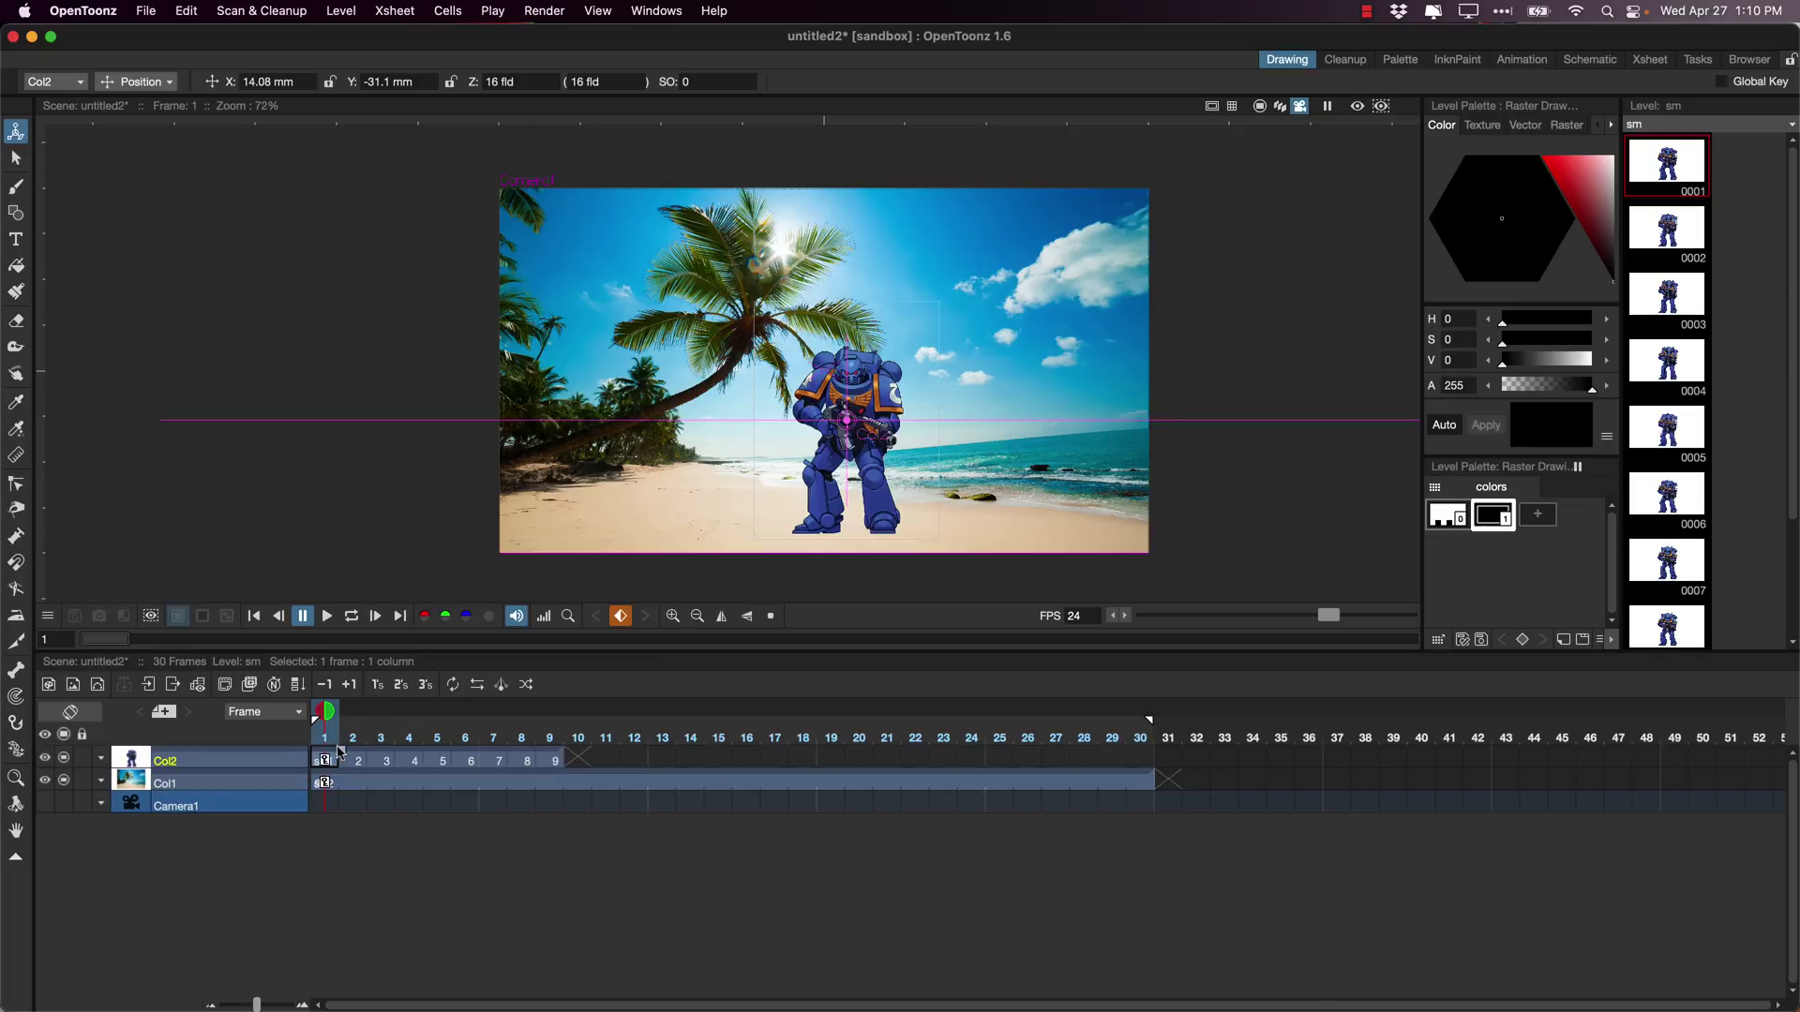
{"action": "left_click_drag", "start_coordinate": [365, 755], "coordinate": [399, 756]}
{"action": "left_click", "coordinate": [412, 759]}
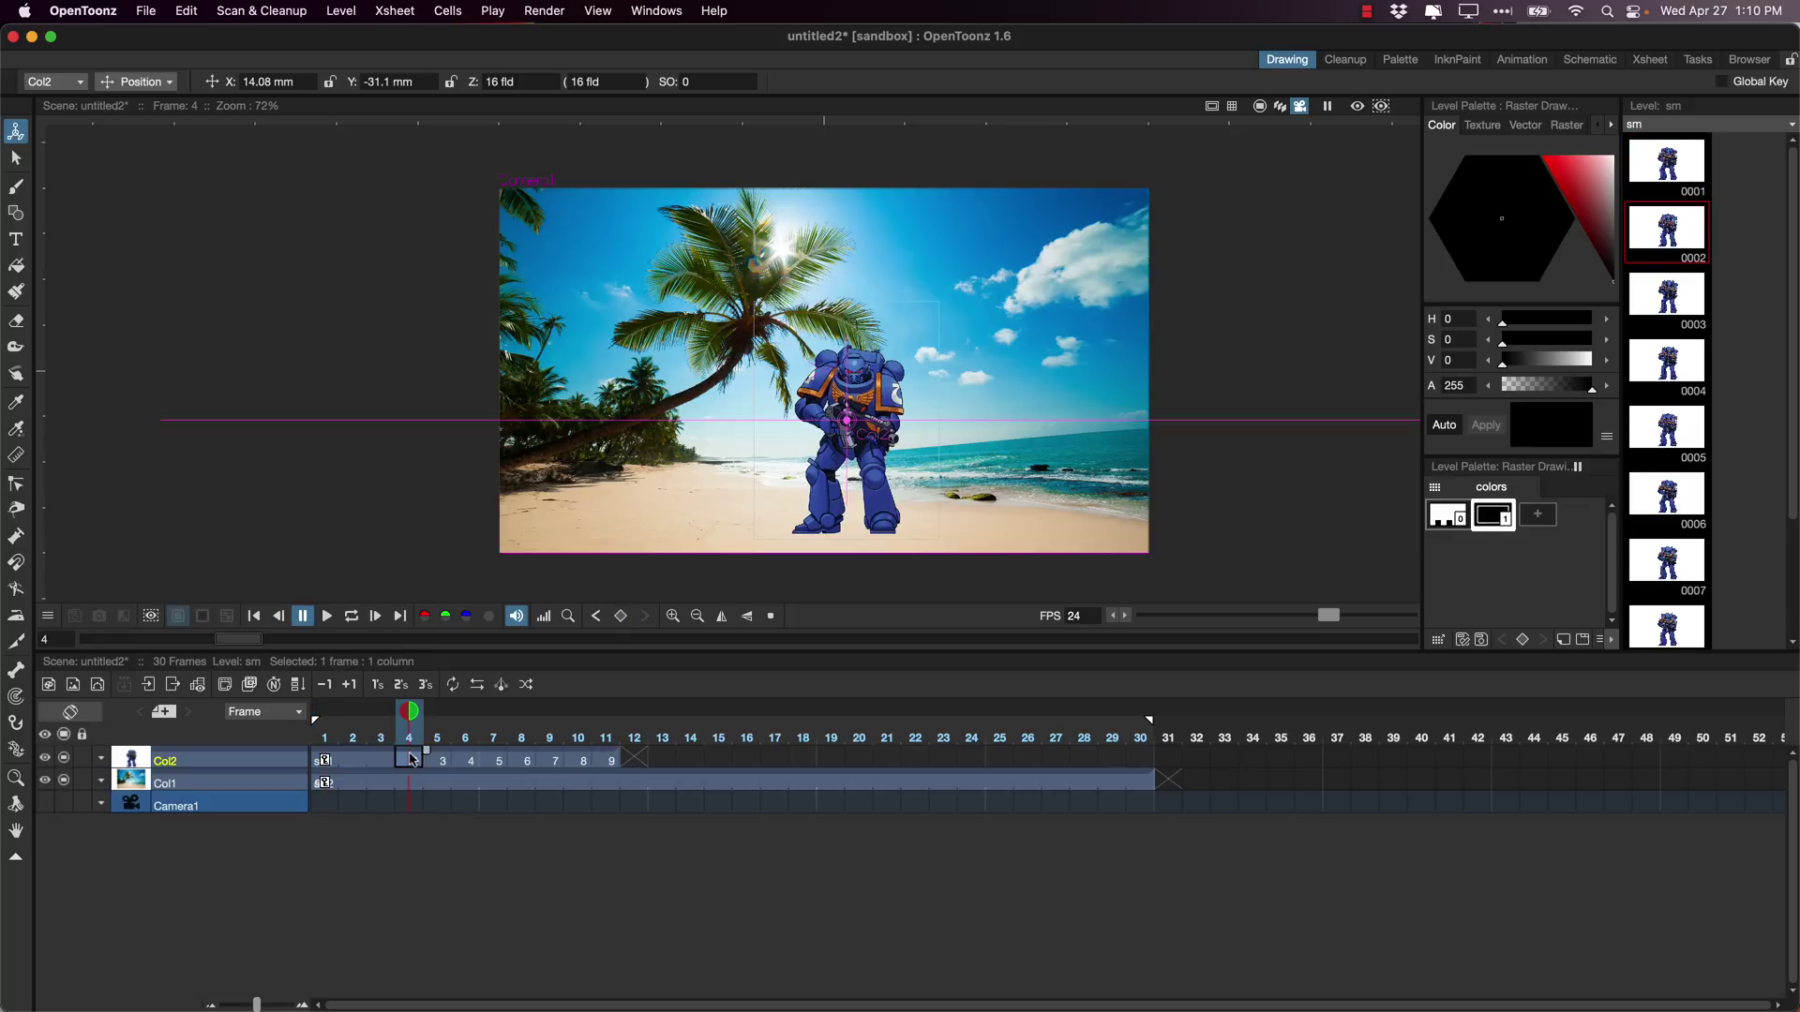
{"action": "left_click_drag", "start_coordinate": [451, 755], "coordinate": [482, 760]}
{"action": "left_click", "coordinate": [491, 761]}
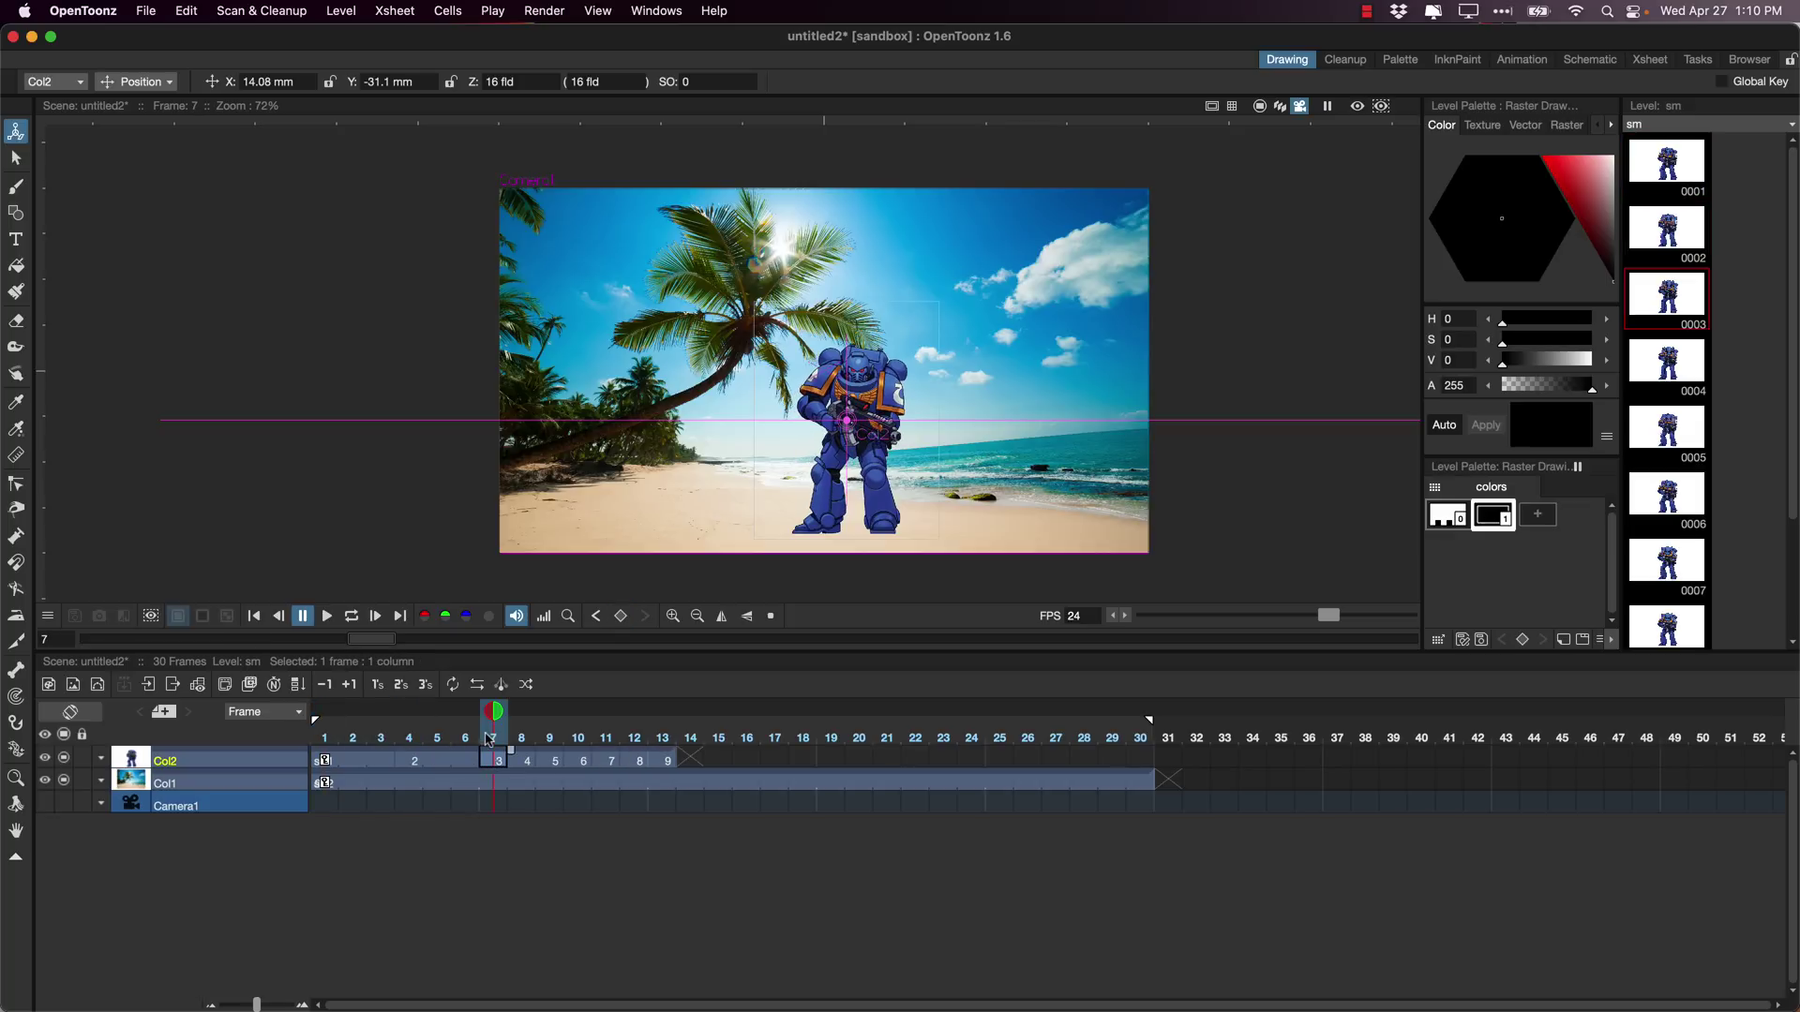
{"action": "left_click", "coordinate": [519, 759]}
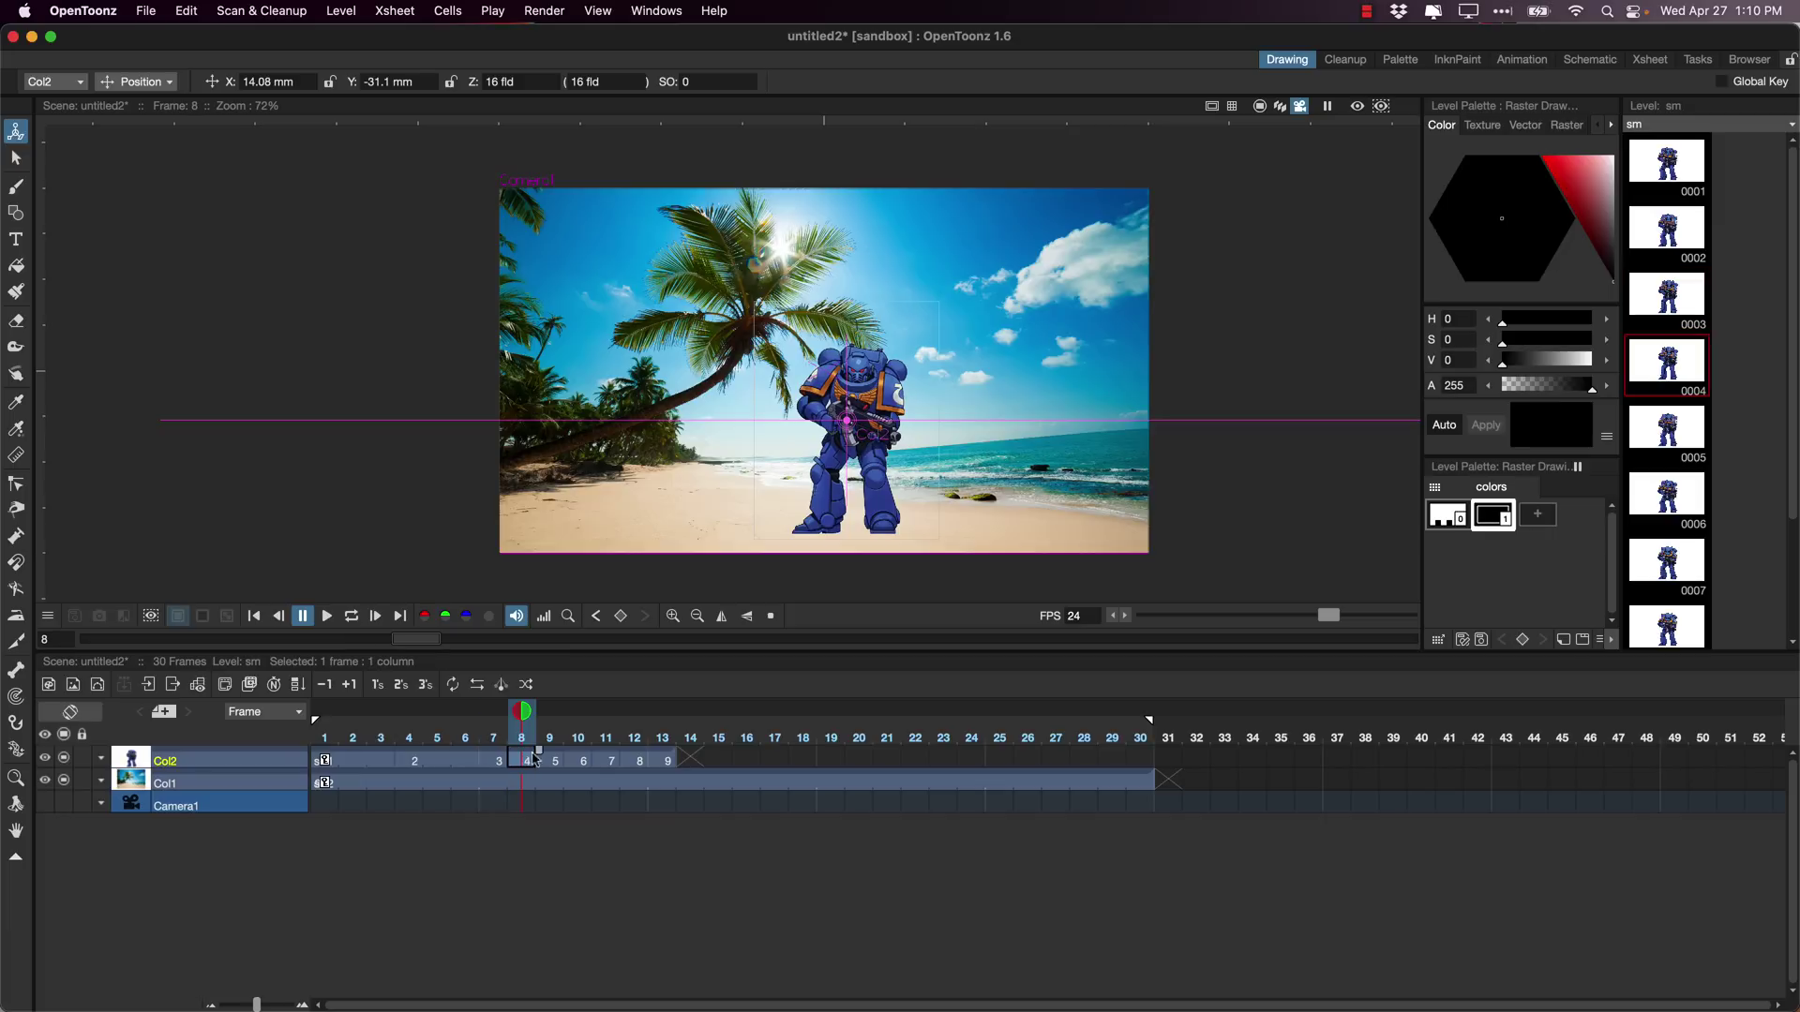
{"action": "left_click", "coordinate": [505, 769]}
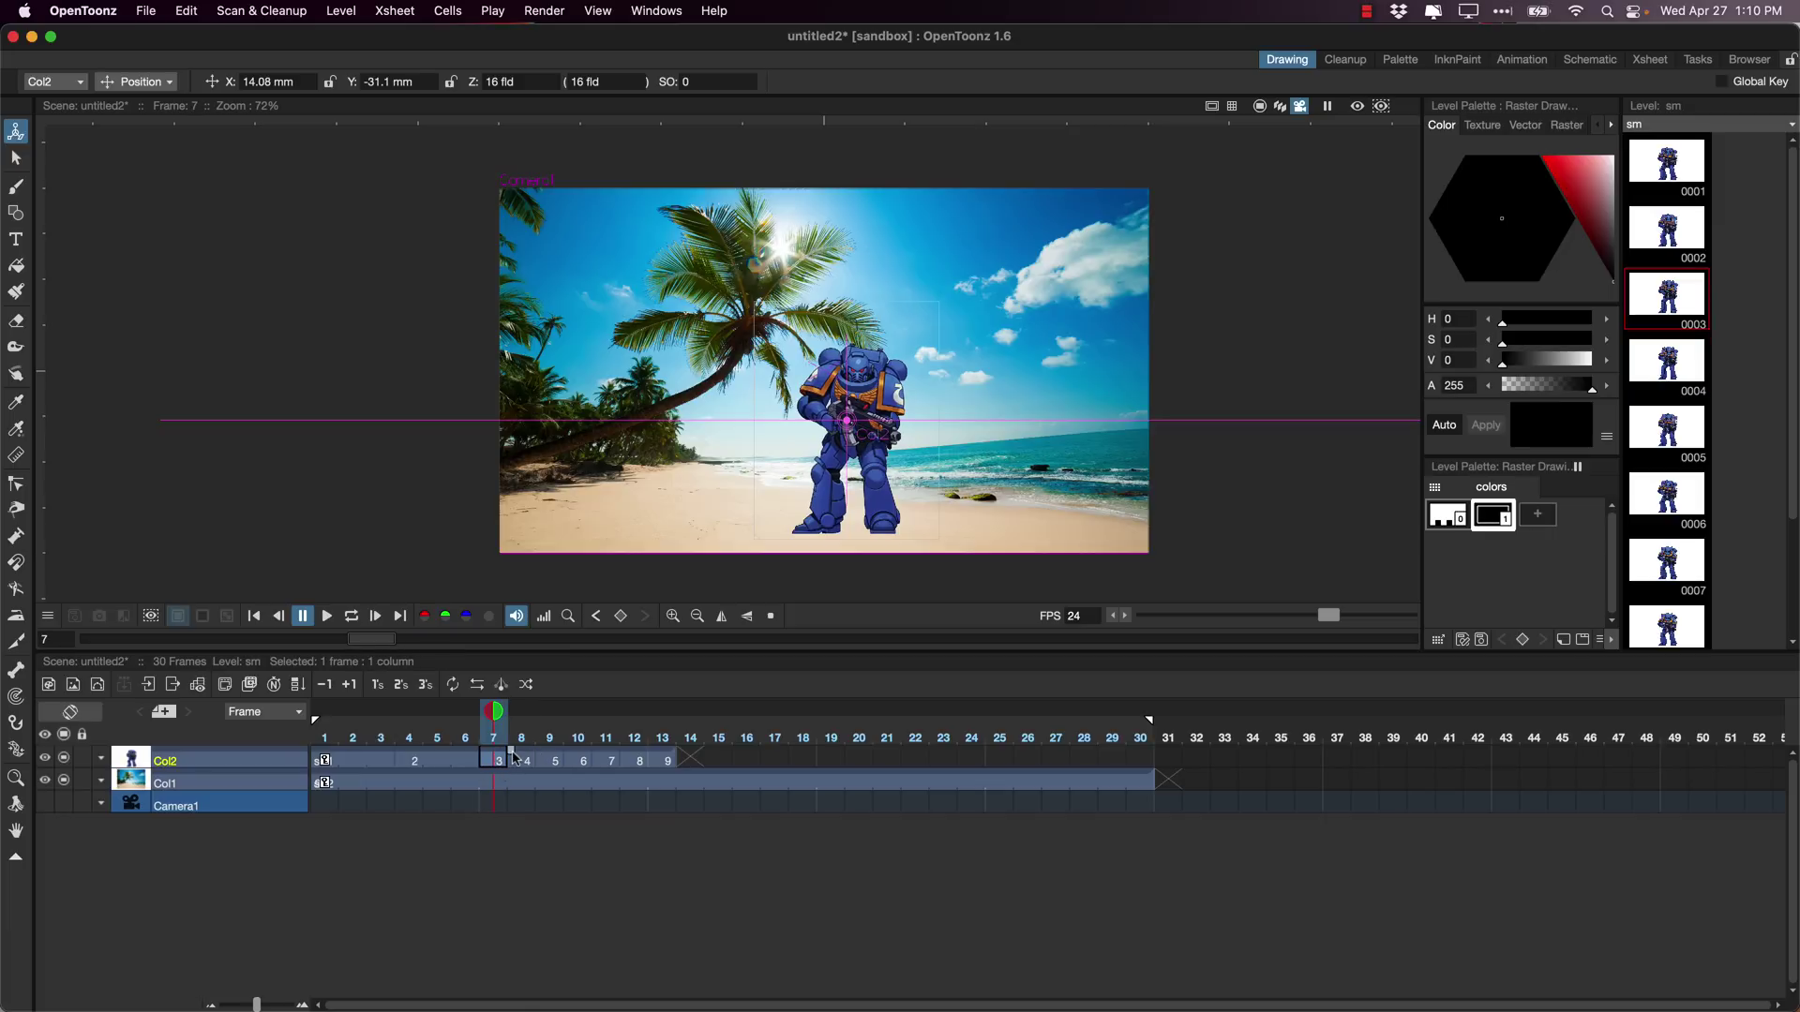
{"action": "left_click_drag", "start_coordinate": [514, 758], "coordinate": [652, 760]}
Hold walk drawings 4–9 longer (5 at 13–15, 6 at 16–18, 8 at 22–24) to reach frame 30.
{"action": "left_click", "coordinate": [577, 764]}
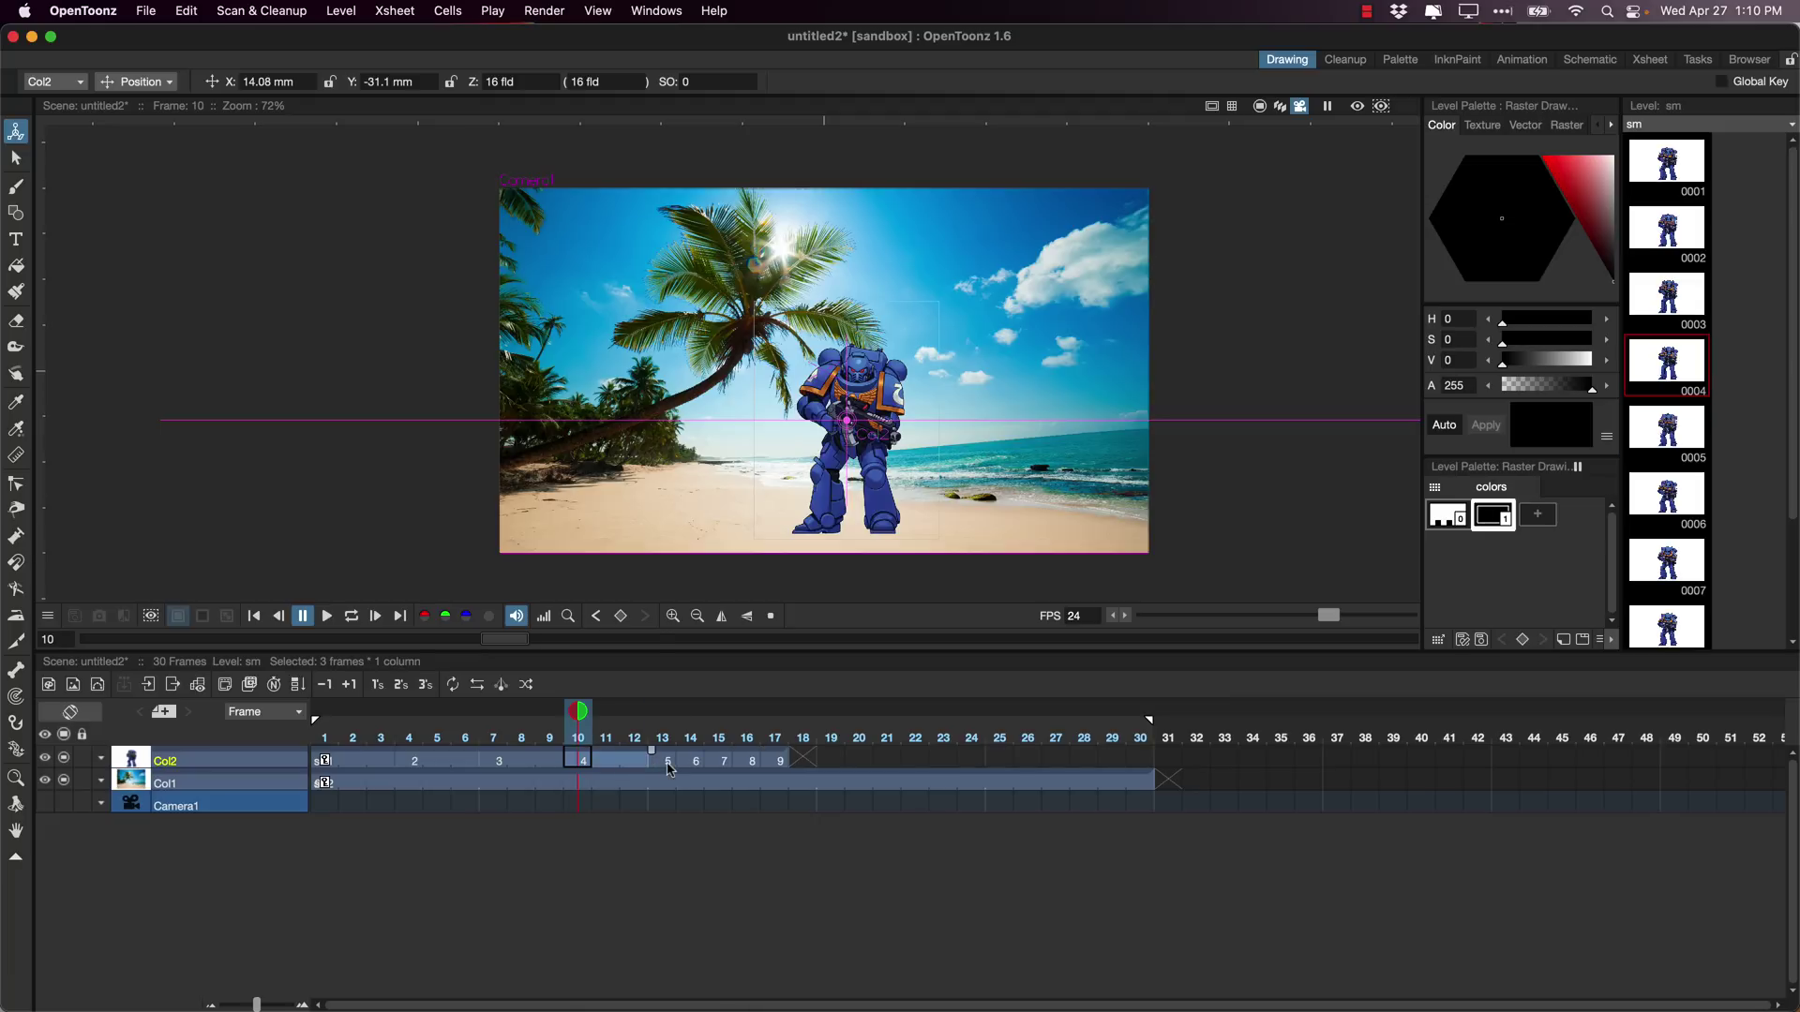
{"action": "left_click", "coordinate": [662, 764]}
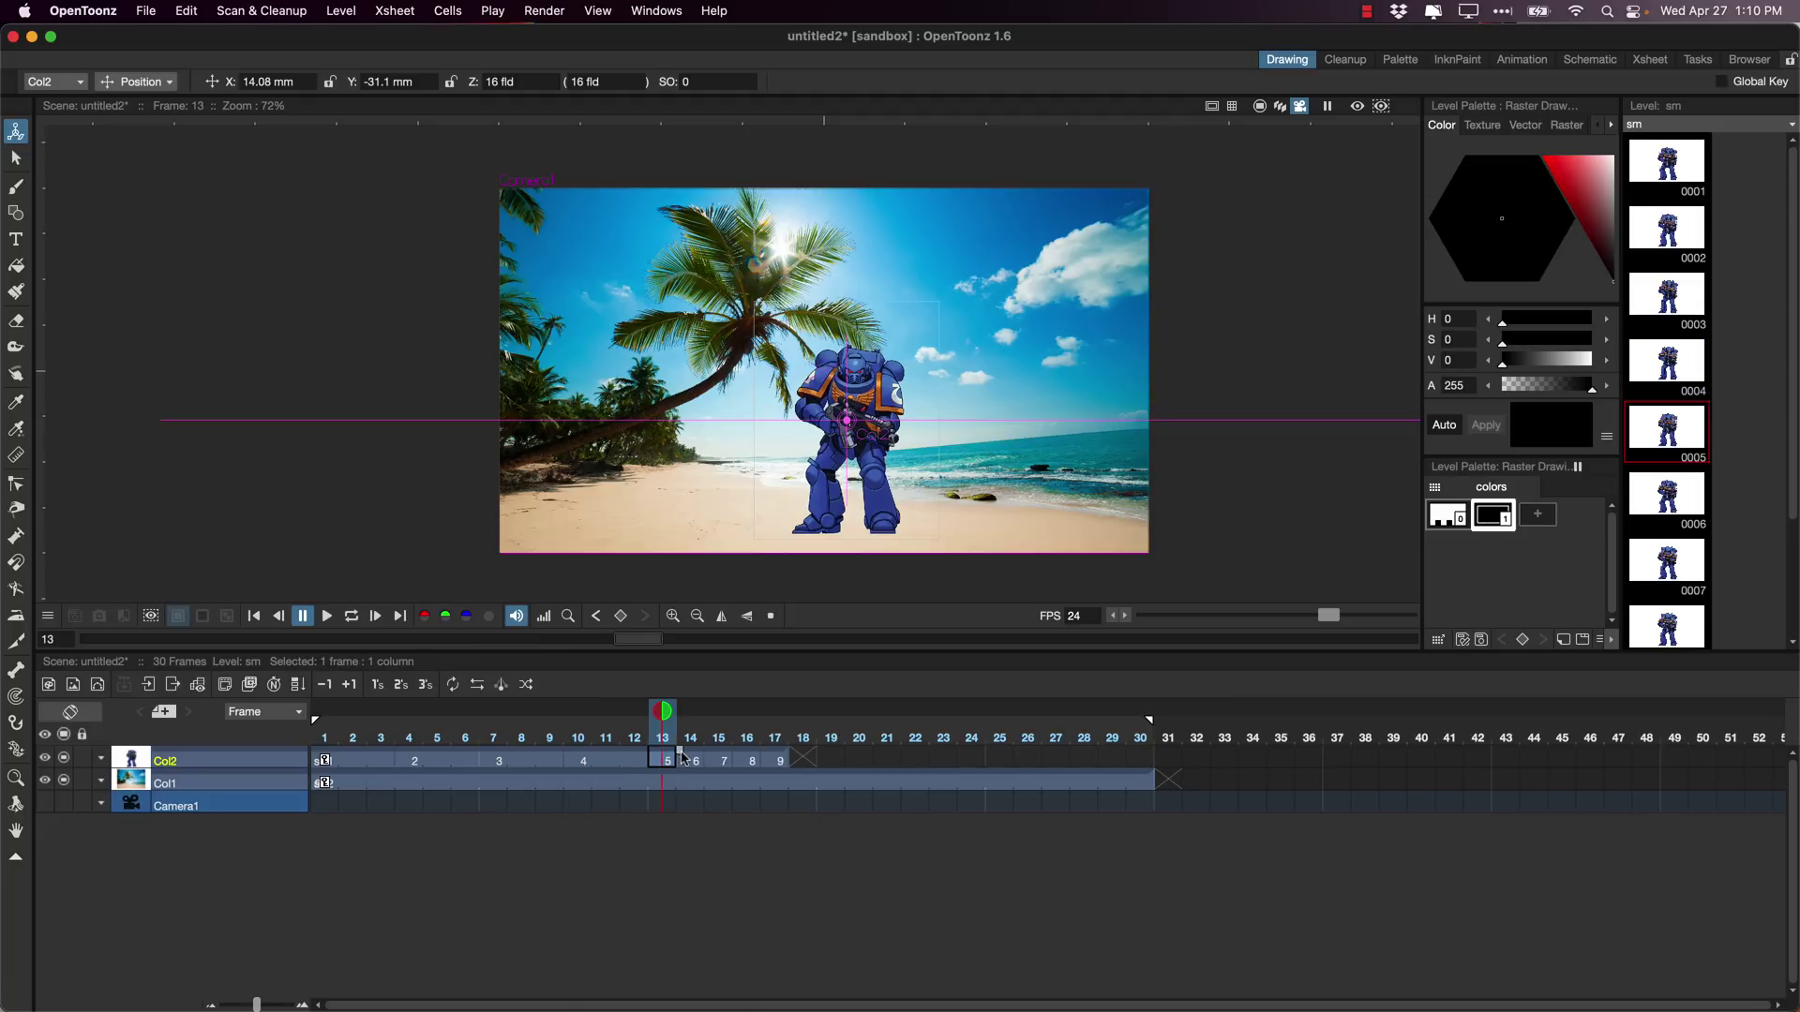
{"action": "left_click_drag", "start_coordinate": [695, 760], "coordinate": [737, 761]}
{"action": "left_click", "coordinate": [753, 767]}
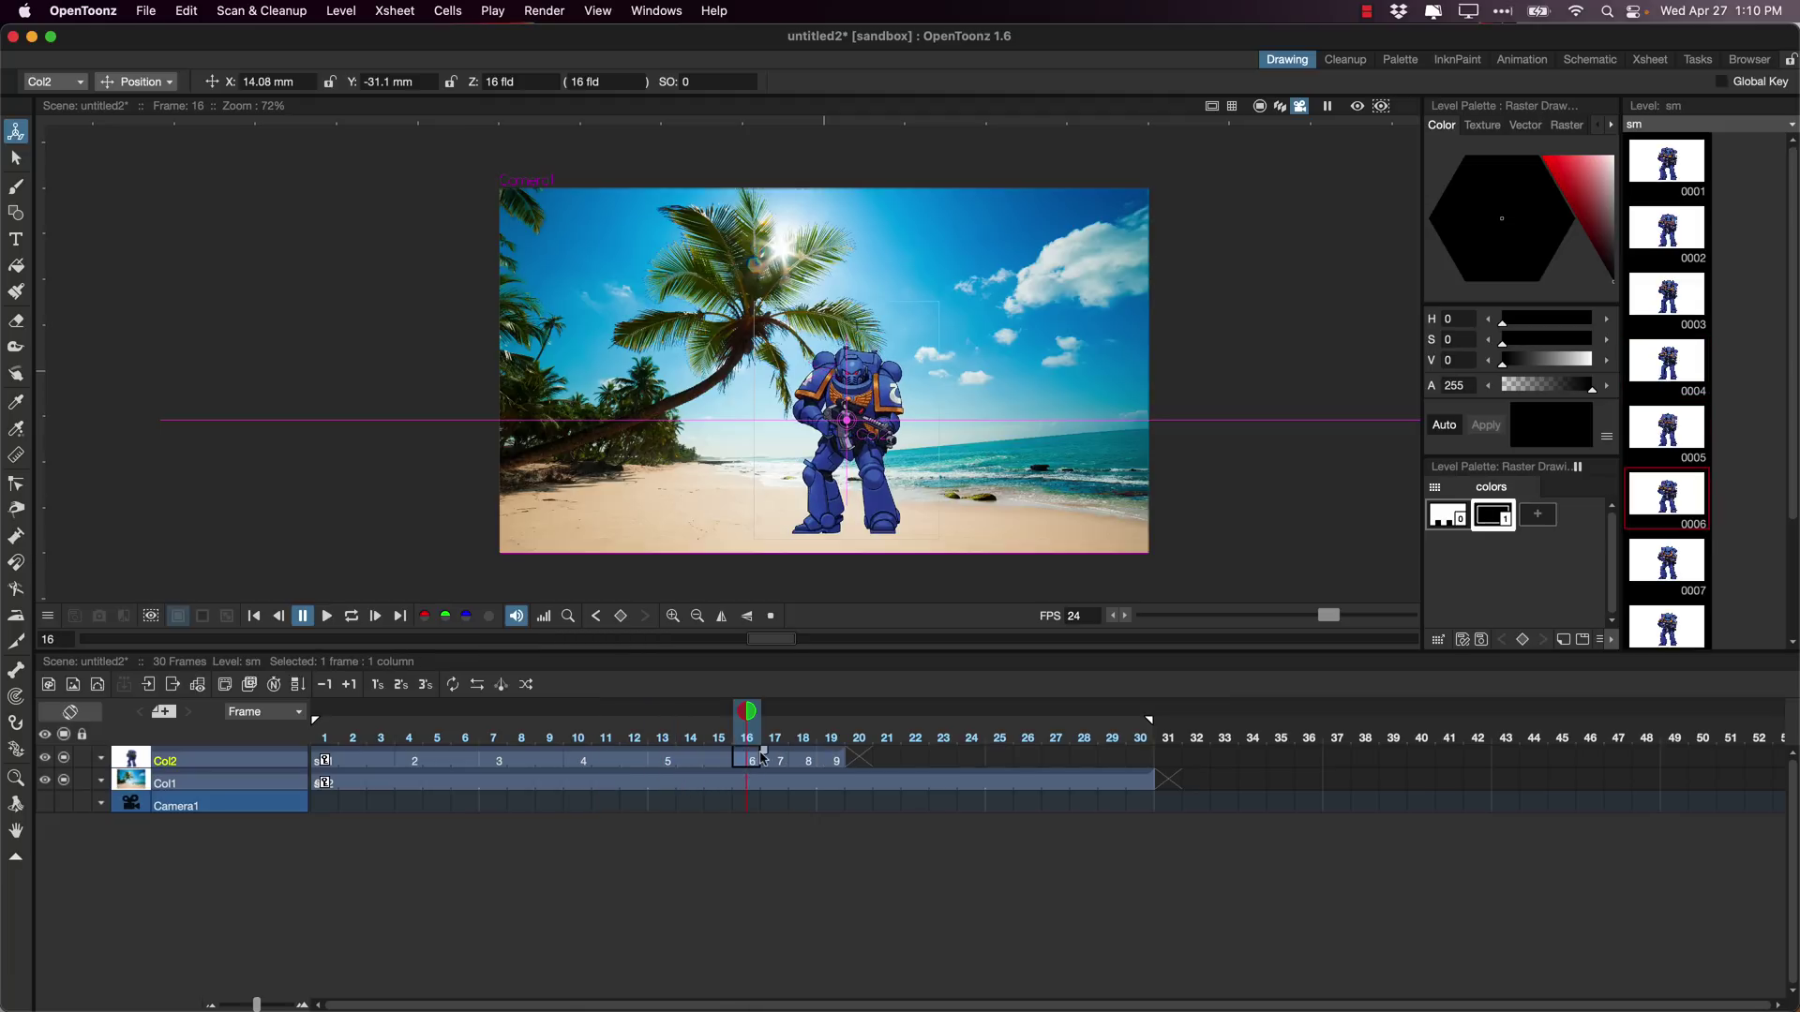
{"action": "left_click_drag", "start_coordinate": [764, 751], "coordinate": [906, 760]}
{"action": "left_click", "coordinate": [840, 764]}
{"action": "left_click", "coordinate": [917, 765]}
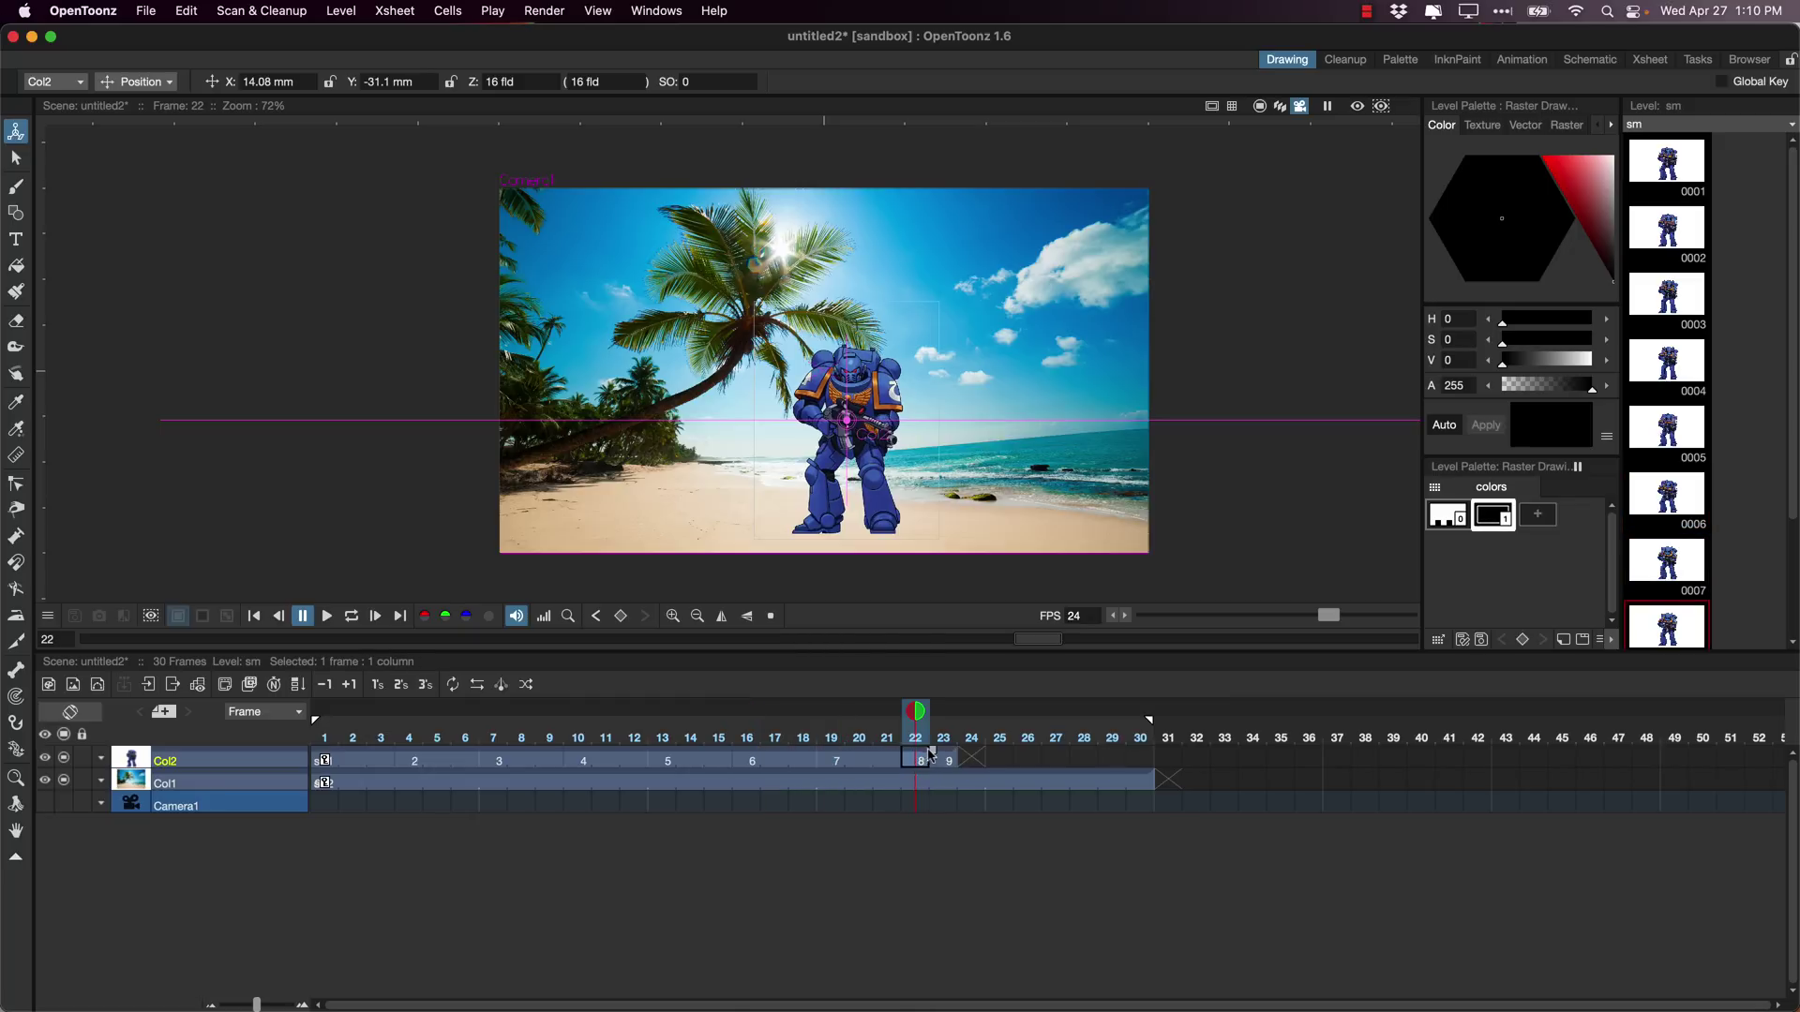
{"action": "left_click_drag", "start_coordinate": [936, 757], "coordinate": [1162, 762]}
{"action": "left_click", "coordinate": [1007, 764]}
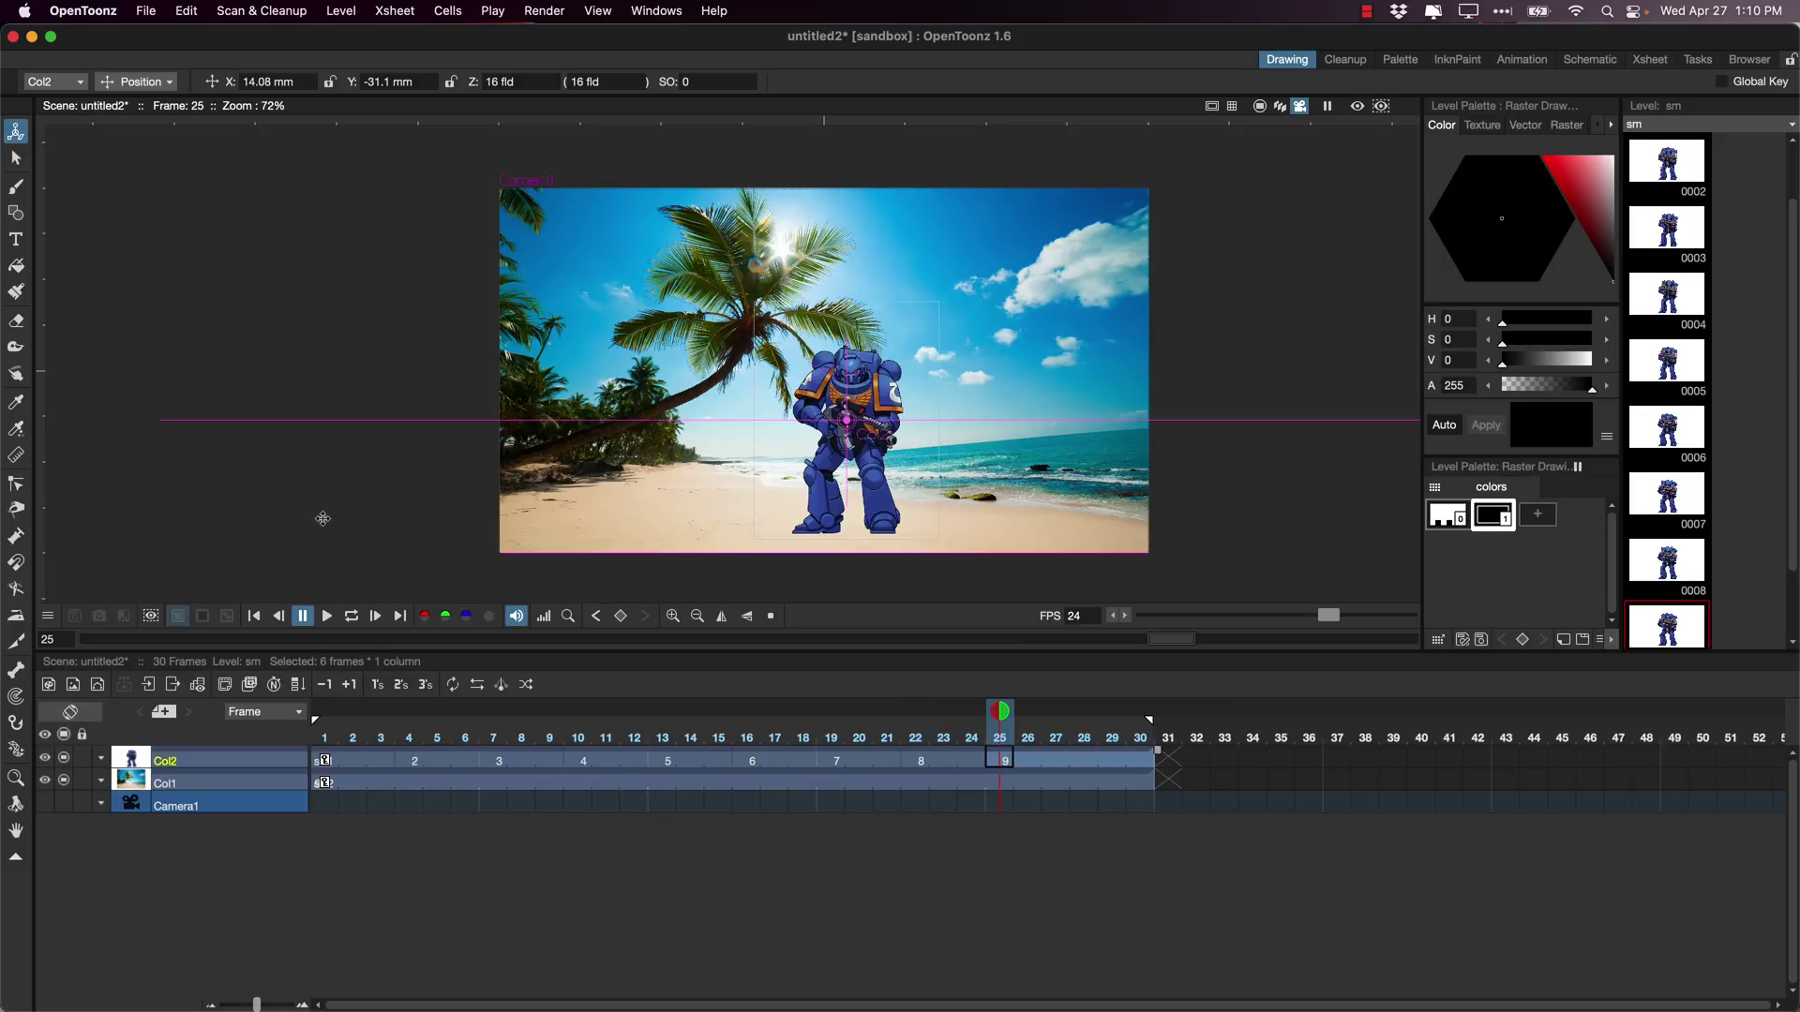
Play the walk at 12 fps with looping, then stop and return Col2 to frame 1.
{"action": "left_click", "coordinate": [329, 617]}
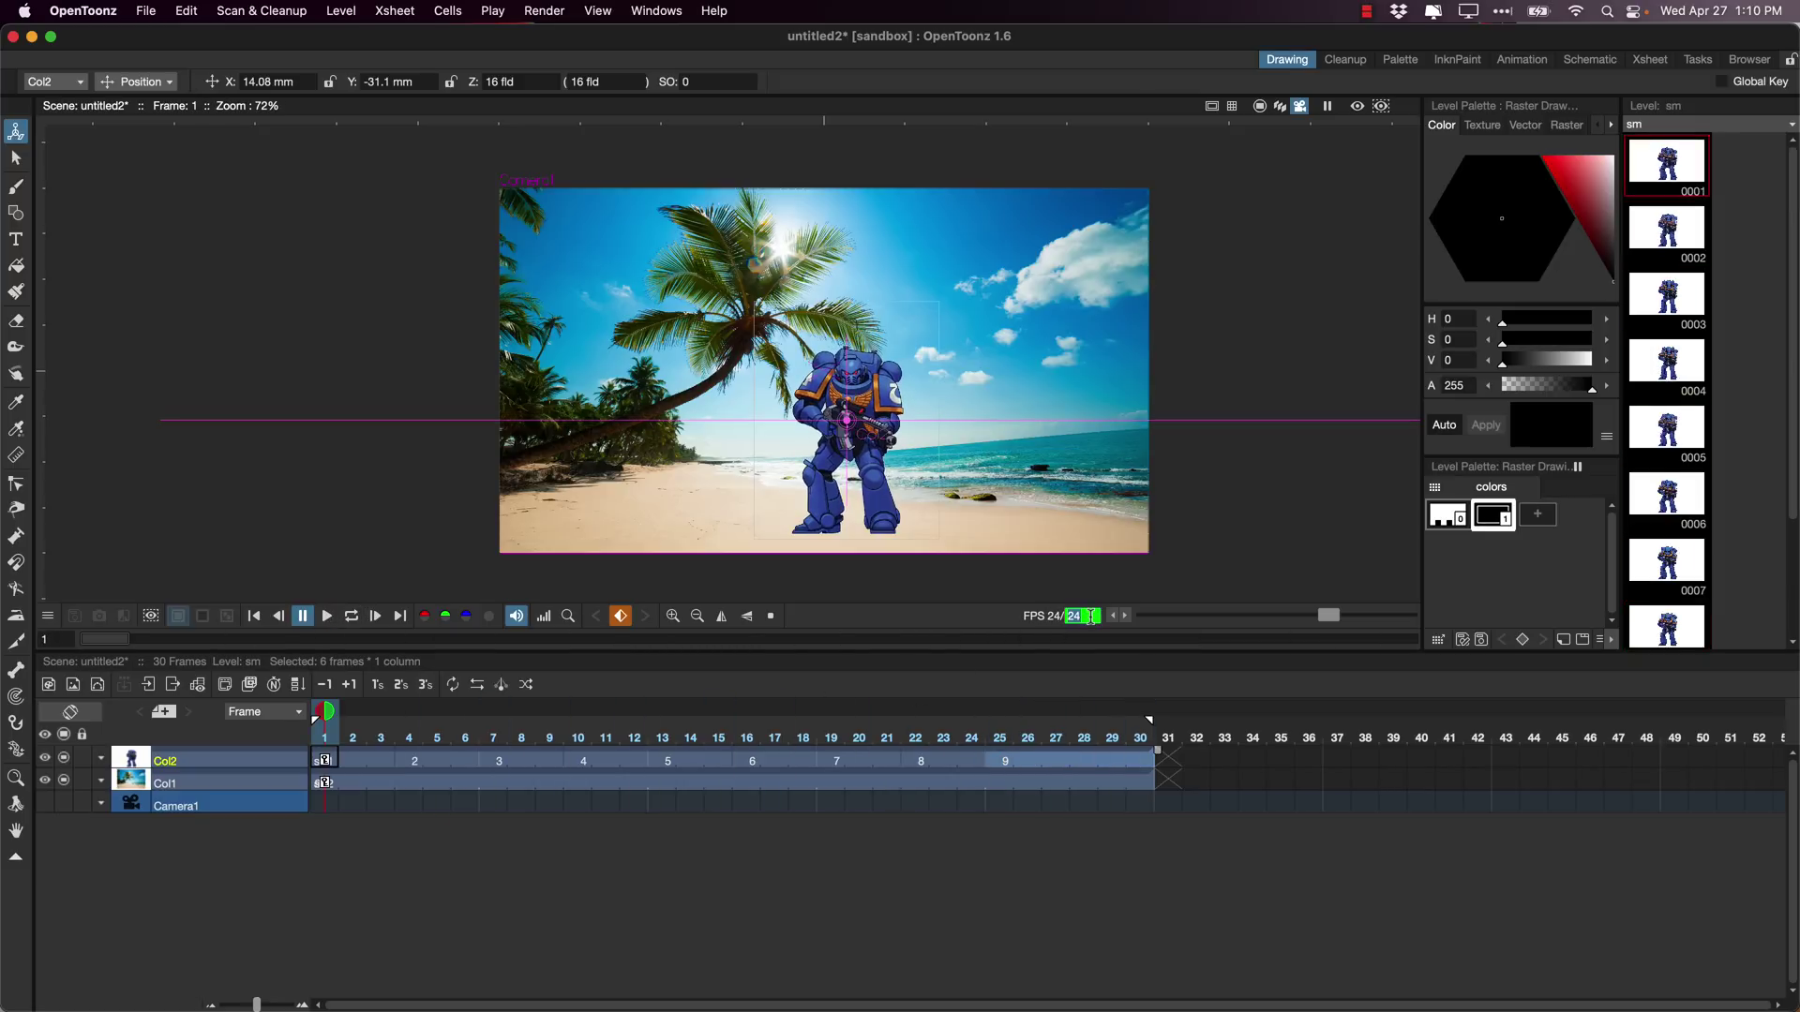
{"action": "key", "text": "Return"}
{"action": "left_click", "coordinate": [328, 619]}
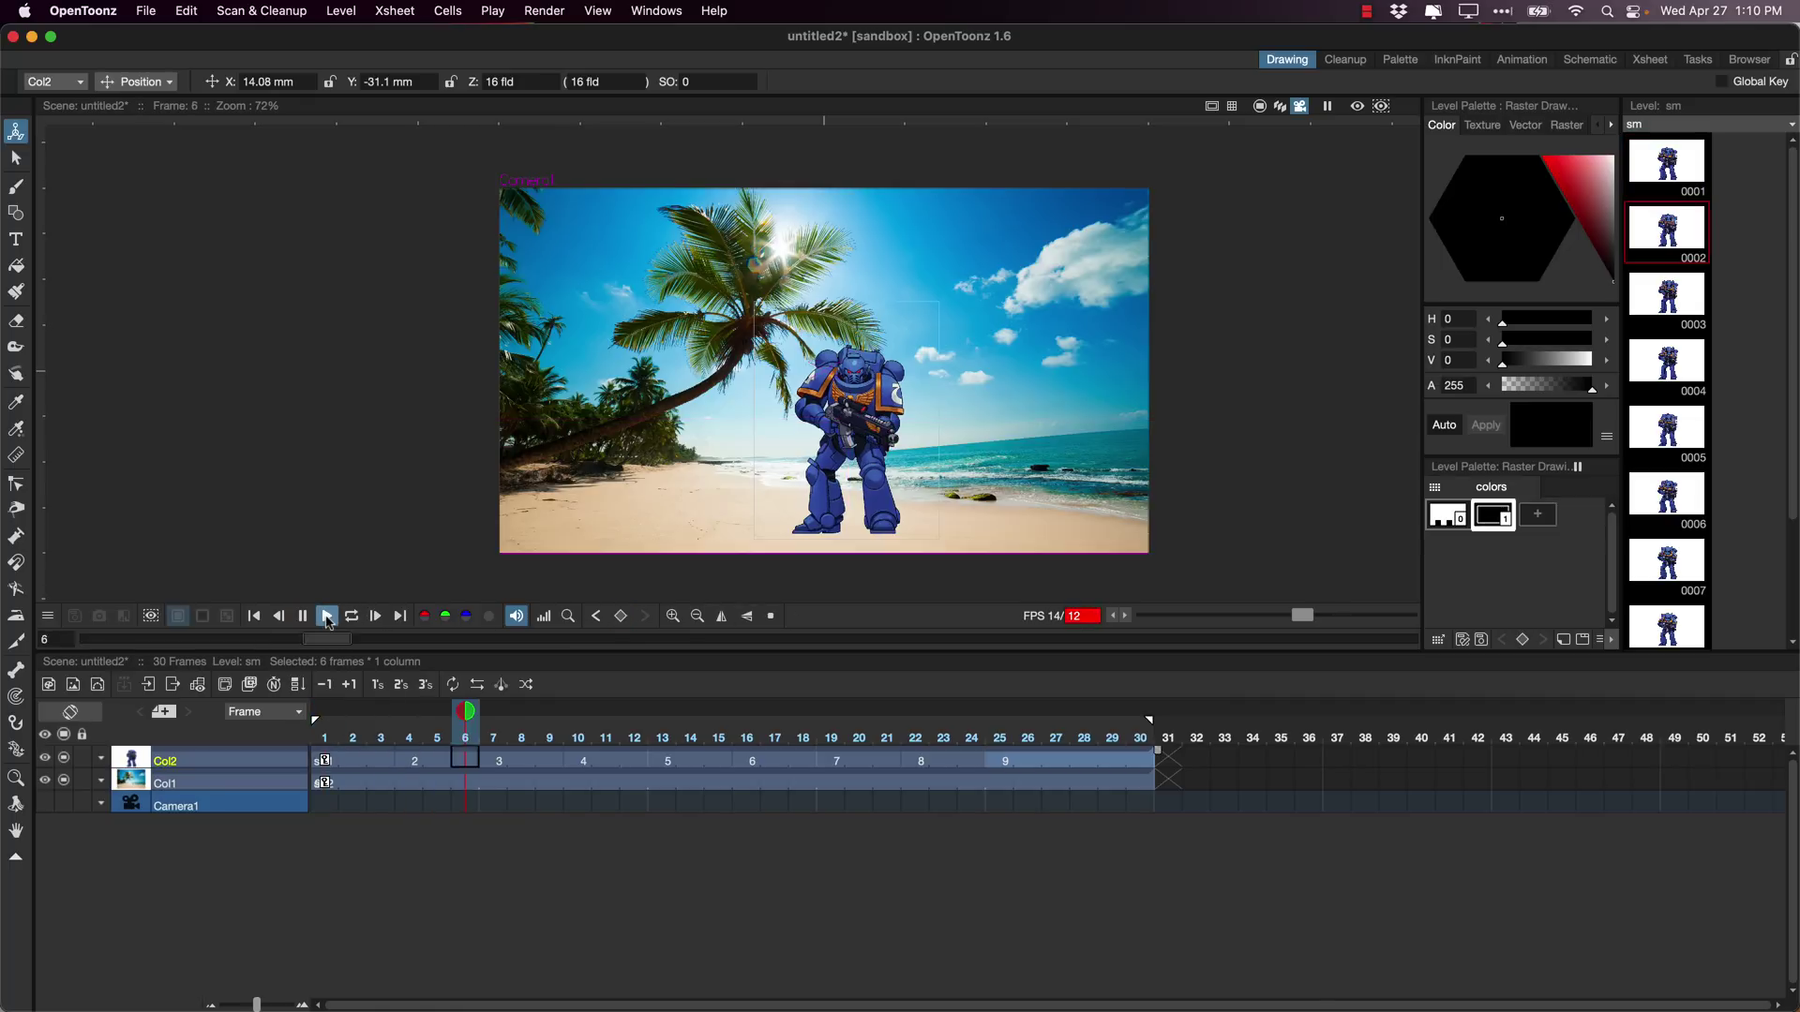
{"action": "left_click", "coordinate": [351, 617]}
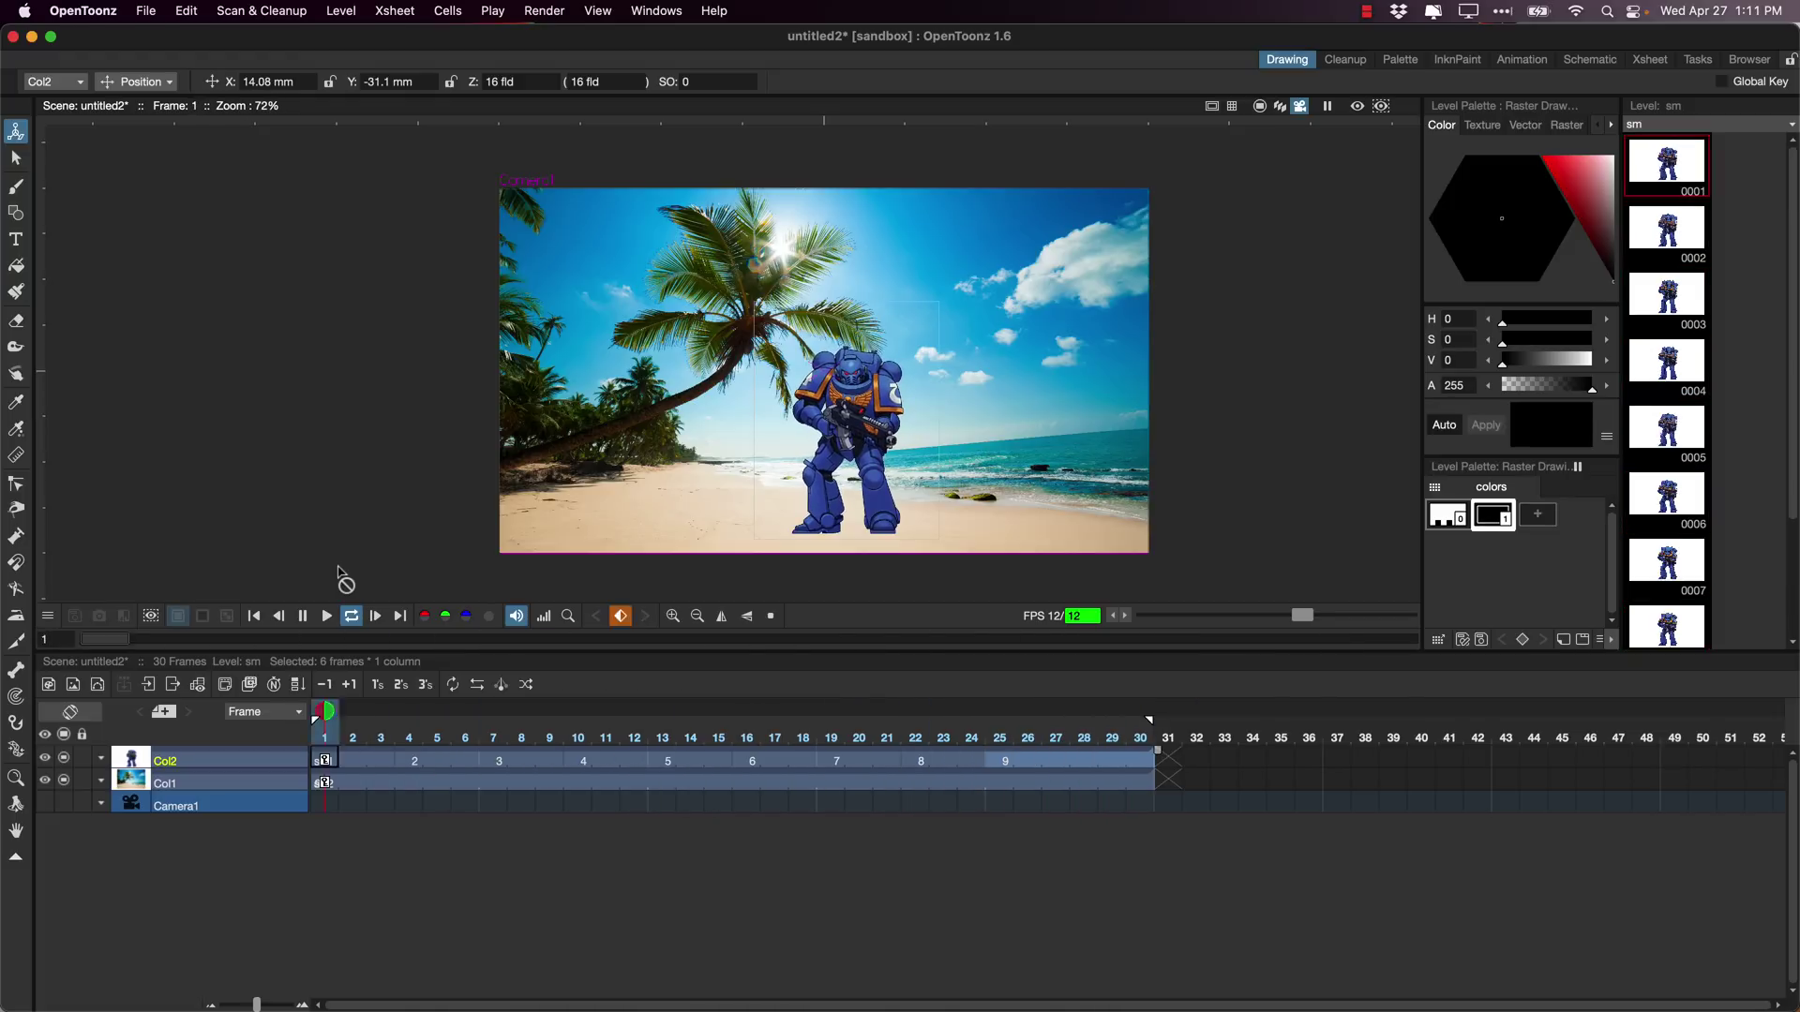
{"action": "left_click", "coordinate": [305, 616]}
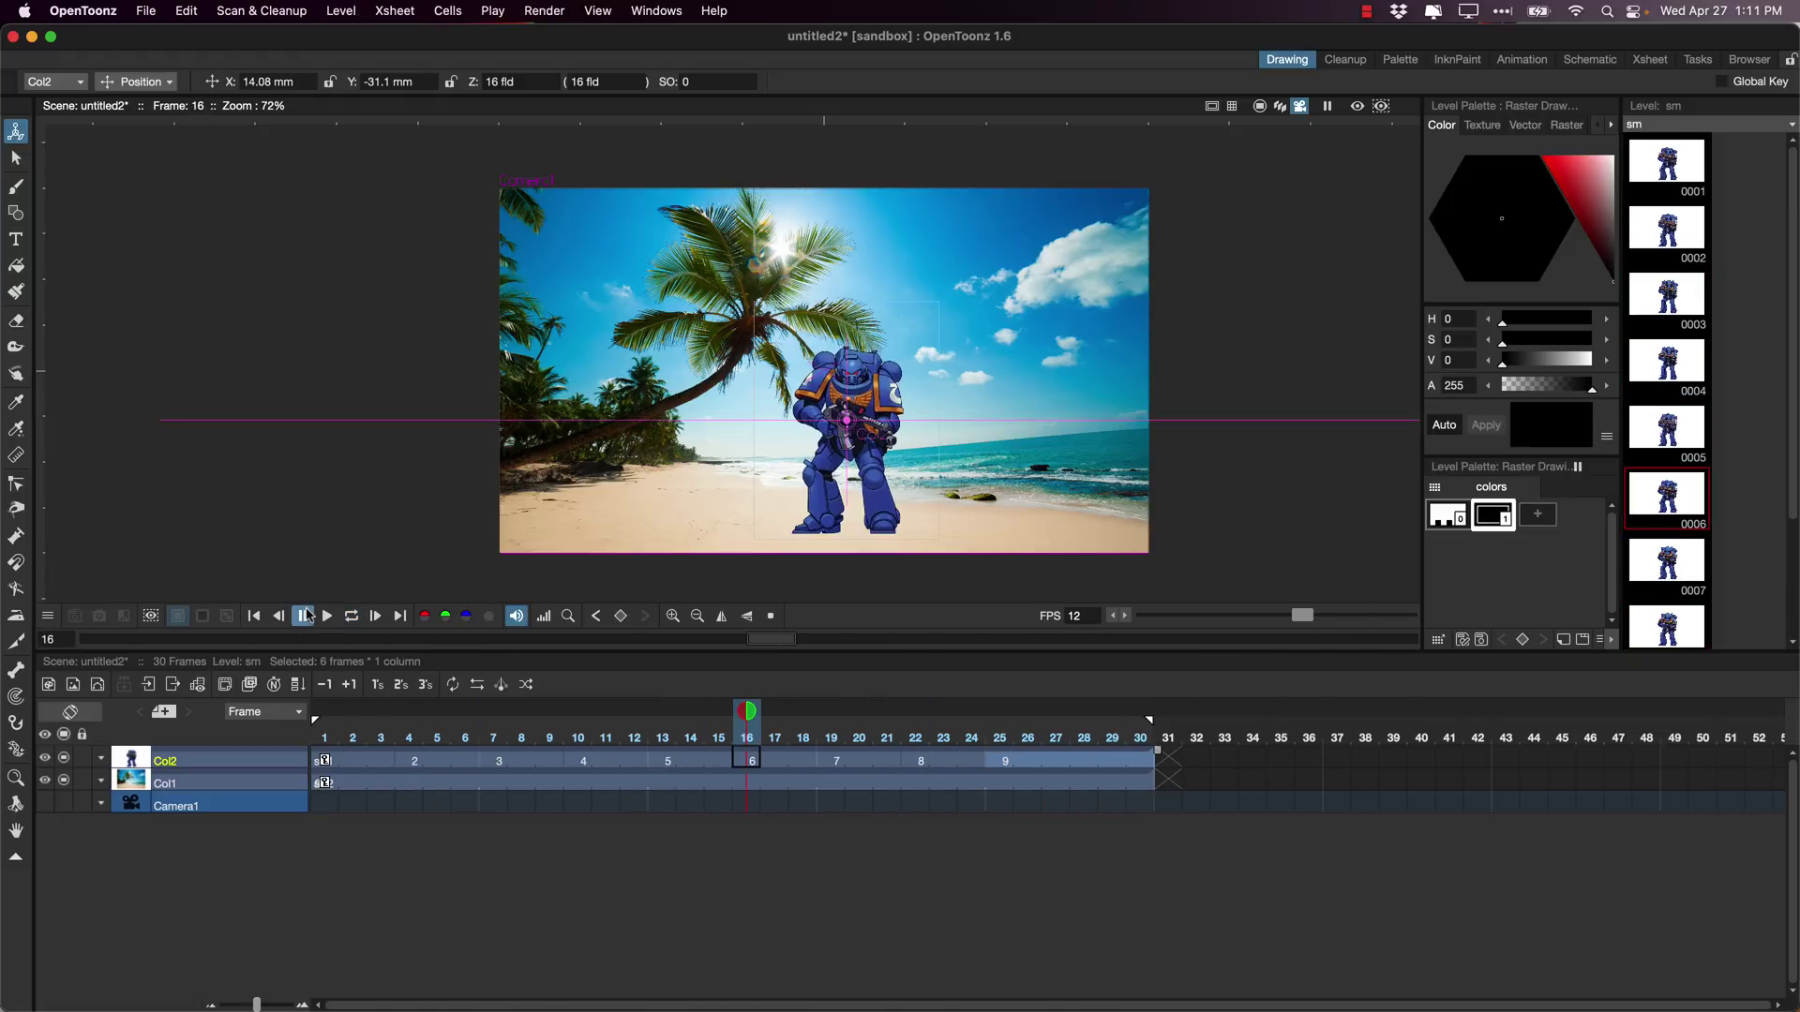
{"action": "left_click", "coordinate": [210, 764]}
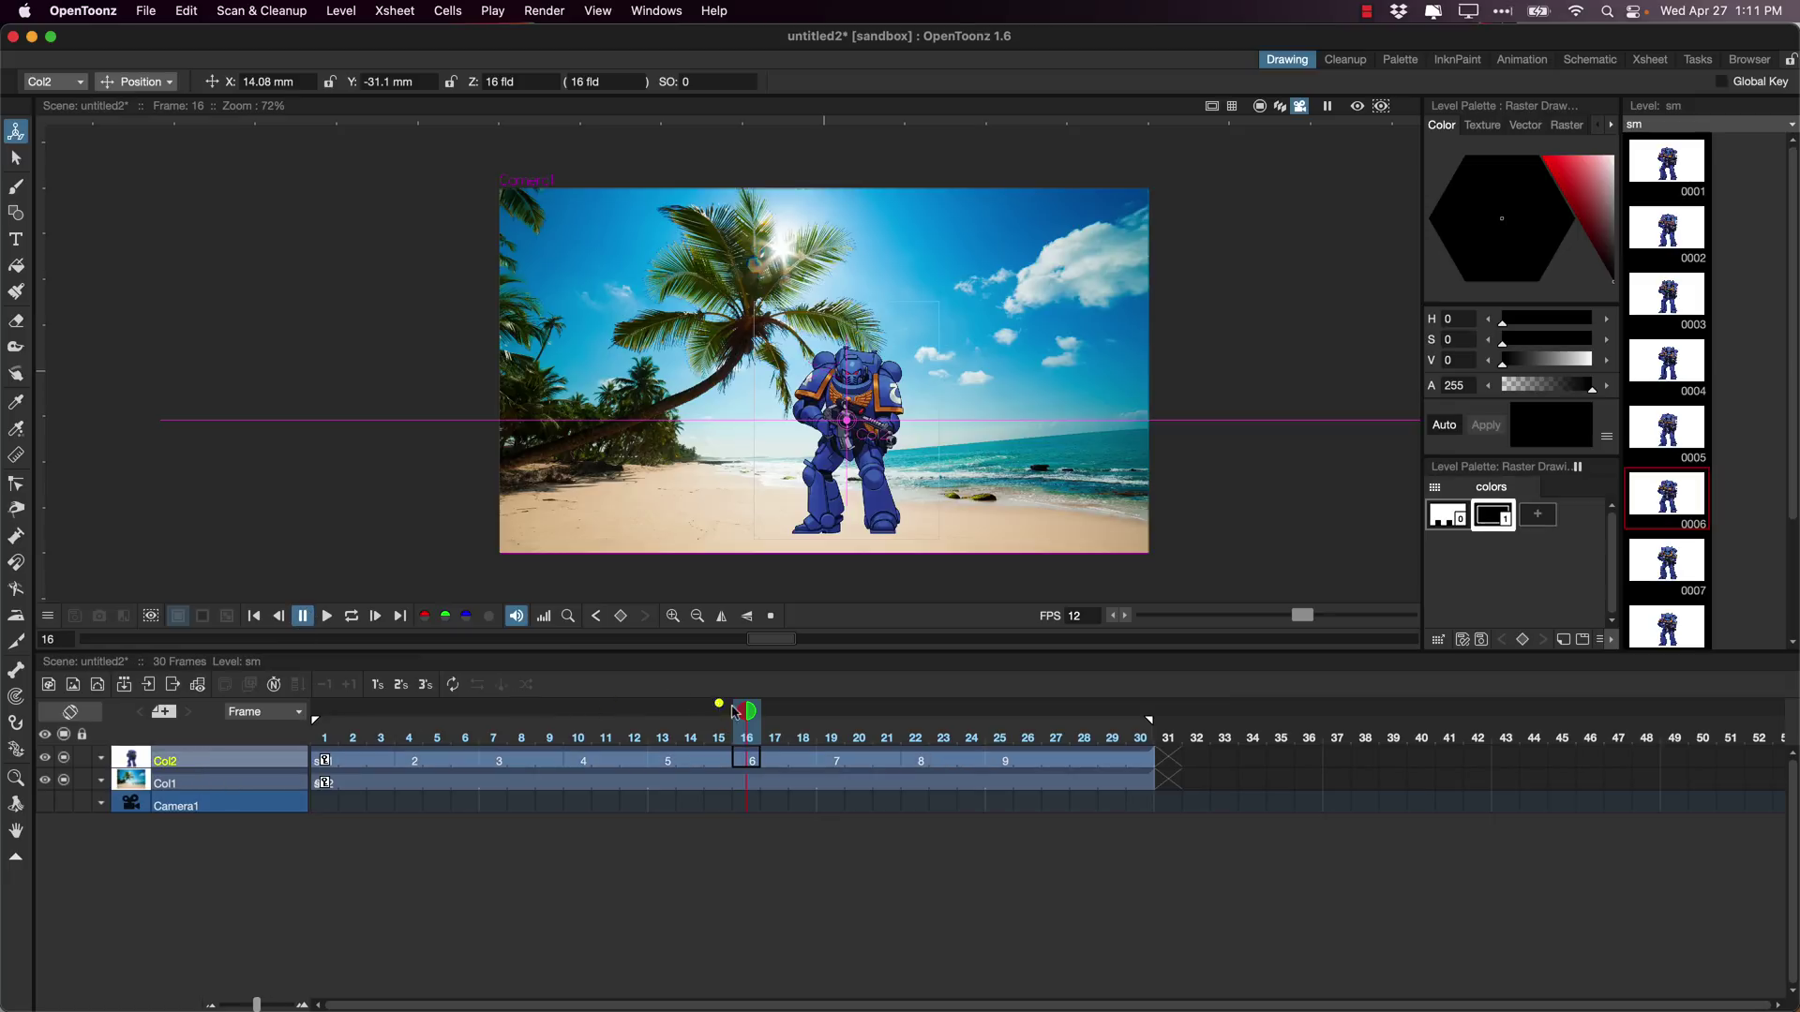
{"action": "left_click", "coordinate": [328, 737]}
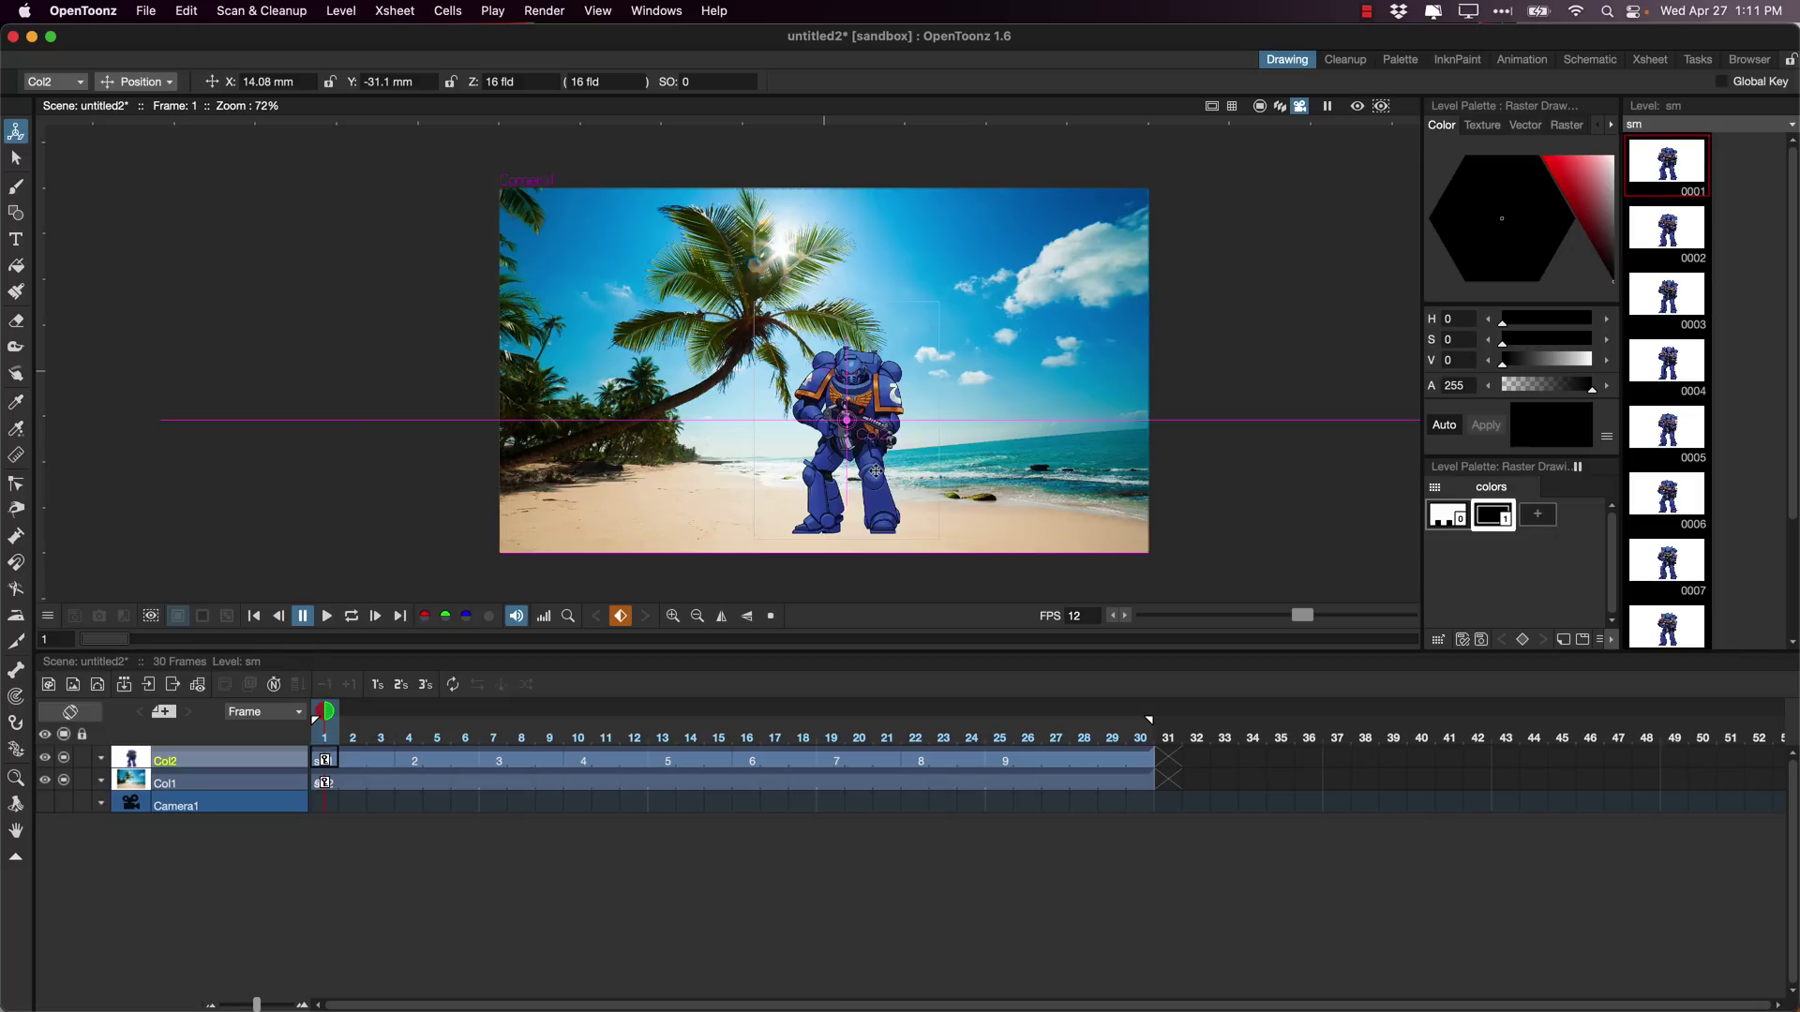
Key the marine at the beach's right side at frame 1, then step left at frames 5 and 9.
{"action": "left_click_drag", "start_coordinate": [875, 472], "coordinate": [1092, 479]}
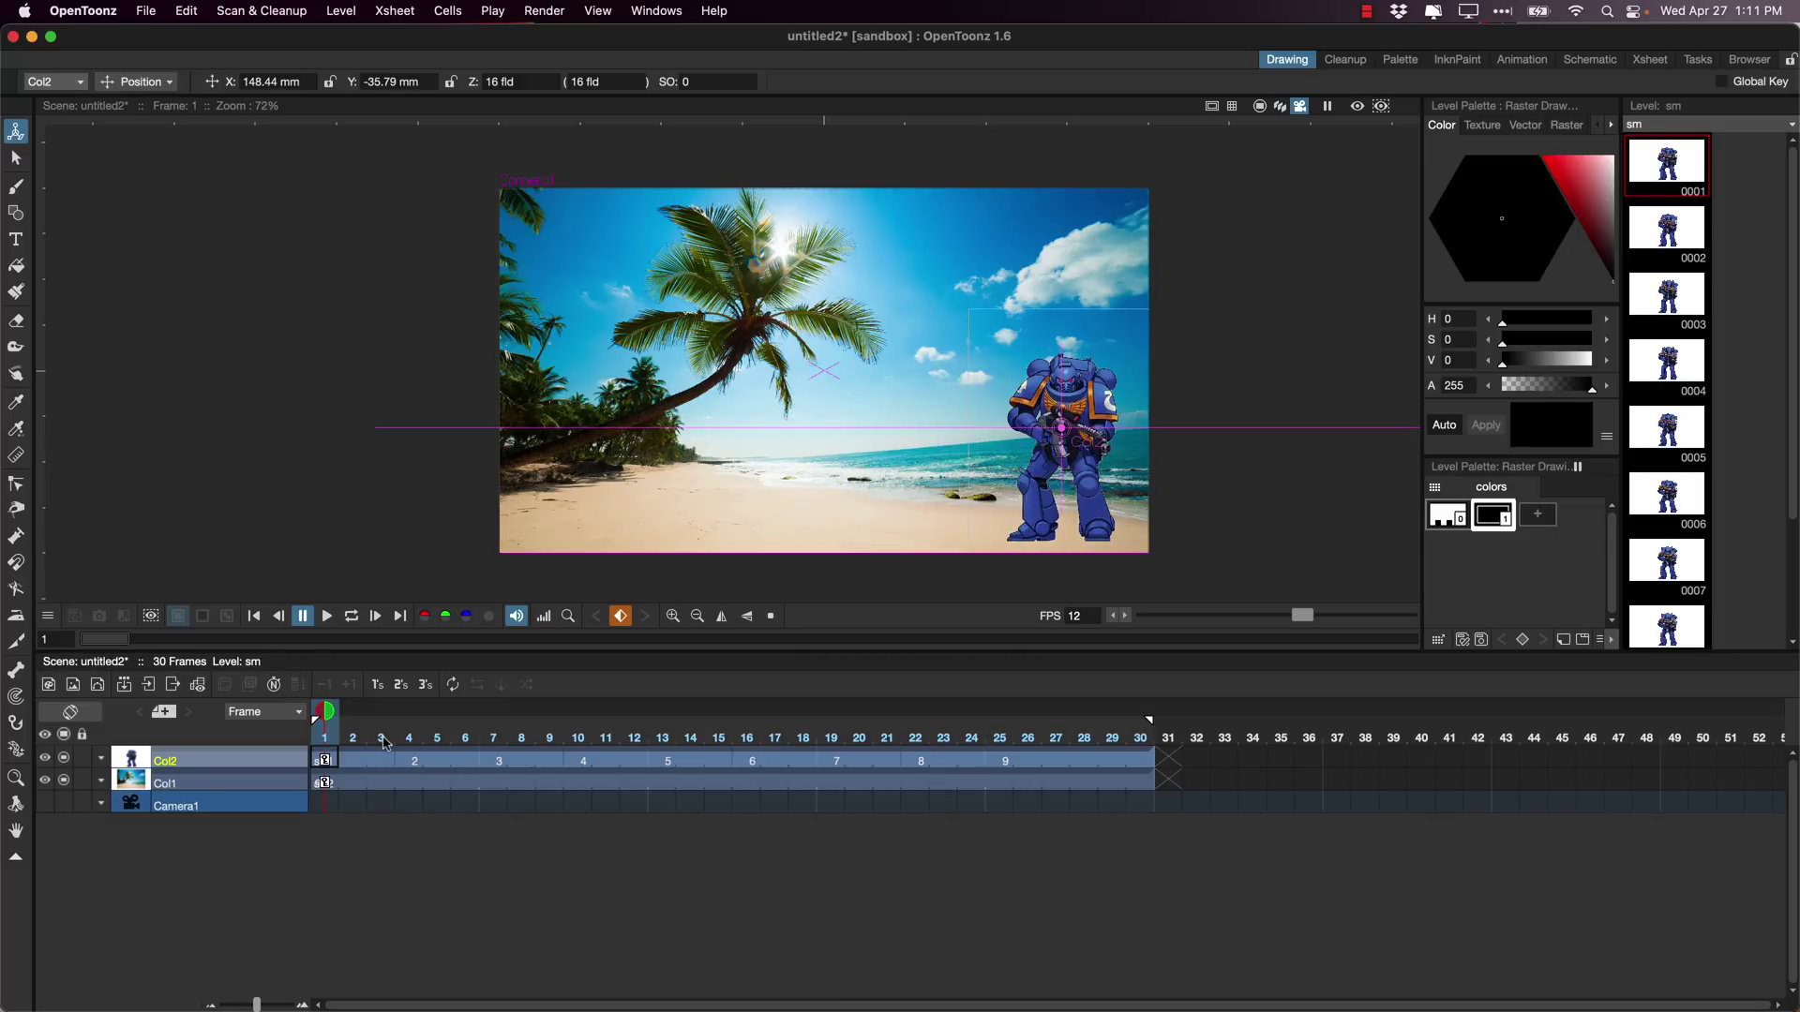
{"action": "left_click", "coordinate": [446, 743]}
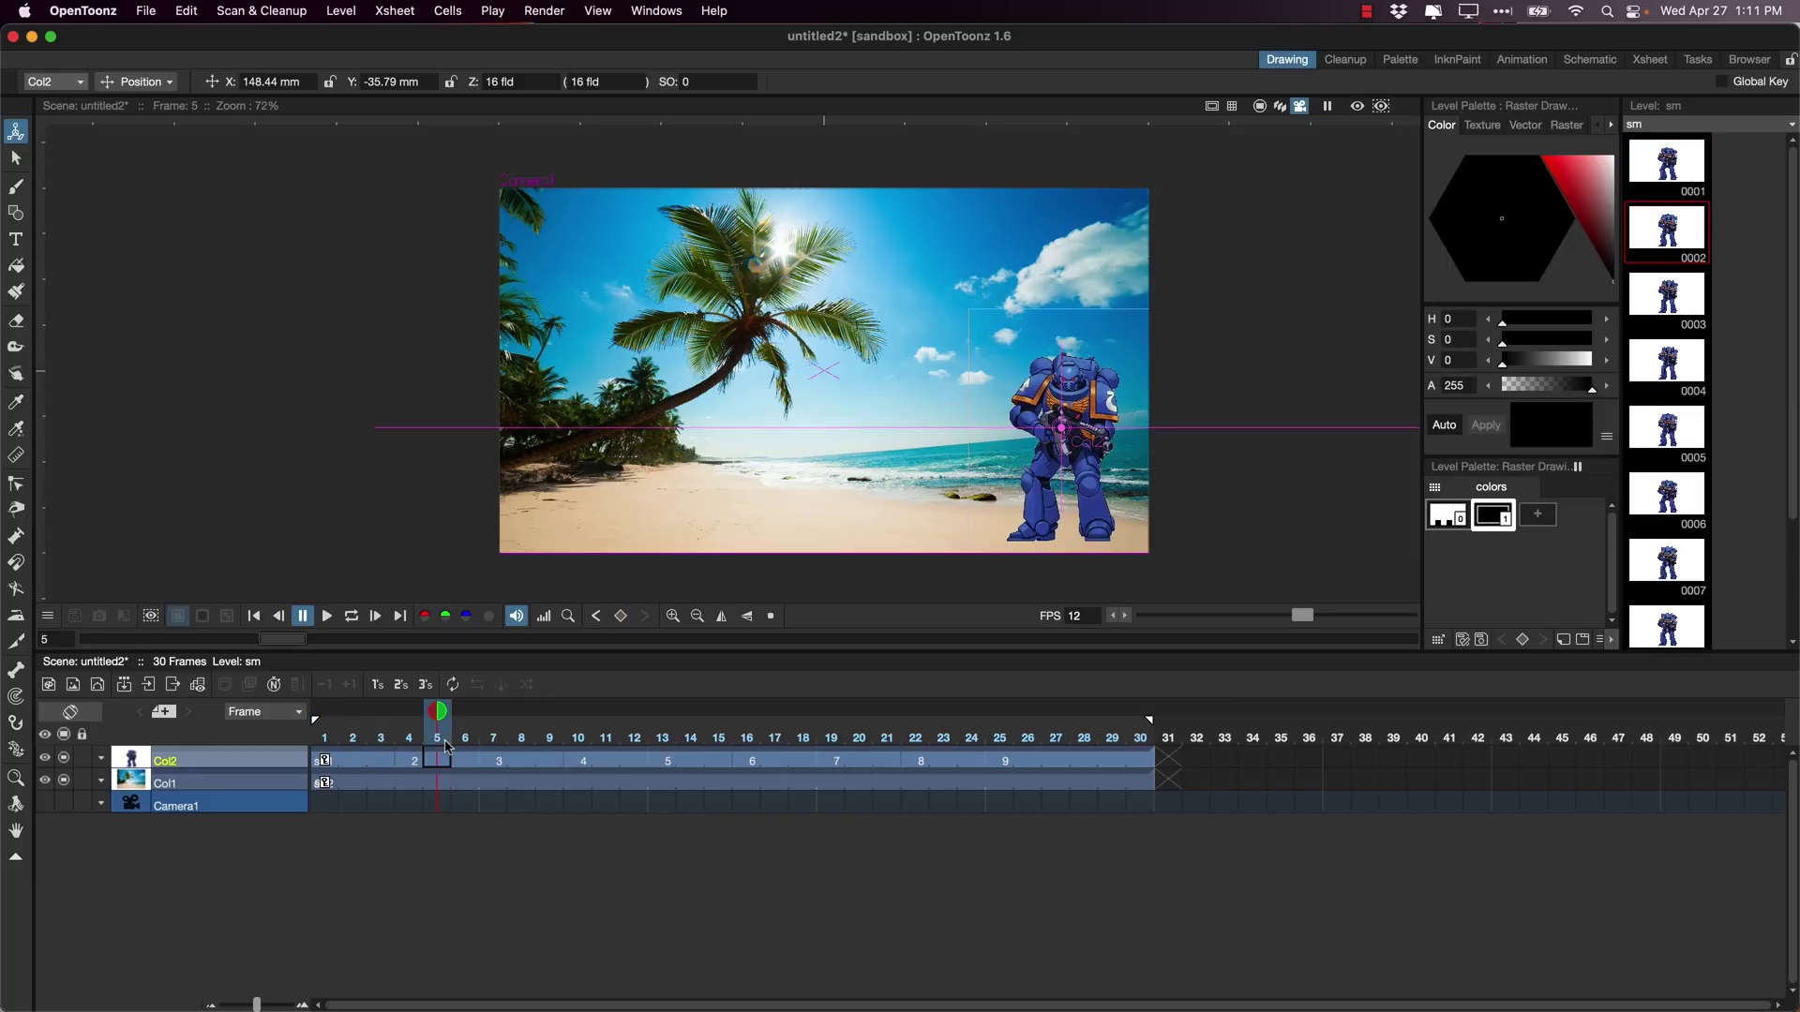
{"action": "left_click_drag", "start_coordinate": [1055, 480], "coordinate": [961, 477]}
{"action": "left_click", "coordinate": [540, 740]}
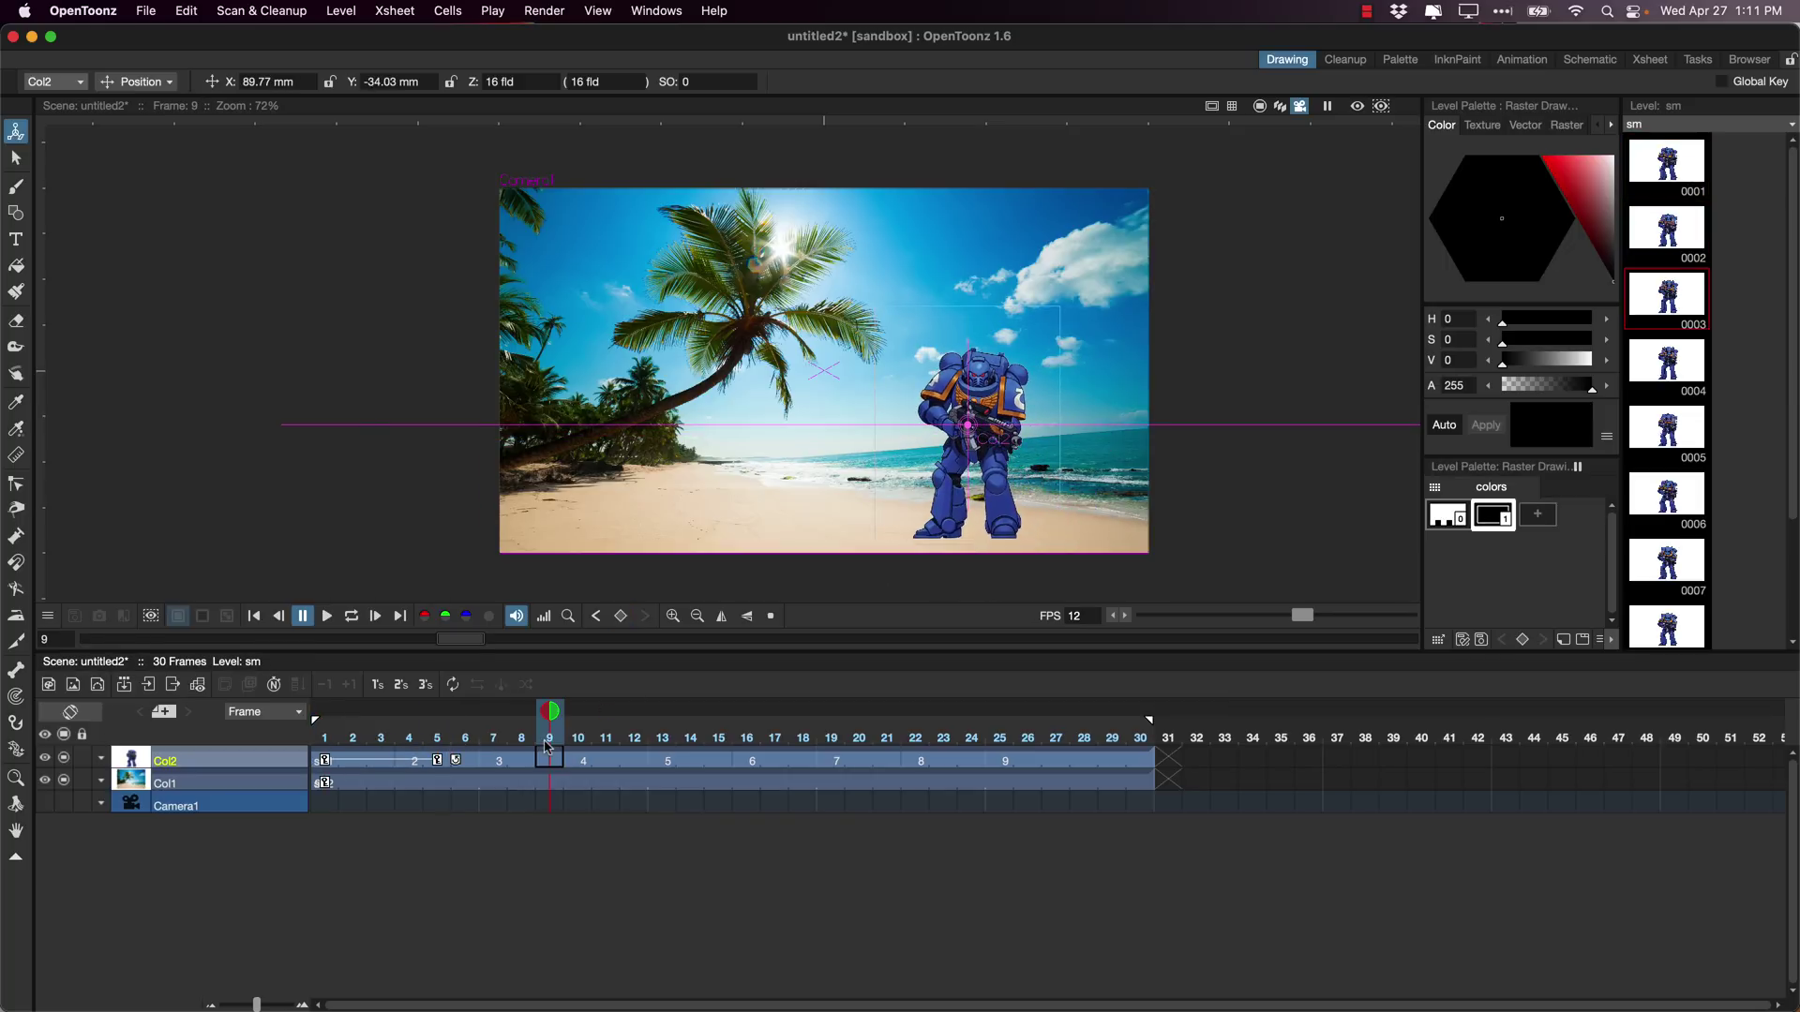
{"action": "left_click_drag", "start_coordinate": [938, 502], "coordinate": [646, 546]}
Add leftward keys at frames 13 and 18, reach the left edge at frame 30, and play back.
{"action": "left_click", "coordinate": [660, 750]}
{"action": "left_click", "coordinate": [802, 745]}
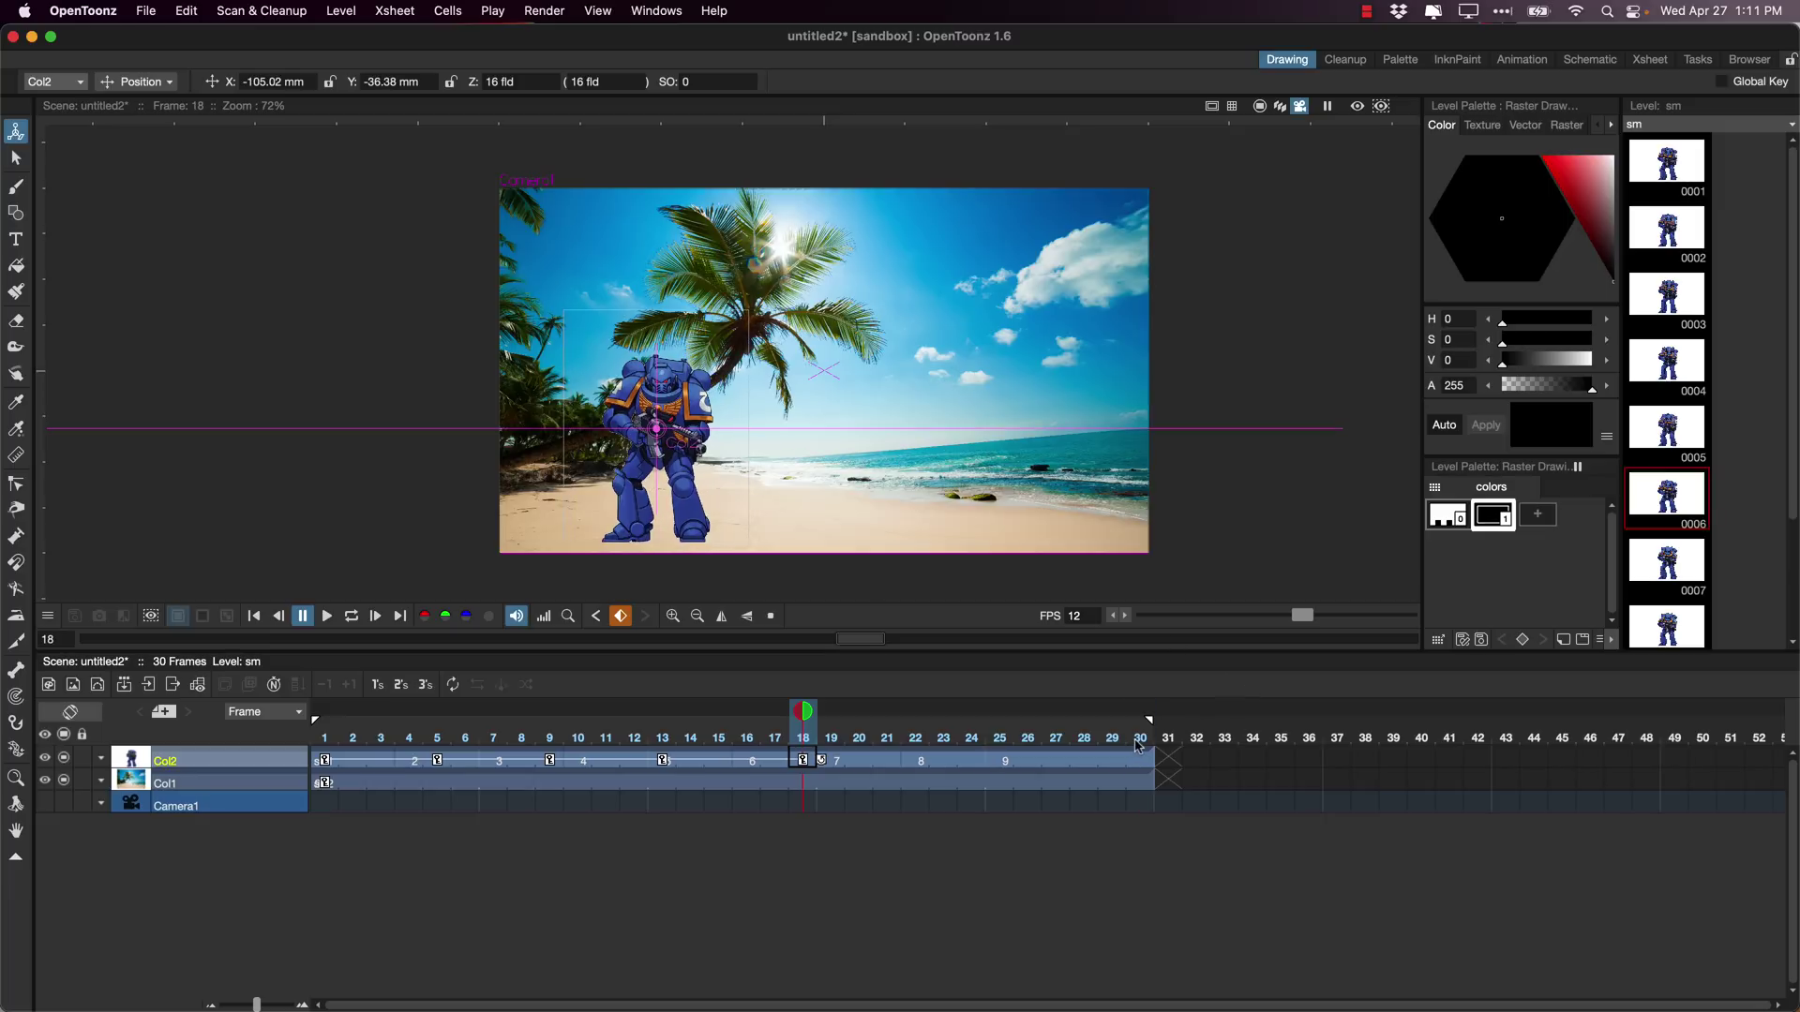
{"action": "left_click", "coordinate": [1135, 745]}
{"action": "left_click", "coordinate": [613, 488]}
{"action": "left_click_drag", "start_coordinate": [612, 487], "coordinate": [509, 488]}
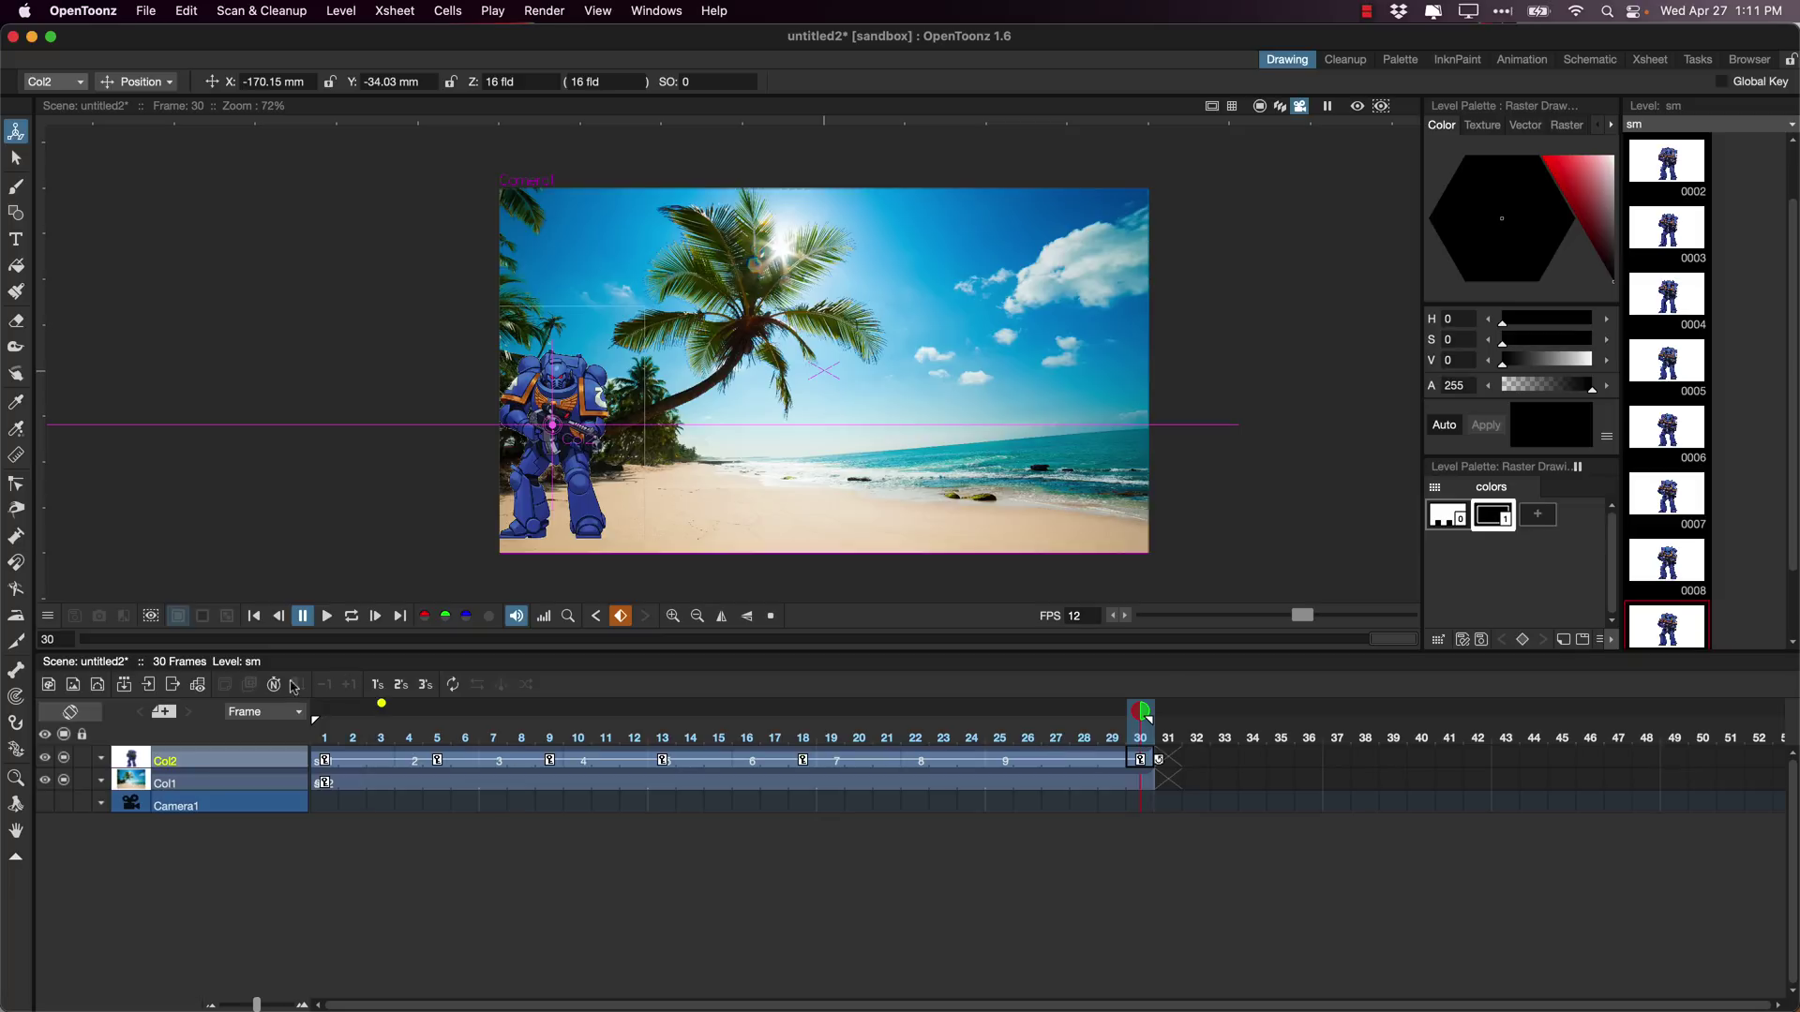
{"action": "left_click", "coordinate": [327, 616]}
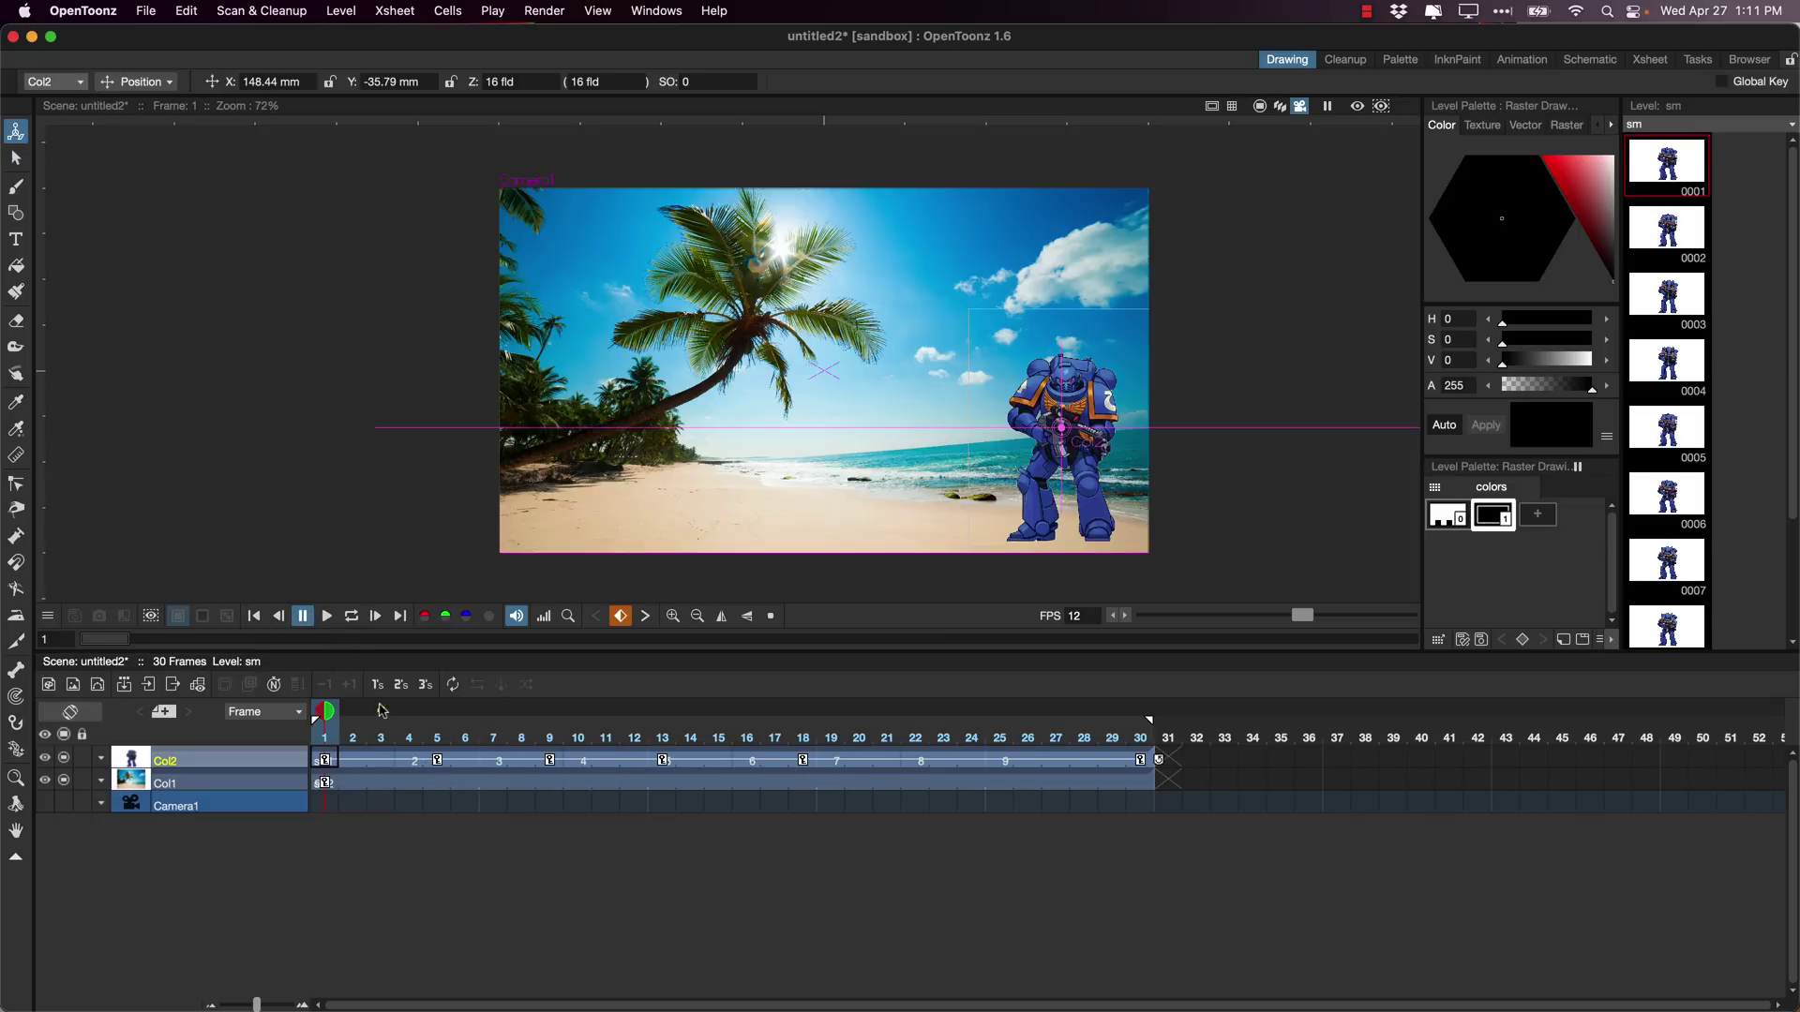
{"action": "left_click", "coordinate": [441, 712]}
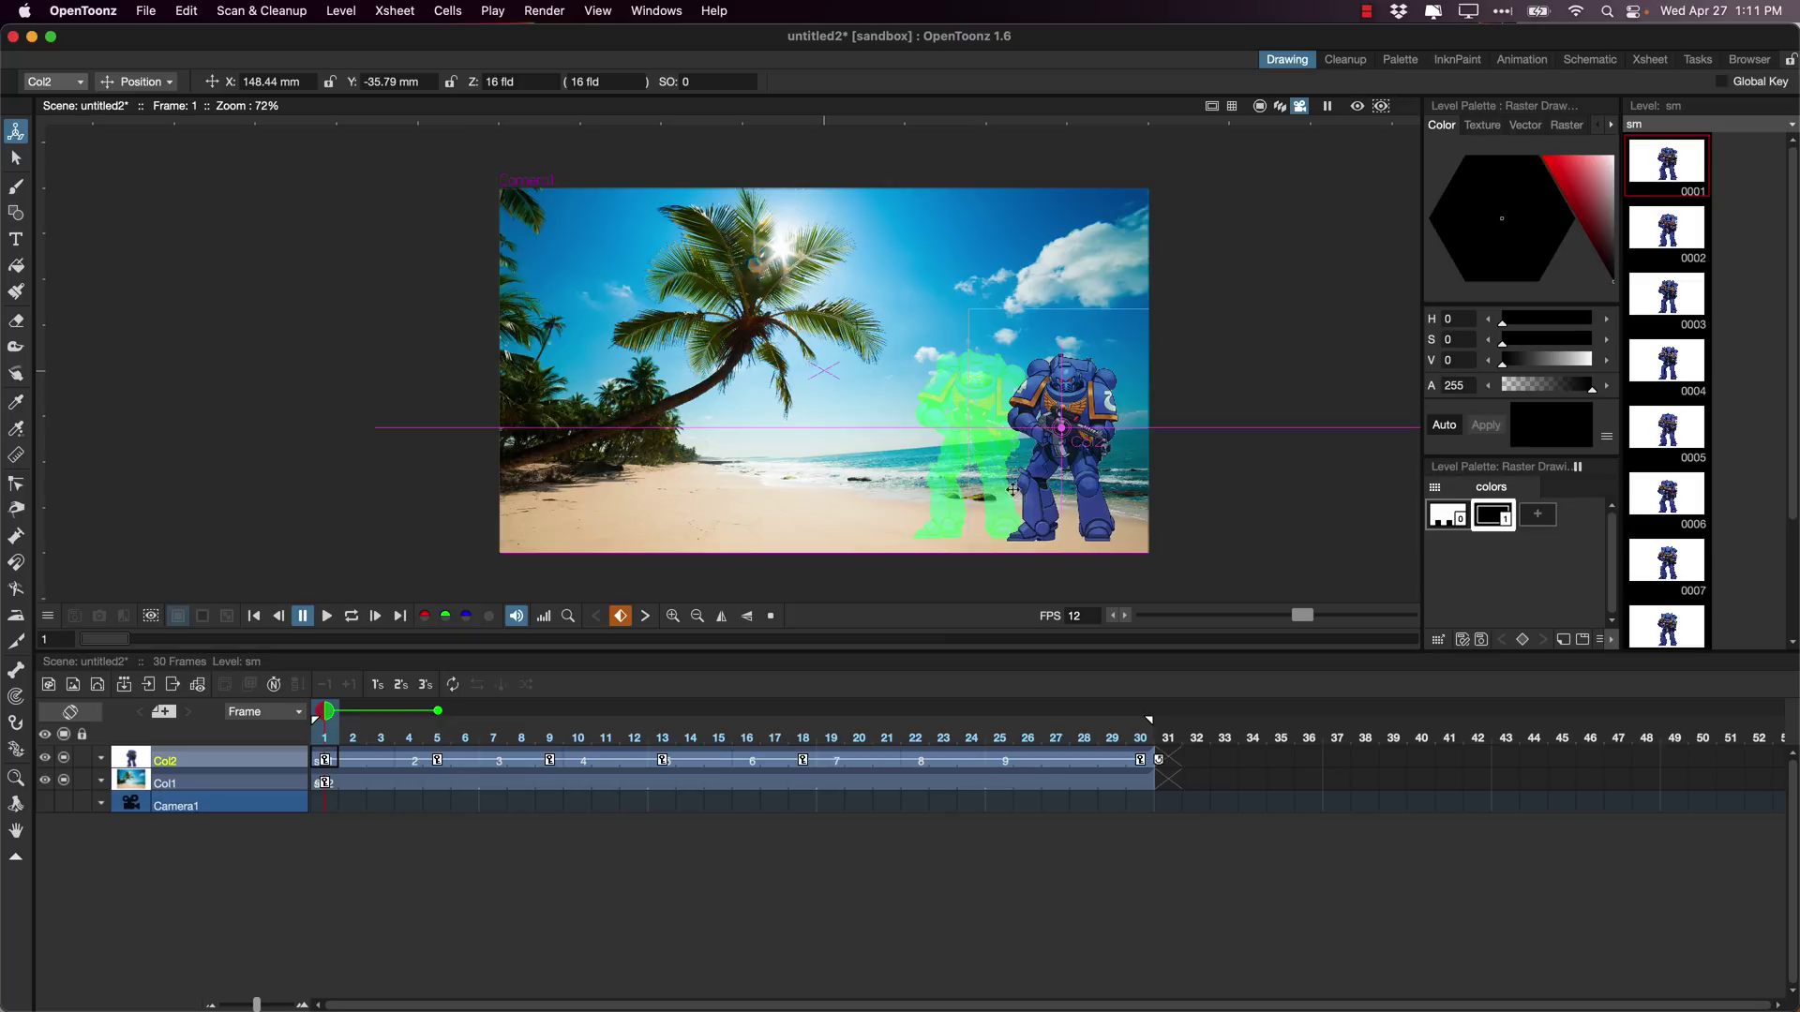
{"action": "left_click", "coordinate": [441, 712]}
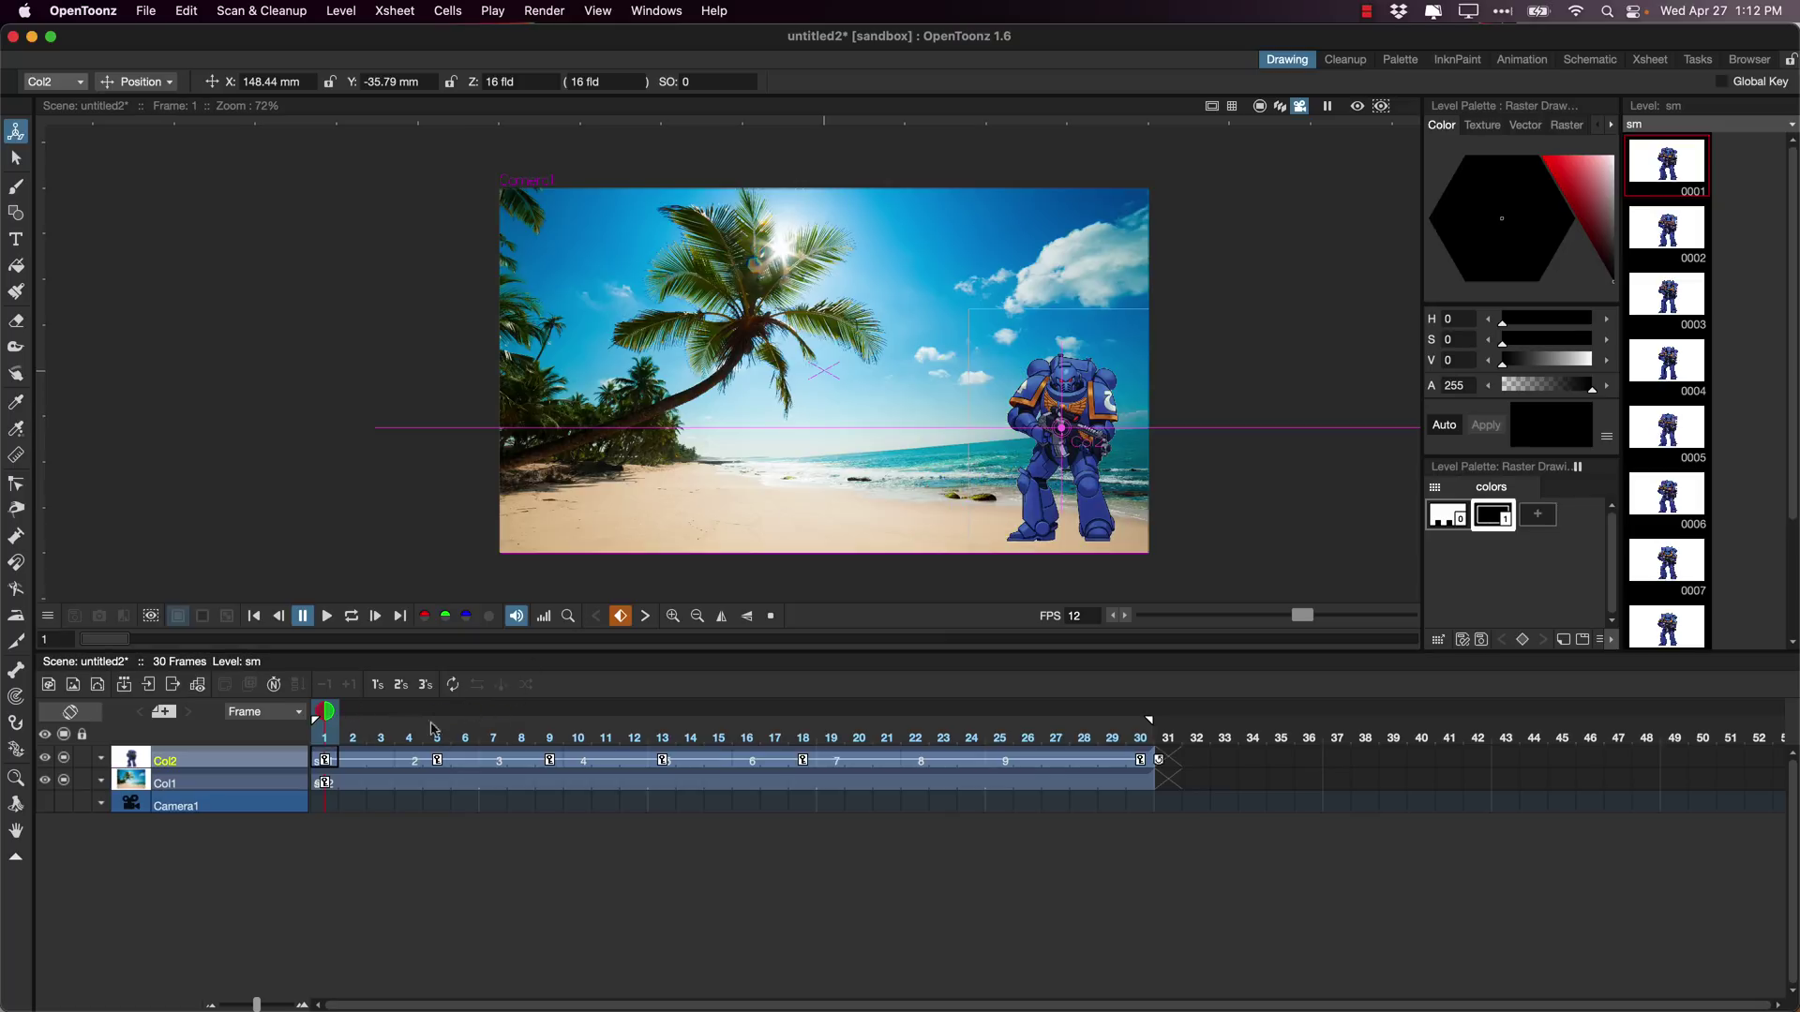
{"action": "left_click", "coordinate": [653, 725]}
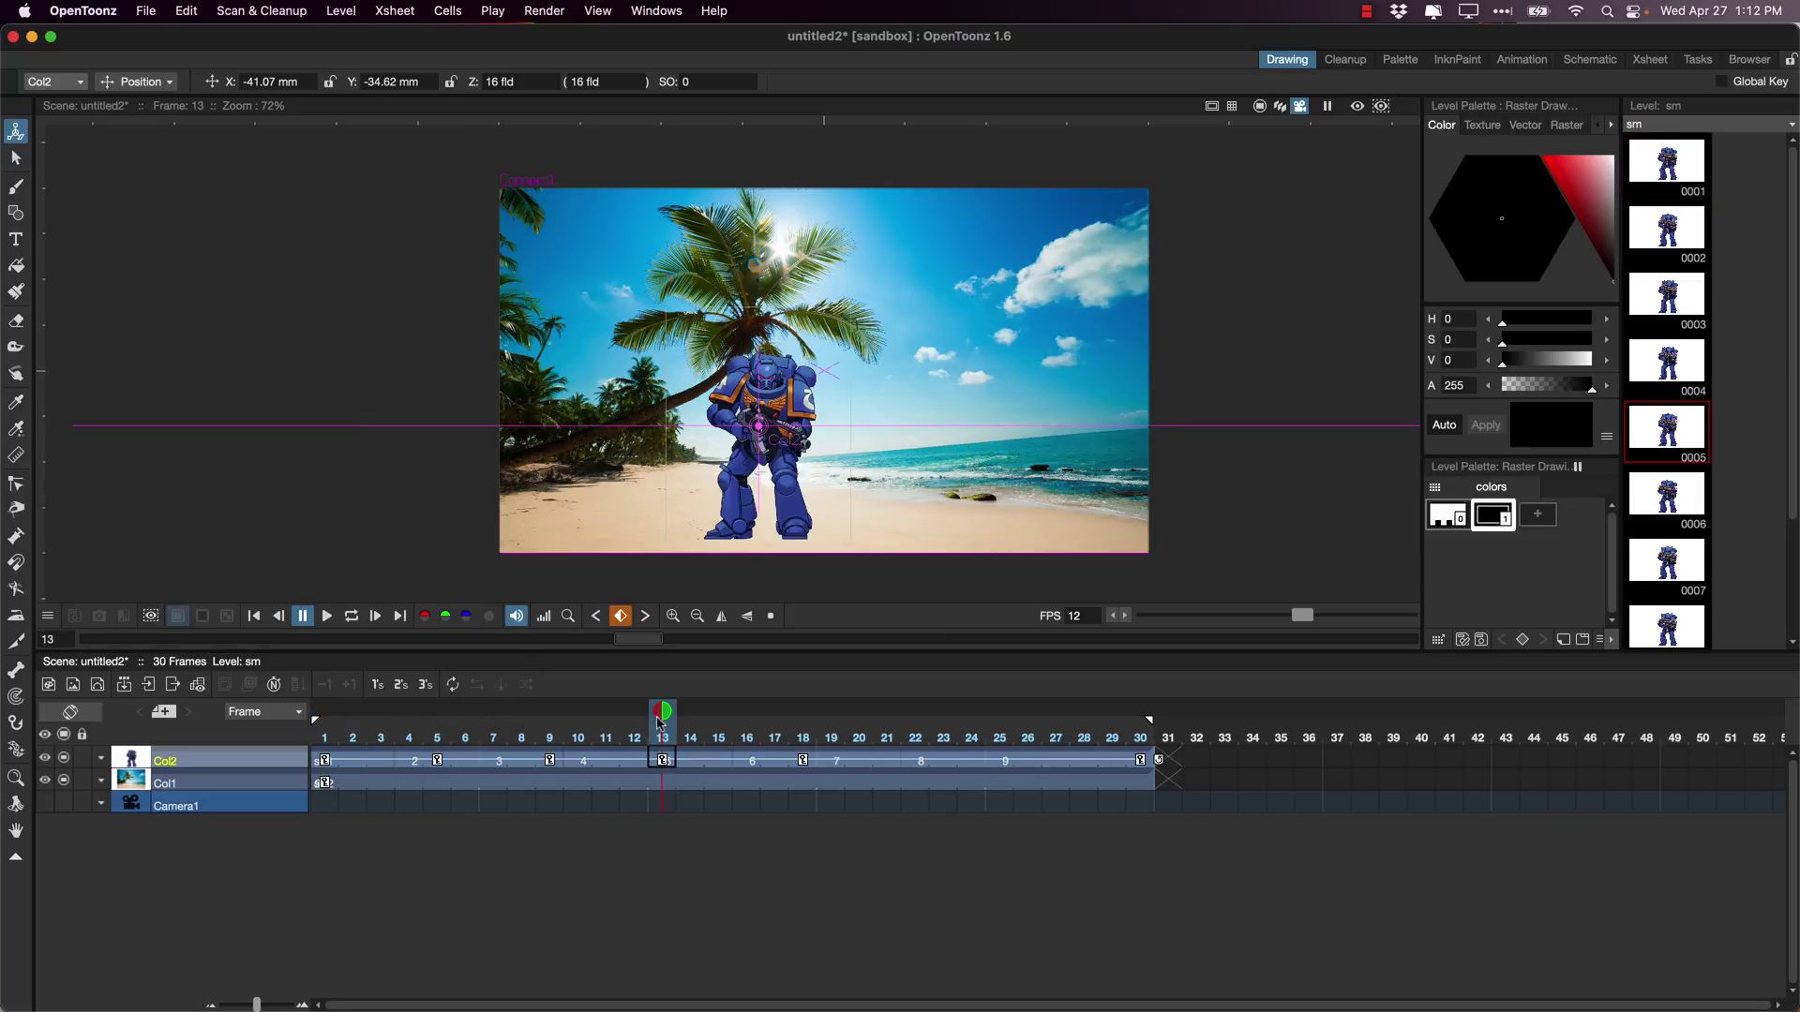
{"action": "mouse_move", "coordinate": [650, 720]}
{"action": "left_mouse_down"}
{"action": "mouse_move", "coordinate": [579, 736]}
{"action": "mouse_move", "coordinate": [661, 737]}
{"action": "left_mouse_up"}
{"action": "left_click", "coordinate": [635, 738]}
{"action": "key", "text": "period"}
{"action": "right_click", "coordinate": [636, 718]}
{"action": "key", "text": "Escape"}
{"action": "left_click", "coordinate": [634, 712]}
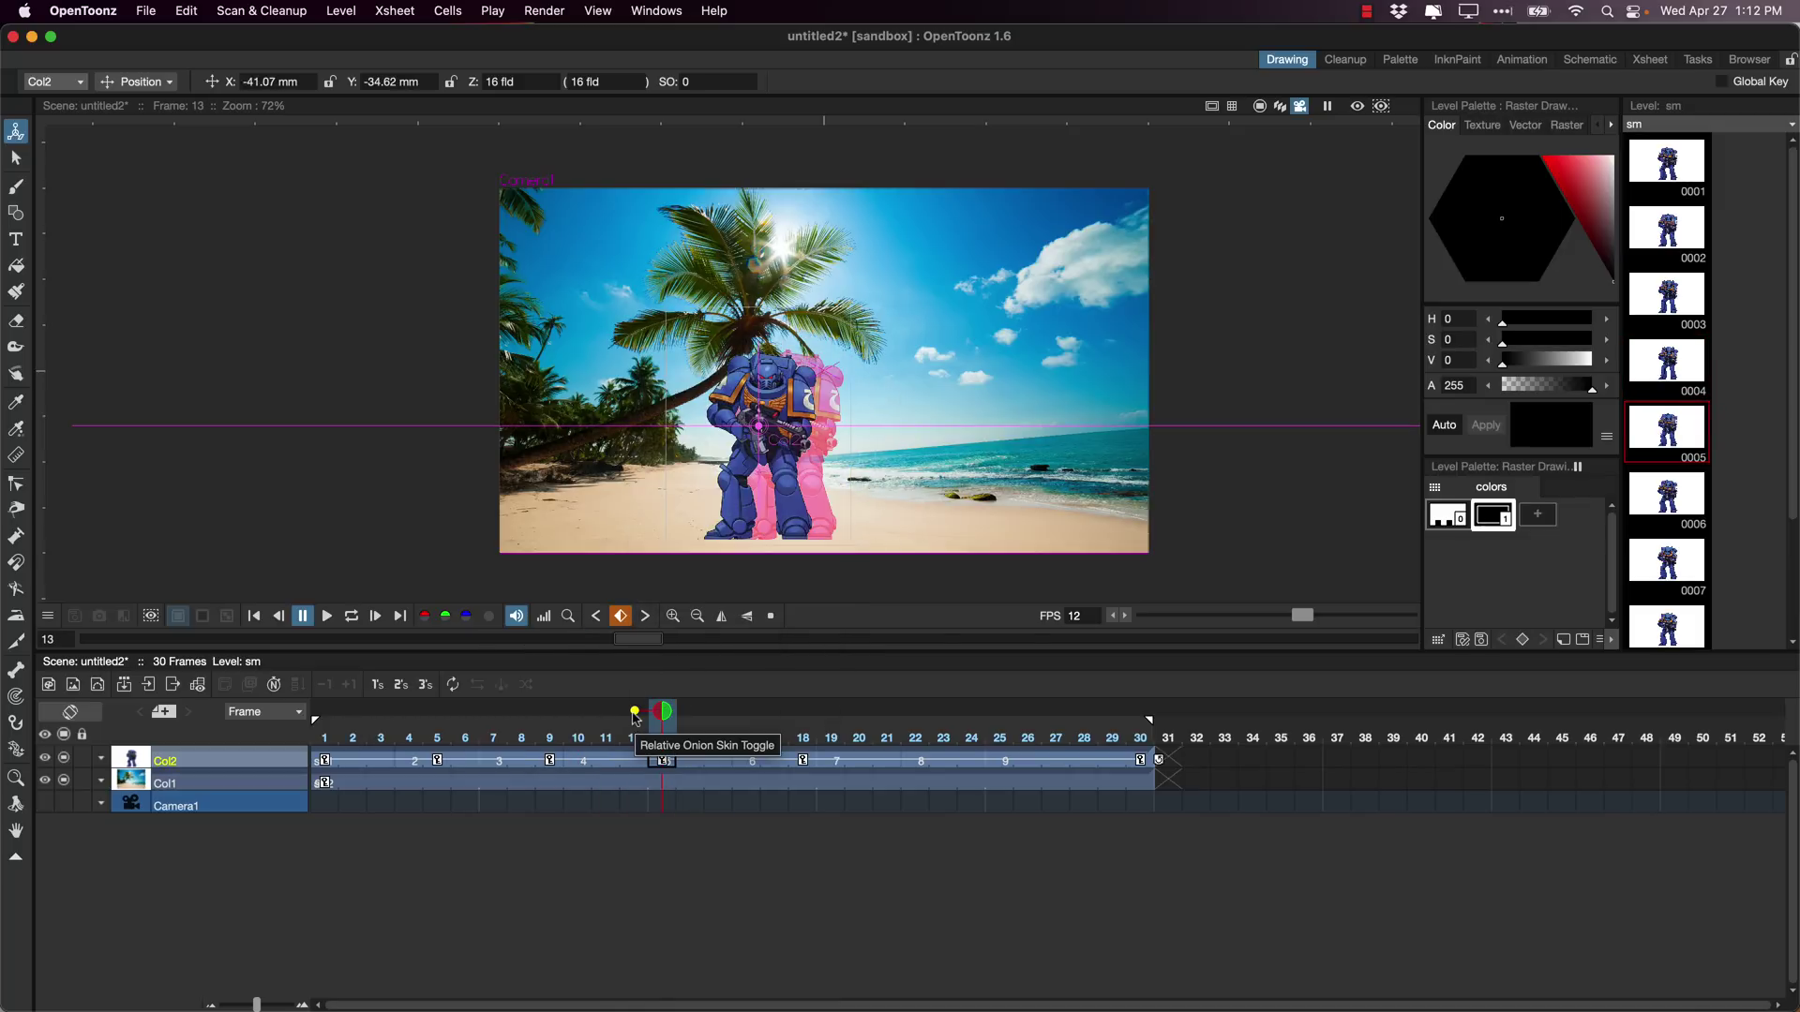
{"action": "left_click_drag", "start_coordinate": [633, 714], "coordinate": [438, 713]}
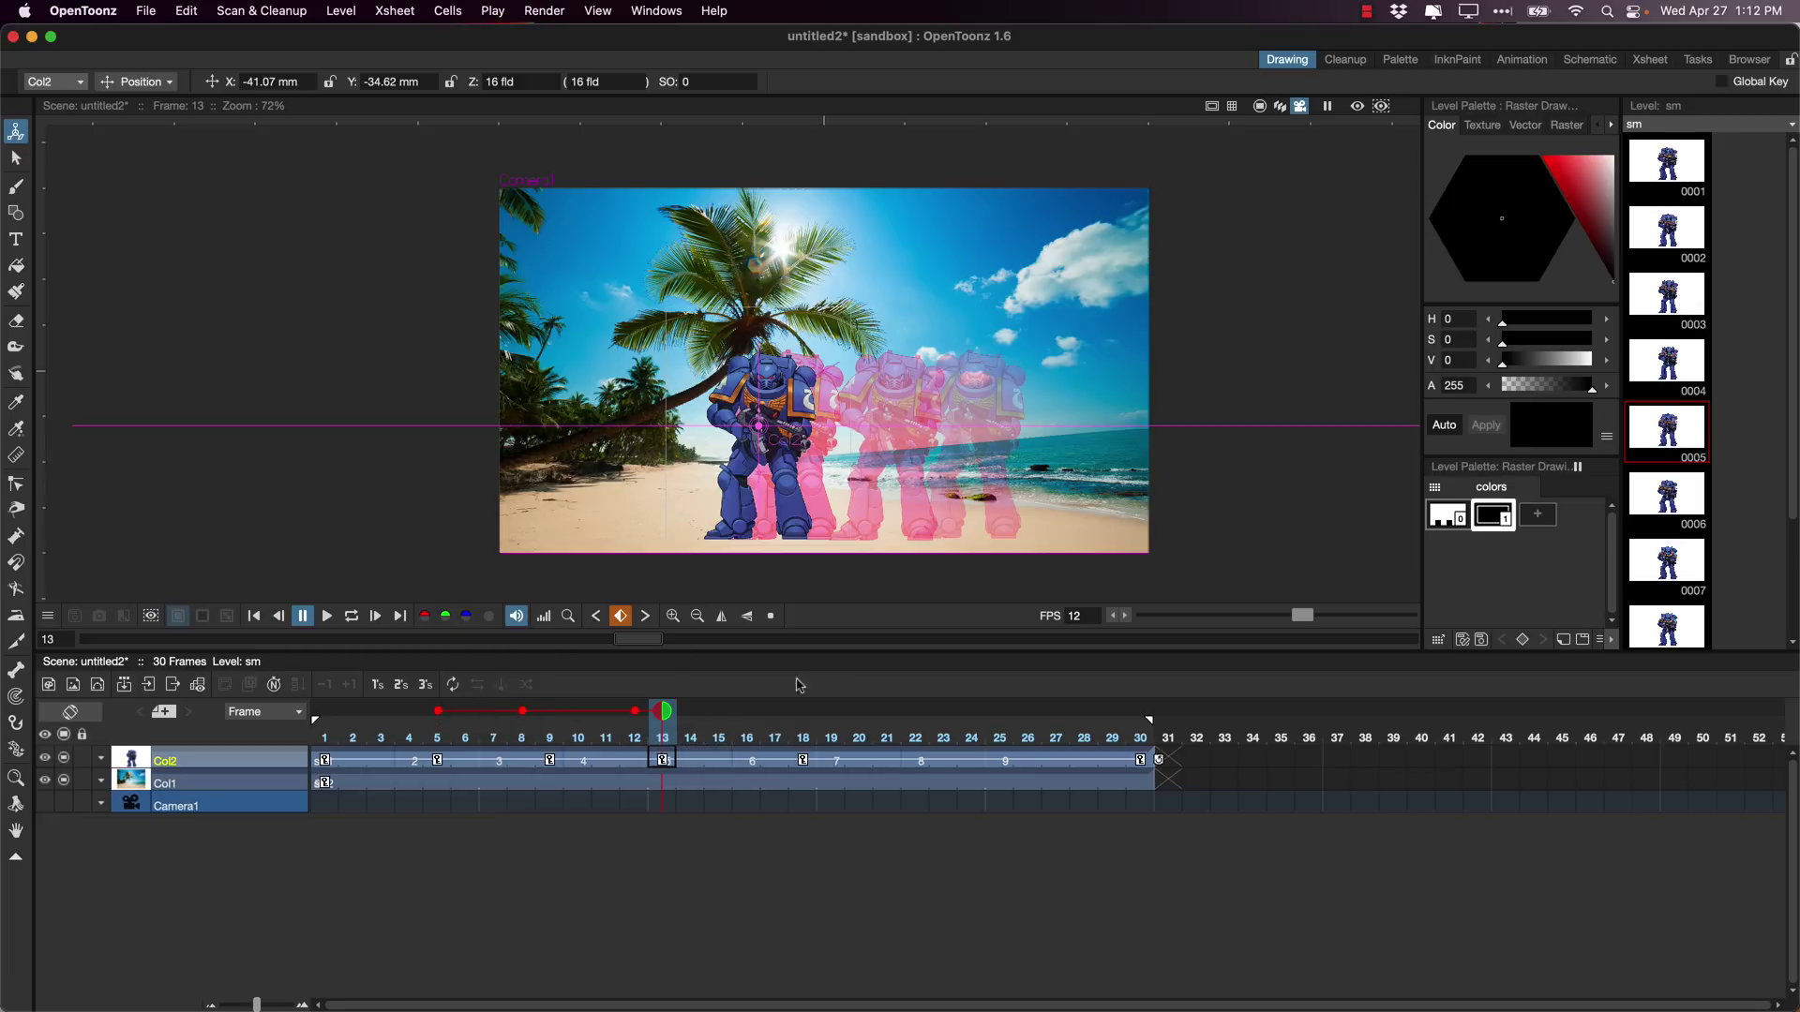
{"action": "left_click_drag", "start_coordinate": [736, 713], "coordinate": [778, 712]}
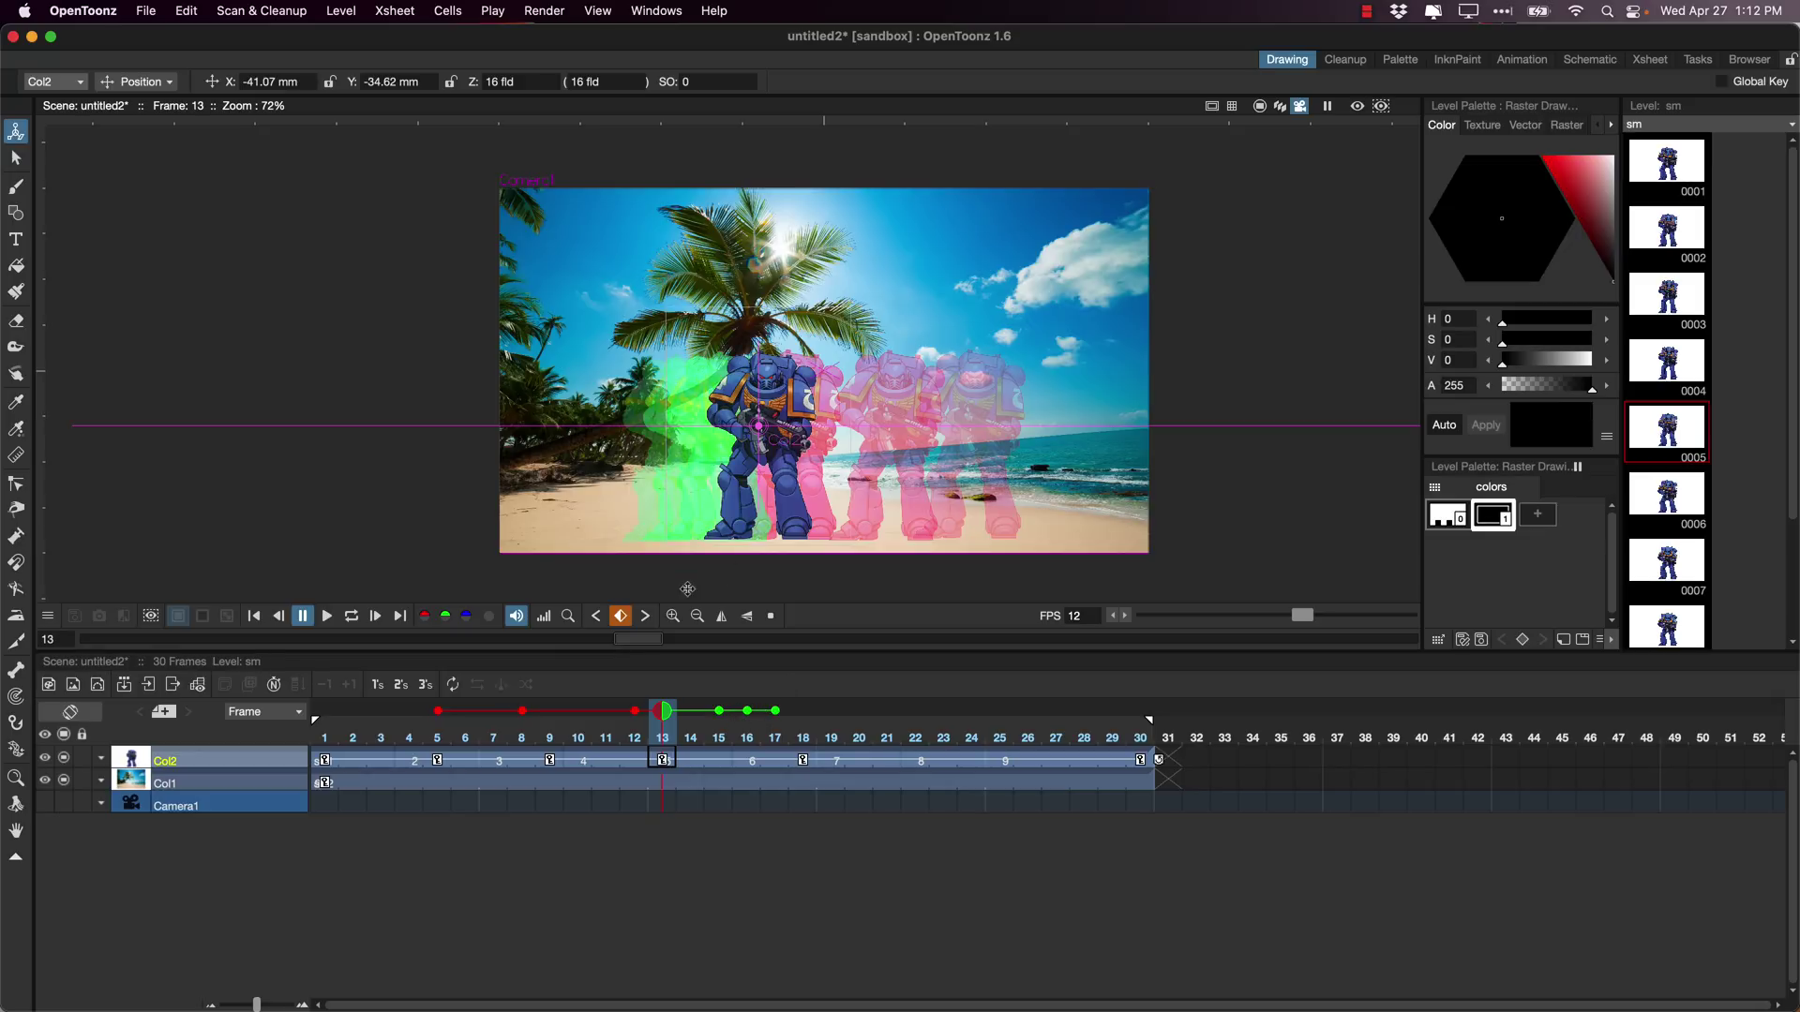
{"action": "left_click", "coordinate": [666, 712]}
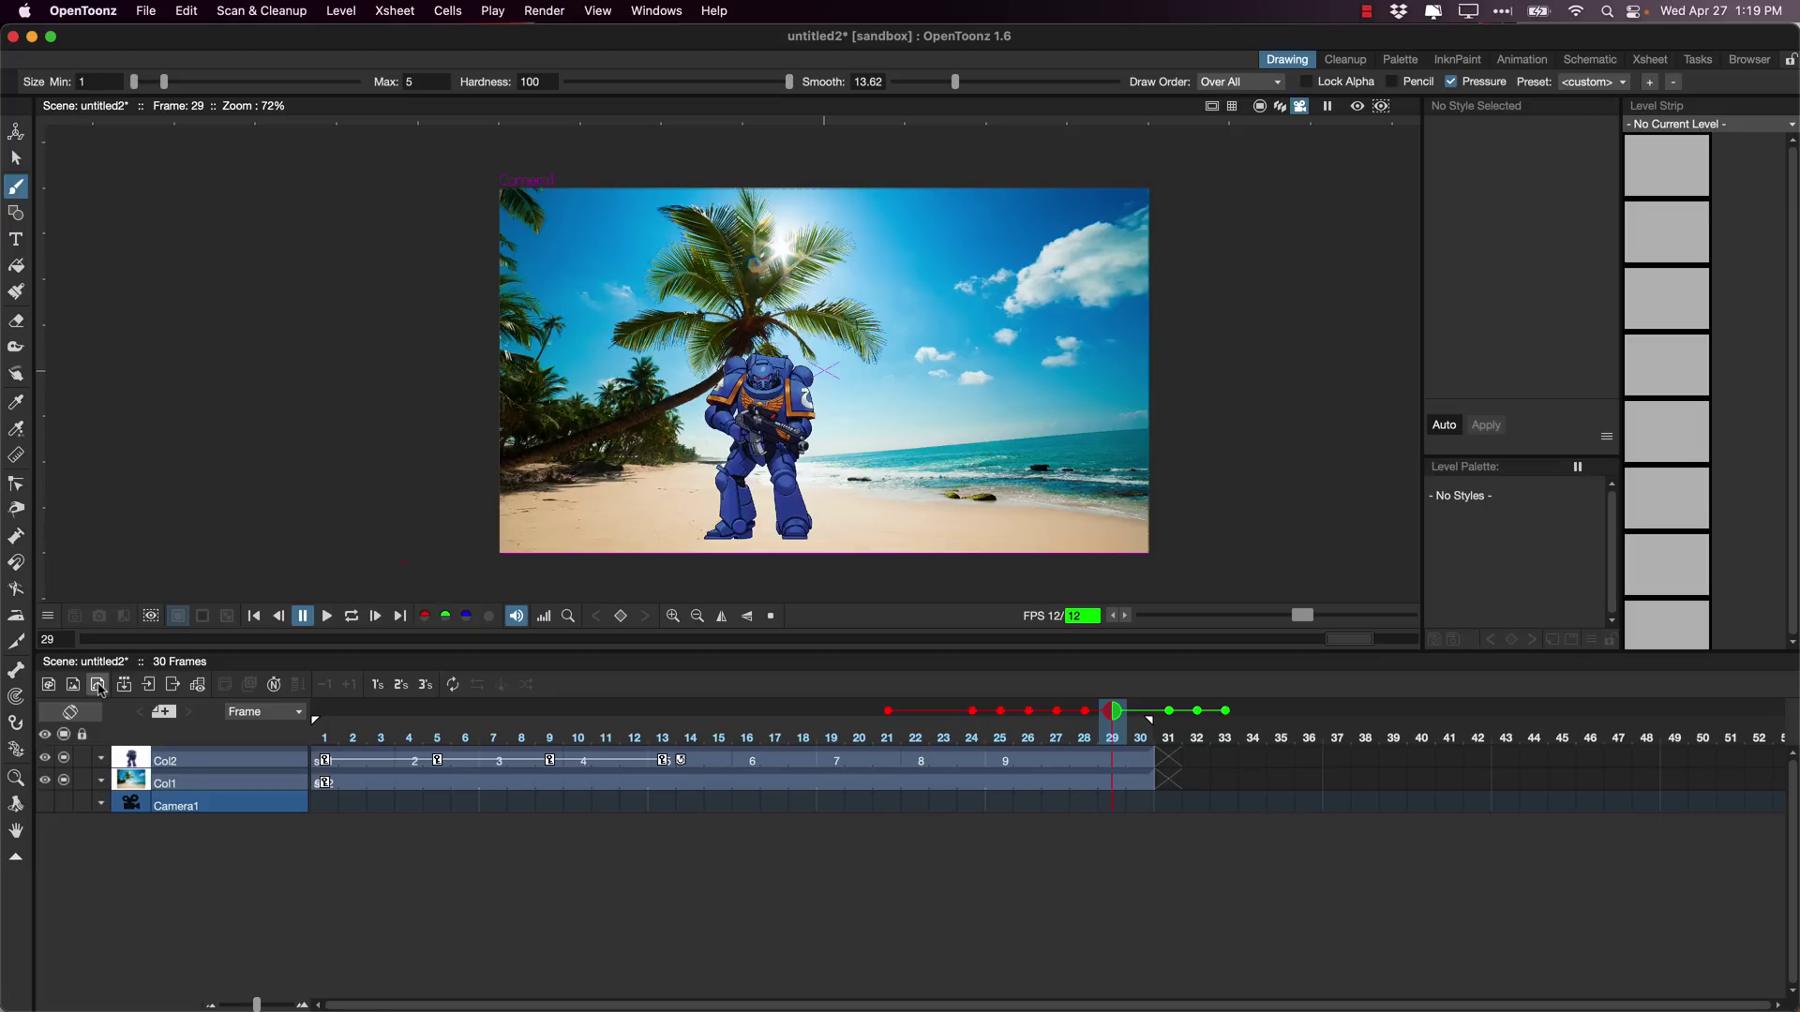
Create Toonz Vector Level B in a new column and rename that column Beachball.
{"action": "left_click", "coordinate": [97, 685]}
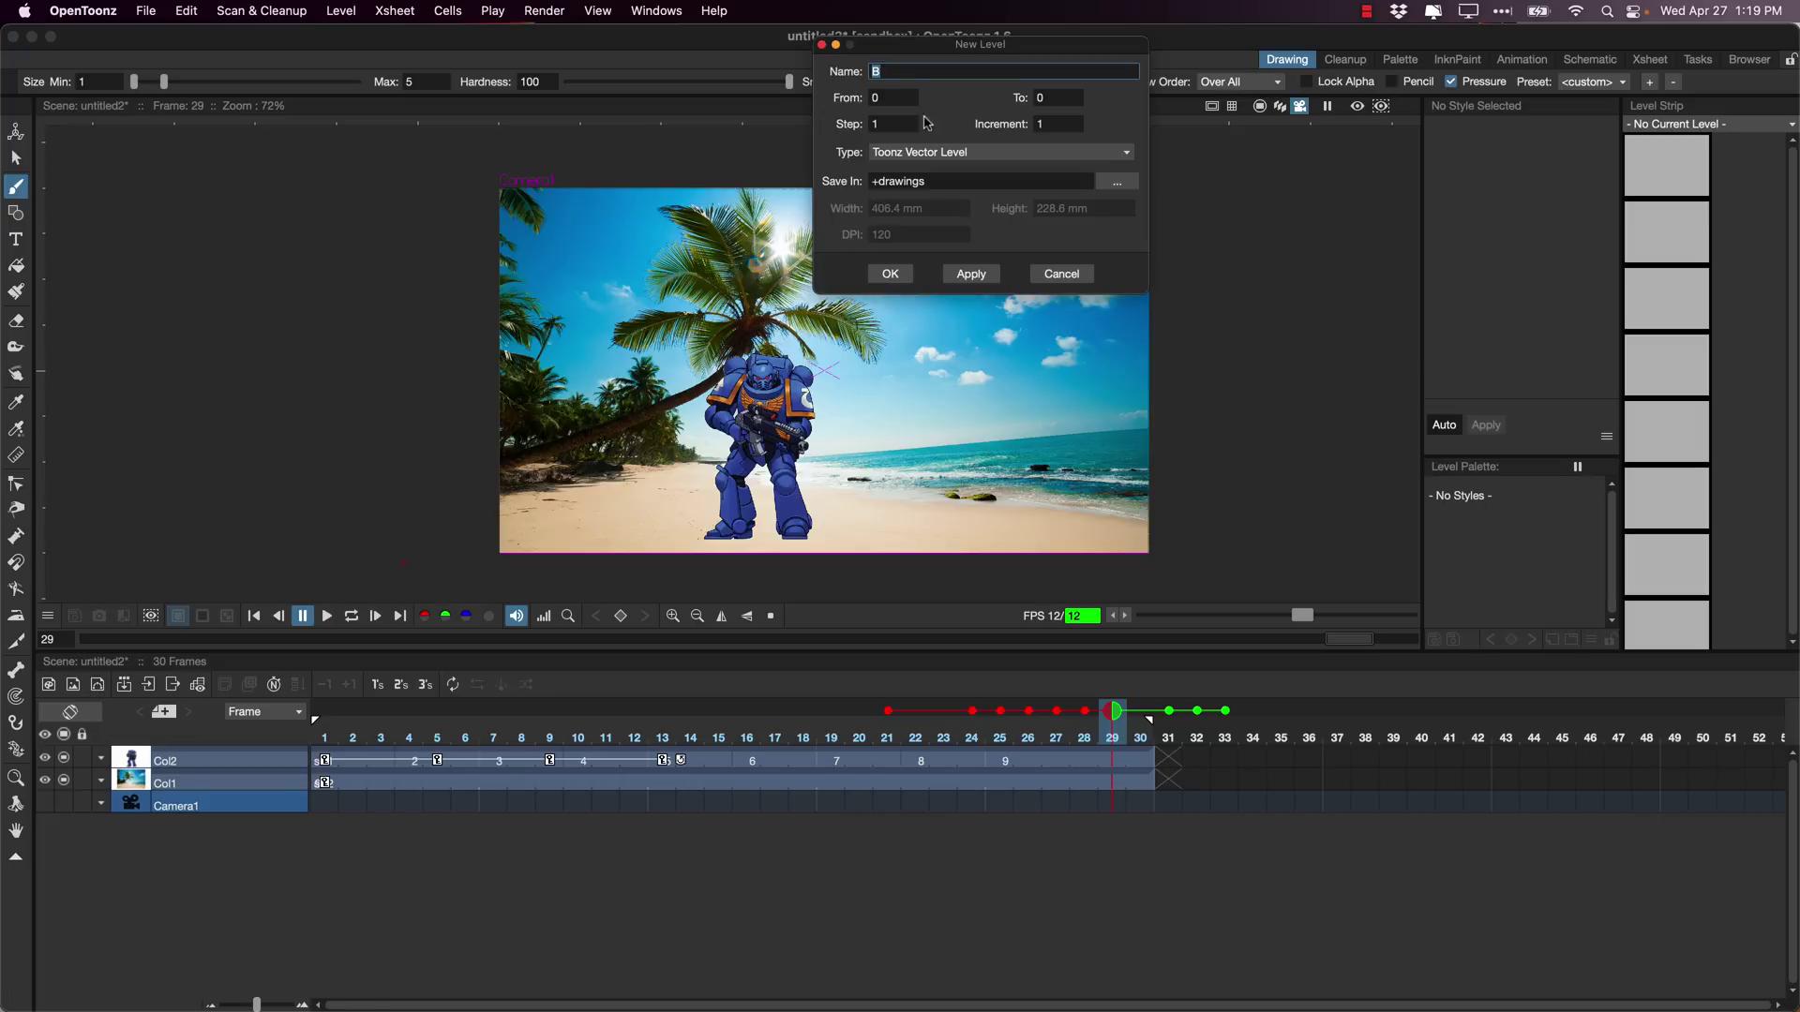
{"action": "left_click", "coordinate": [890, 274]}
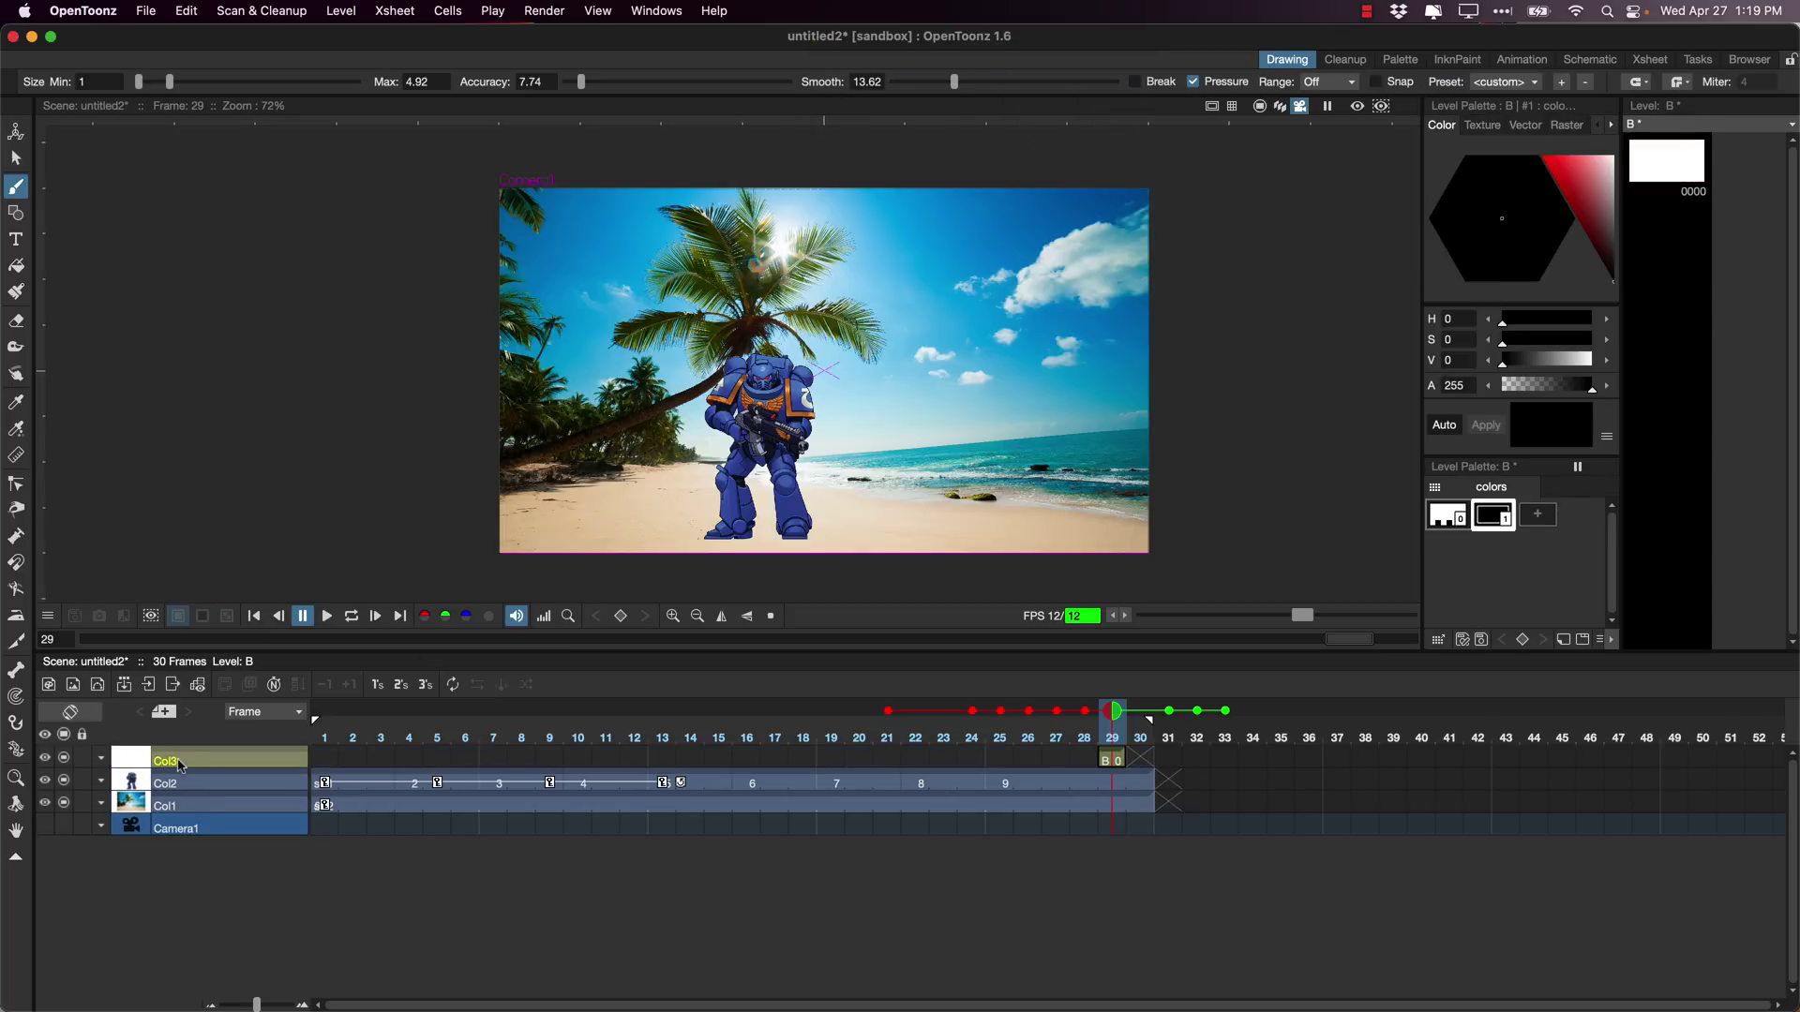
{"action": "double_click", "coordinate": [181, 758]}
{"action": "type", "text": "Beac"}
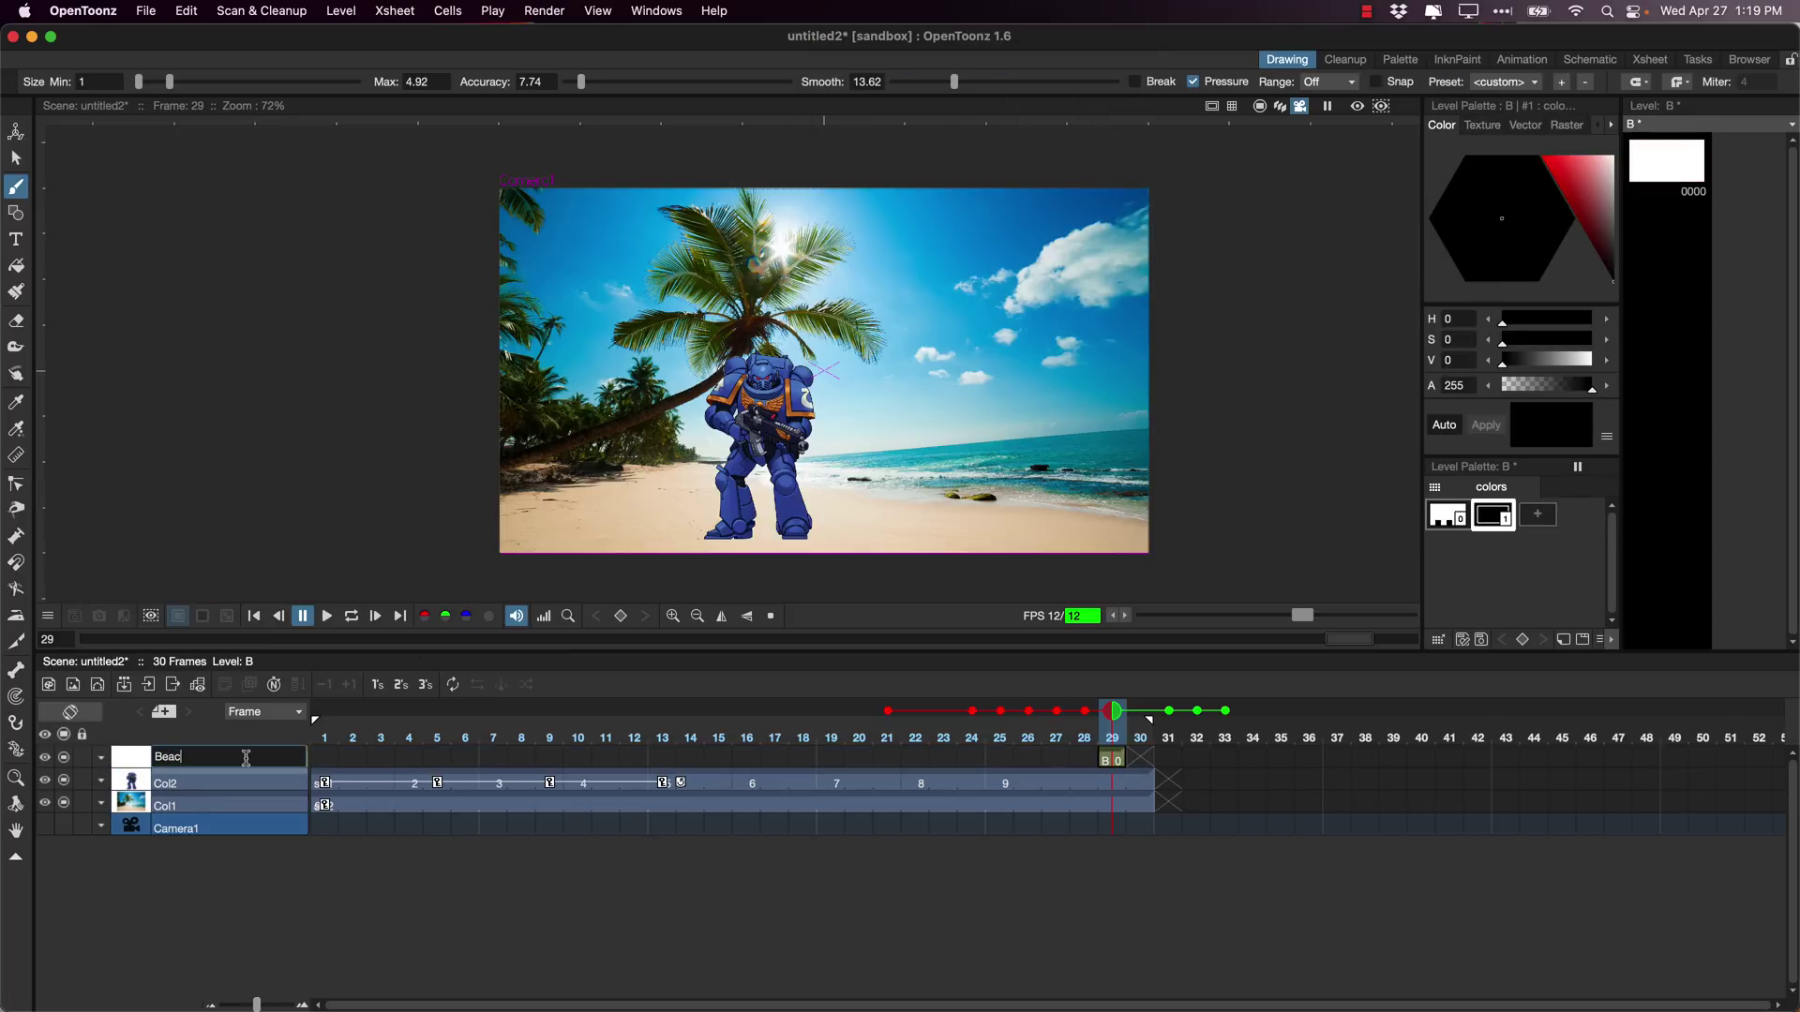
{"action": "type", "text": "hball"}
{"action": "key", "text": "Return"}
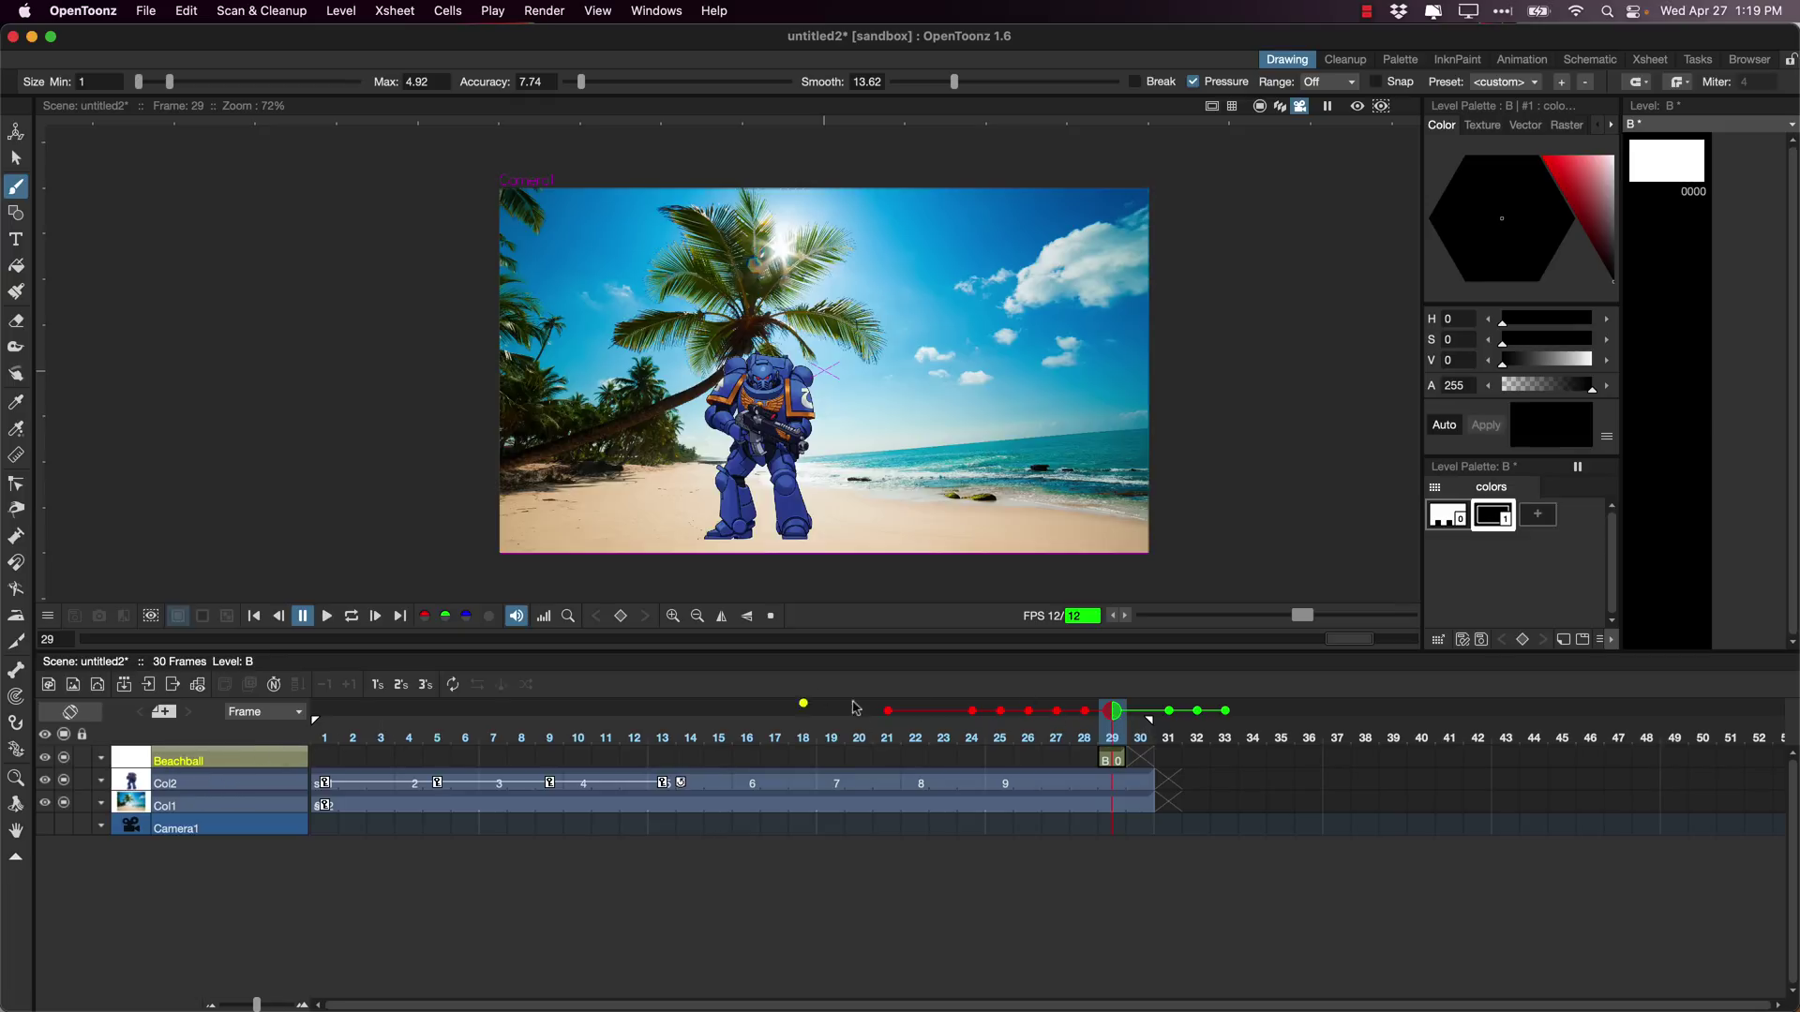
Move Beachball's B drawing from frame 29 to frame 1 and place the playhead at frame 1.
{"action": "left_click", "coordinate": [1110, 759]}
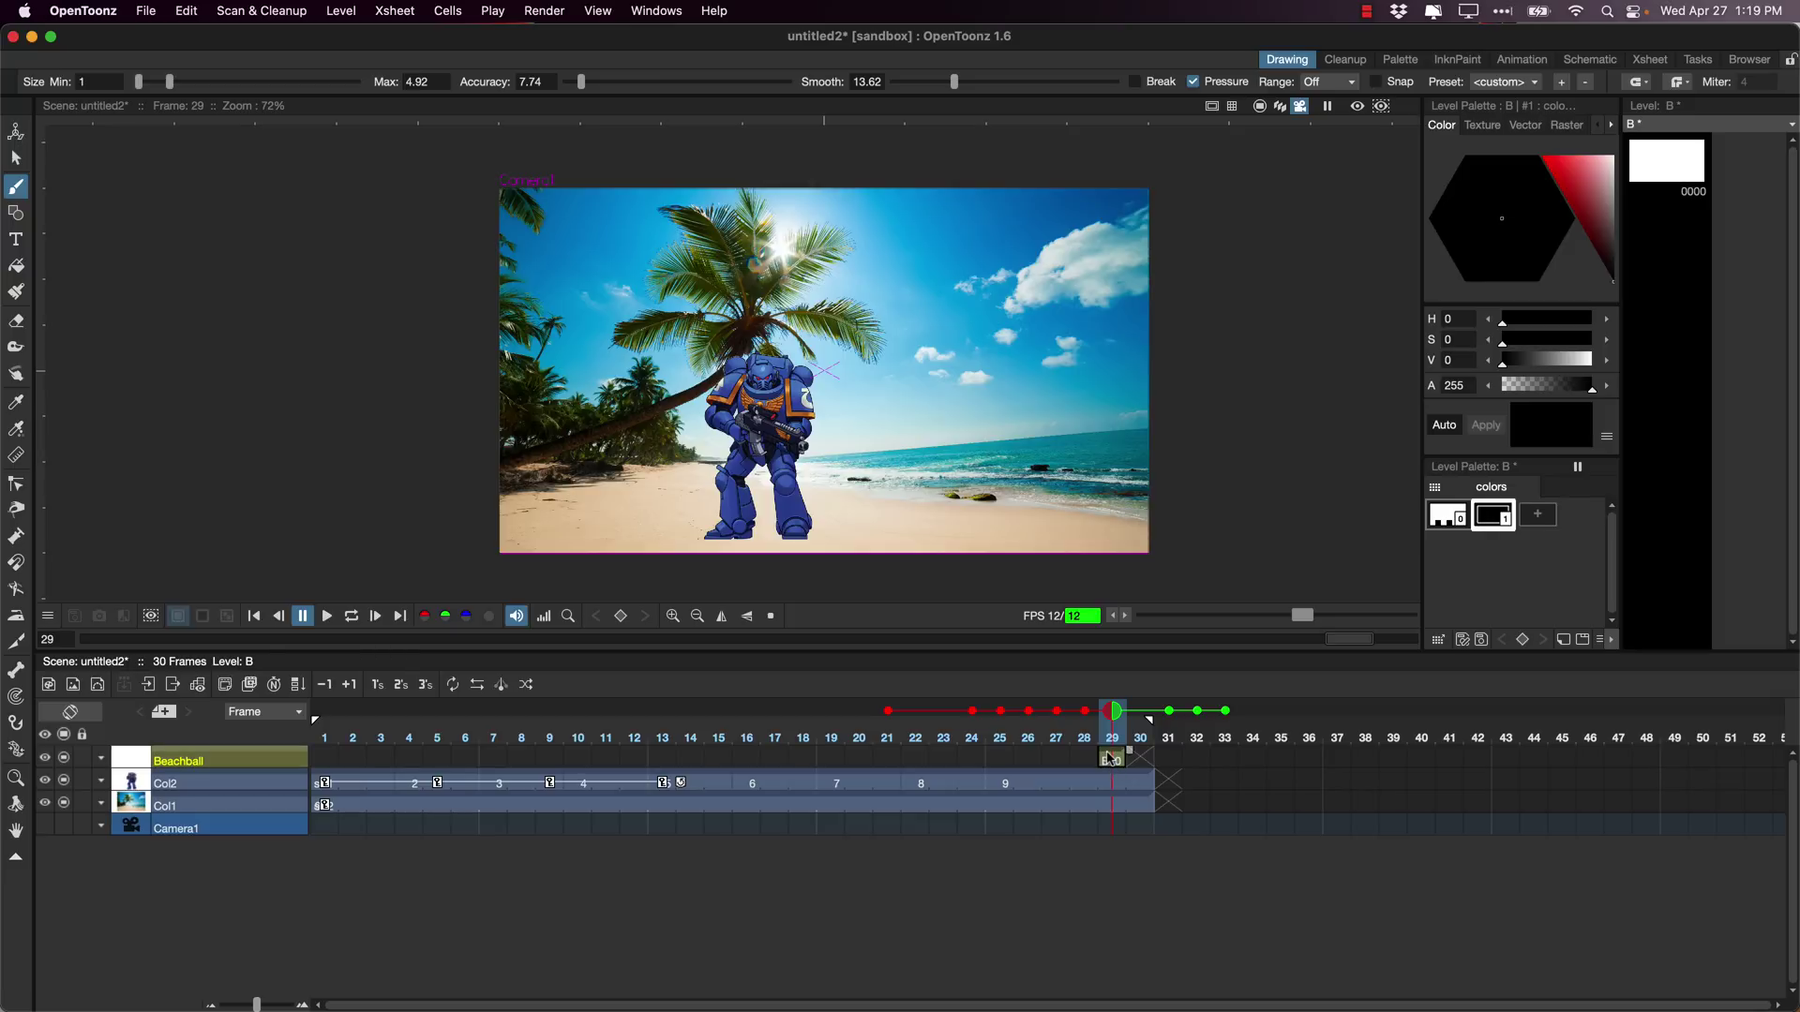
{"action": "mouse_move", "coordinate": [1110, 759]}
{"action": "left_mouse_down"}
{"action": "mouse_move", "coordinate": [1026, 761]}
{"action": "mouse_move", "coordinate": [1114, 763]}
{"action": "left_mouse_up"}
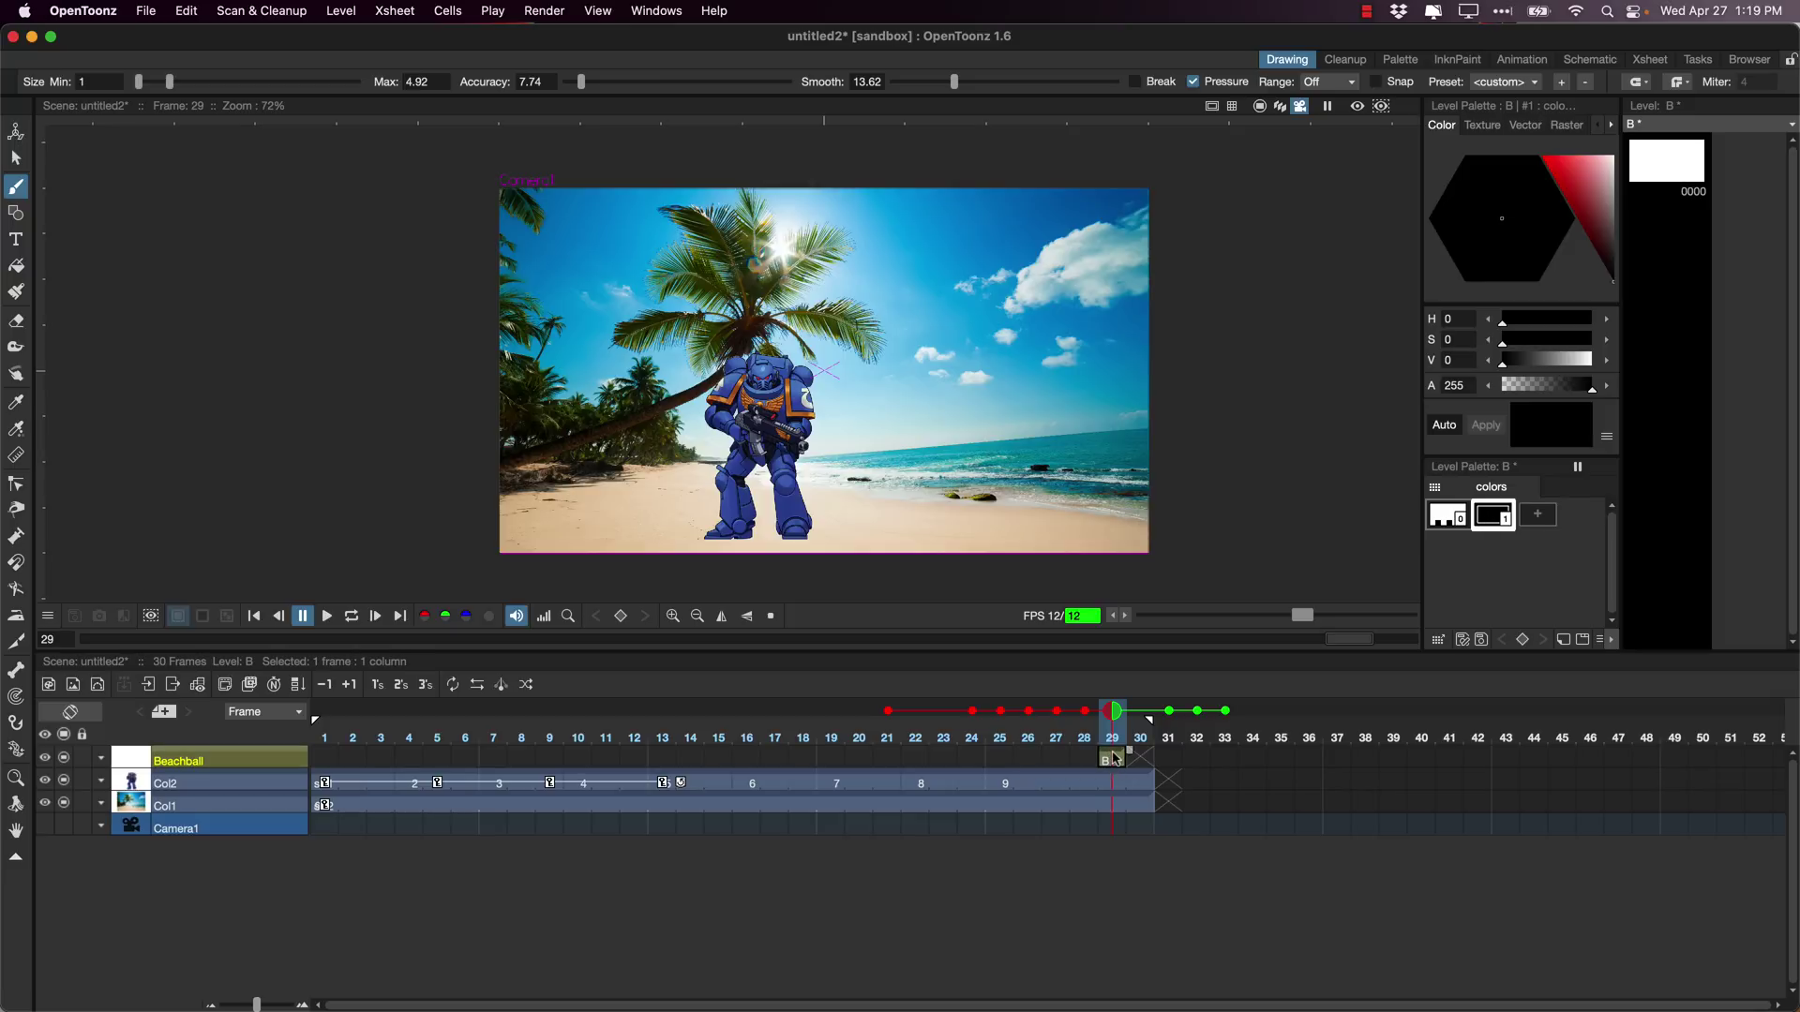
{"action": "key", "text": "Left"}
{"action": "key", "text": "Left"}
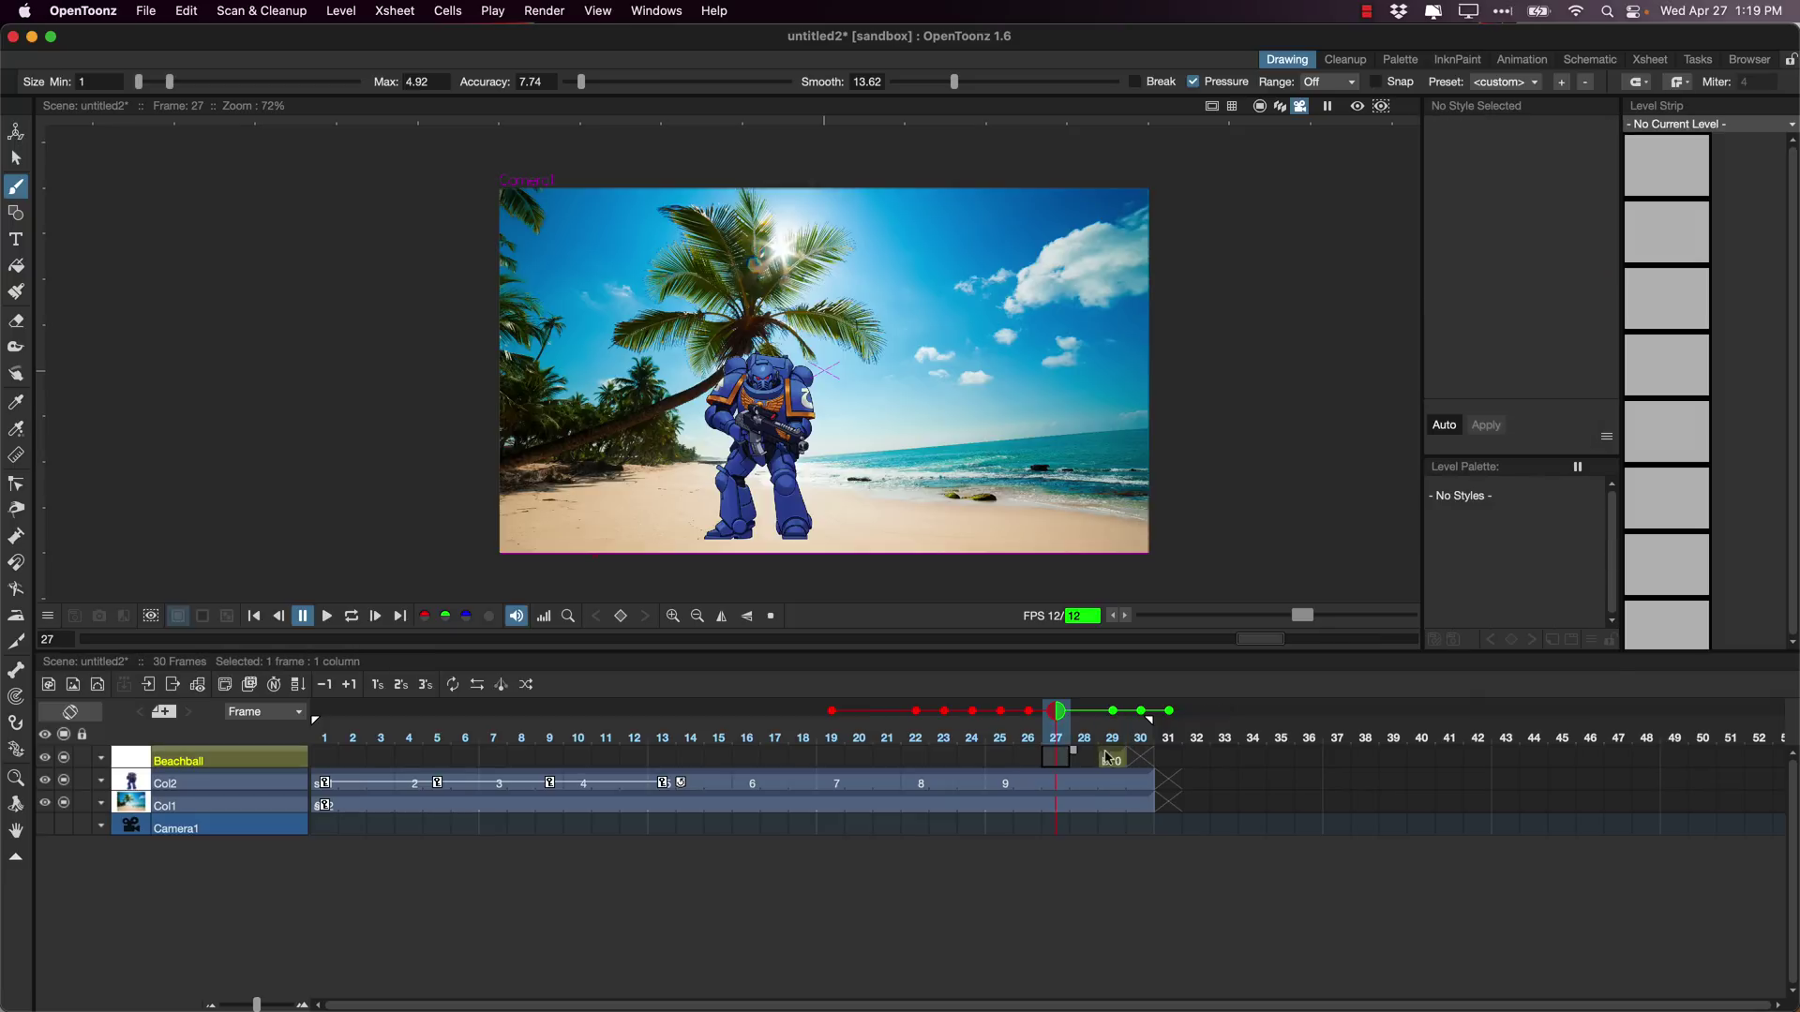
{"action": "left_click_drag", "start_coordinate": [1109, 757], "coordinate": [319, 758]}
{"action": "left_click", "coordinate": [336, 738]}
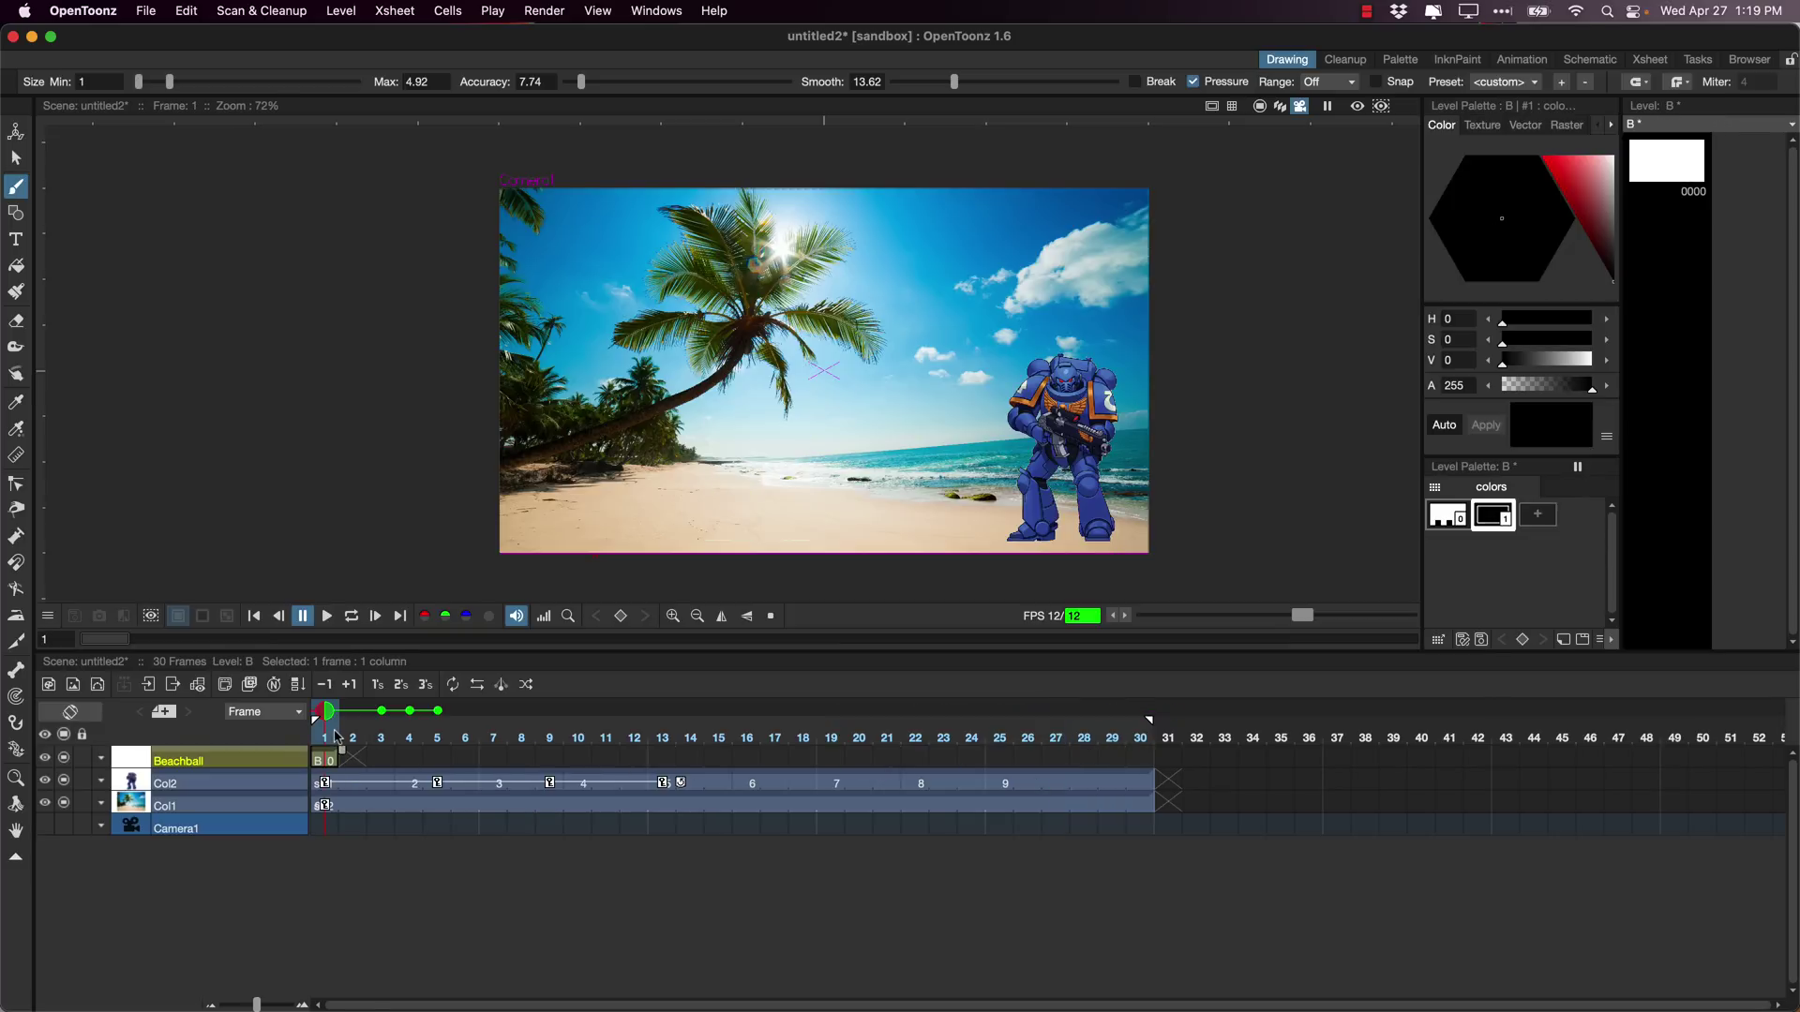
{"action": "left_click", "coordinate": [22, 217]}
Draw a round black stroke in the sky with a larger-max-size Brush at smoothing 11.06.
{"action": "left_click", "coordinate": [415, 82]}
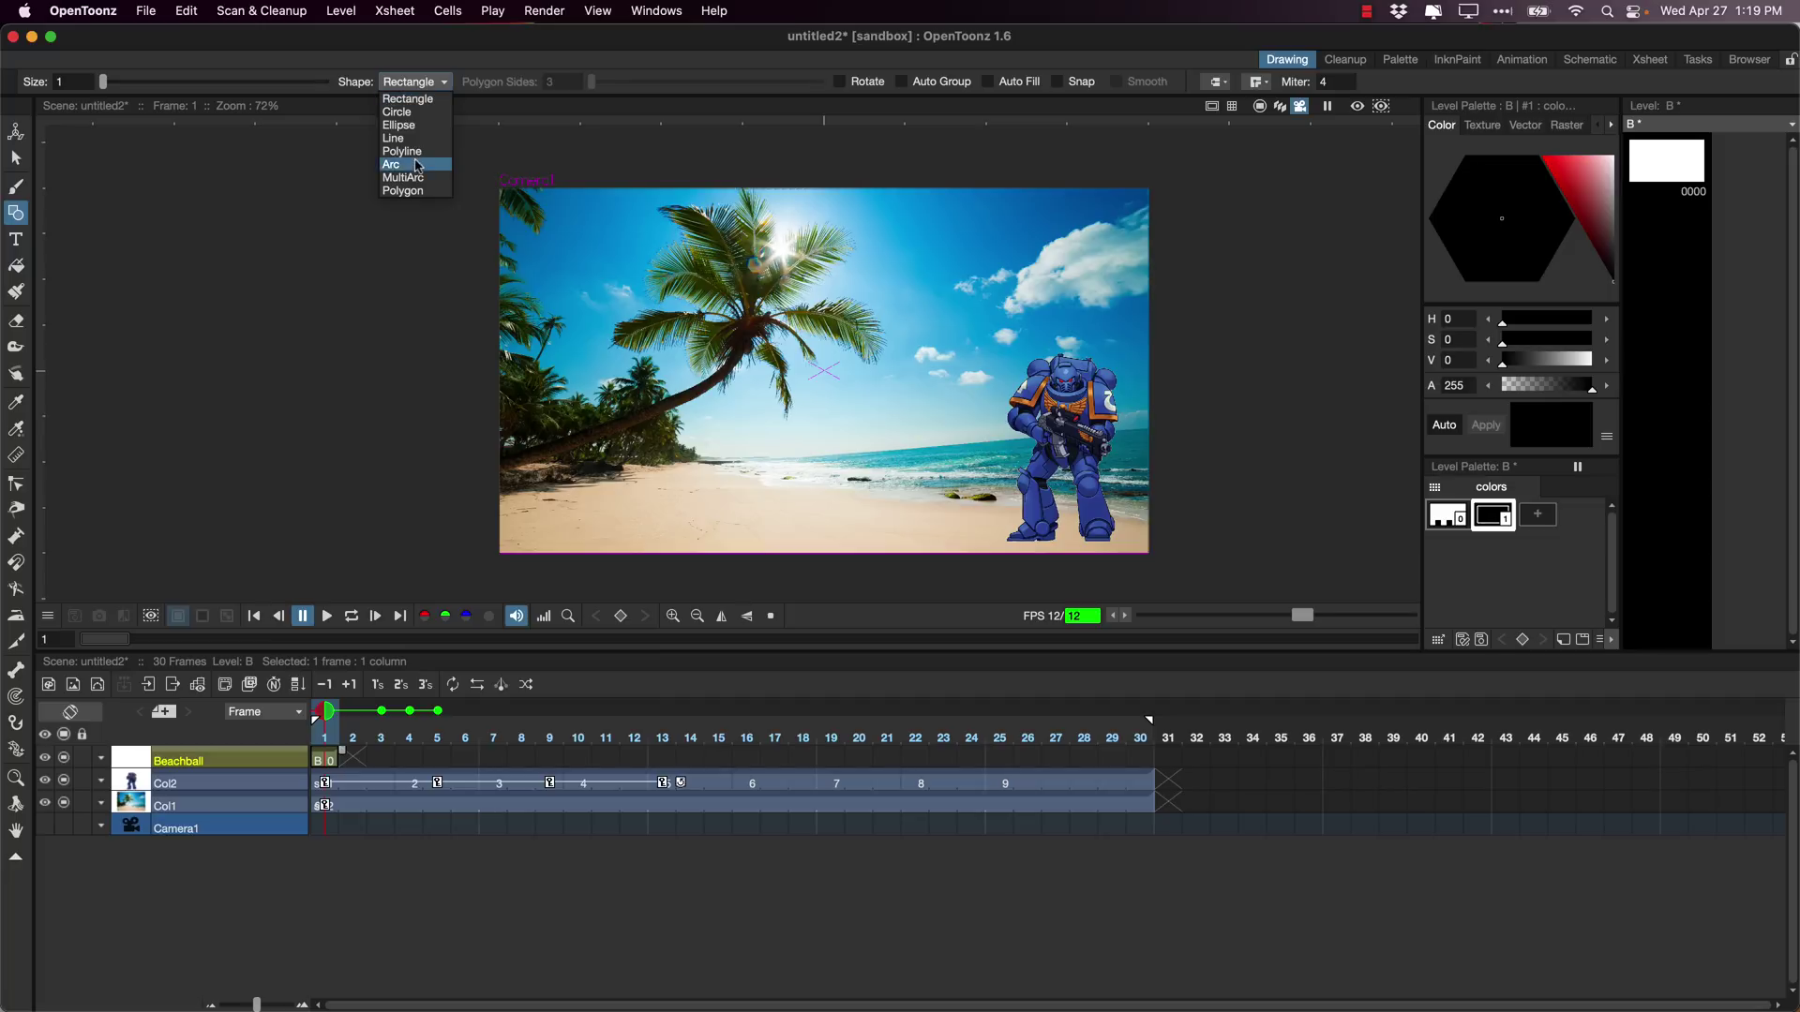
{"action": "left_click", "coordinate": [16, 198]}
{"action": "left_click", "coordinate": [15, 190]}
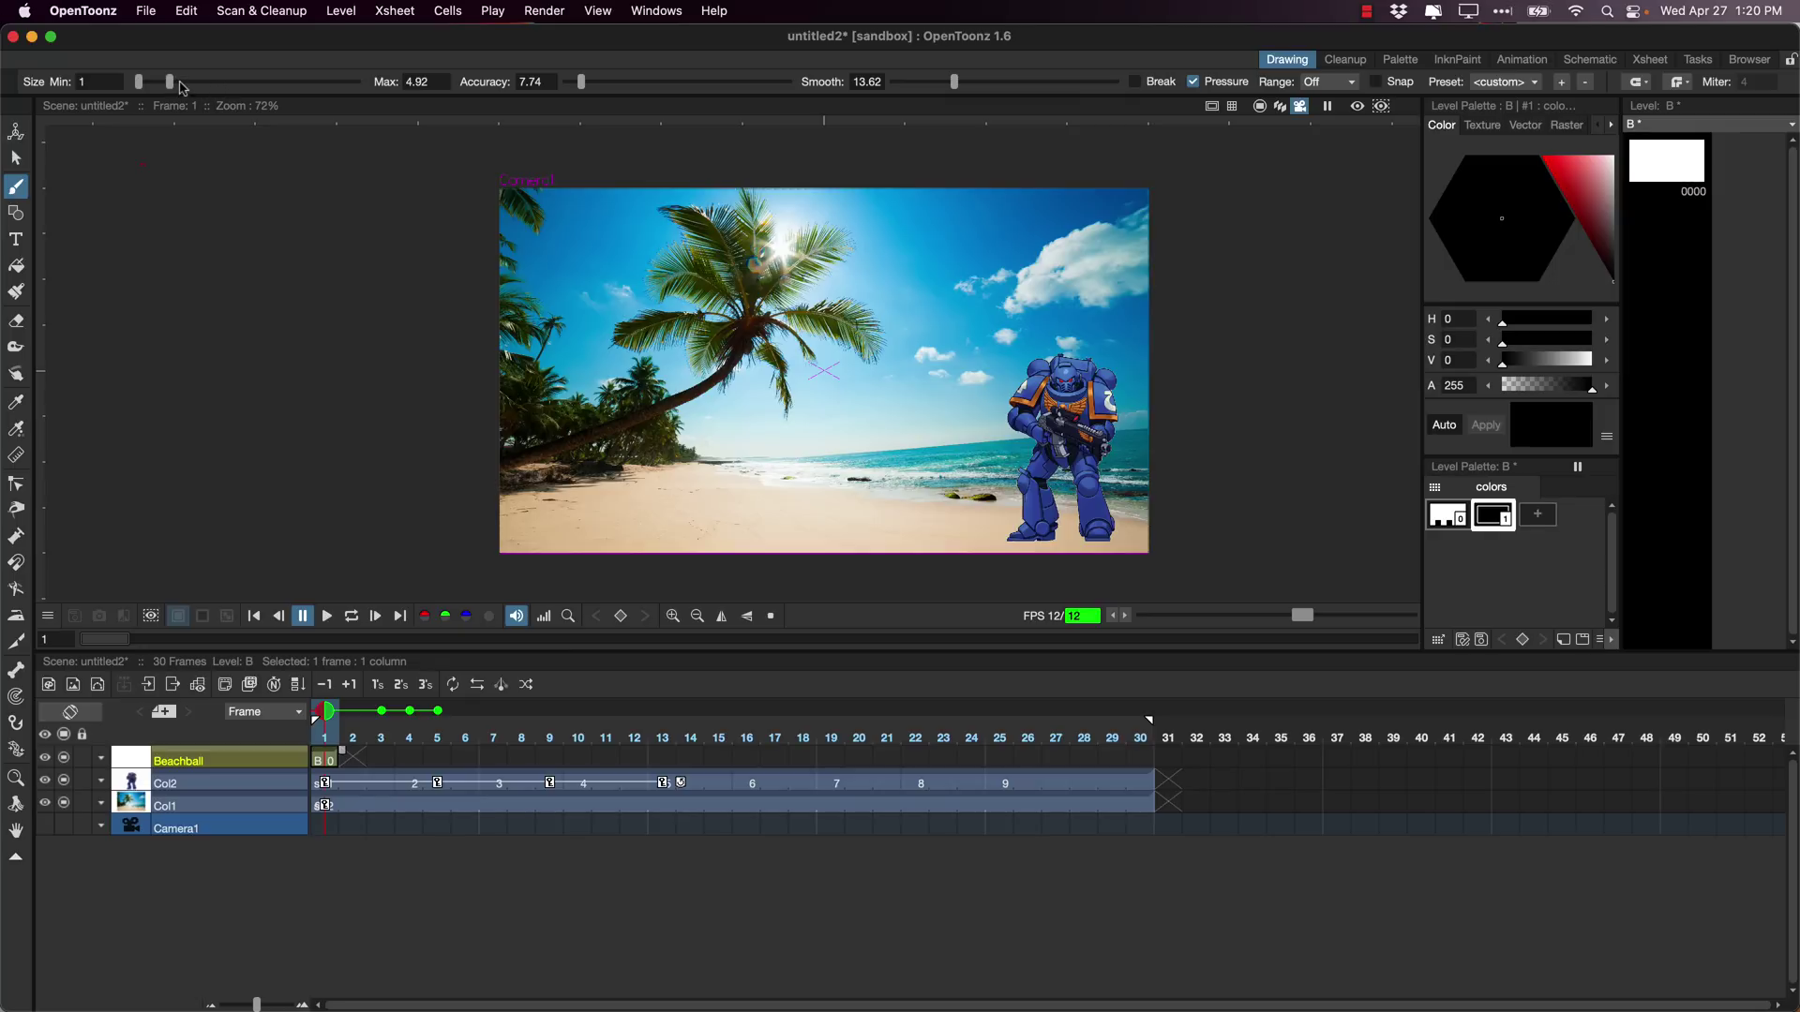
{"action": "left_click_drag", "start_coordinate": [169, 83], "coordinate": [199, 83]}
{"action": "left_click", "coordinate": [943, 86]}
{"action": "left_click", "coordinate": [943, 88]}
{"action": "mouse_move", "coordinate": [897, 254]}
{"action": "left_mouse_down"}
{"action": "mouse_move", "coordinate": [938, 273]}
{"action": "mouse_move", "coordinate": [916, 341]}
{"action": "mouse_move", "coordinate": [837, 345]}
{"action": "mouse_move", "coordinate": [813, 304]}
{"action": "mouse_move", "coordinate": [831, 262]}
{"action": "mouse_move", "coordinate": [919, 259]}
{"action": "left_mouse_up"}
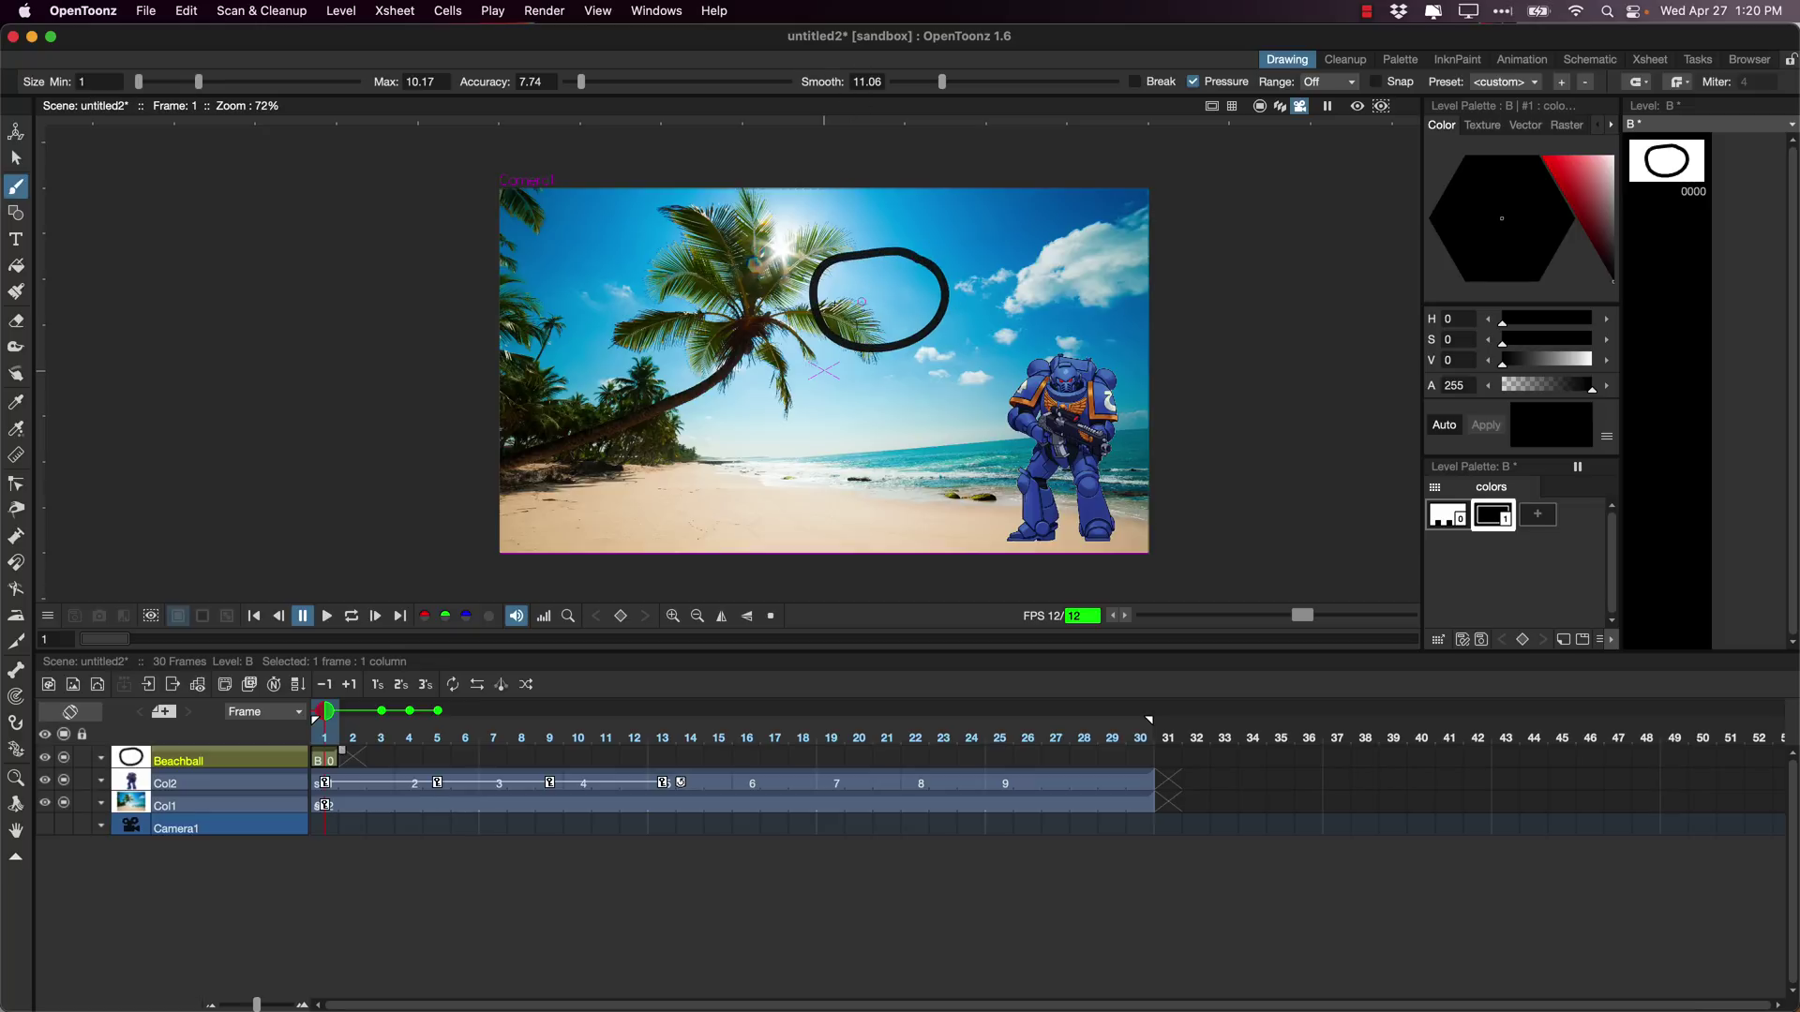
Activate the Fill tool, confirming Type stays Normal and Mode stays Areas.
{"action": "left_click", "coordinate": [16, 265]}
{"action": "left_click", "coordinate": [101, 81]}
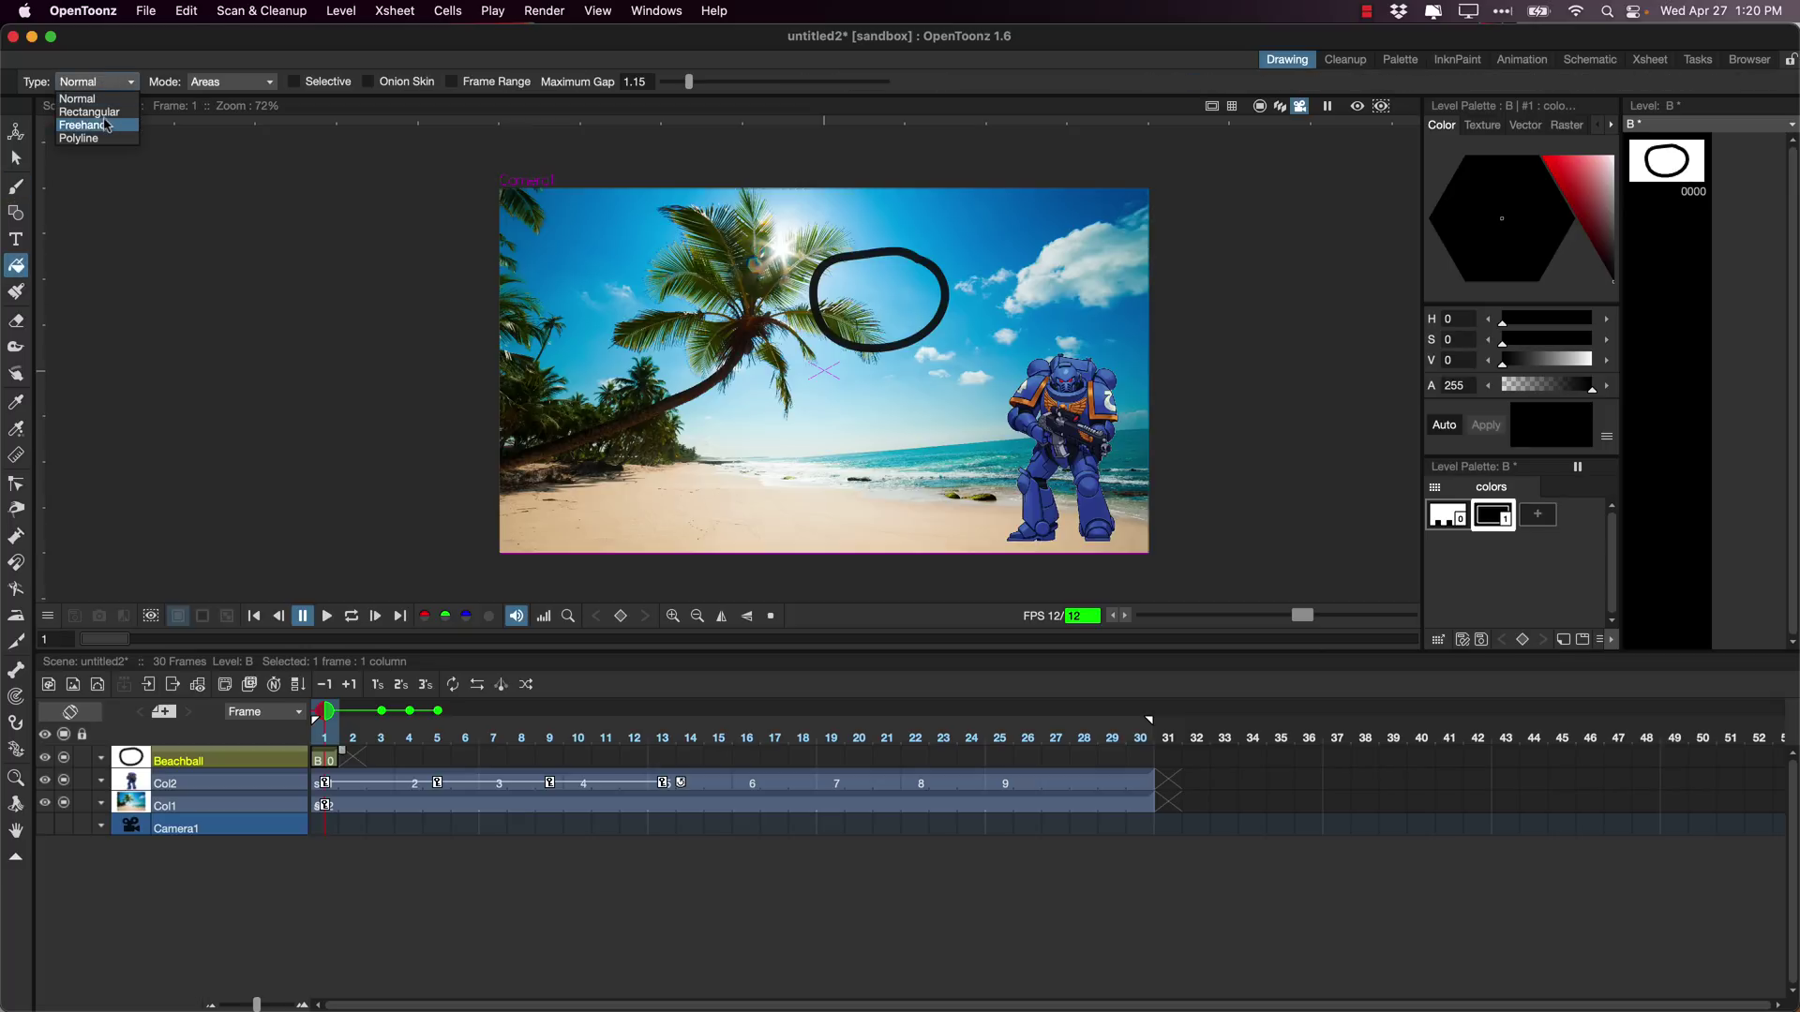
{"action": "left_click", "coordinate": [206, 86]}
{"action": "left_click", "coordinate": [206, 85]}
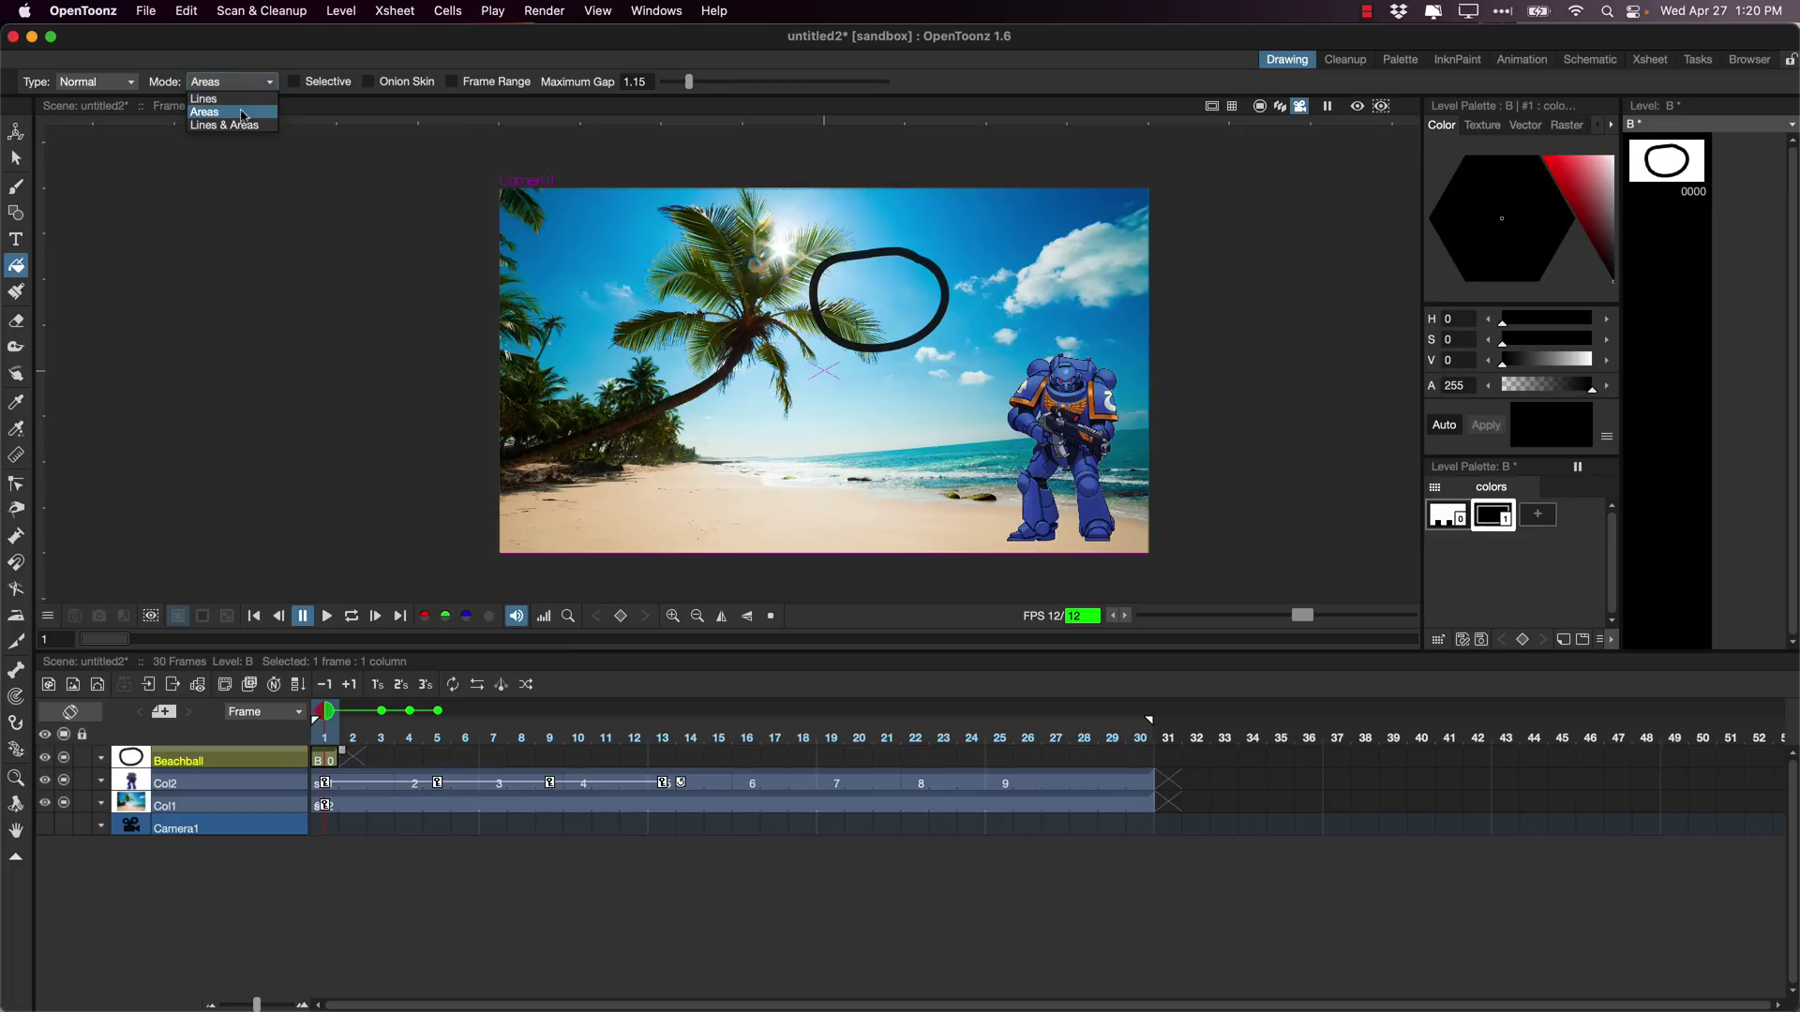
{"action": "left_click", "coordinate": [96, 83]}
{"action": "left_click", "coordinate": [96, 84]}
{"action": "left_click", "coordinate": [98, 82]}
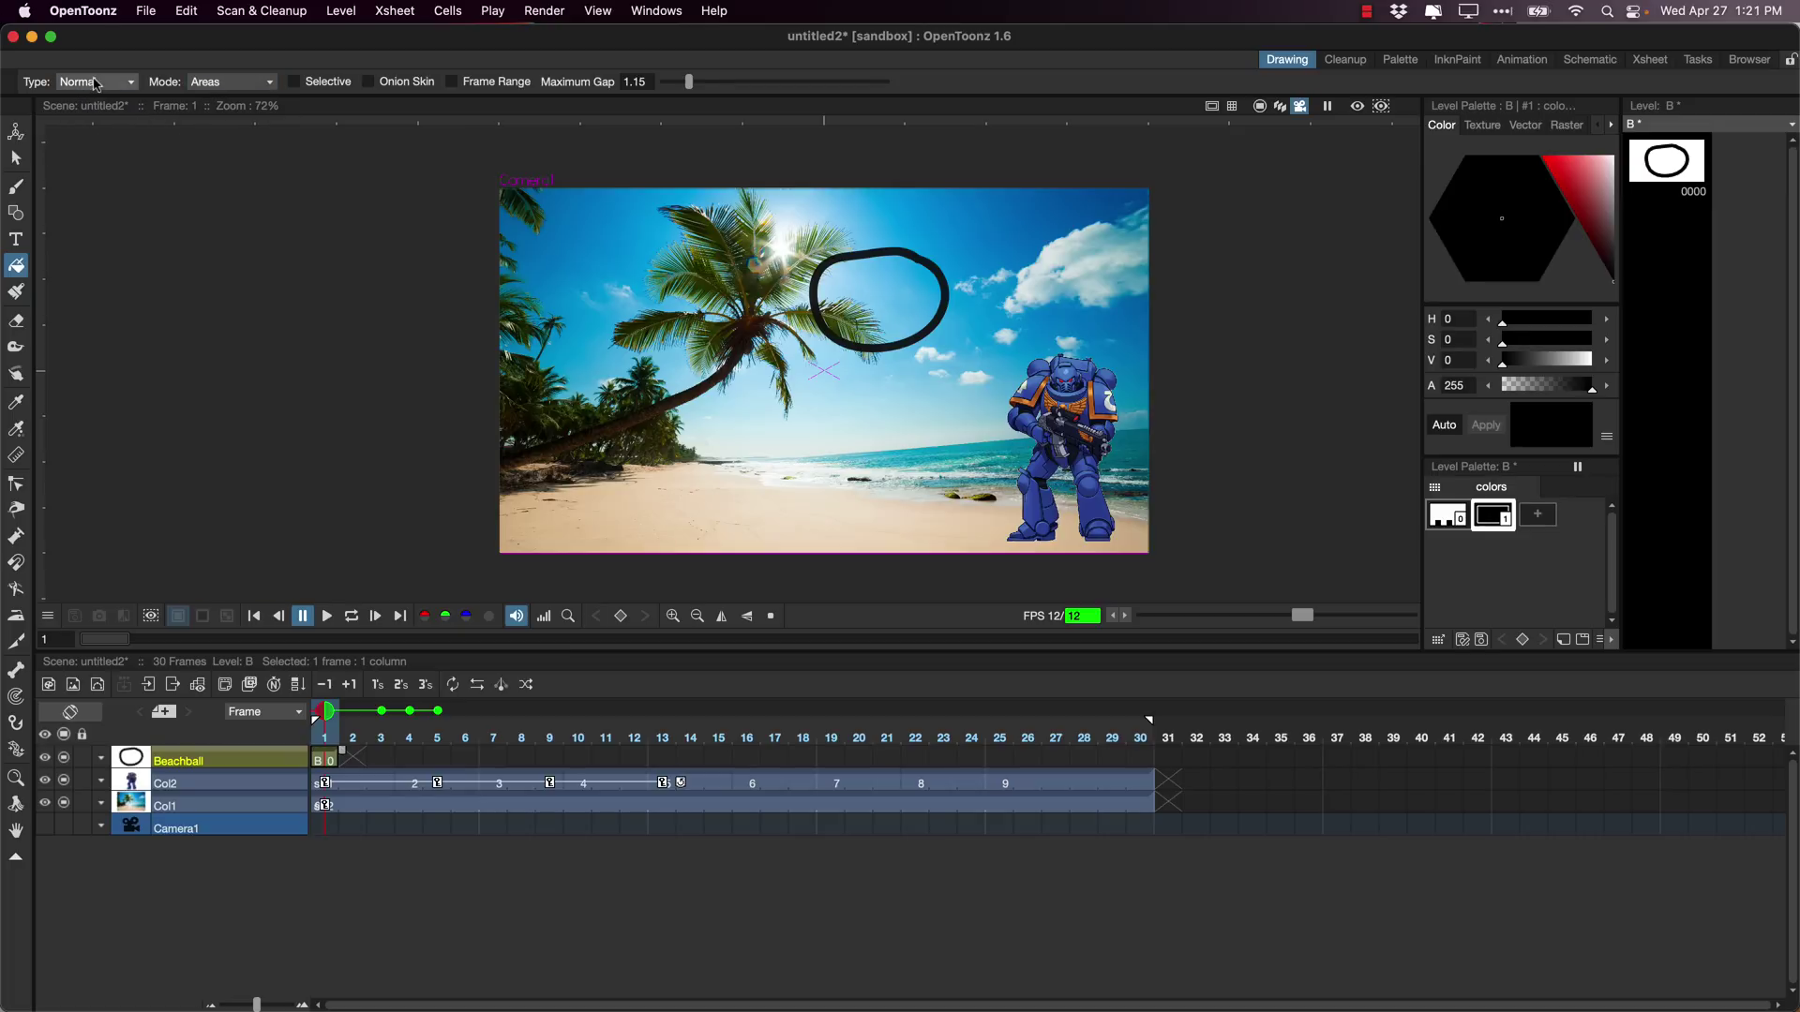
{"action": "left_click", "coordinate": [98, 83]}
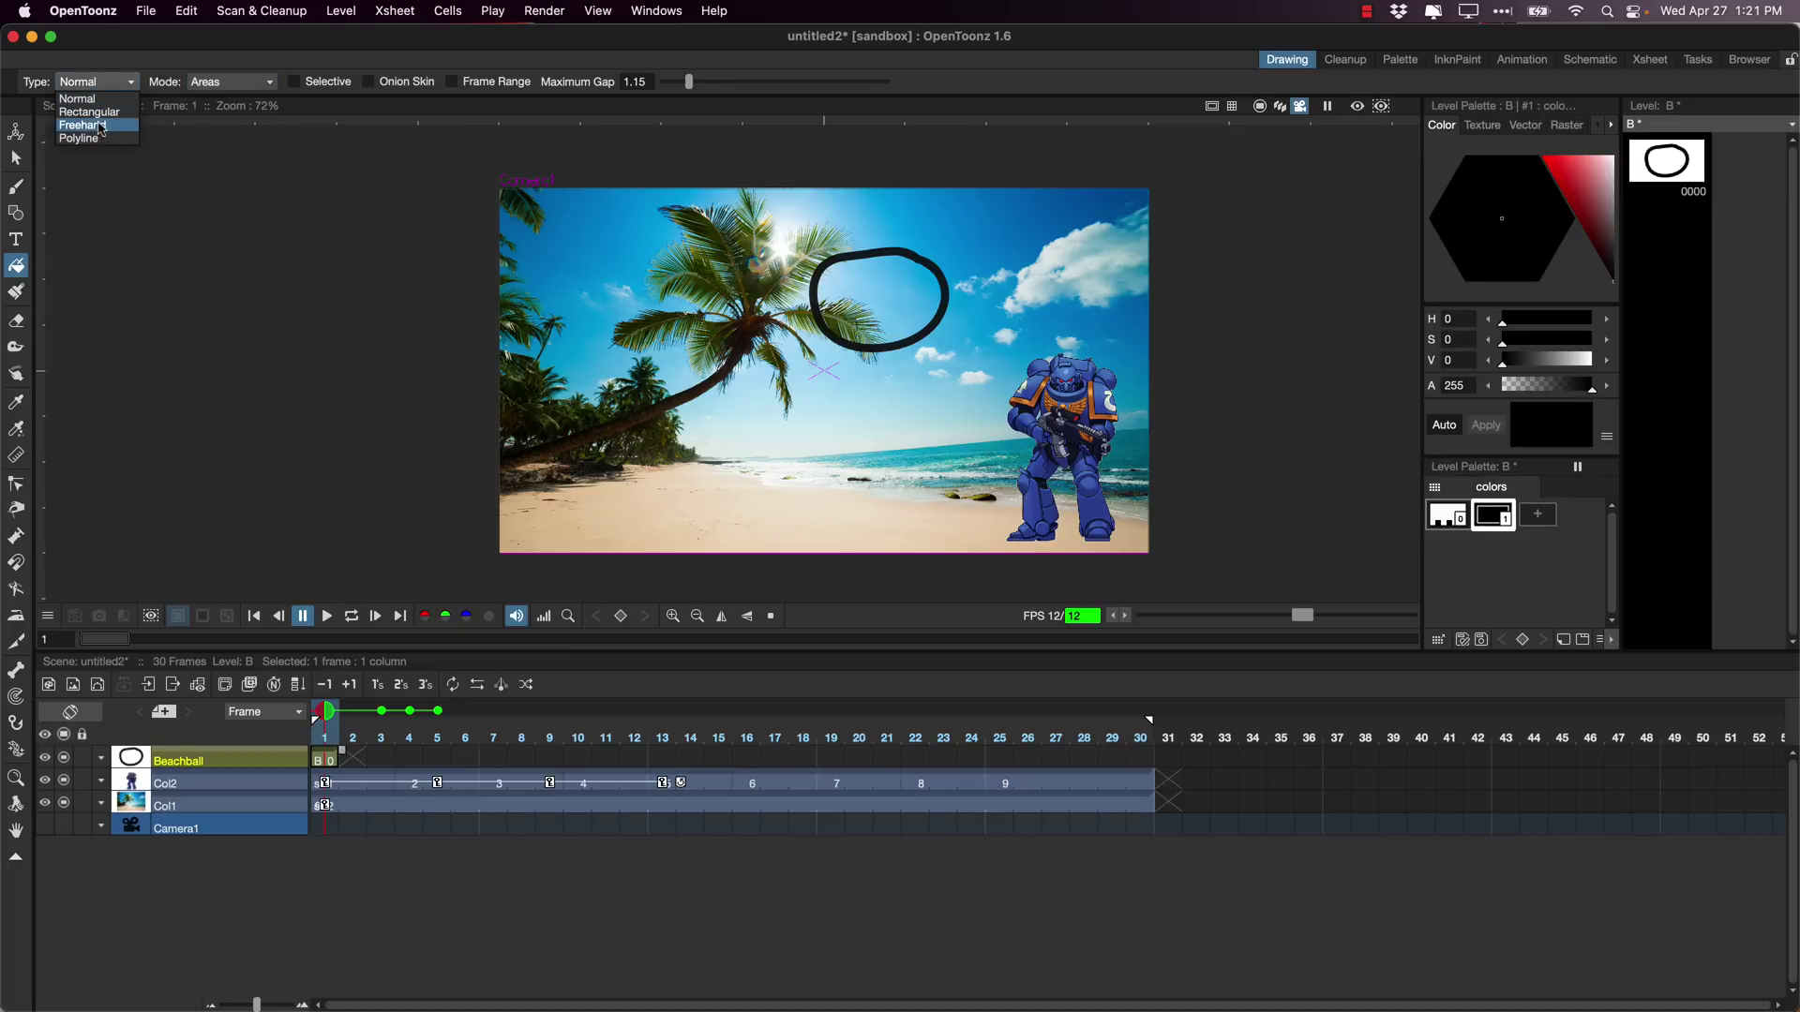
{"action": "left_click", "coordinate": [96, 100]}
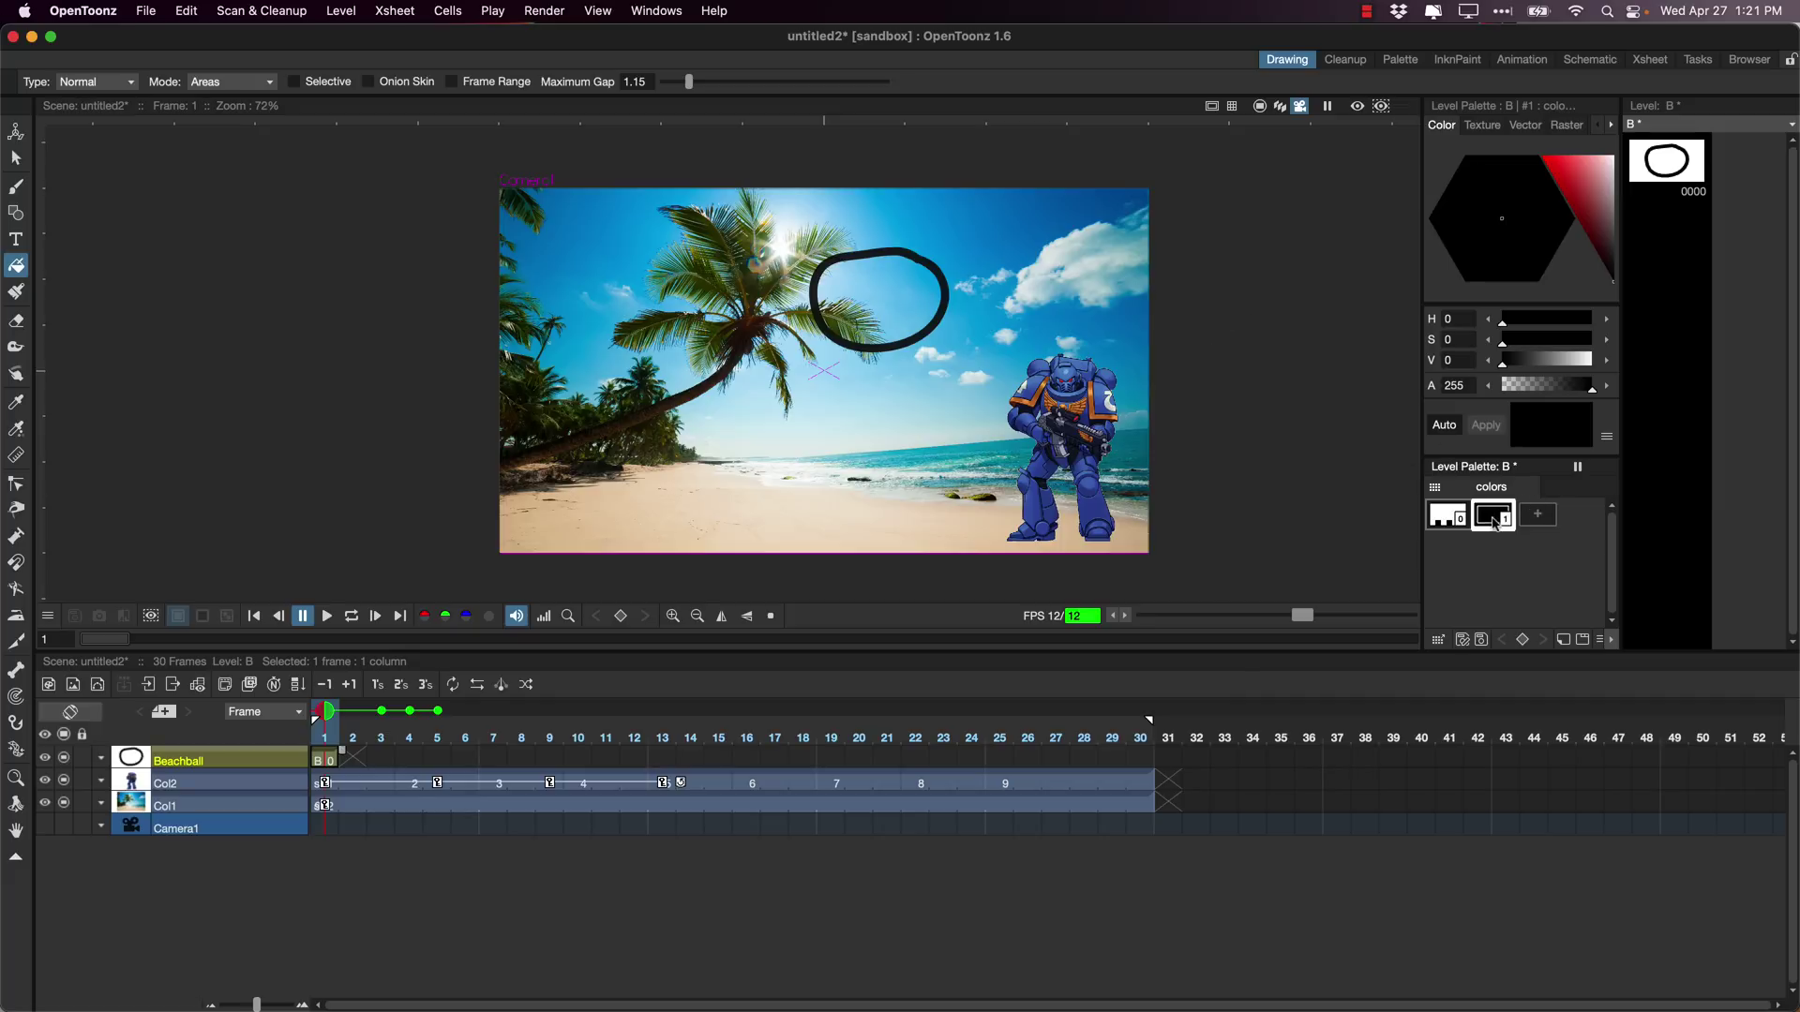
Add palette style 2, make it red, and fill the beach ball outline with it.
{"action": "left_click", "coordinate": [1537, 518]}
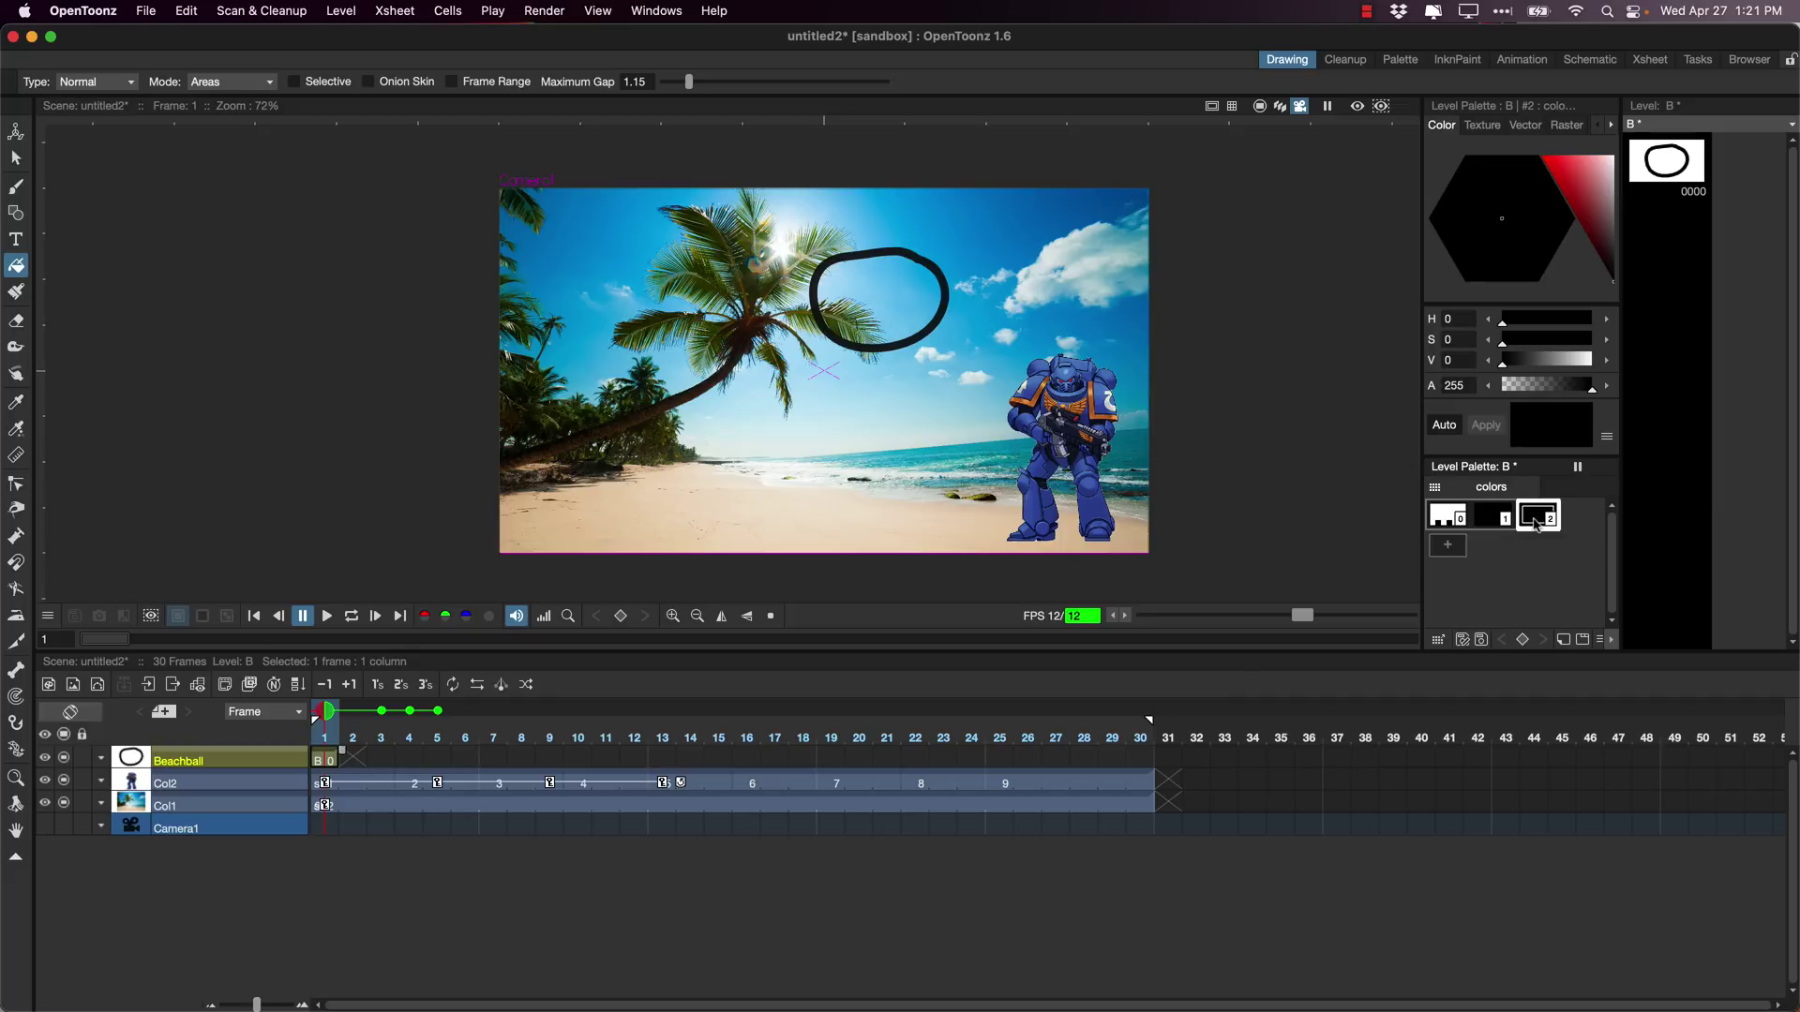
{"action": "double_click", "coordinate": [1537, 523]}
{"action": "left_click_drag", "start_coordinate": [981, 354], "coordinate": [982, 400]}
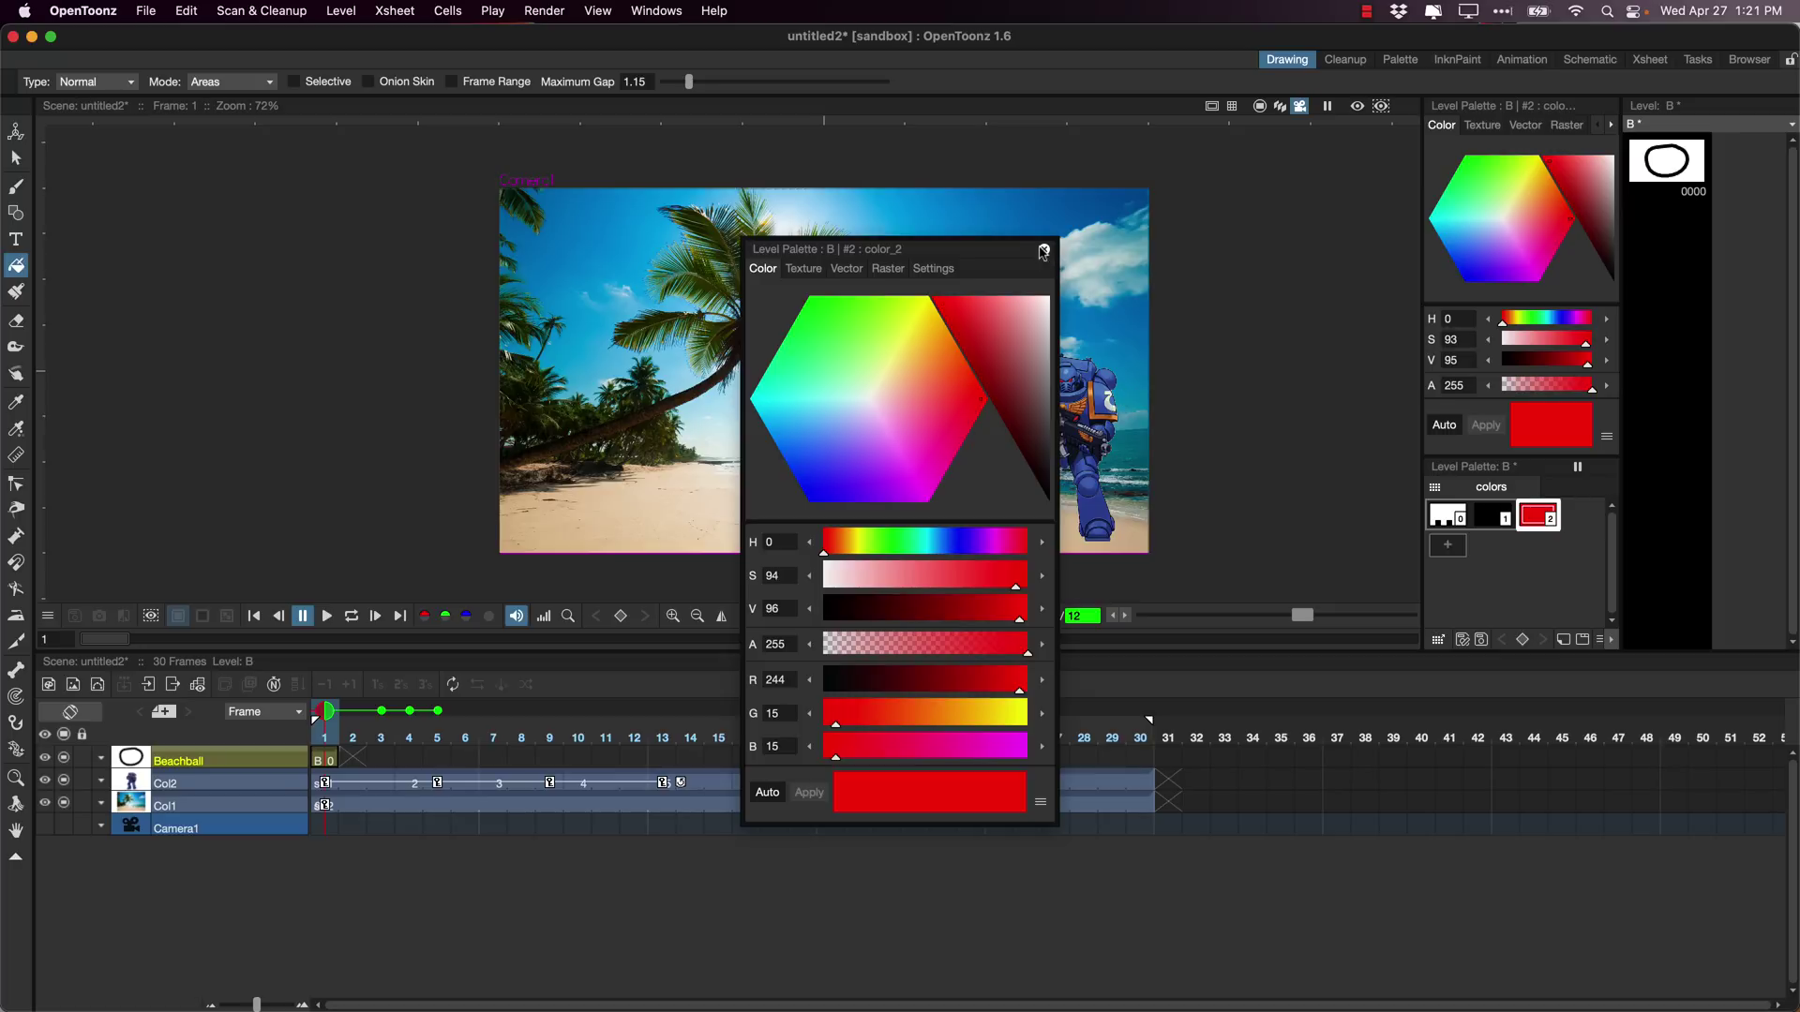
{"action": "left_click", "coordinate": [914, 256]}
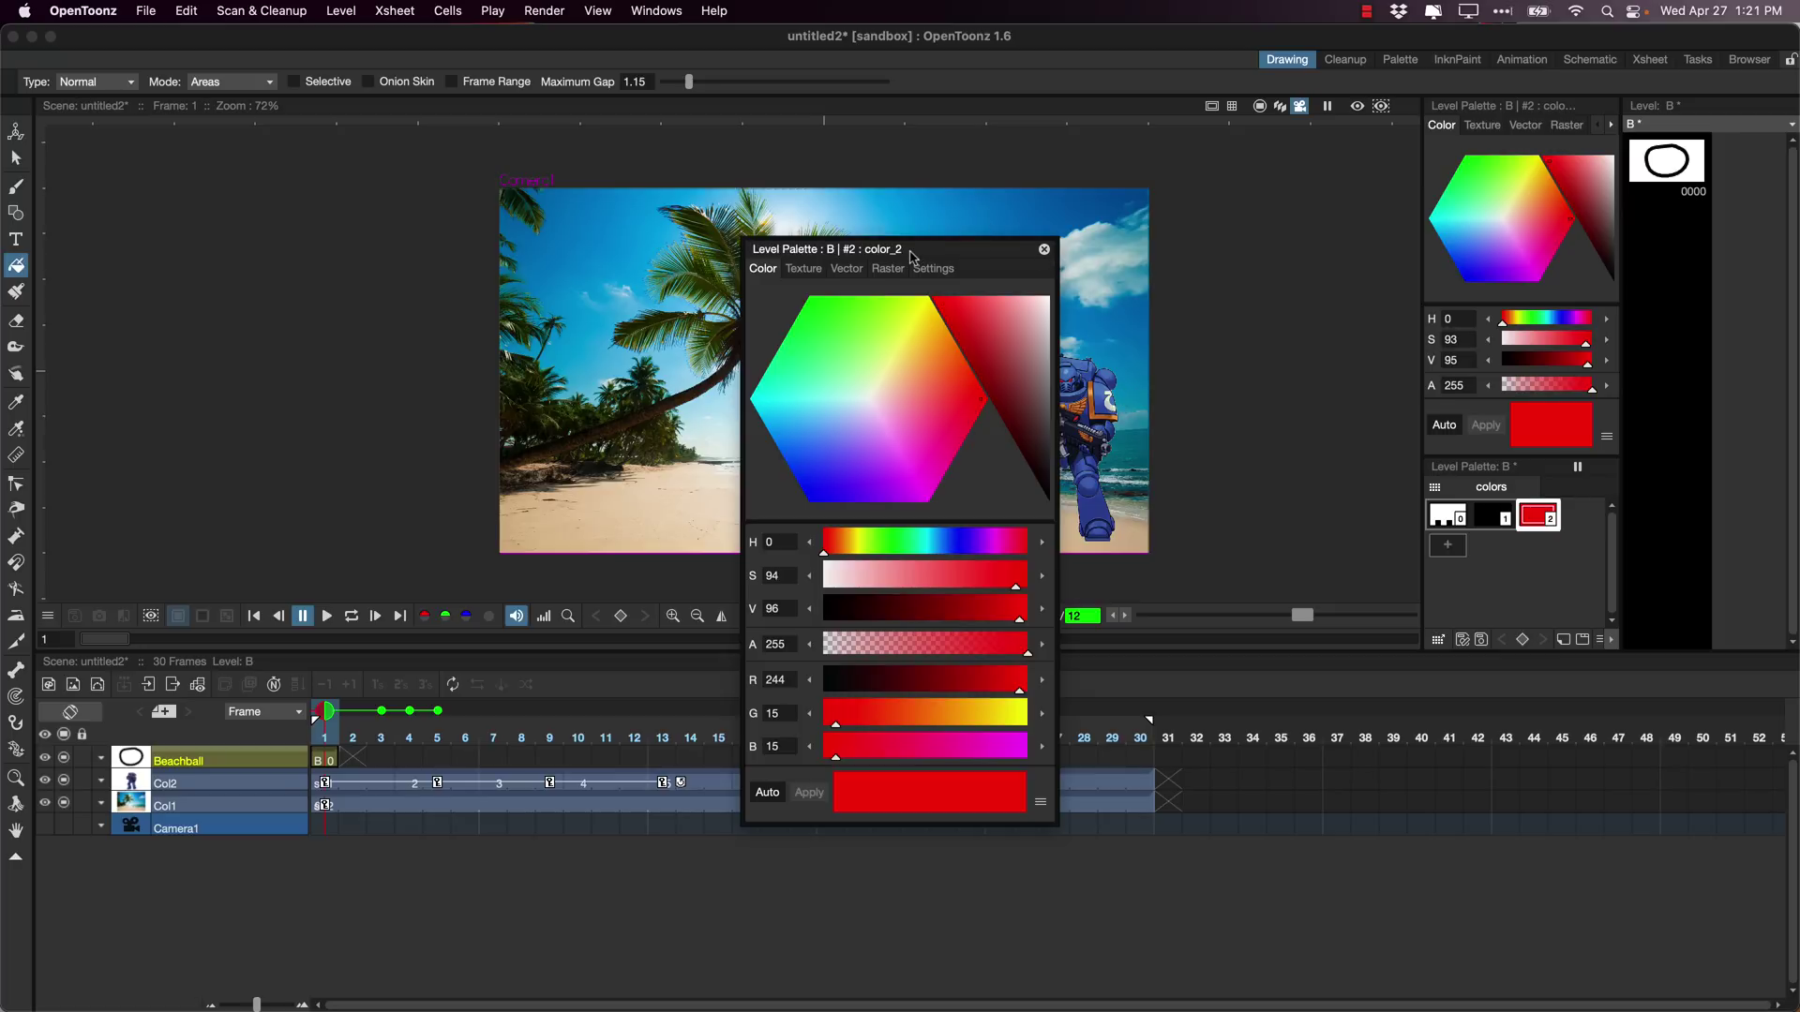
{"action": "left_click", "coordinate": [1043, 249]}
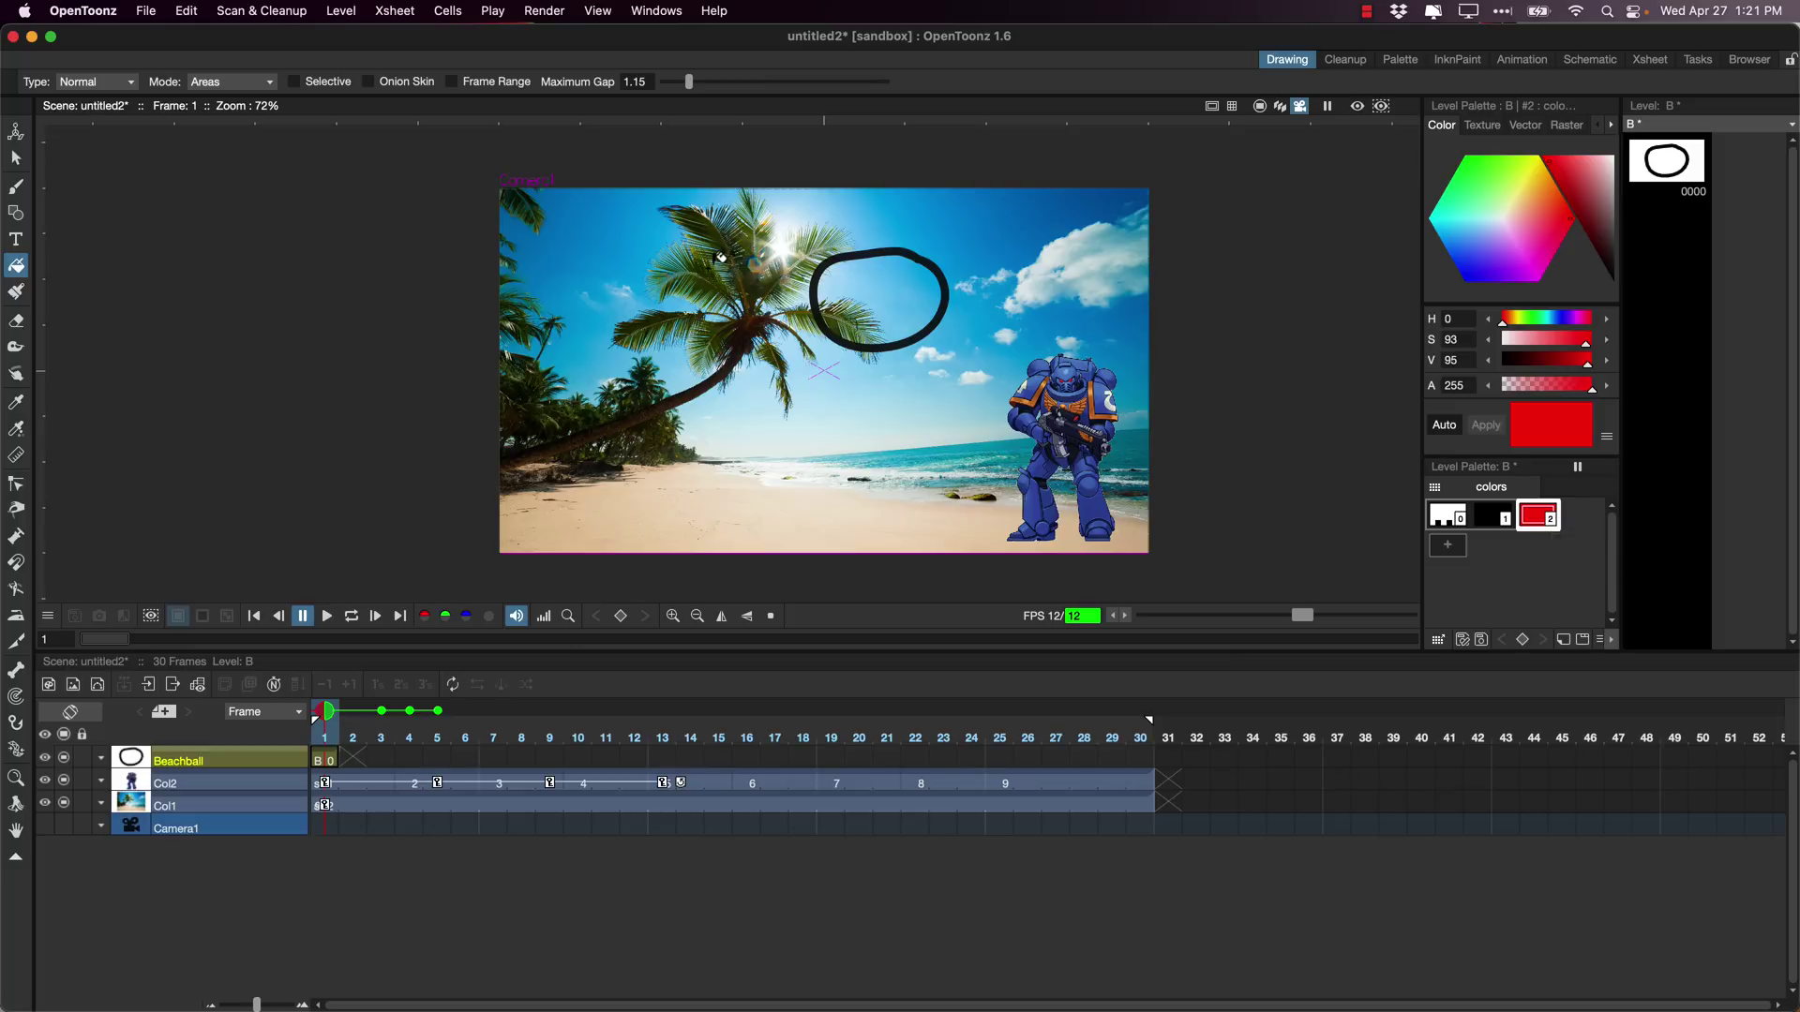
{"action": "left_click", "coordinate": [889, 283]}
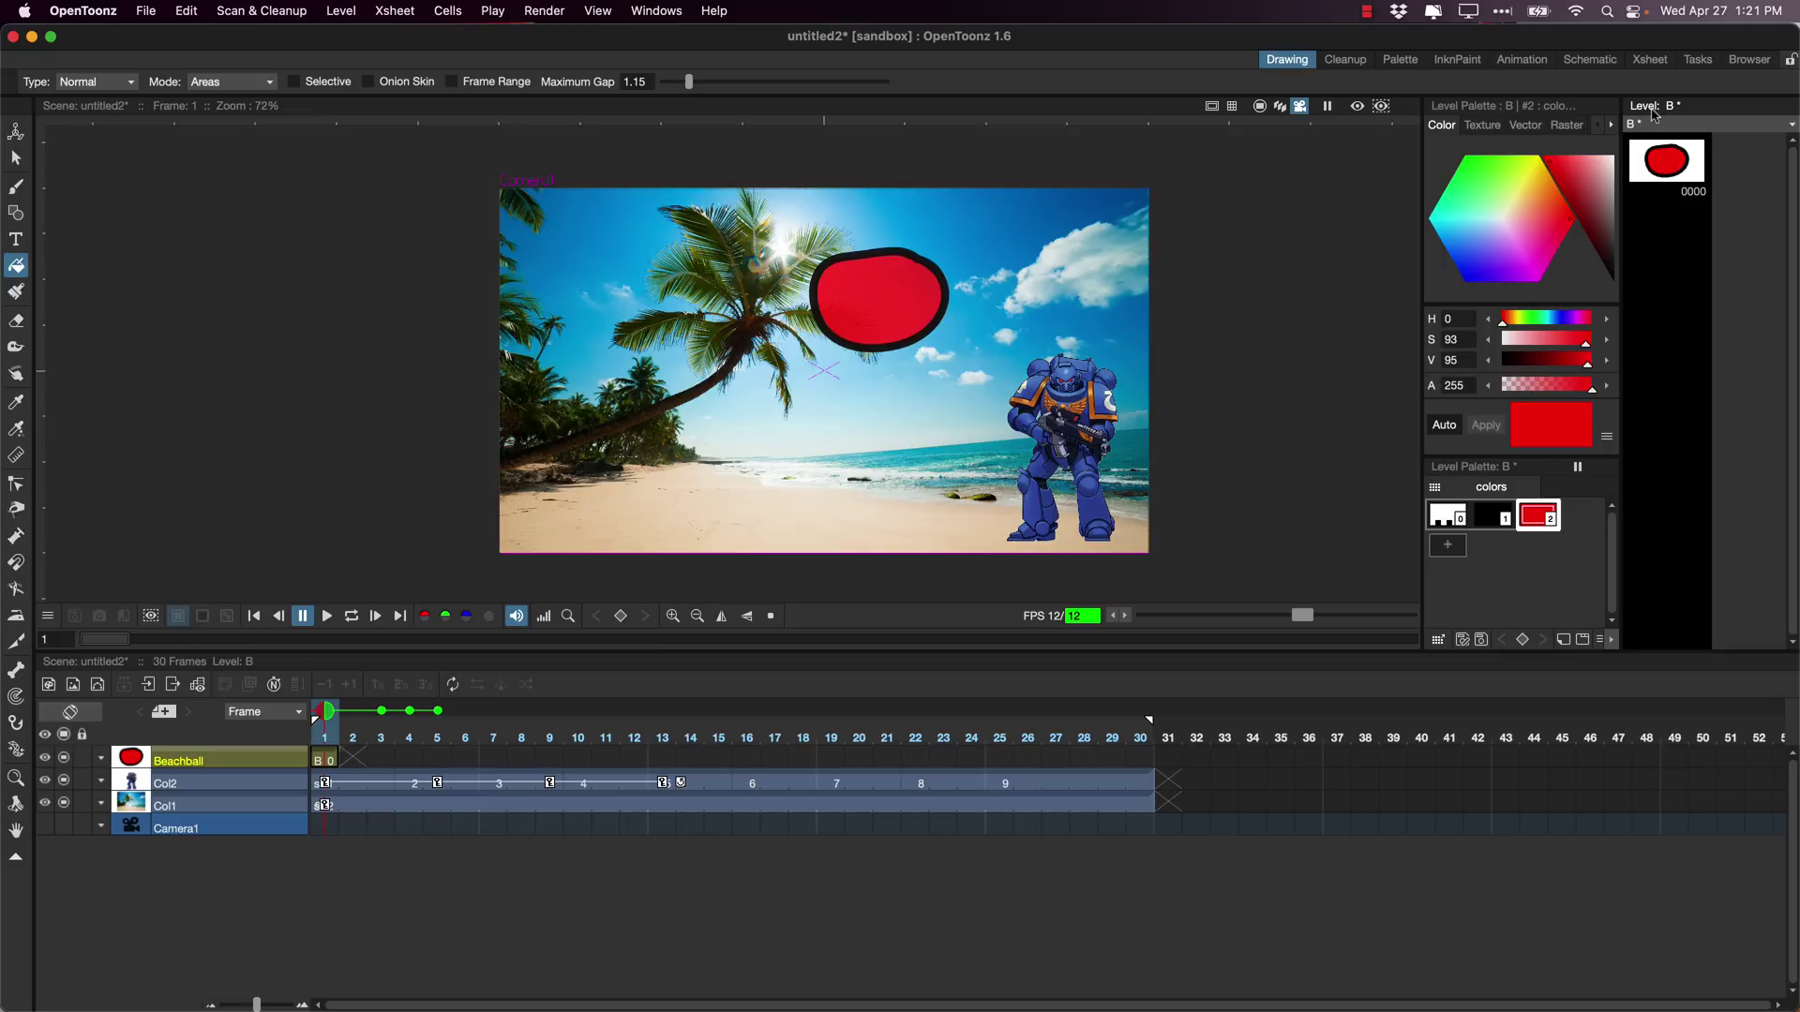
Go to frame 6 on Beachball, turning off onion skin for frames 2 and 4 and strengthening frame 5's.
{"action": "left_click", "coordinate": [199, 788]}
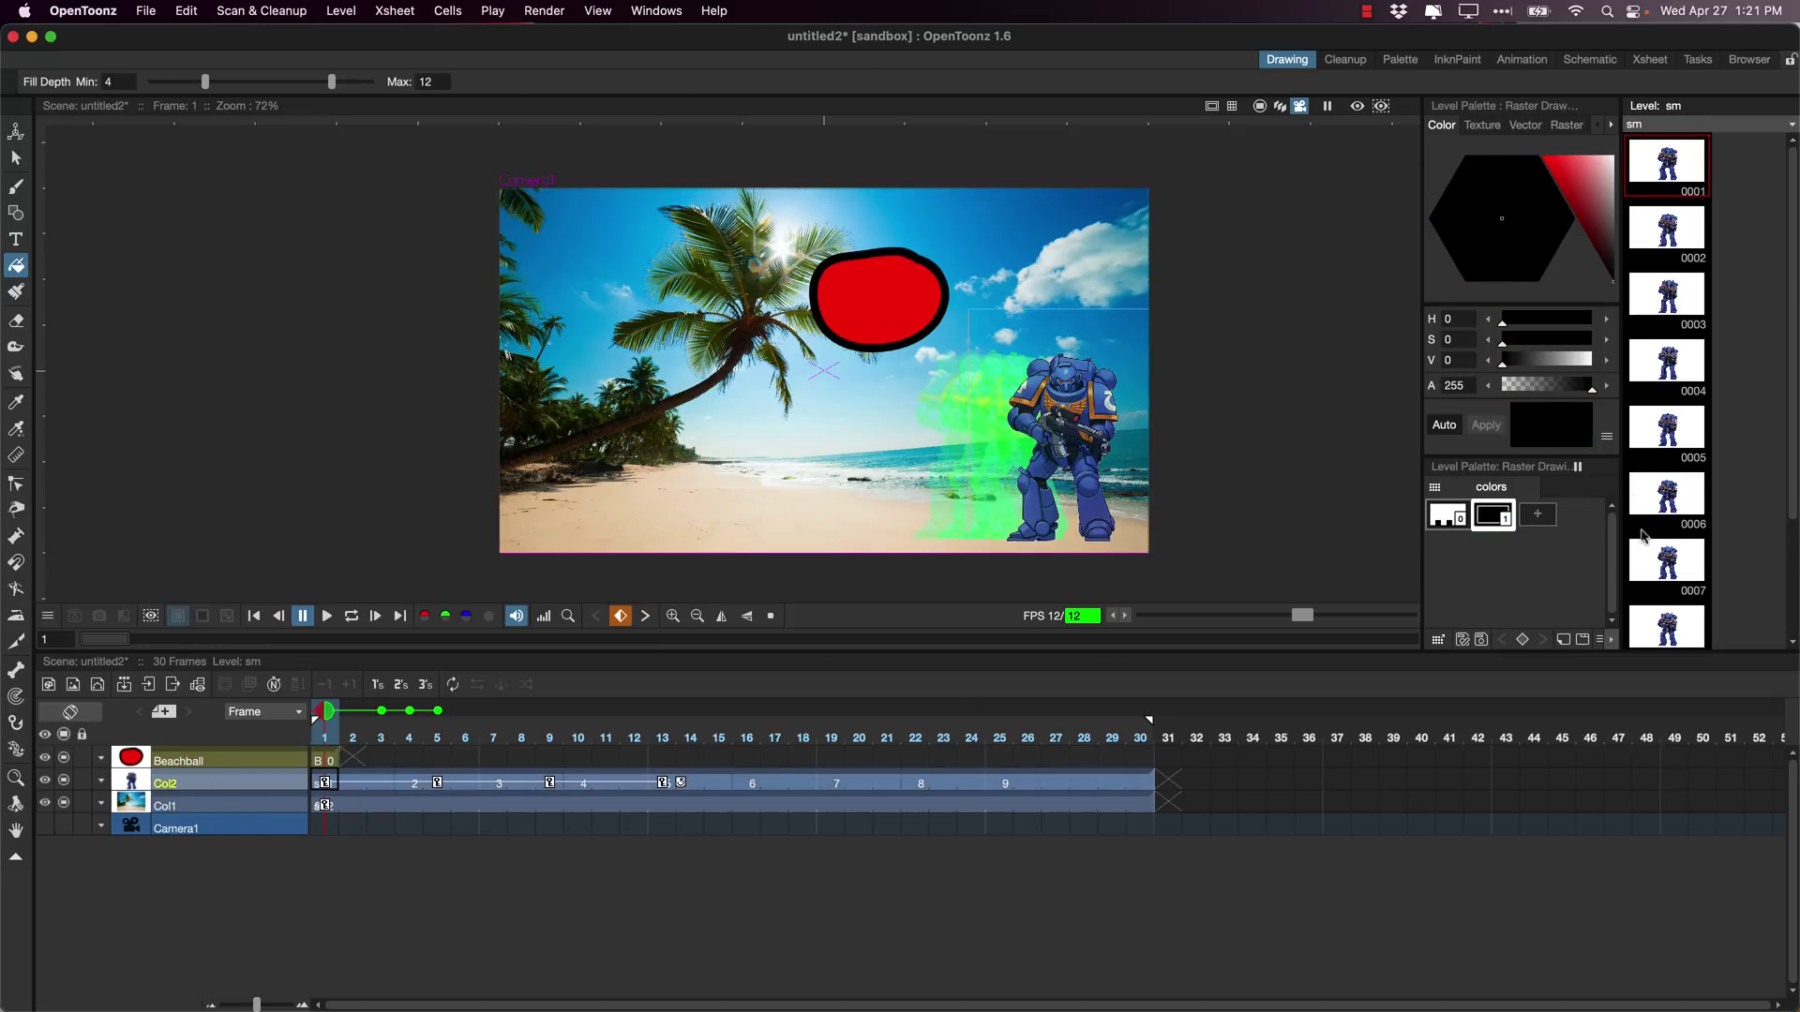
{"action": "left_click", "coordinate": [198, 761]}
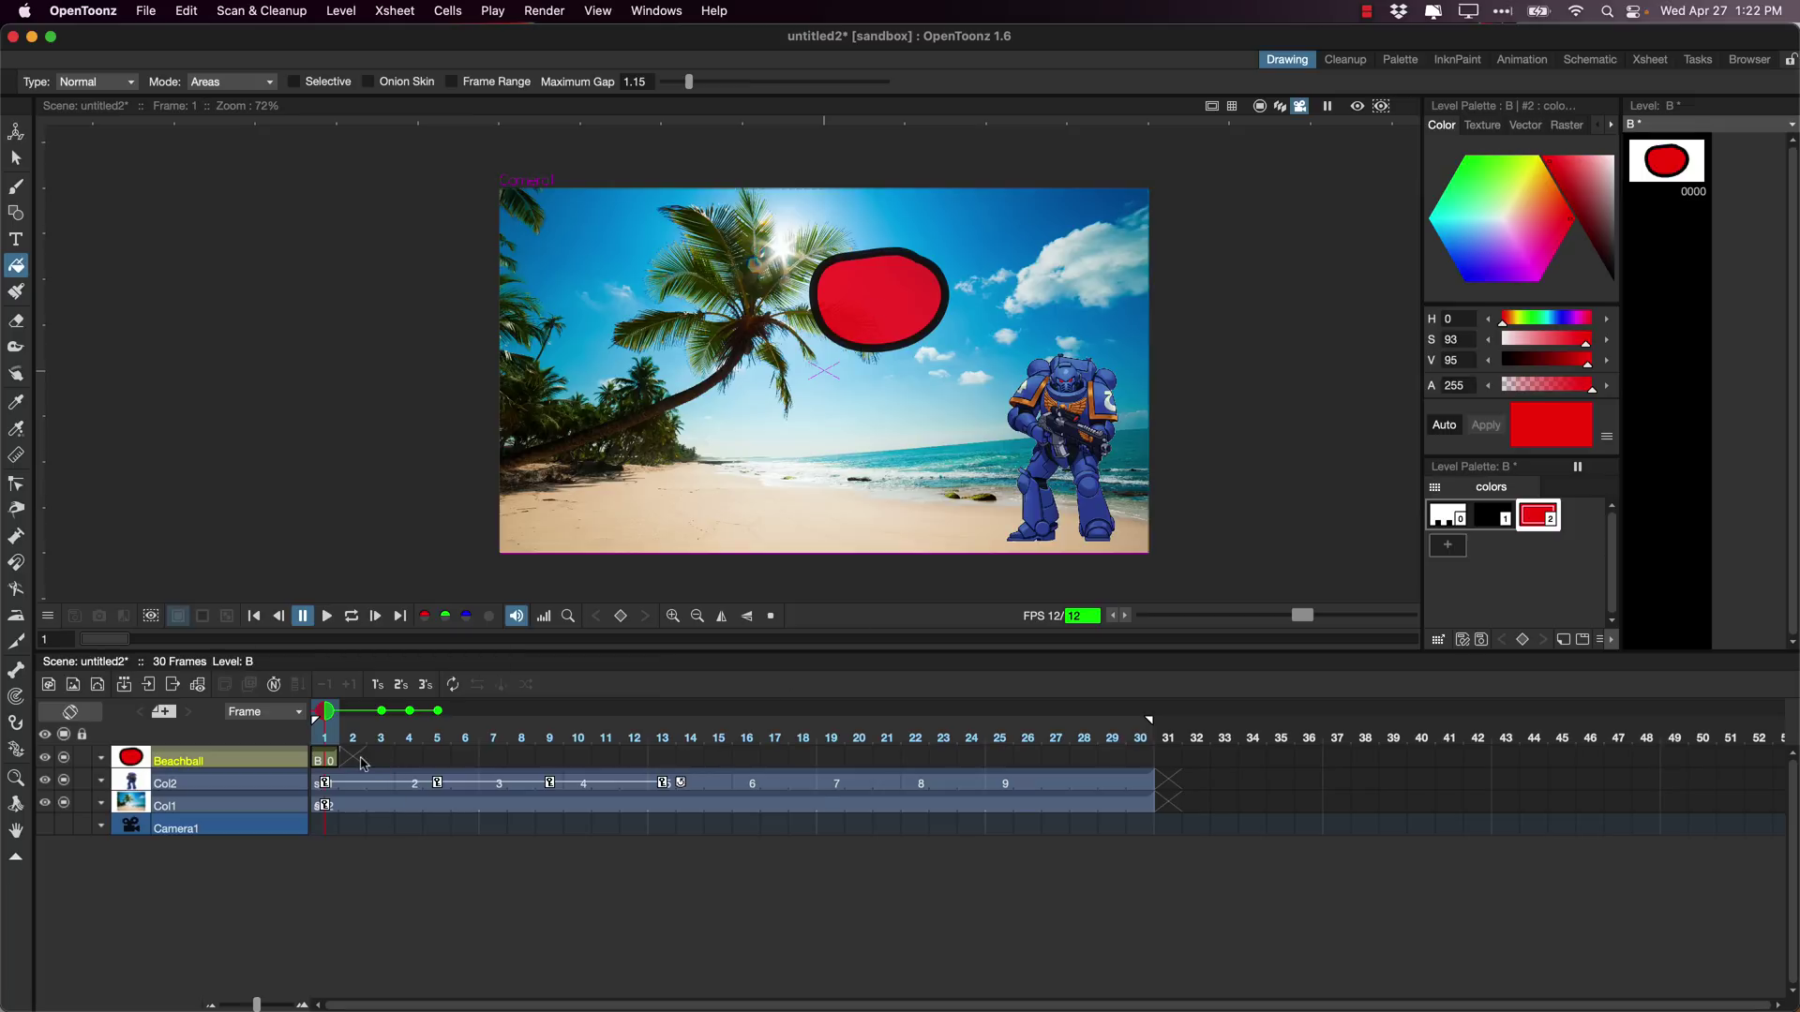
{"action": "left_click", "coordinate": [466, 745]}
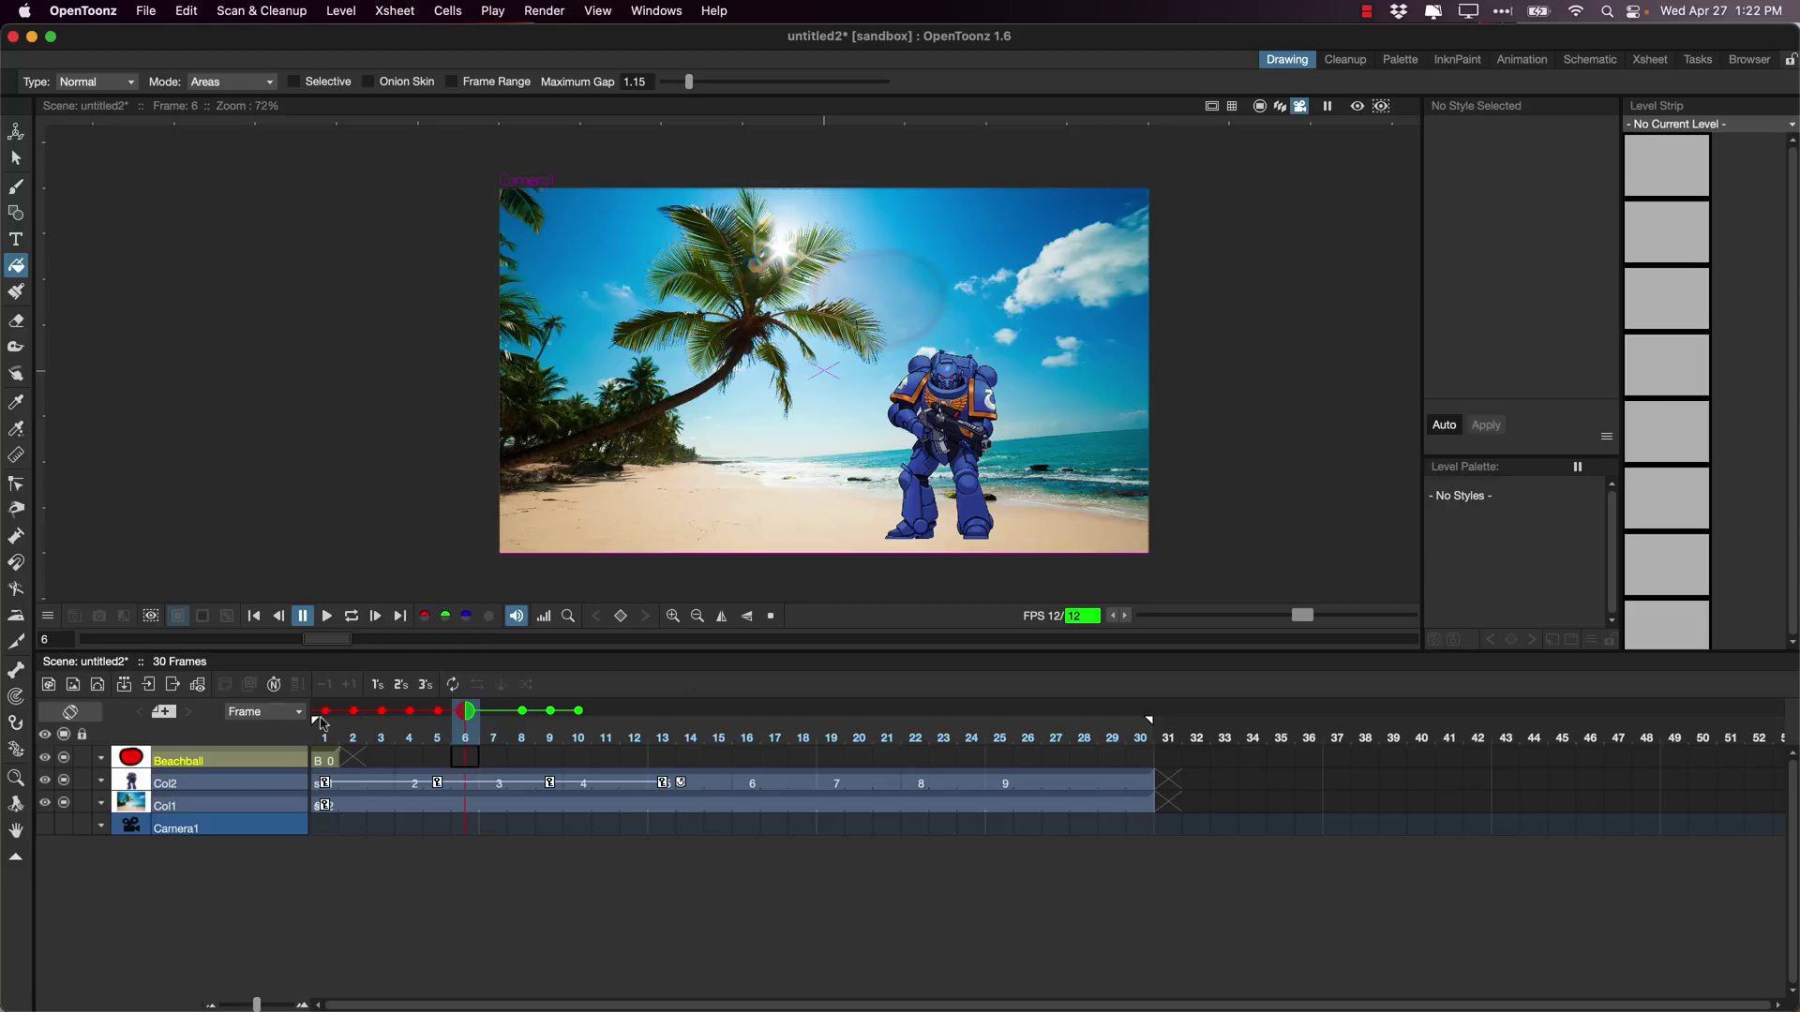
{"action": "left_click", "coordinate": [354, 712]}
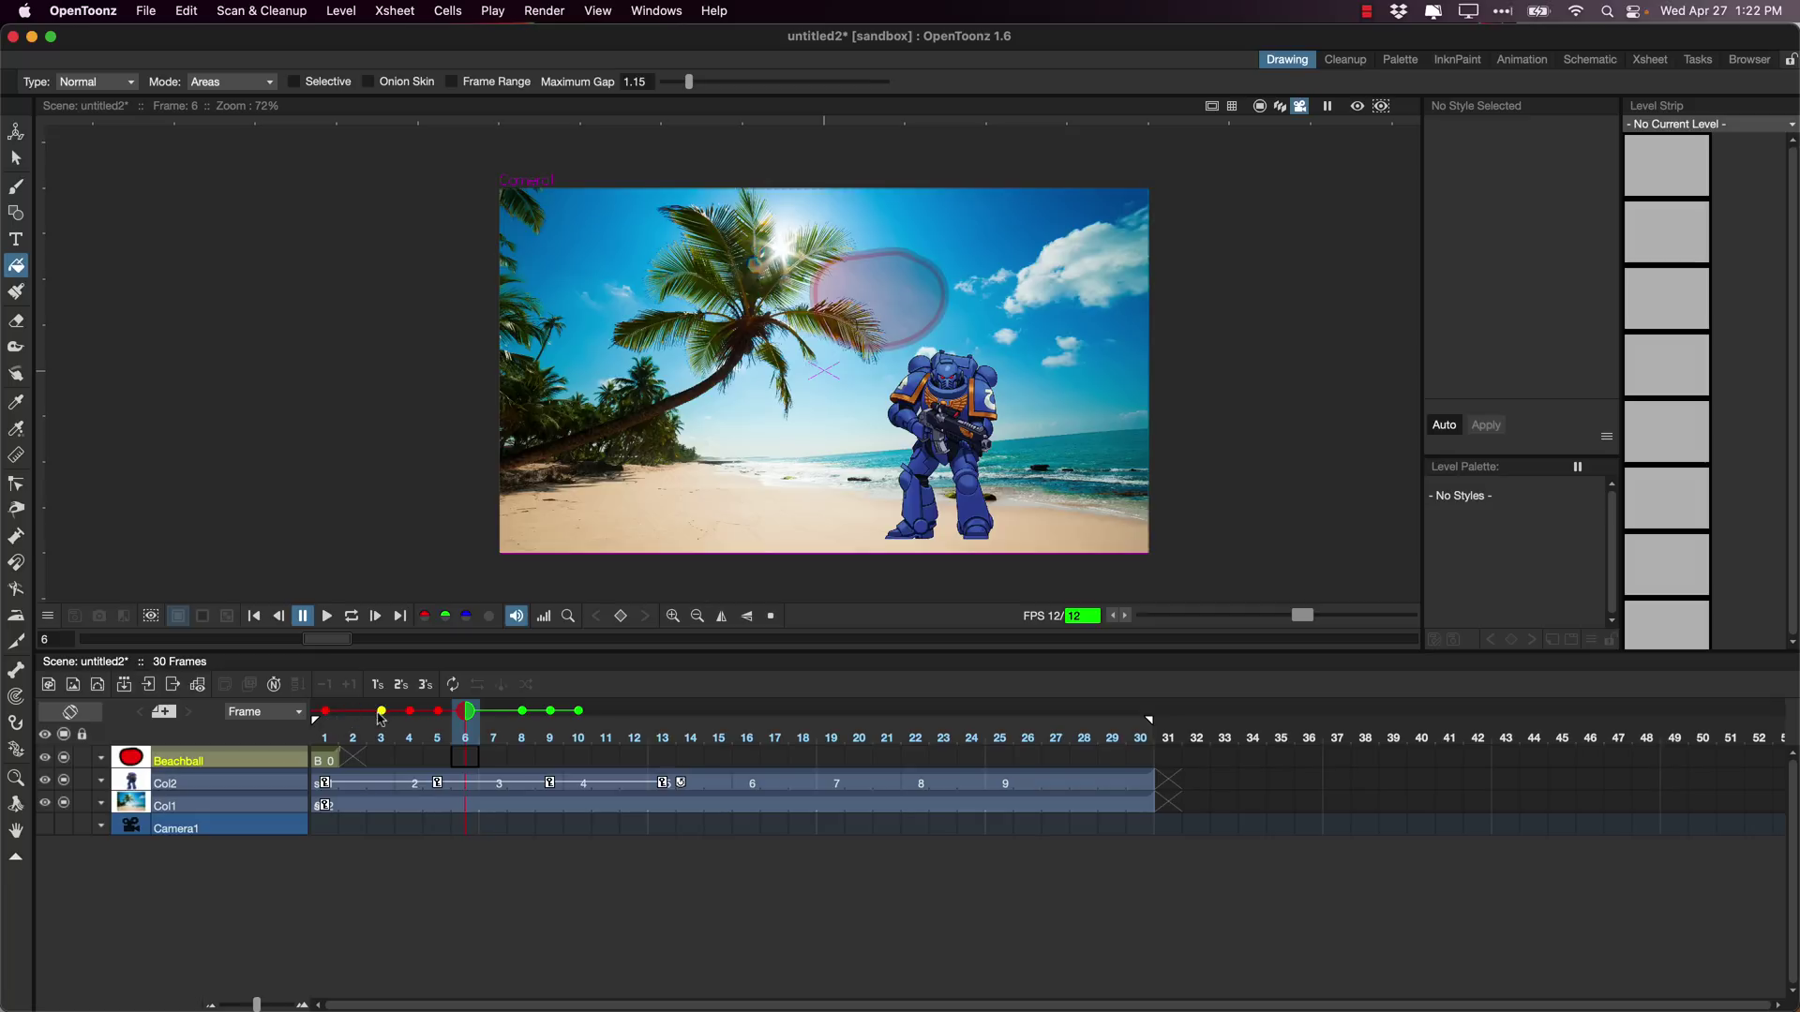
{"action": "left_click", "coordinate": [411, 713]}
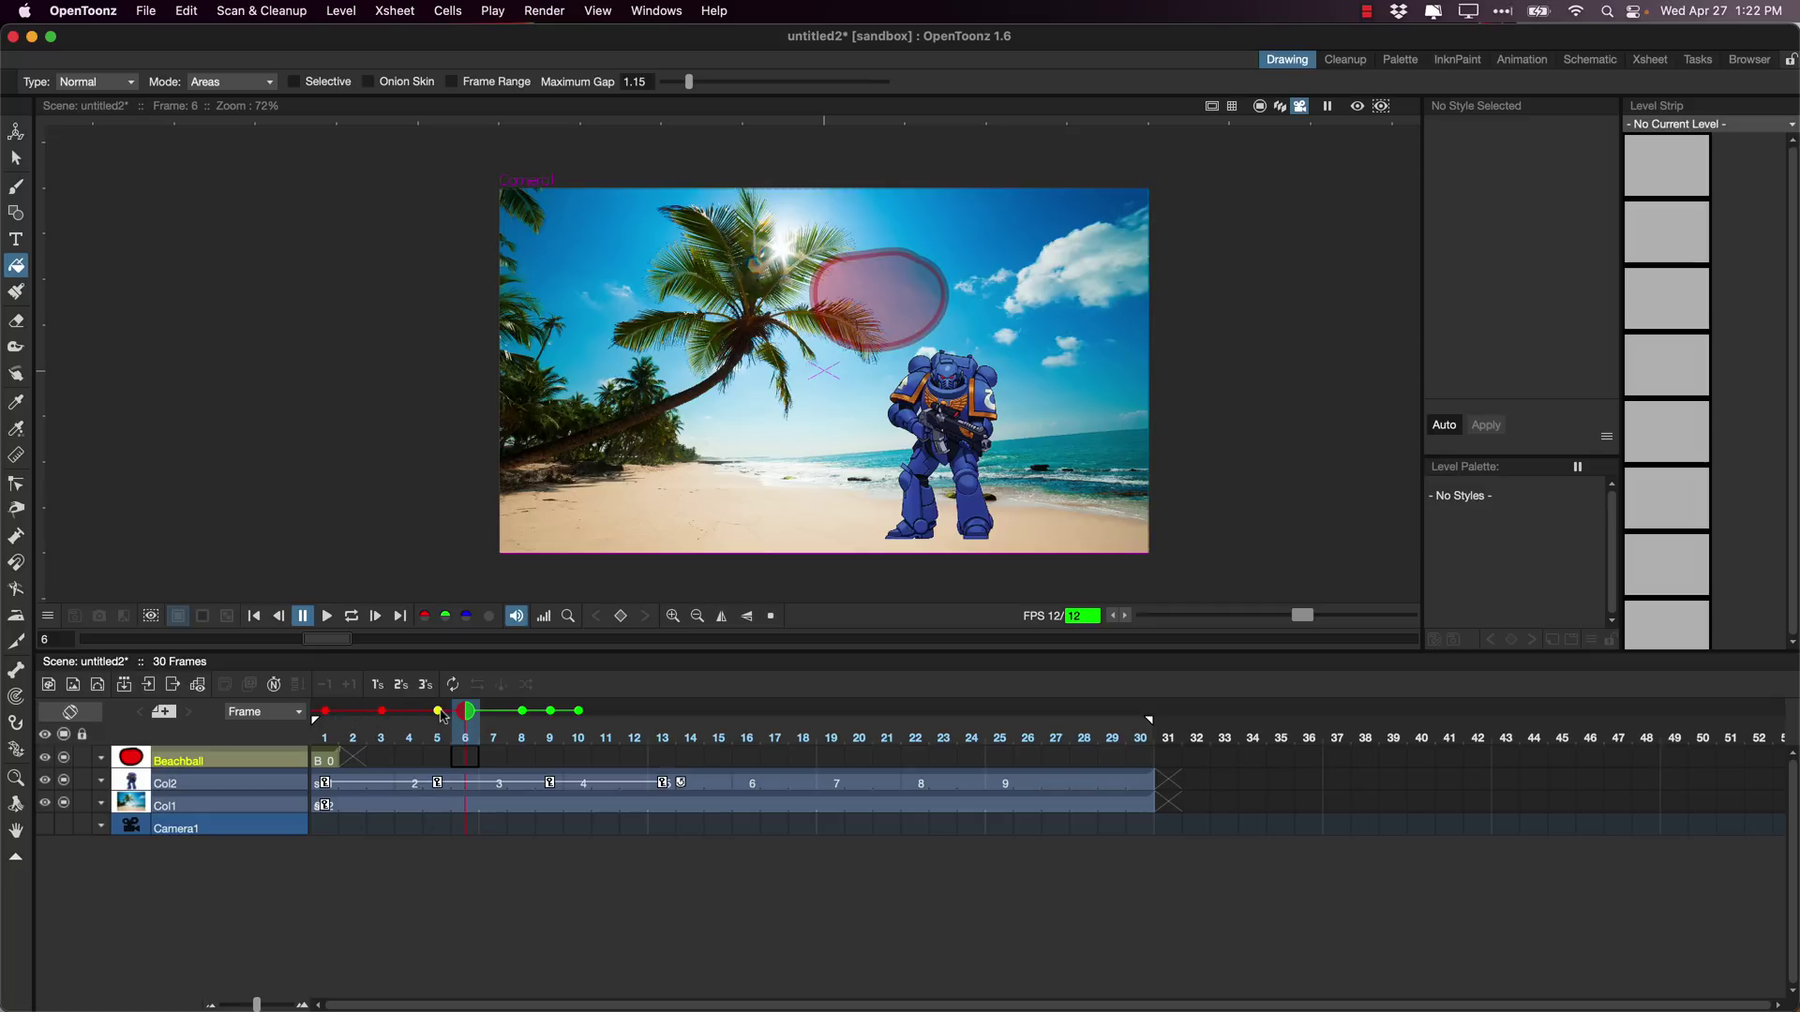
{"action": "left_click", "coordinate": [441, 714]}
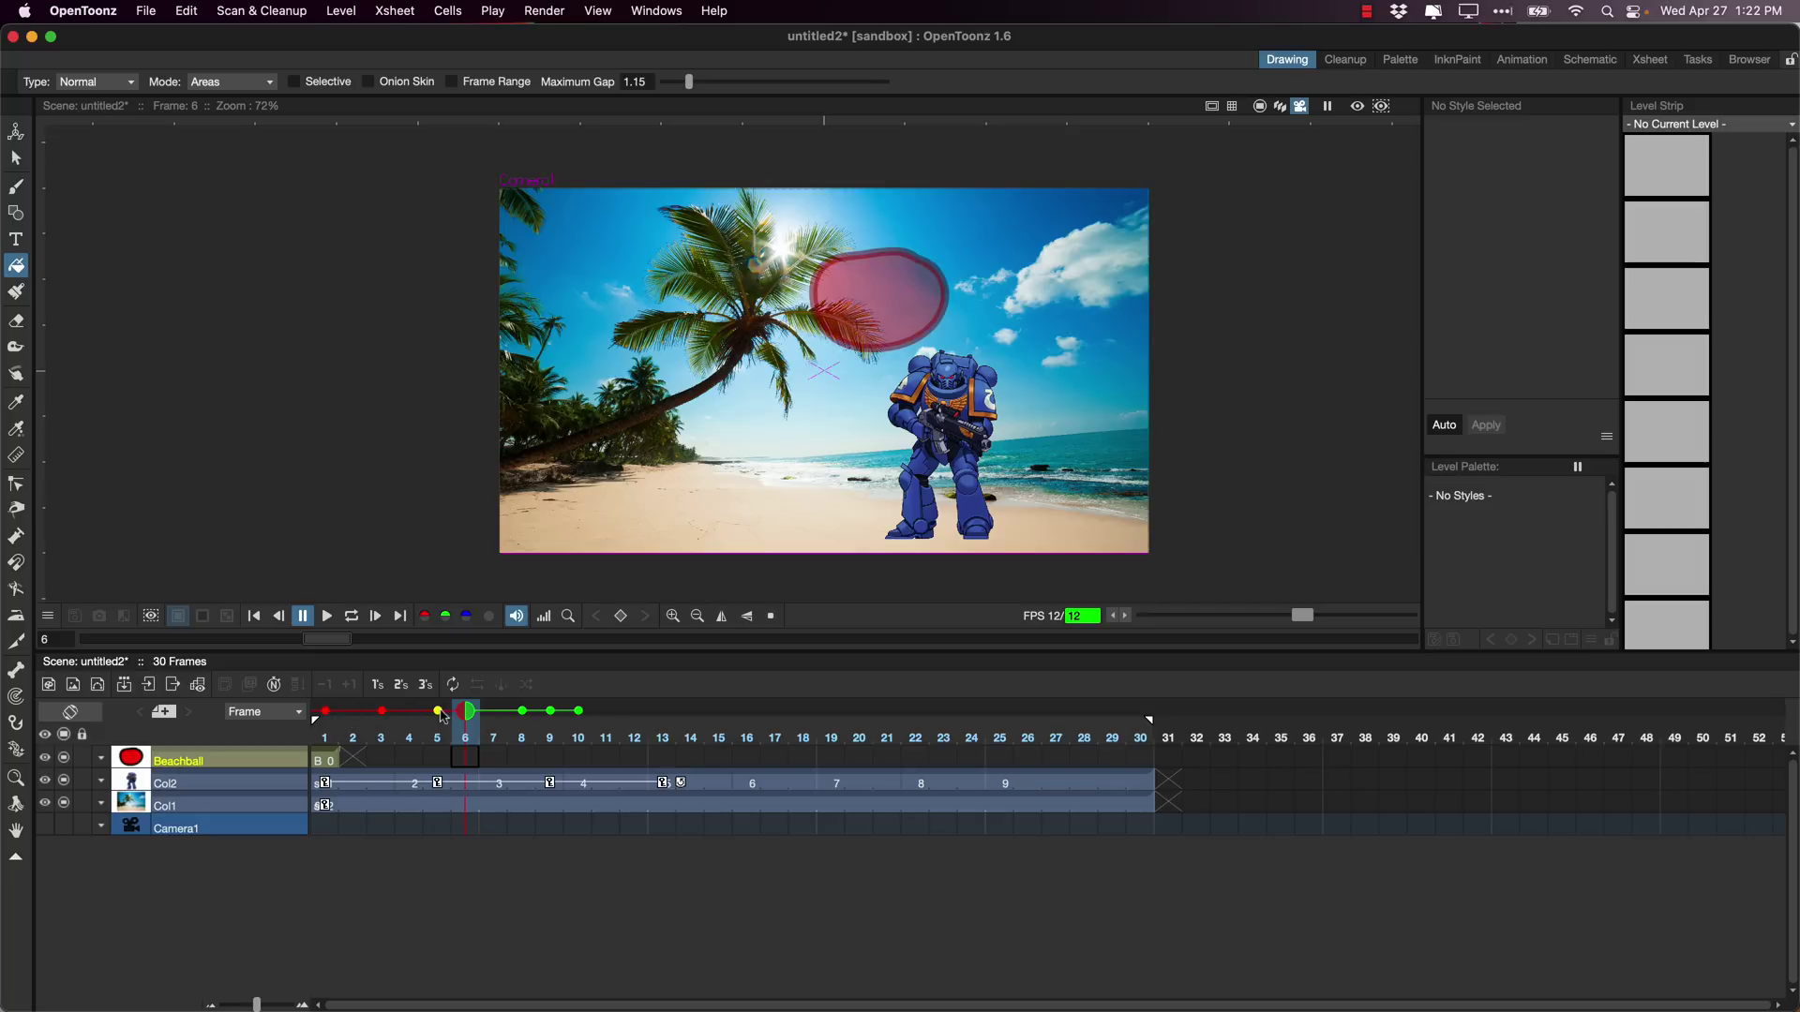
Try a red loop stroke around the marine's gun, then undo it.
{"action": "left_click", "coordinate": [16, 187]}
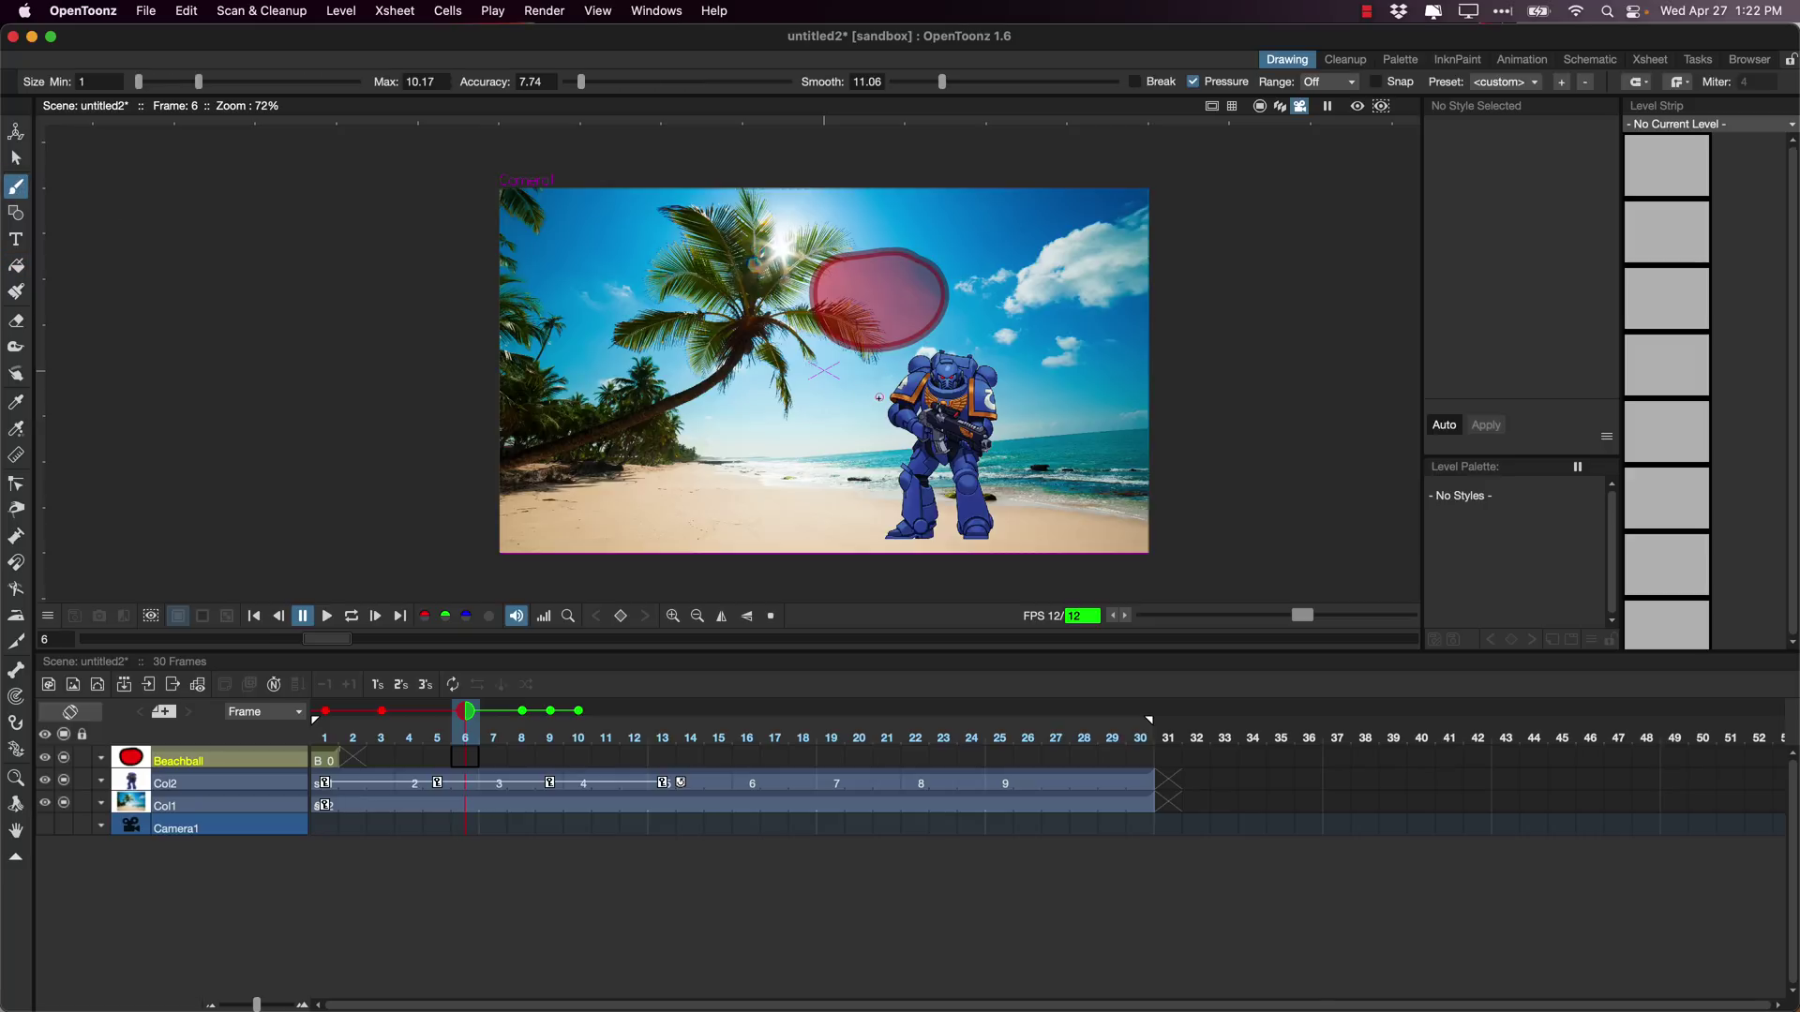
{"action": "mouse_move", "coordinate": [933, 413]}
{"action": "left_mouse_down"}
{"action": "mouse_move", "coordinate": [957, 459]}
{"action": "mouse_move", "coordinate": [838, 478]}
{"action": "mouse_move", "coordinate": [793, 439]}
{"action": "mouse_move", "coordinate": [832, 398]}
{"action": "left_mouse_up"}
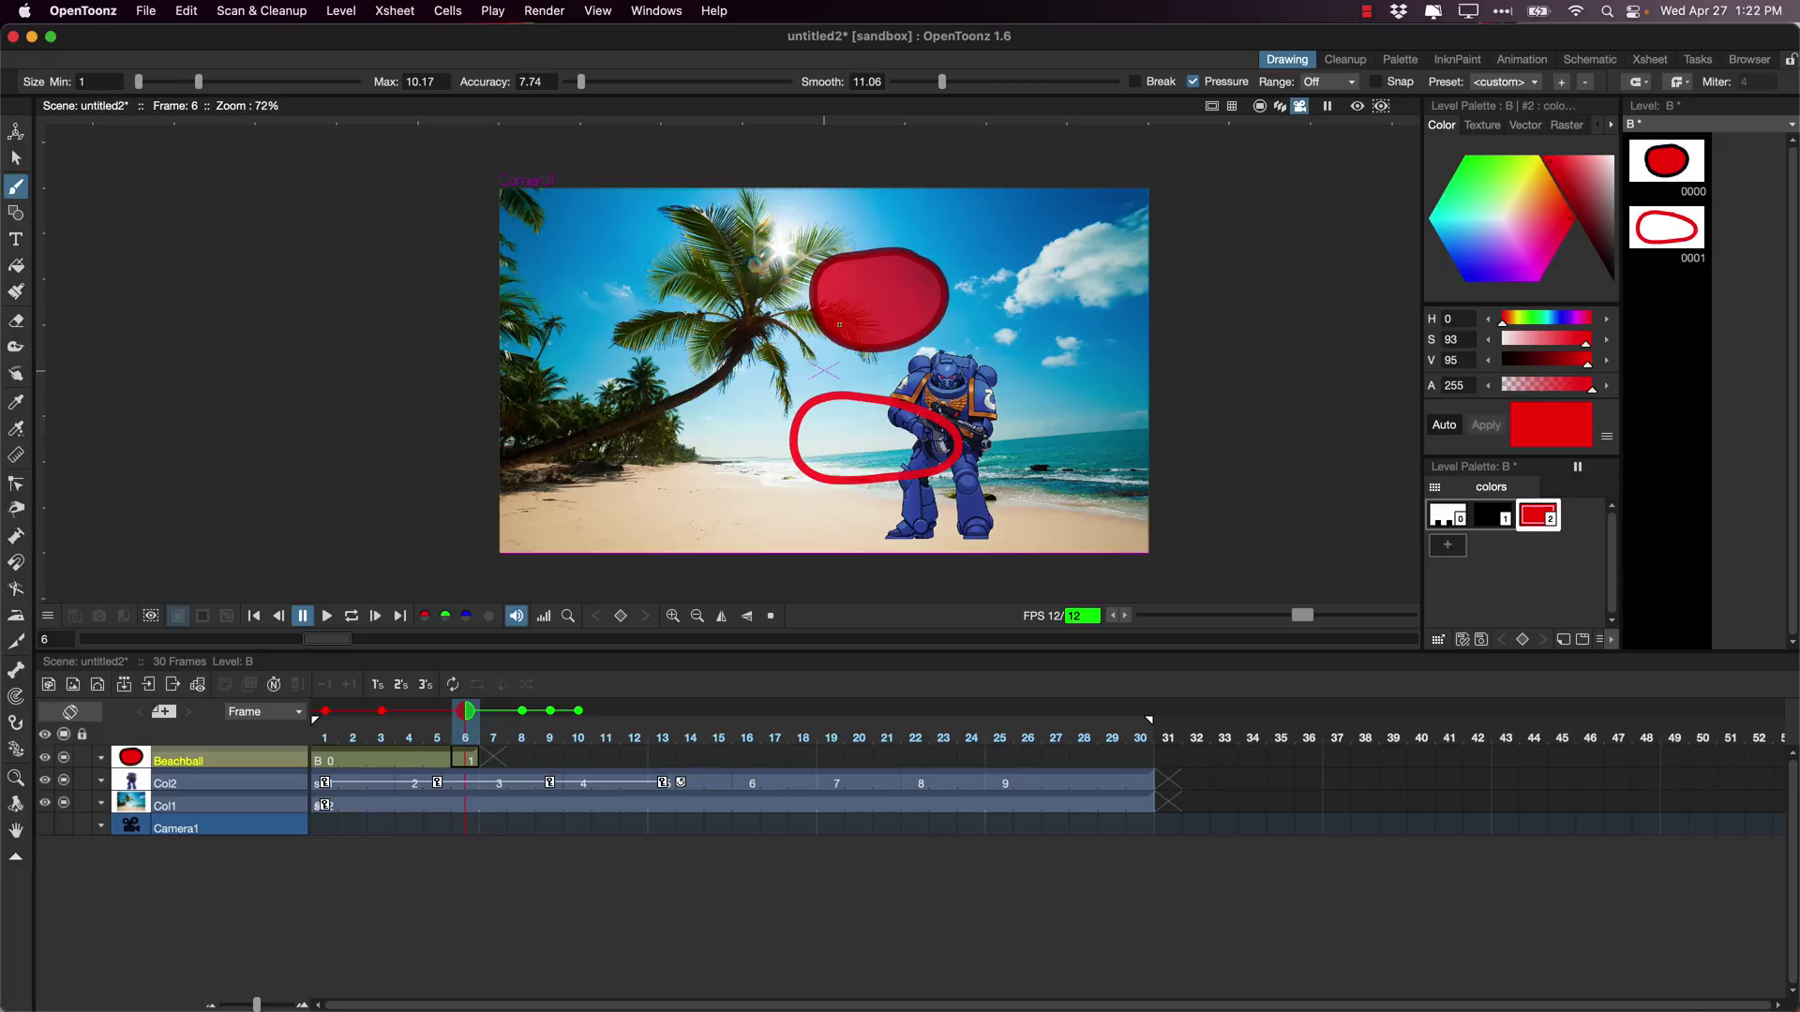
{"action": "key", "text": "super+z"}
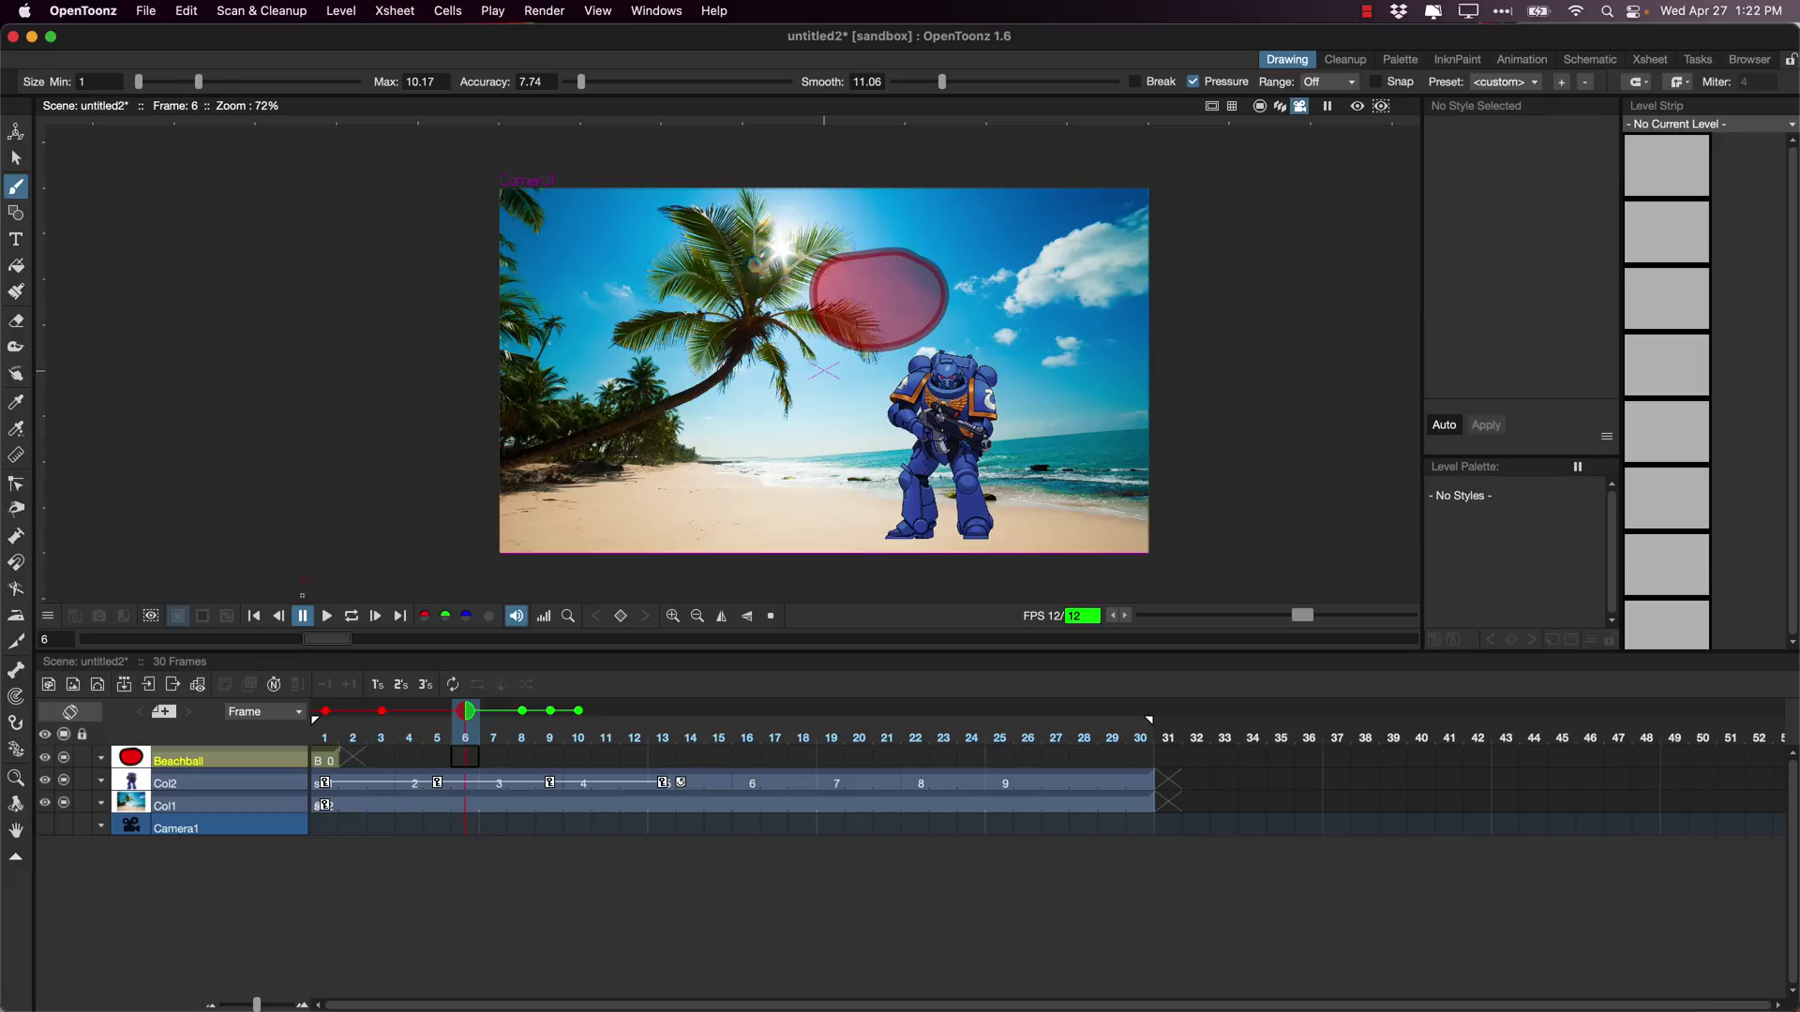
{"action": "left_click", "coordinate": [15, 213]}
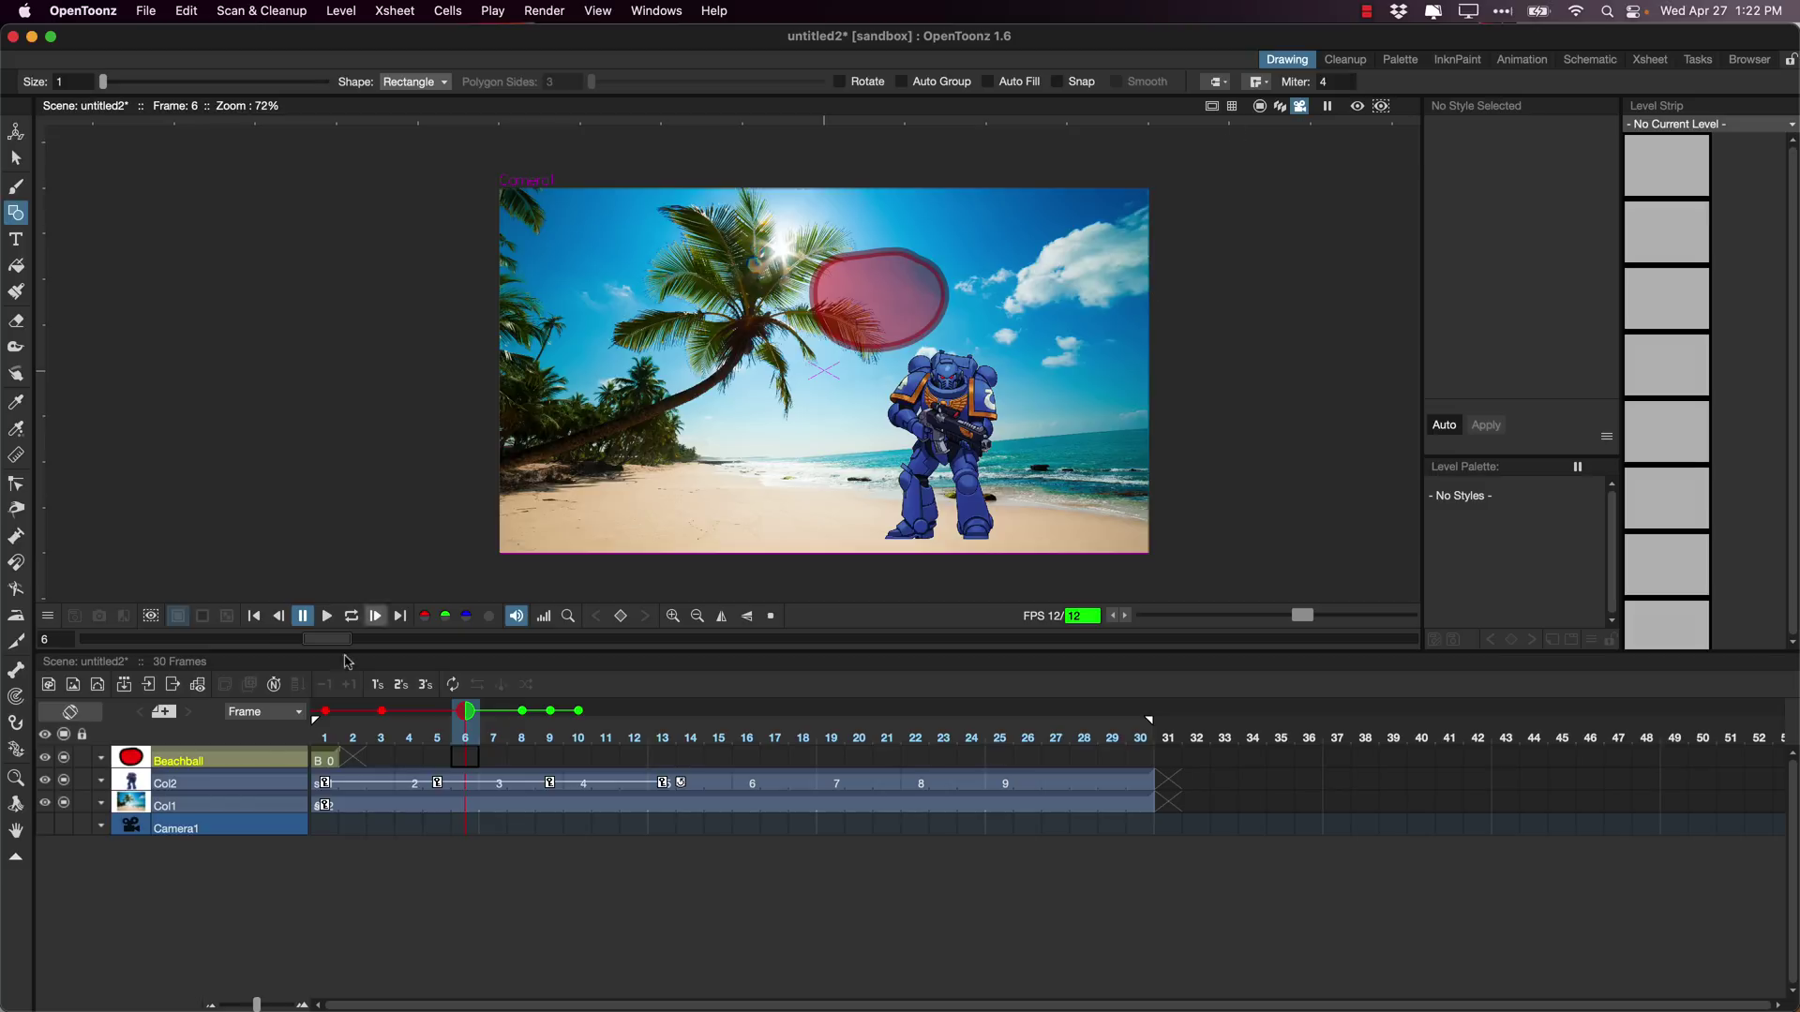
{"action": "left_click", "coordinate": [218, 787]}
{"action": "left_click", "coordinate": [215, 763]}
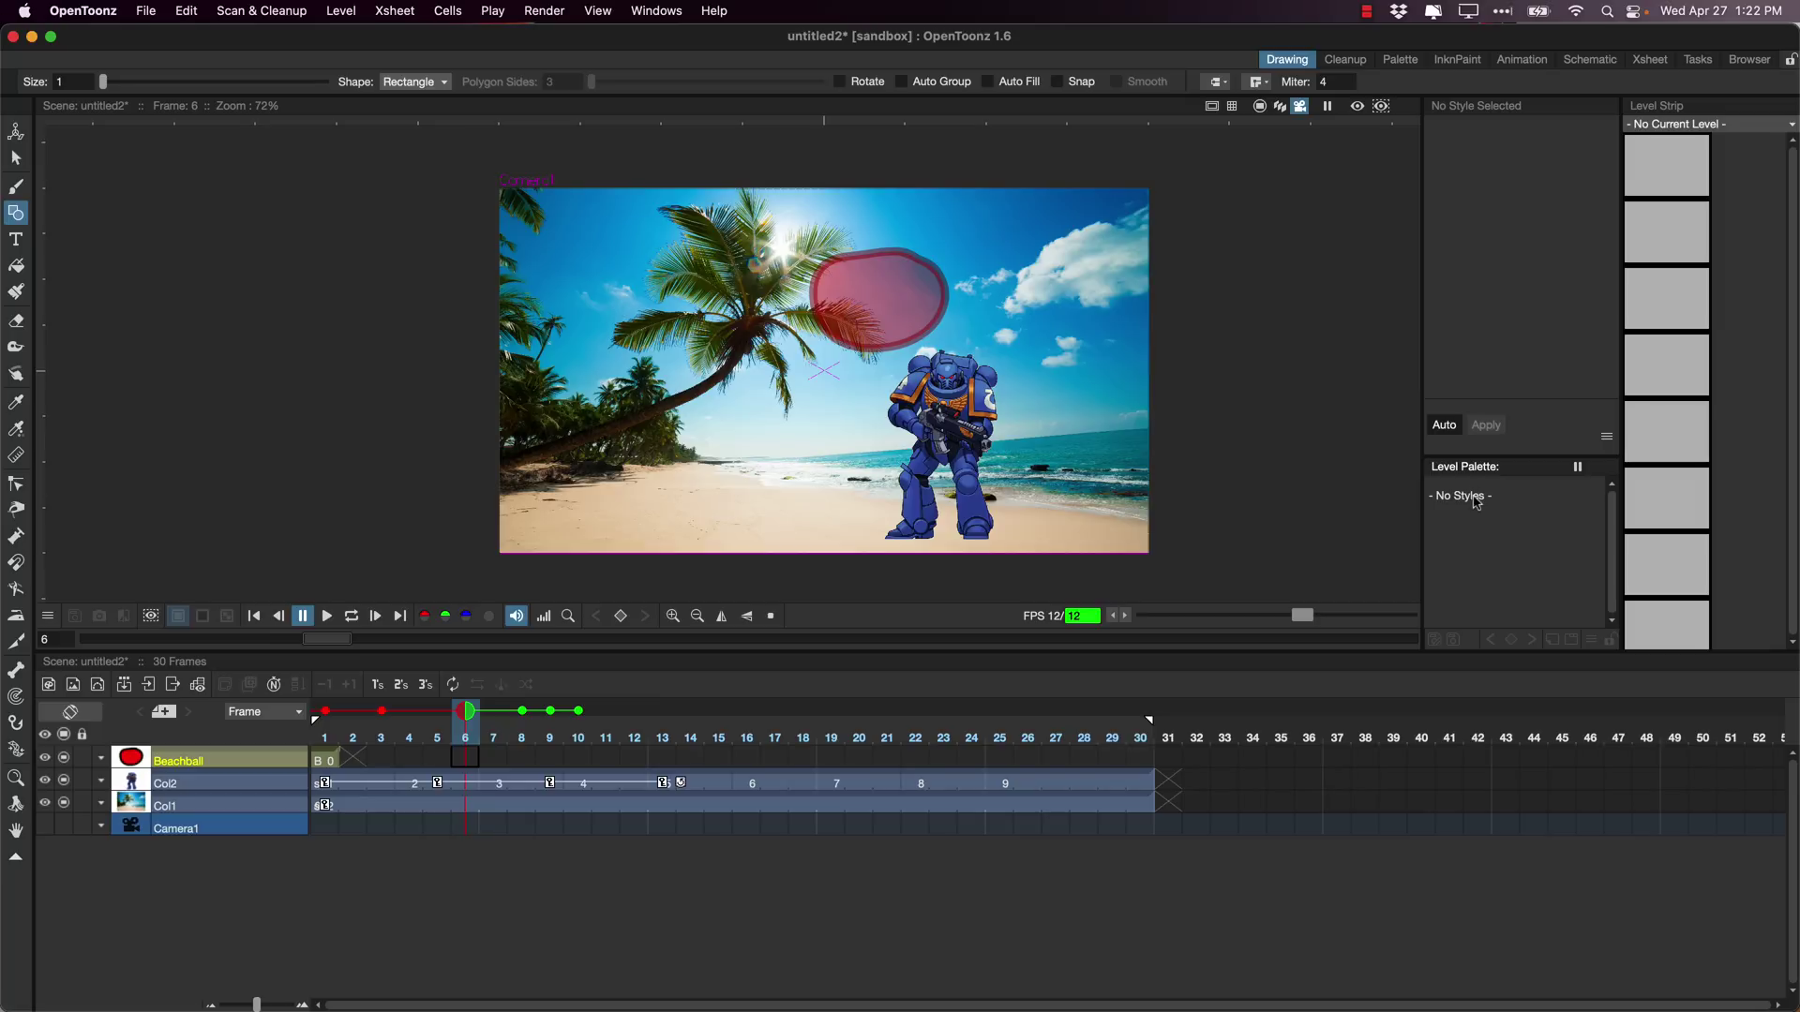
Start the frame-6 Beachball drawing and draw a black curved outline stroke with the Brush.
{"action": "left_click", "coordinate": [16, 187]}
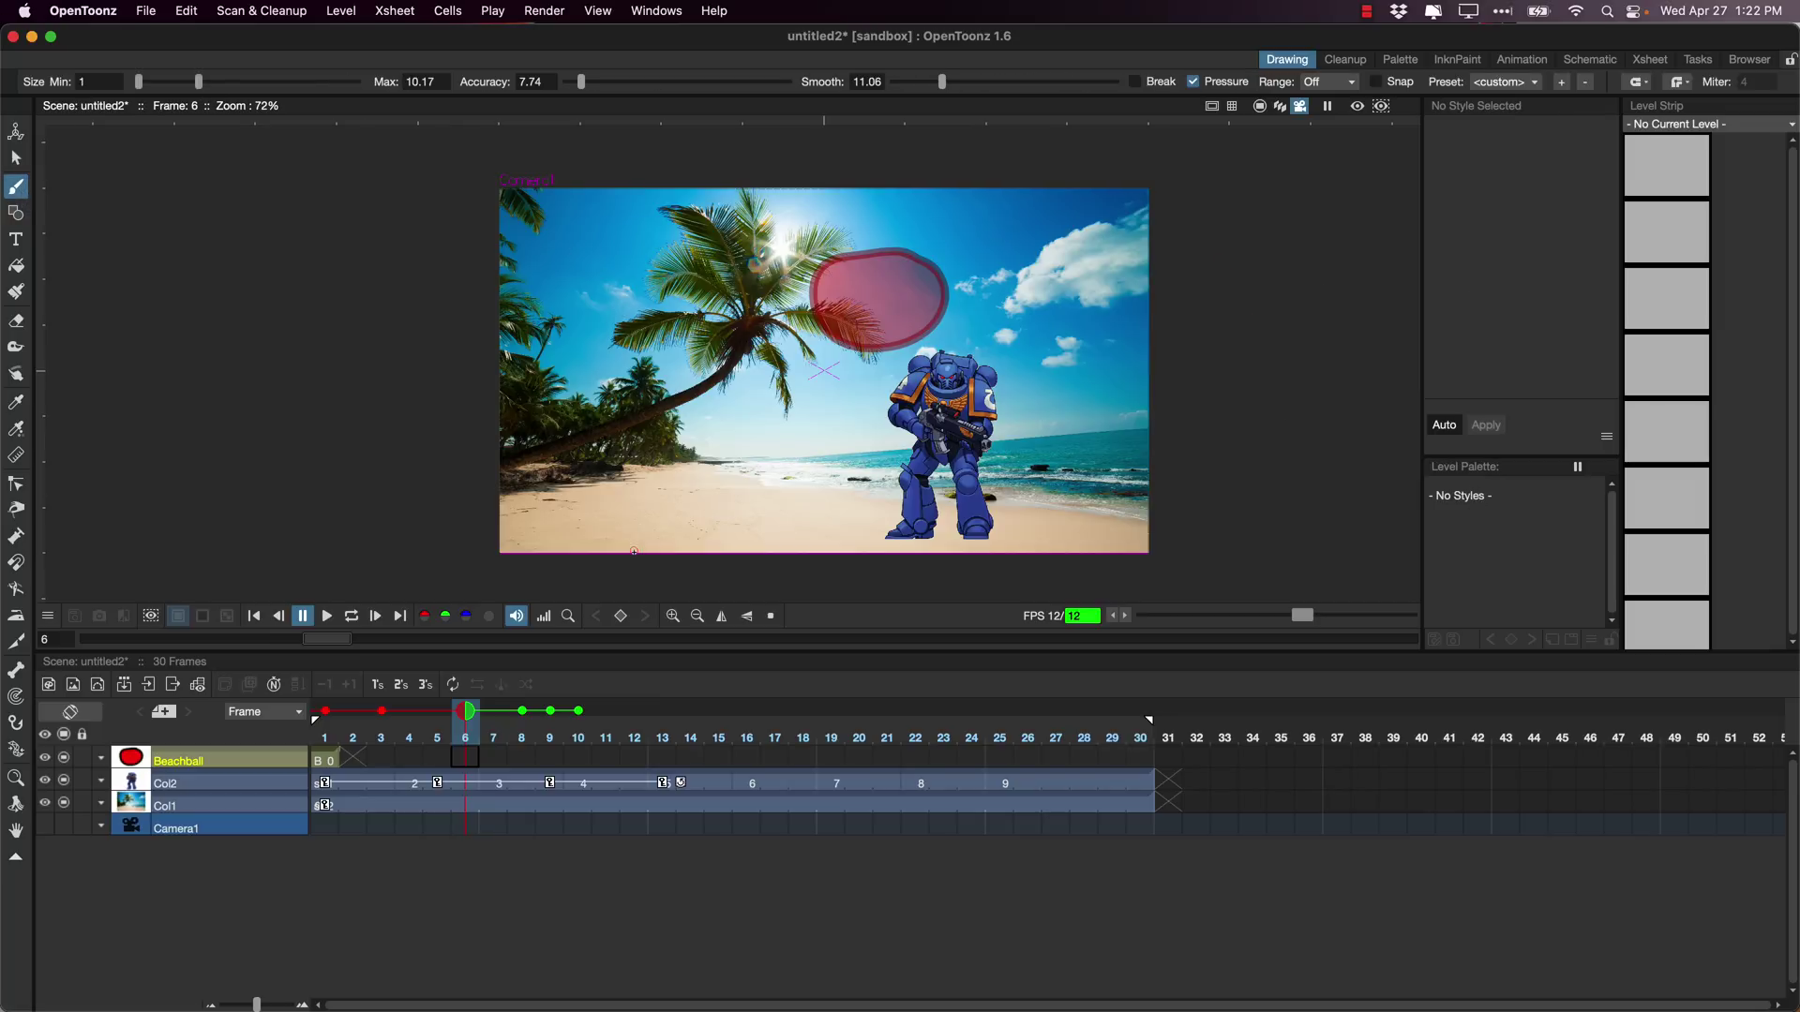
{"action": "left_click", "coordinate": [886, 371]}
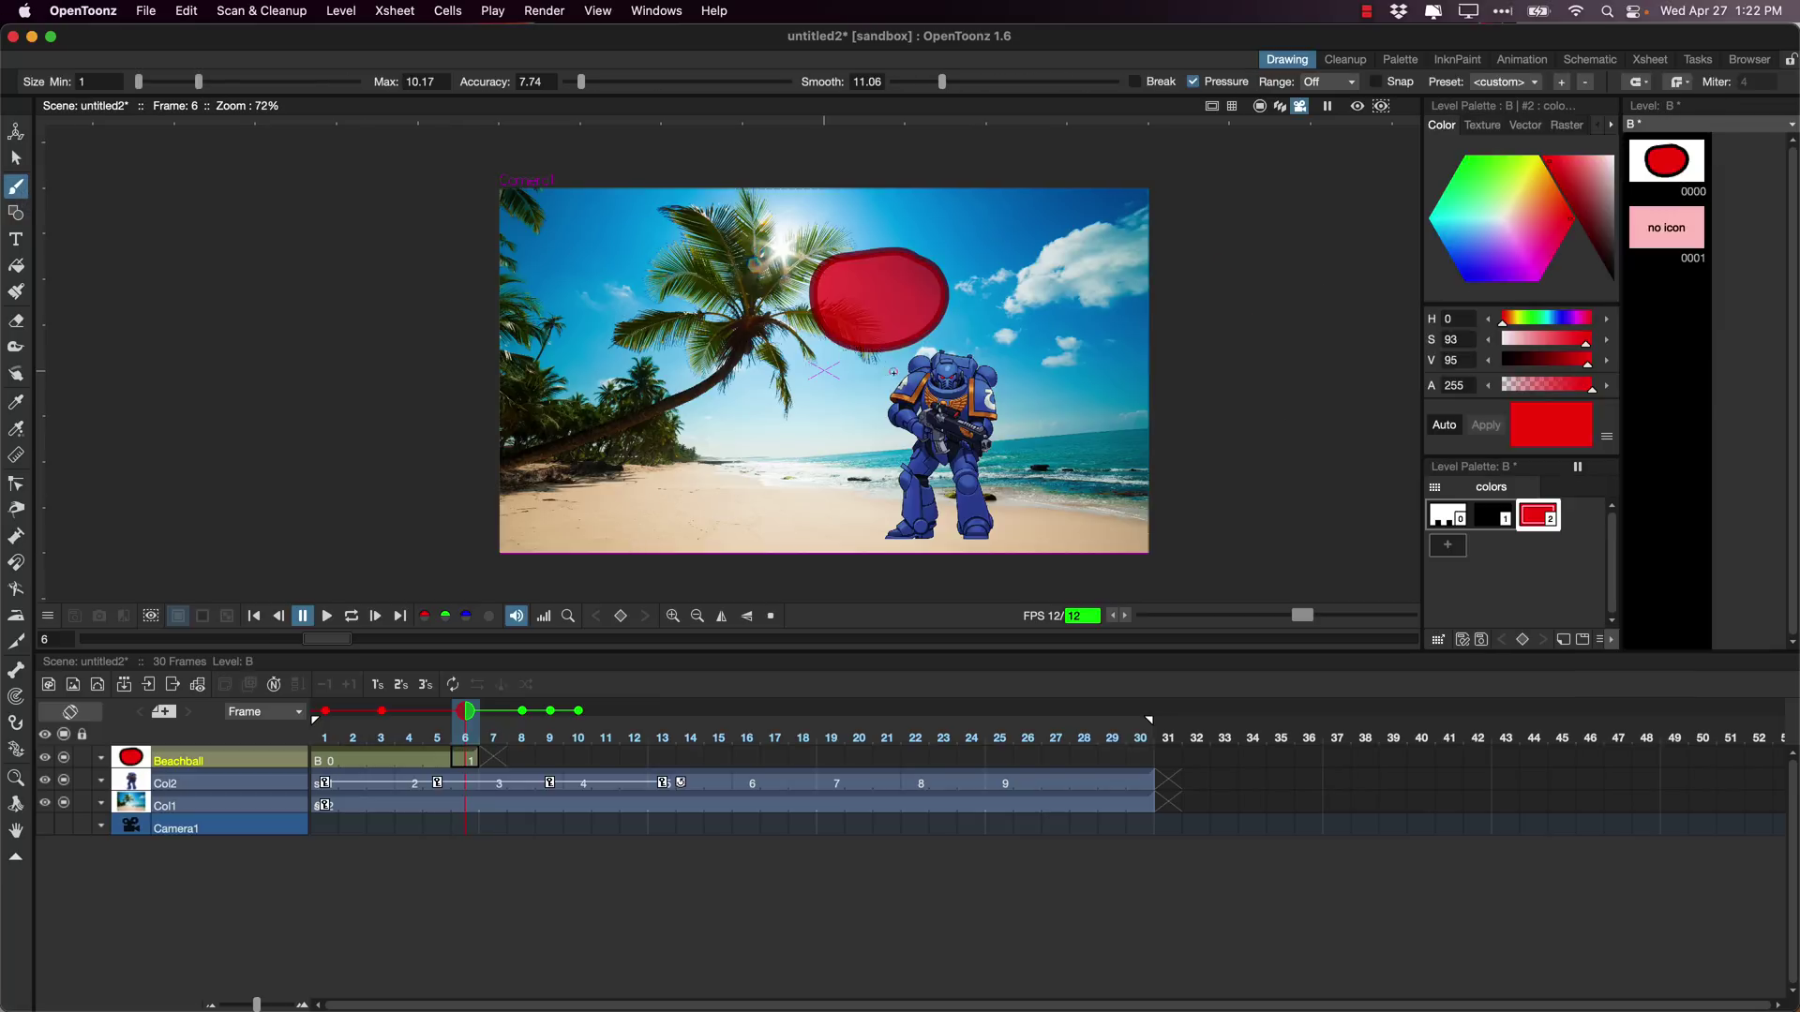
{"action": "mouse_move", "coordinate": [936, 416]}
{"action": "left_mouse_down"}
{"action": "mouse_move", "coordinate": [877, 439]}
{"action": "mouse_move", "coordinate": [779, 438]}
{"action": "mouse_move", "coordinate": [759, 406]}
{"action": "mouse_move", "coordinate": [914, 367]}
{"action": "left_mouse_up"}
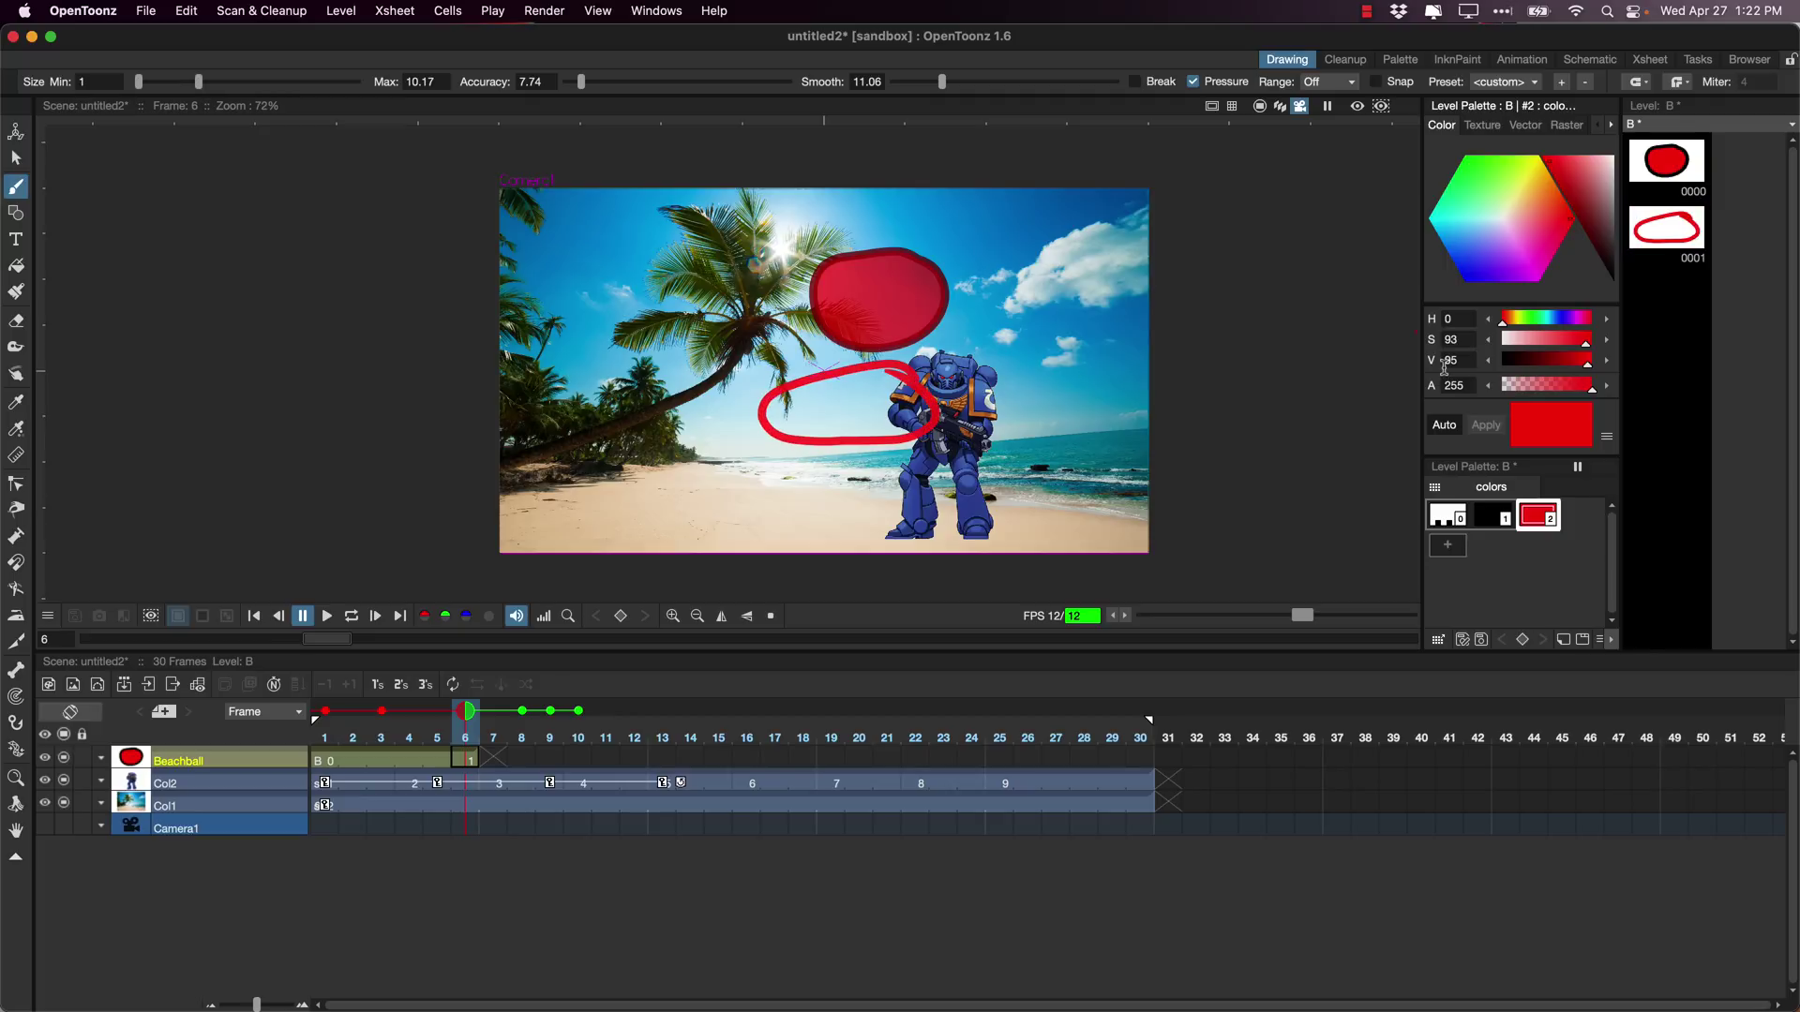
{"action": "left_click", "coordinate": [1492, 516]}
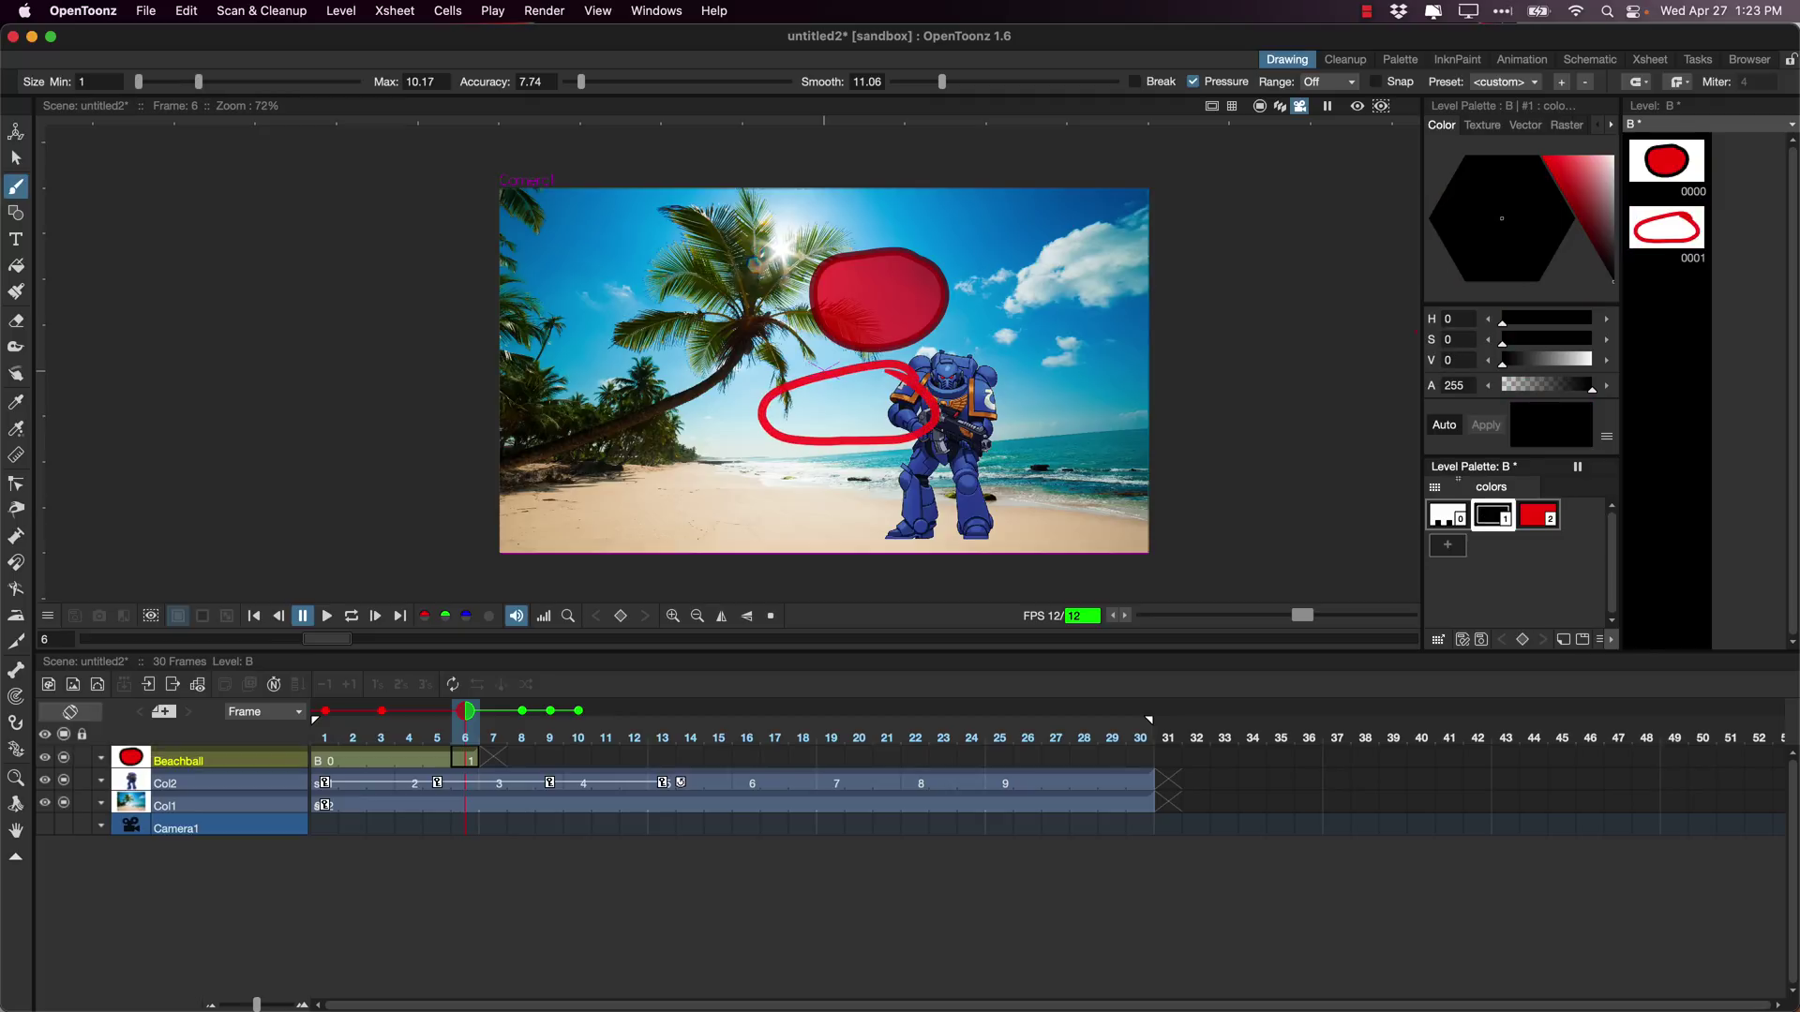
{"action": "key", "text": "super+z"}
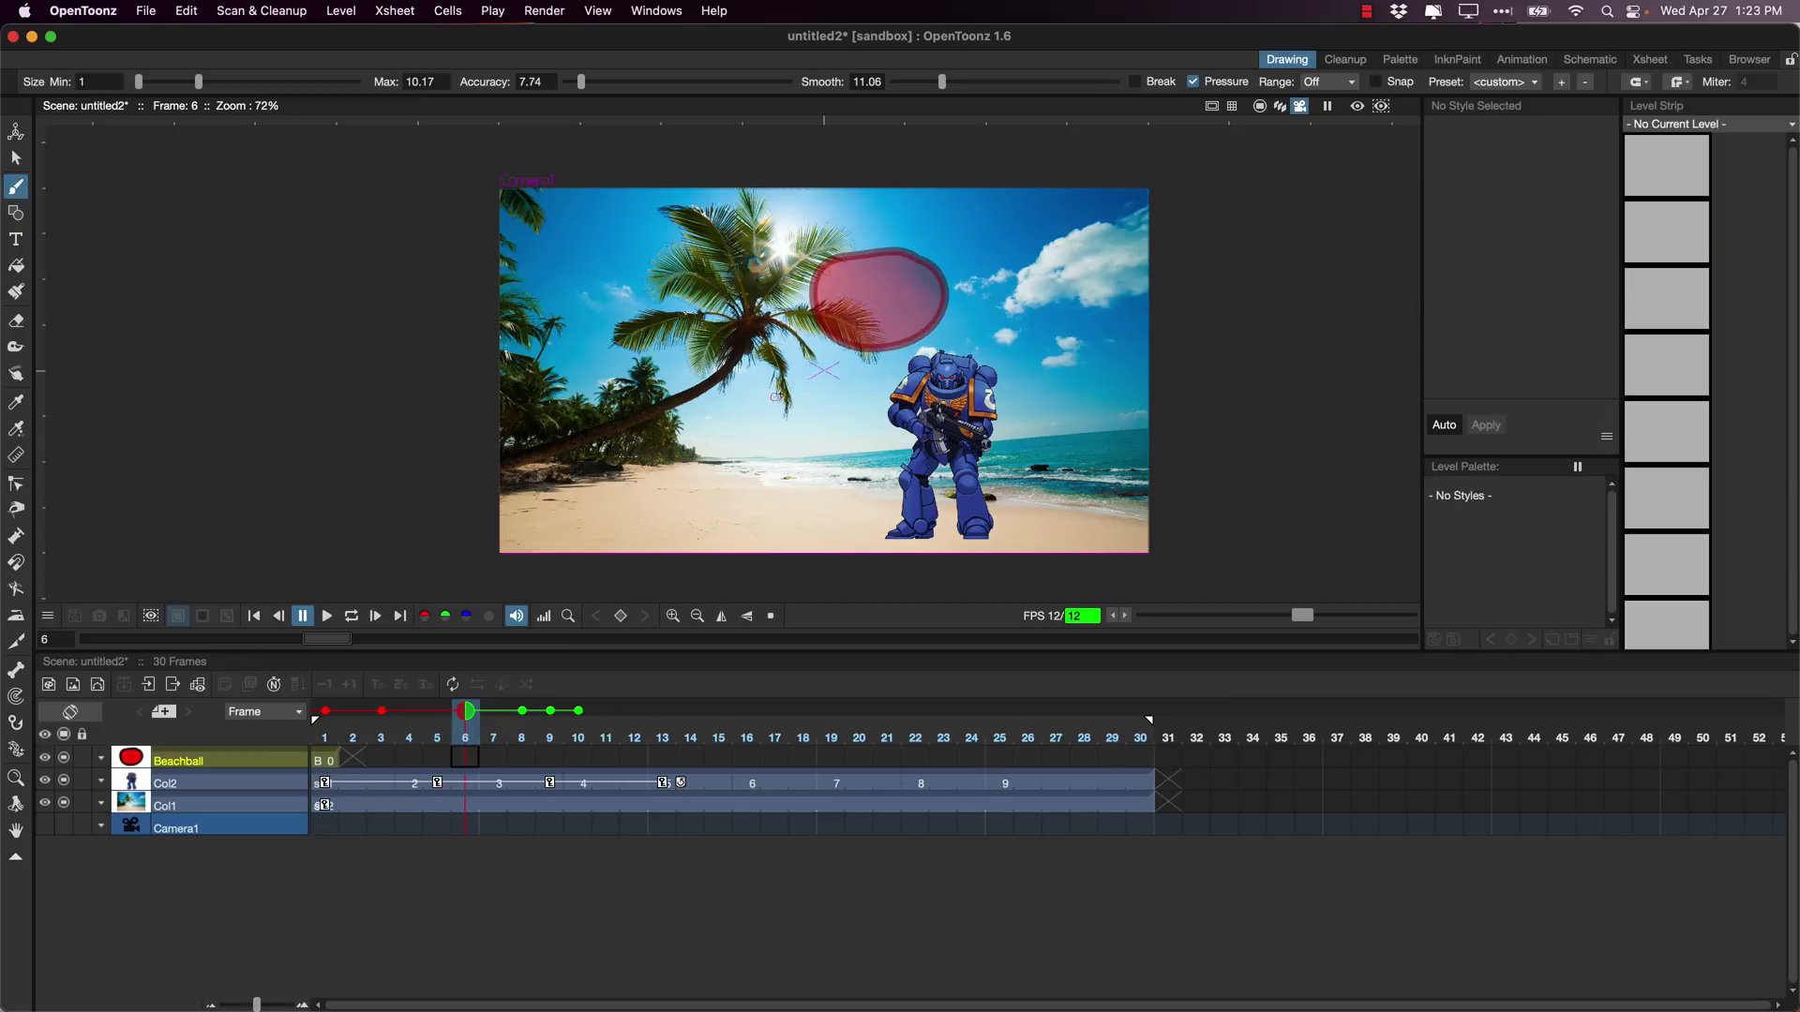
{"action": "mouse_move", "coordinate": [883, 382]}
{"action": "left_mouse_down"}
{"action": "mouse_move", "coordinate": [949, 397]}
{"action": "mouse_move", "coordinate": [966, 447]}
{"action": "mouse_move", "coordinate": [756, 464]}
{"action": "mouse_move", "coordinate": [735, 412]}
{"action": "mouse_move", "coordinate": [797, 386]}
{"action": "mouse_move", "coordinate": [905, 387]}
{"action": "left_mouse_up"}
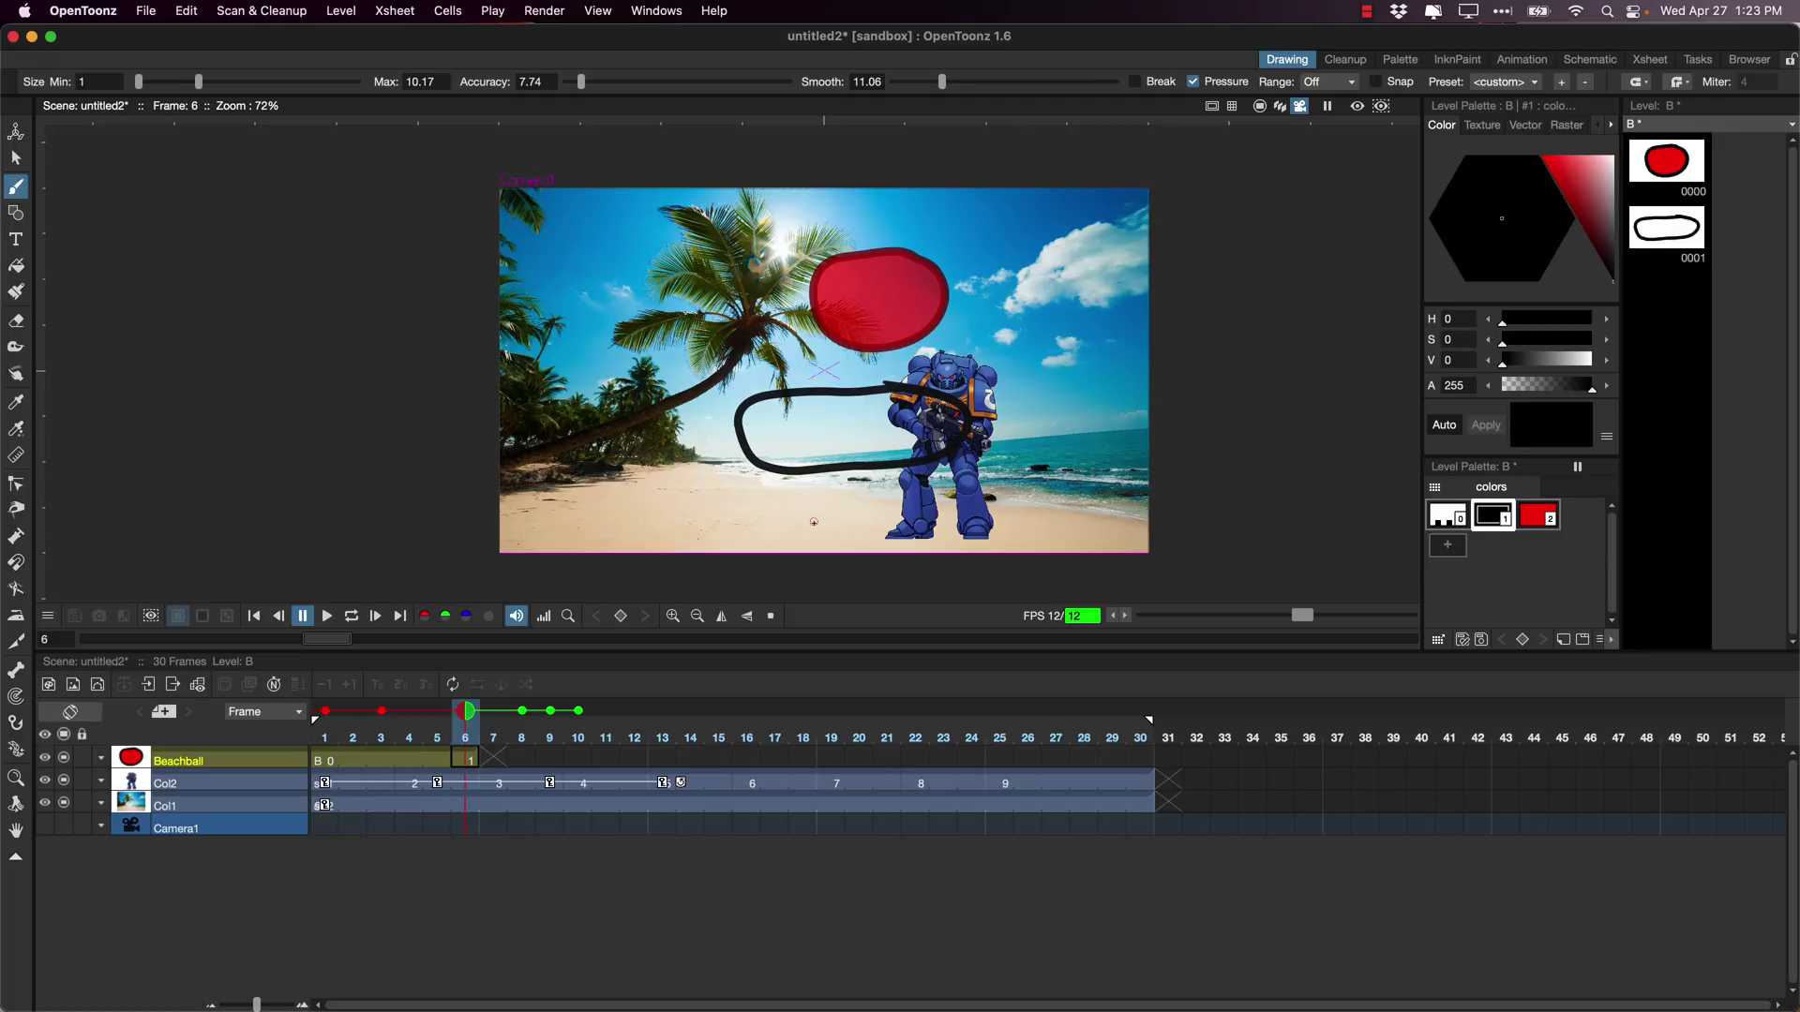
Draw rough black ball outlines in the empty Beachball cells at frames 12, 18, 24 and 30.
{"action": "left_click", "coordinate": [635, 761]}
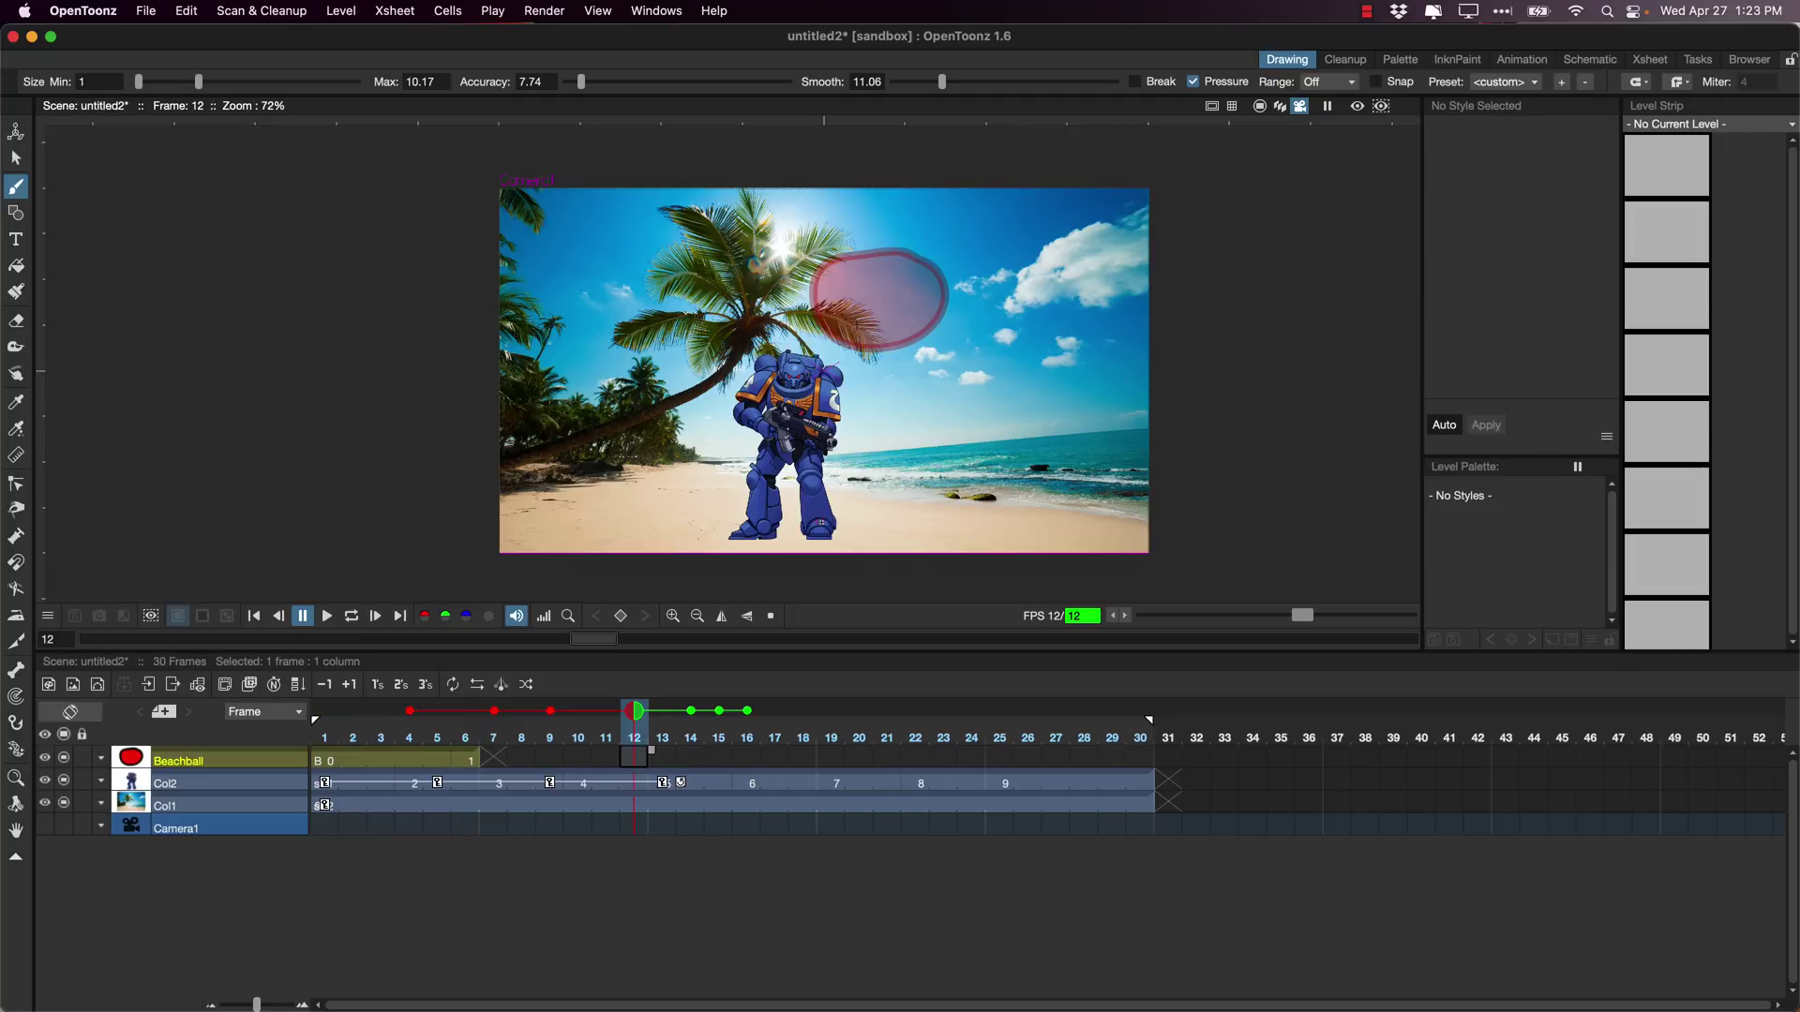
{"action": "mouse_move", "coordinate": [816, 513]}
{"action": "left_mouse_down"}
{"action": "mouse_move", "coordinate": [941, 507]}
{"action": "mouse_move", "coordinate": [980, 546]}
{"action": "mouse_move", "coordinate": [964, 567]}
{"action": "mouse_move", "coordinate": [882, 567]}
{"action": "mouse_move", "coordinate": [678, 543]}
{"action": "mouse_move", "coordinate": [697, 518]}
{"action": "mouse_move", "coordinate": [853, 509]}
{"action": "left_mouse_up"}
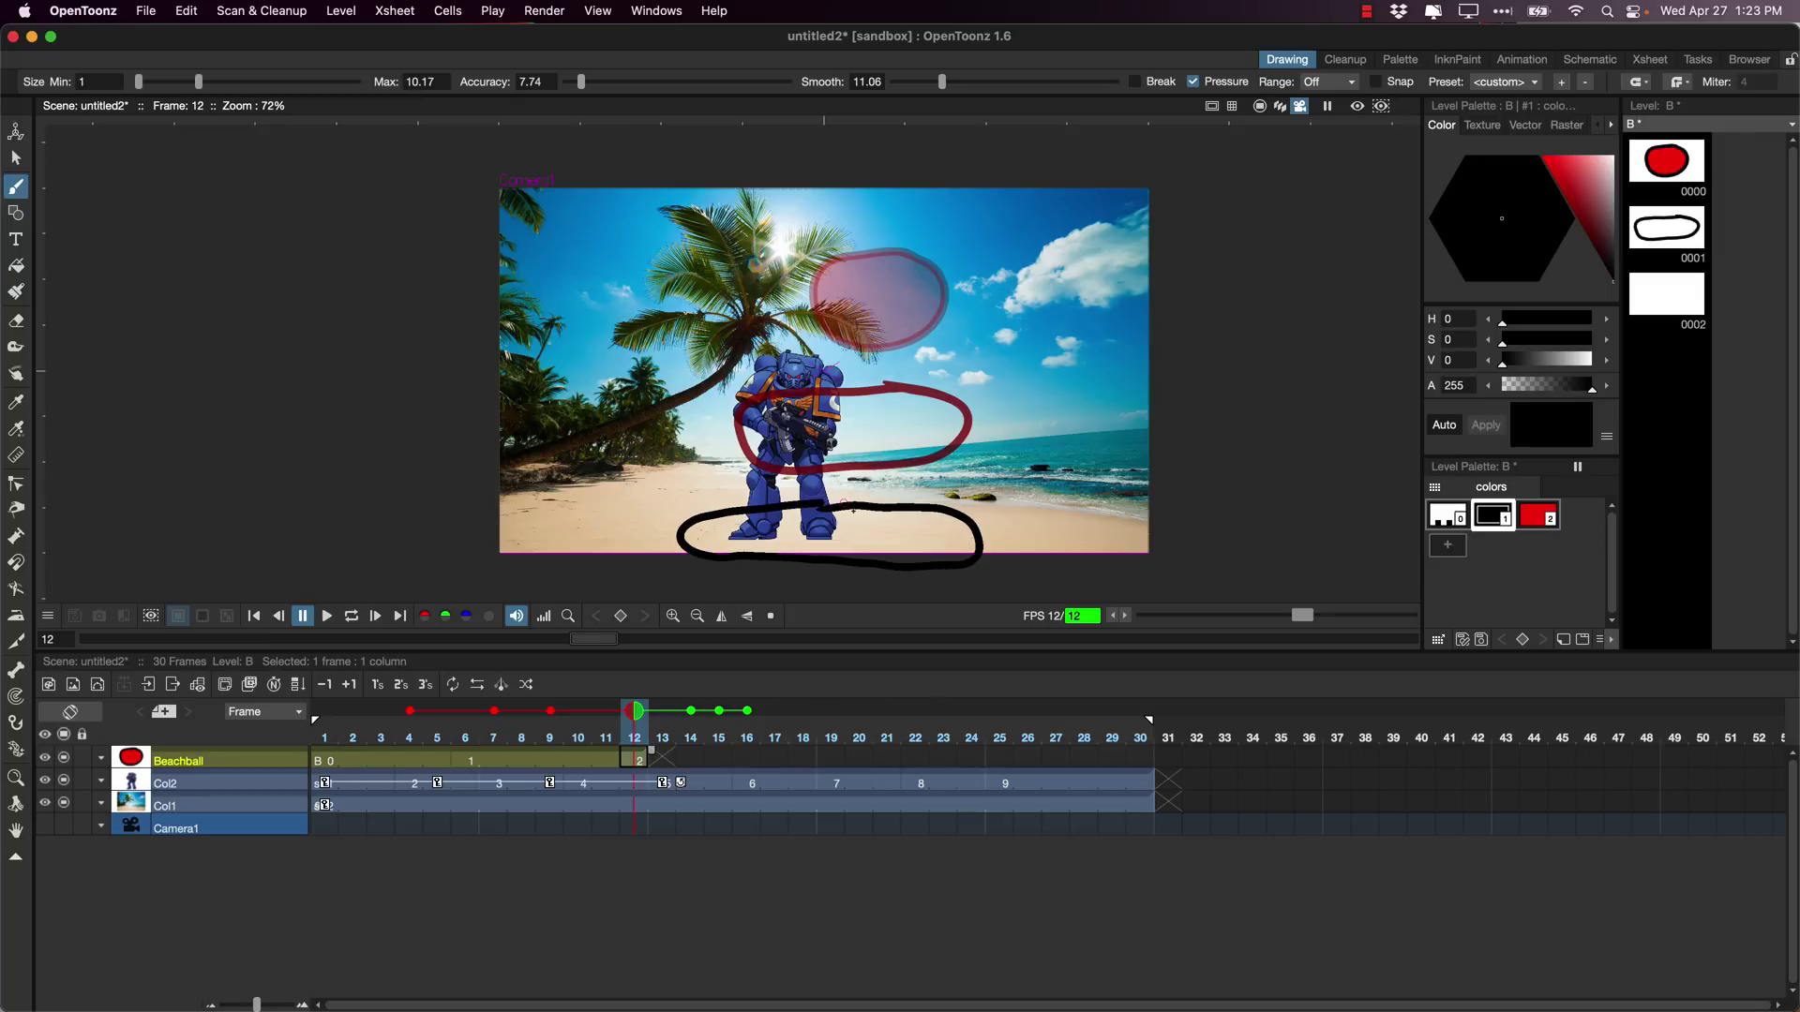
{"action": "left_click", "coordinate": [804, 738]}
{"action": "mouse_move", "coordinate": [751, 401]}
{"action": "left_mouse_down"}
{"action": "mouse_move", "coordinate": [925, 384]}
{"action": "mouse_move", "coordinate": [971, 438]}
{"action": "mouse_move", "coordinate": [936, 465]}
{"action": "mouse_move", "coordinate": [797, 478]}
{"action": "mouse_move", "coordinate": [748, 461]}
{"action": "mouse_move", "coordinate": [750, 440]}
{"action": "left_mouse_up"}
{"action": "left_click", "coordinate": [972, 745]}
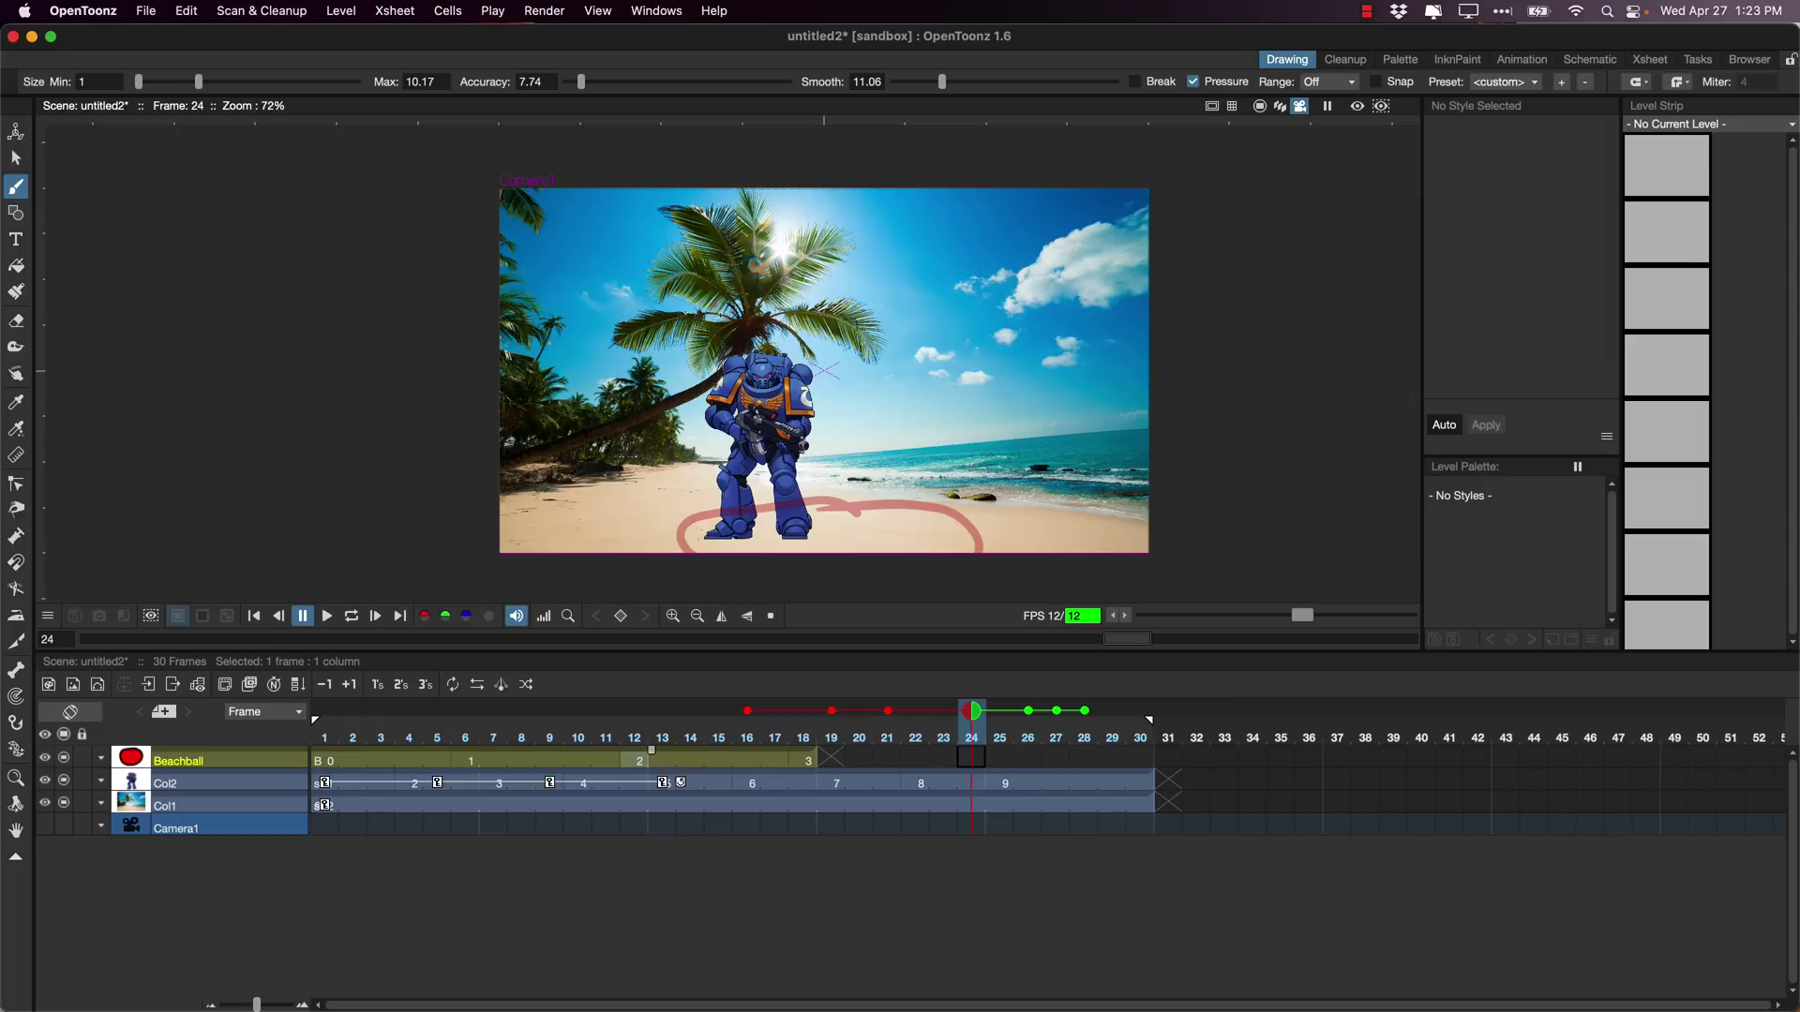
{"action": "mouse_move", "coordinate": [736, 330]}
{"action": "left_mouse_down"}
{"action": "mouse_move", "coordinate": [911, 320]}
{"action": "mouse_move", "coordinate": [964, 335]}
{"action": "mouse_move", "coordinate": [972, 378]}
{"action": "mouse_move", "coordinate": [841, 388]}
{"action": "mouse_move", "coordinate": [741, 321]}
{"action": "left_mouse_up"}
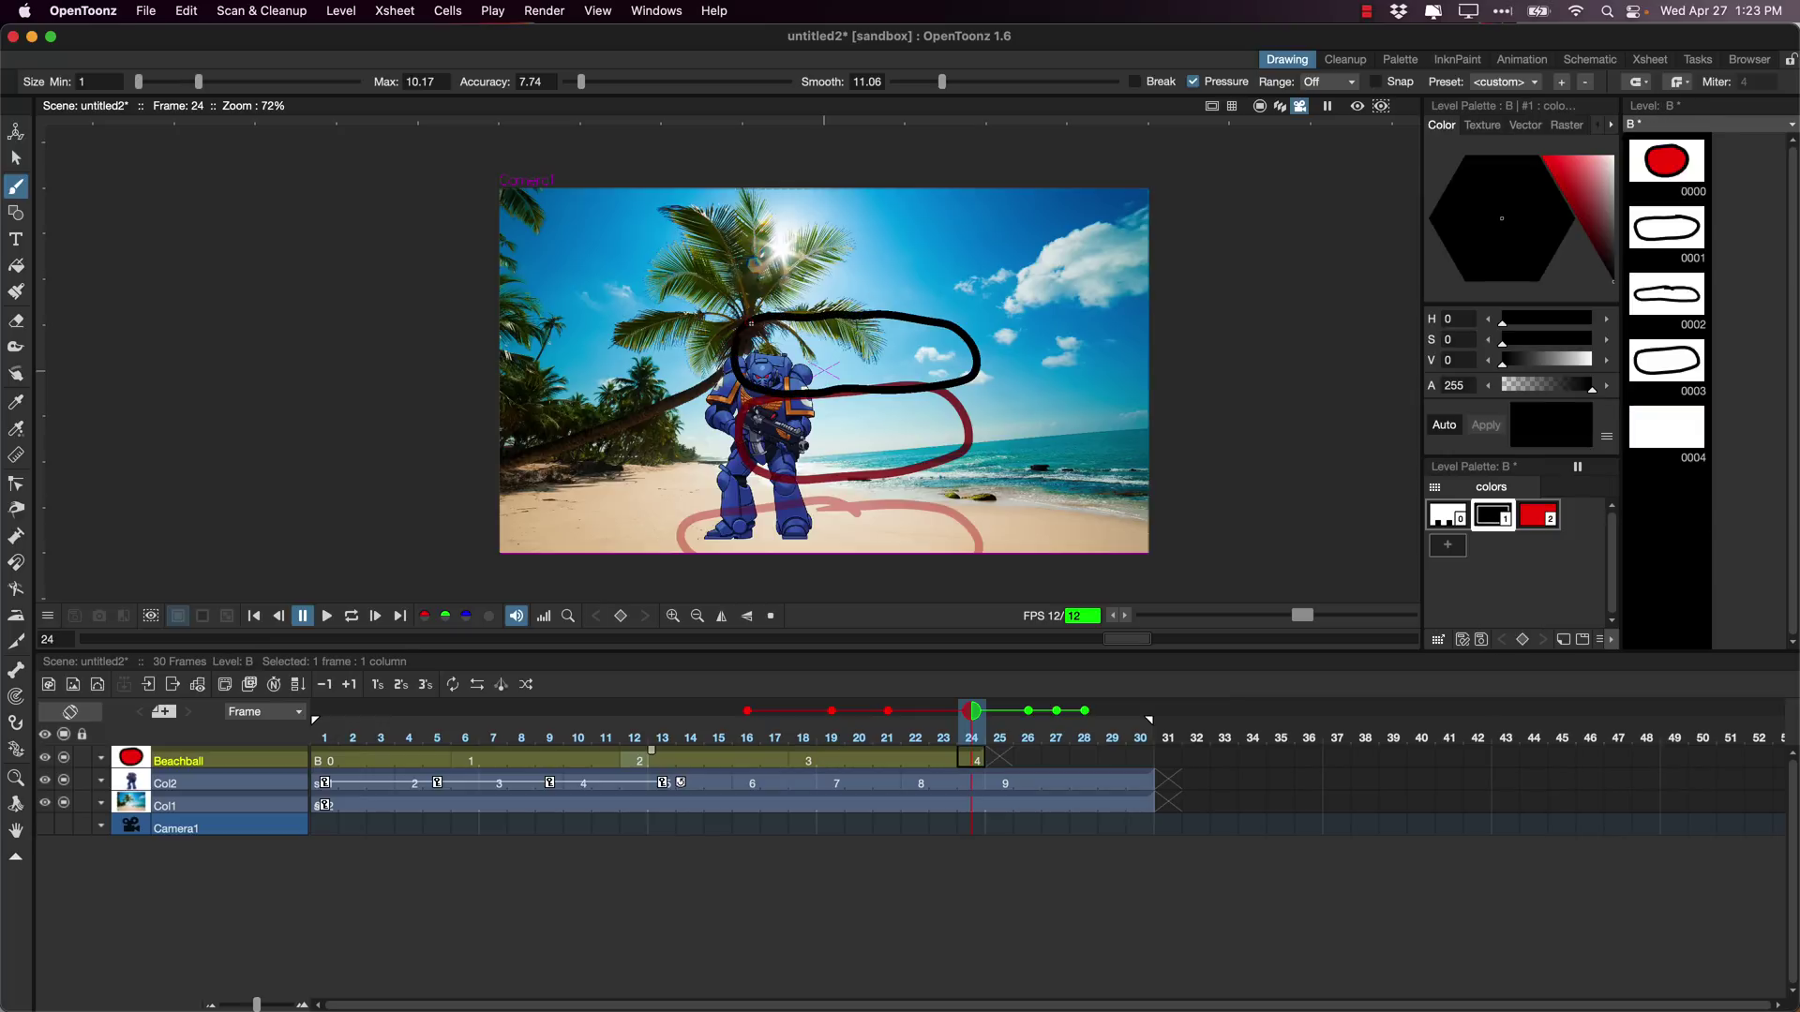
{"action": "left_click", "coordinate": [1150, 739]}
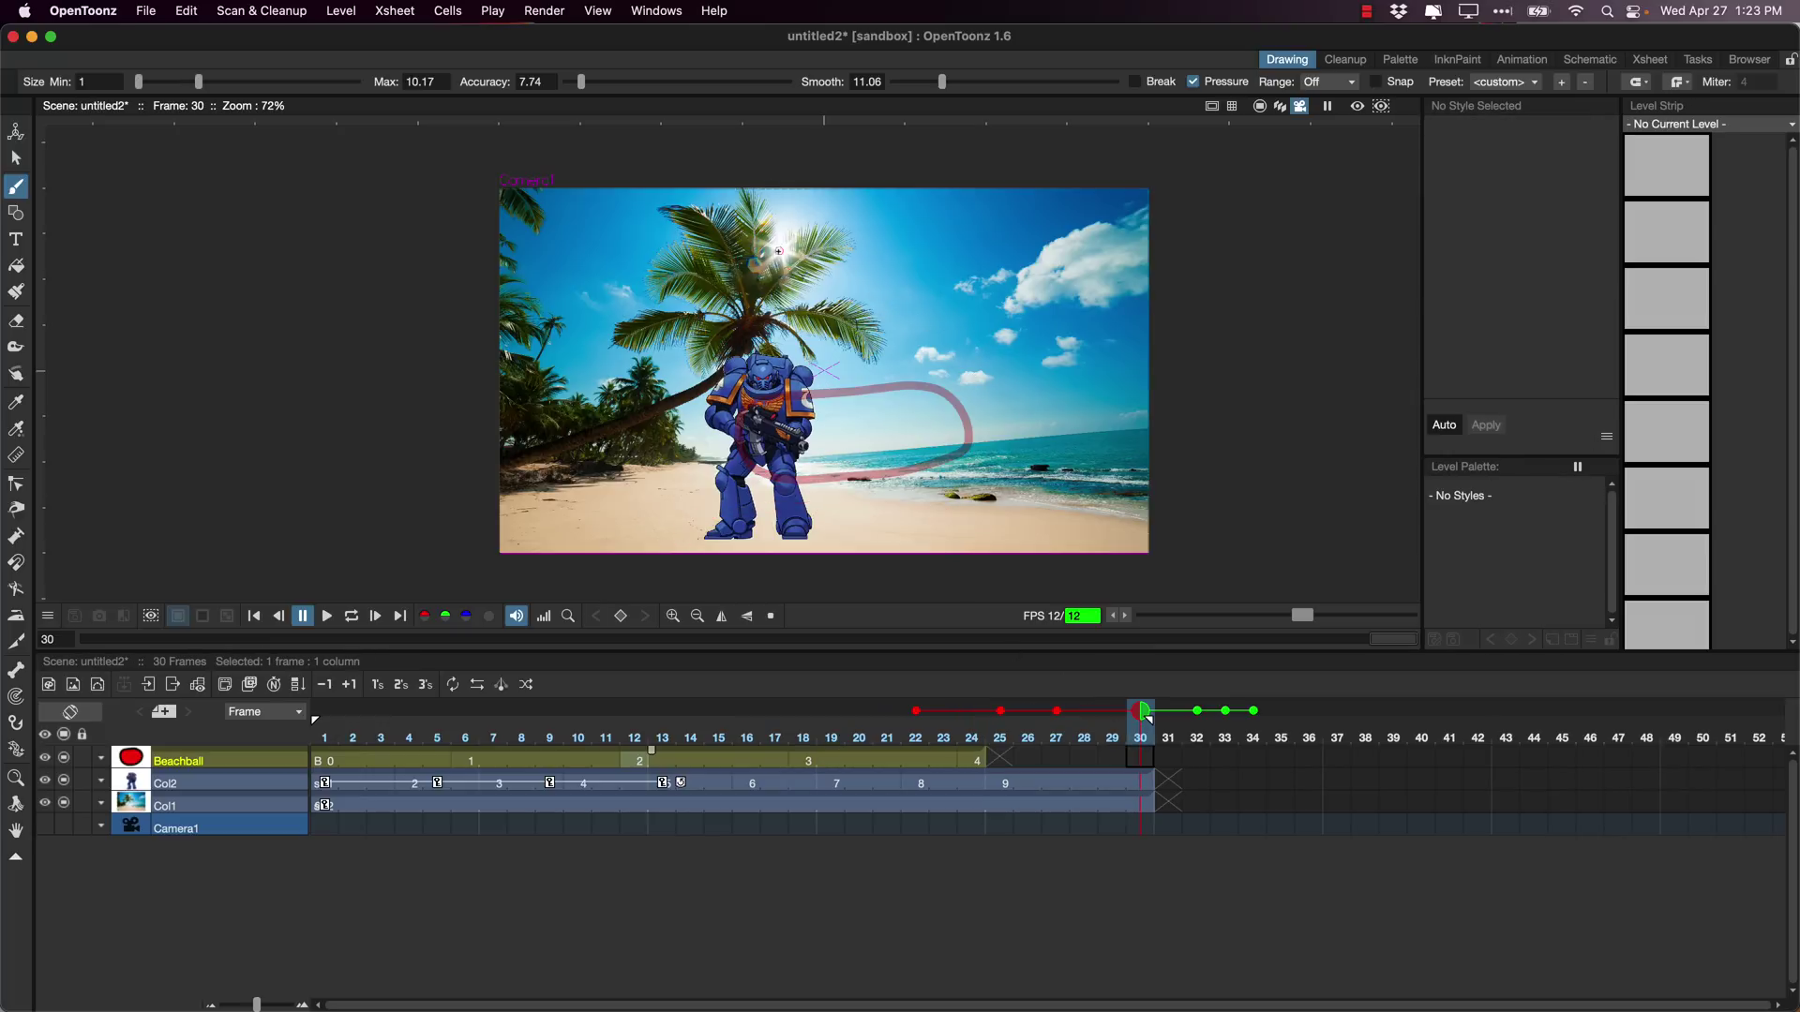
{"action": "mouse_move", "coordinate": [779, 250]}
{"action": "left_mouse_down"}
{"action": "mouse_move", "coordinate": [910, 241]}
{"action": "mouse_move", "coordinate": [947, 267]}
{"action": "mouse_move", "coordinate": [959, 308]}
{"action": "mouse_move", "coordinate": [931, 339]}
{"action": "mouse_move", "coordinate": [818, 341]}
{"action": "mouse_move", "coordinate": [768, 243]}
{"action": "mouse_move", "coordinate": [806, 232]}
{"action": "left_mouse_up"}
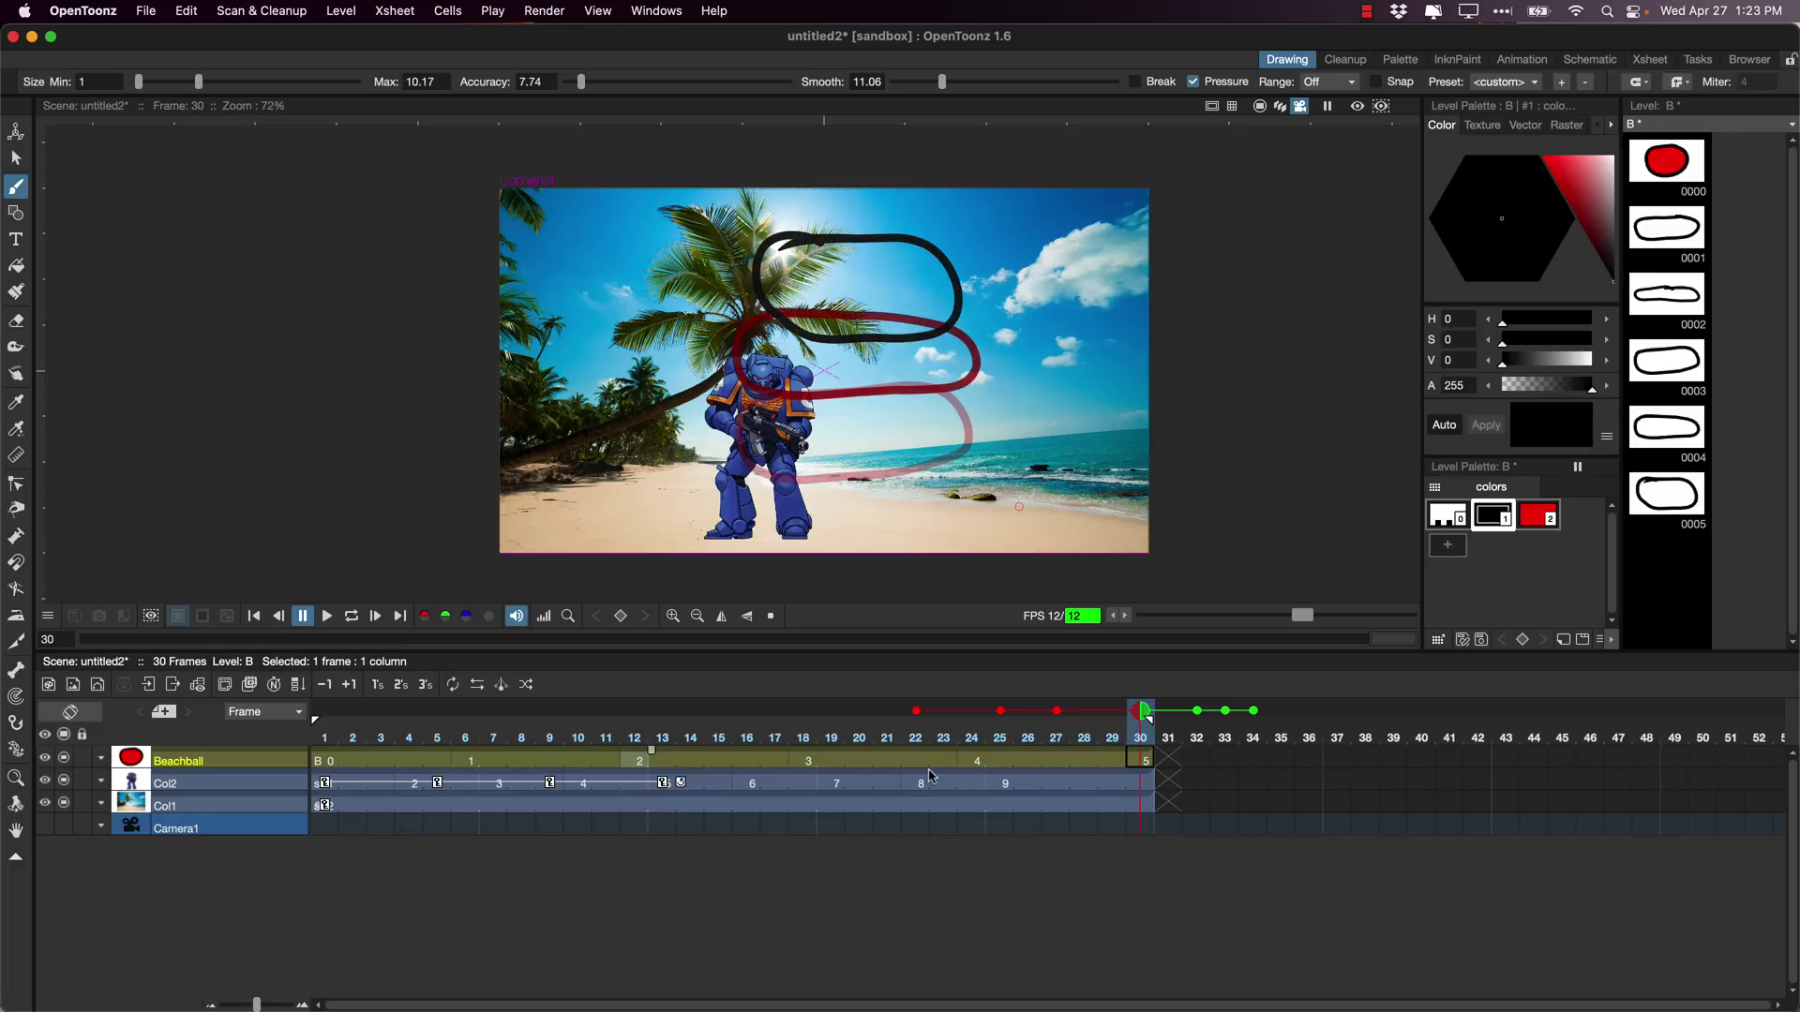
With the Fill tool and the red style, fill the ball outlines at frames 30 and 24.
{"action": "left_click", "coordinate": [16, 265]}
{"action": "left_click", "coordinate": [1540, 519]}
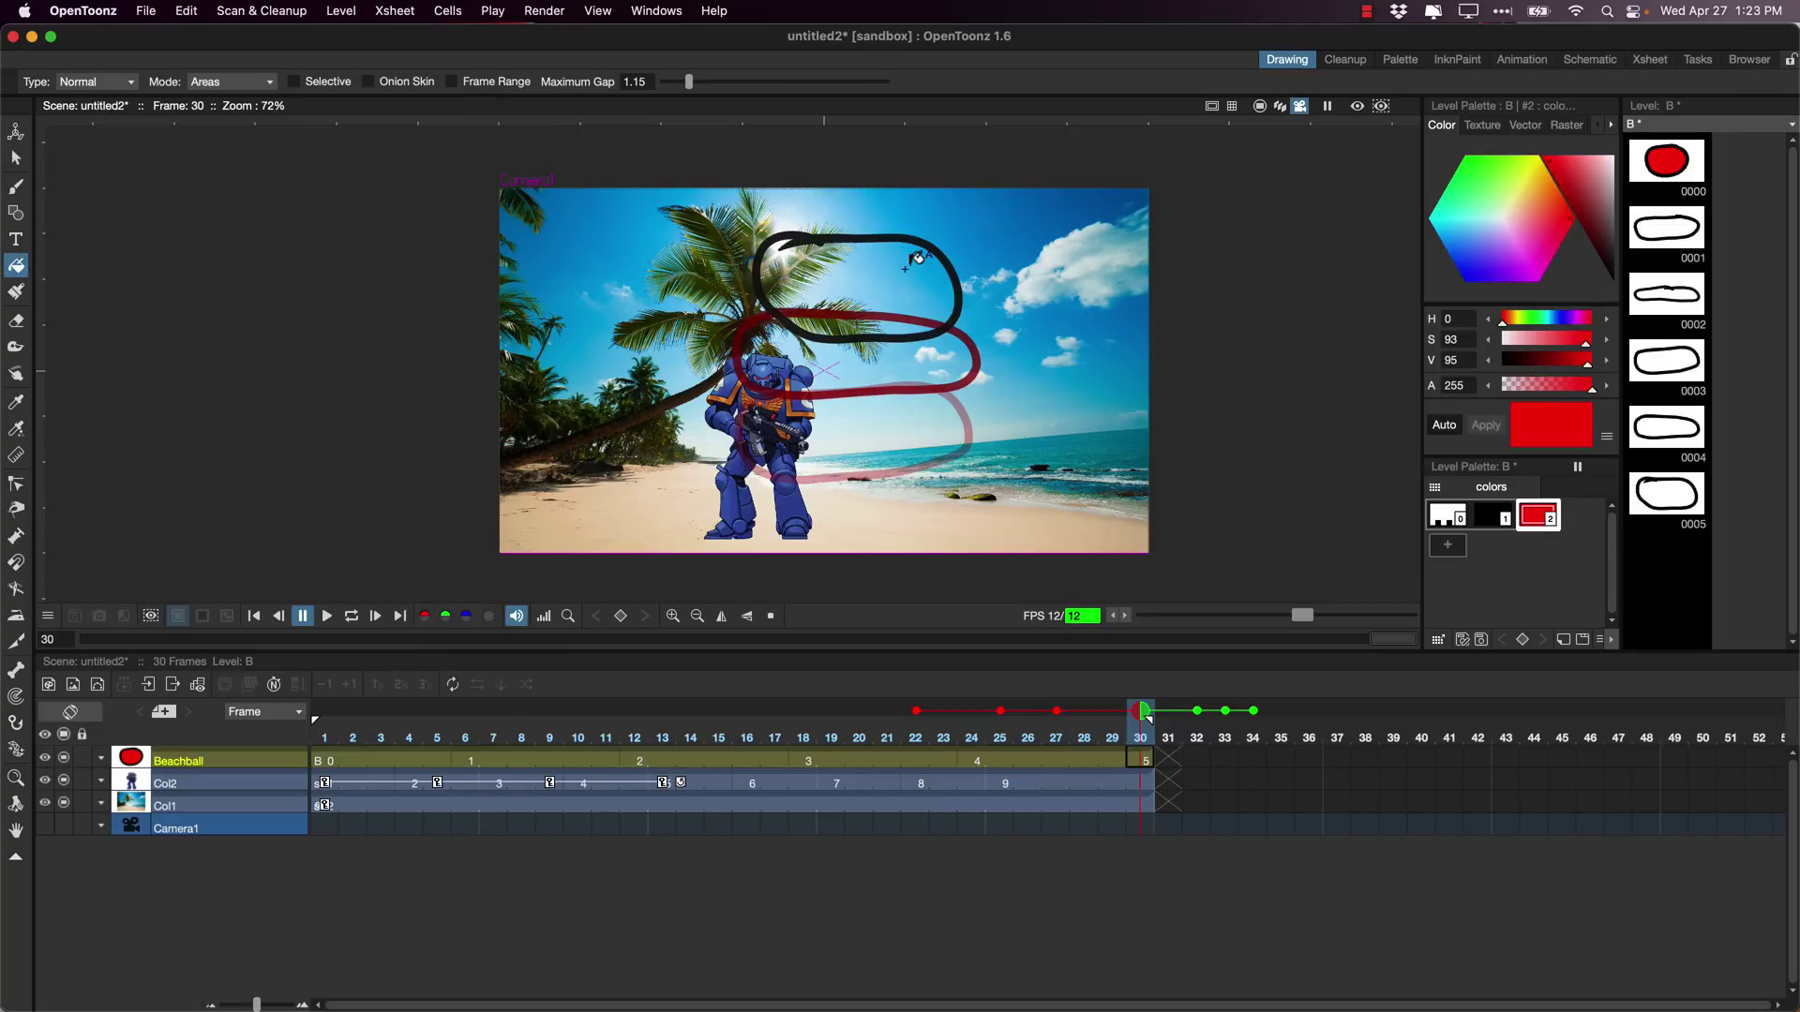
{"action": "left_click", "coordinate": [876, 258]}
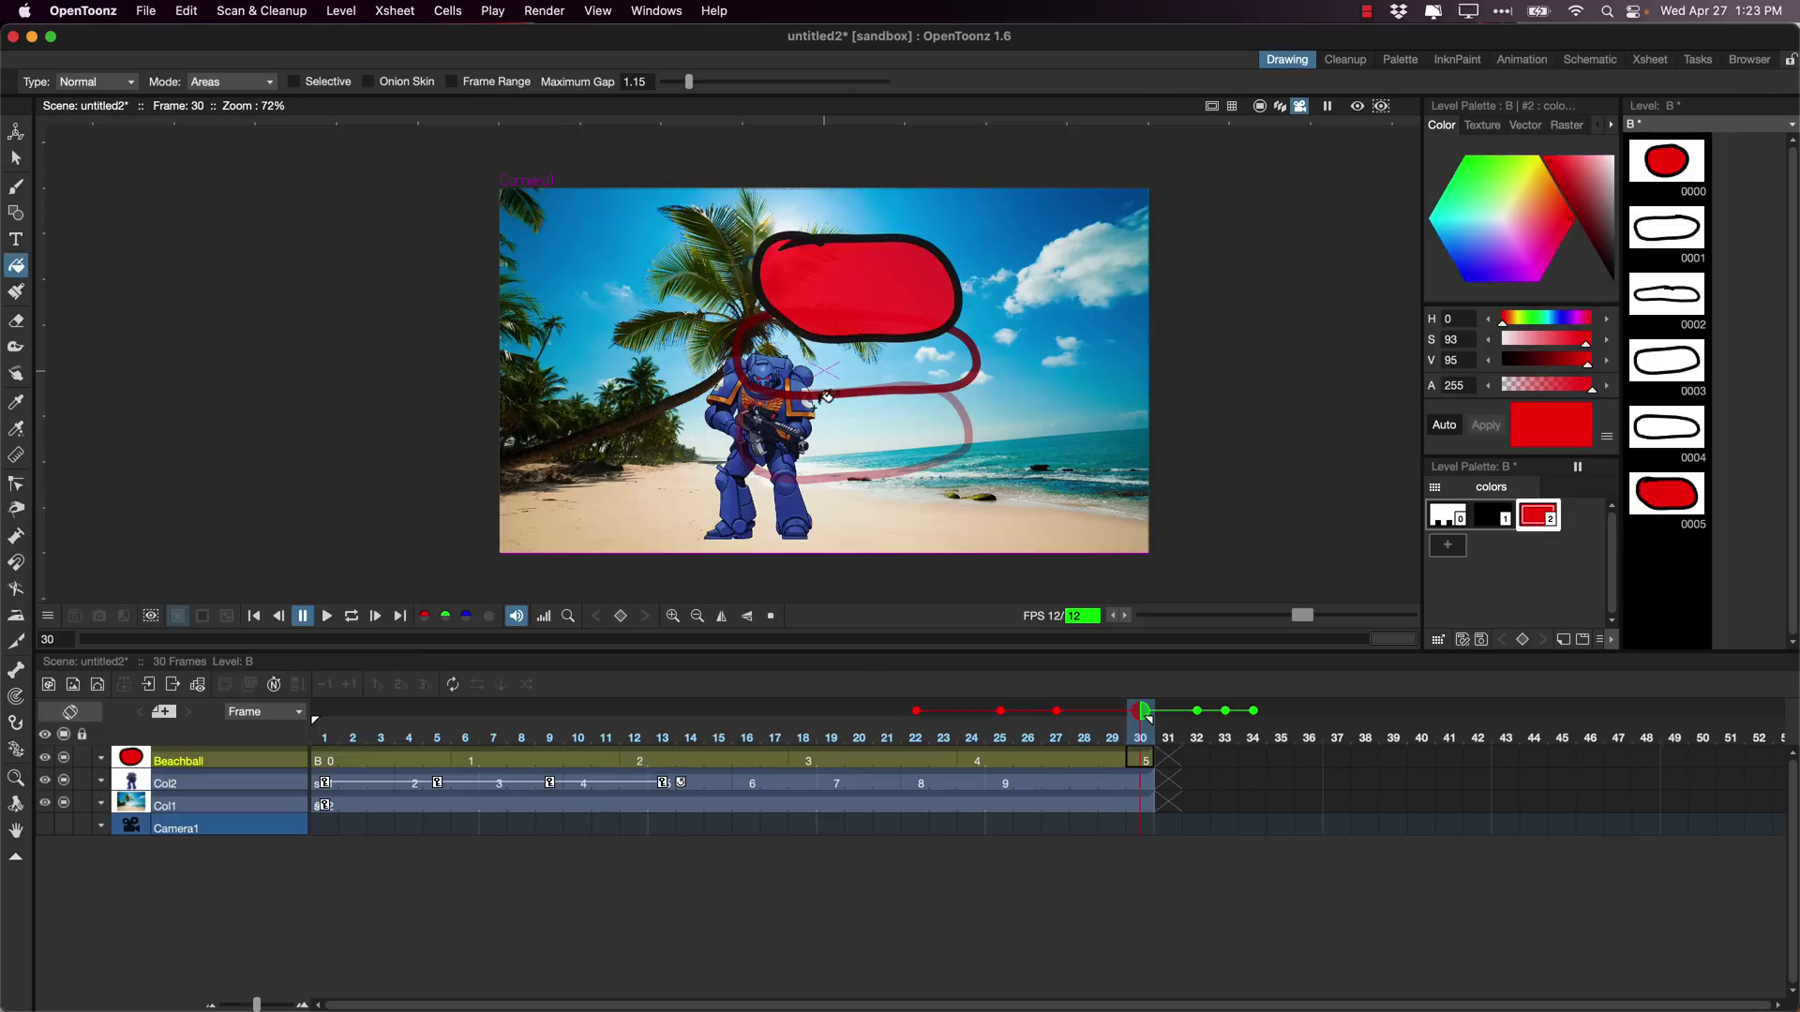
{"action": "left_click", "coordinate": [976, 761]}
{"action": "left_click", "coordinate": [900, 351]}
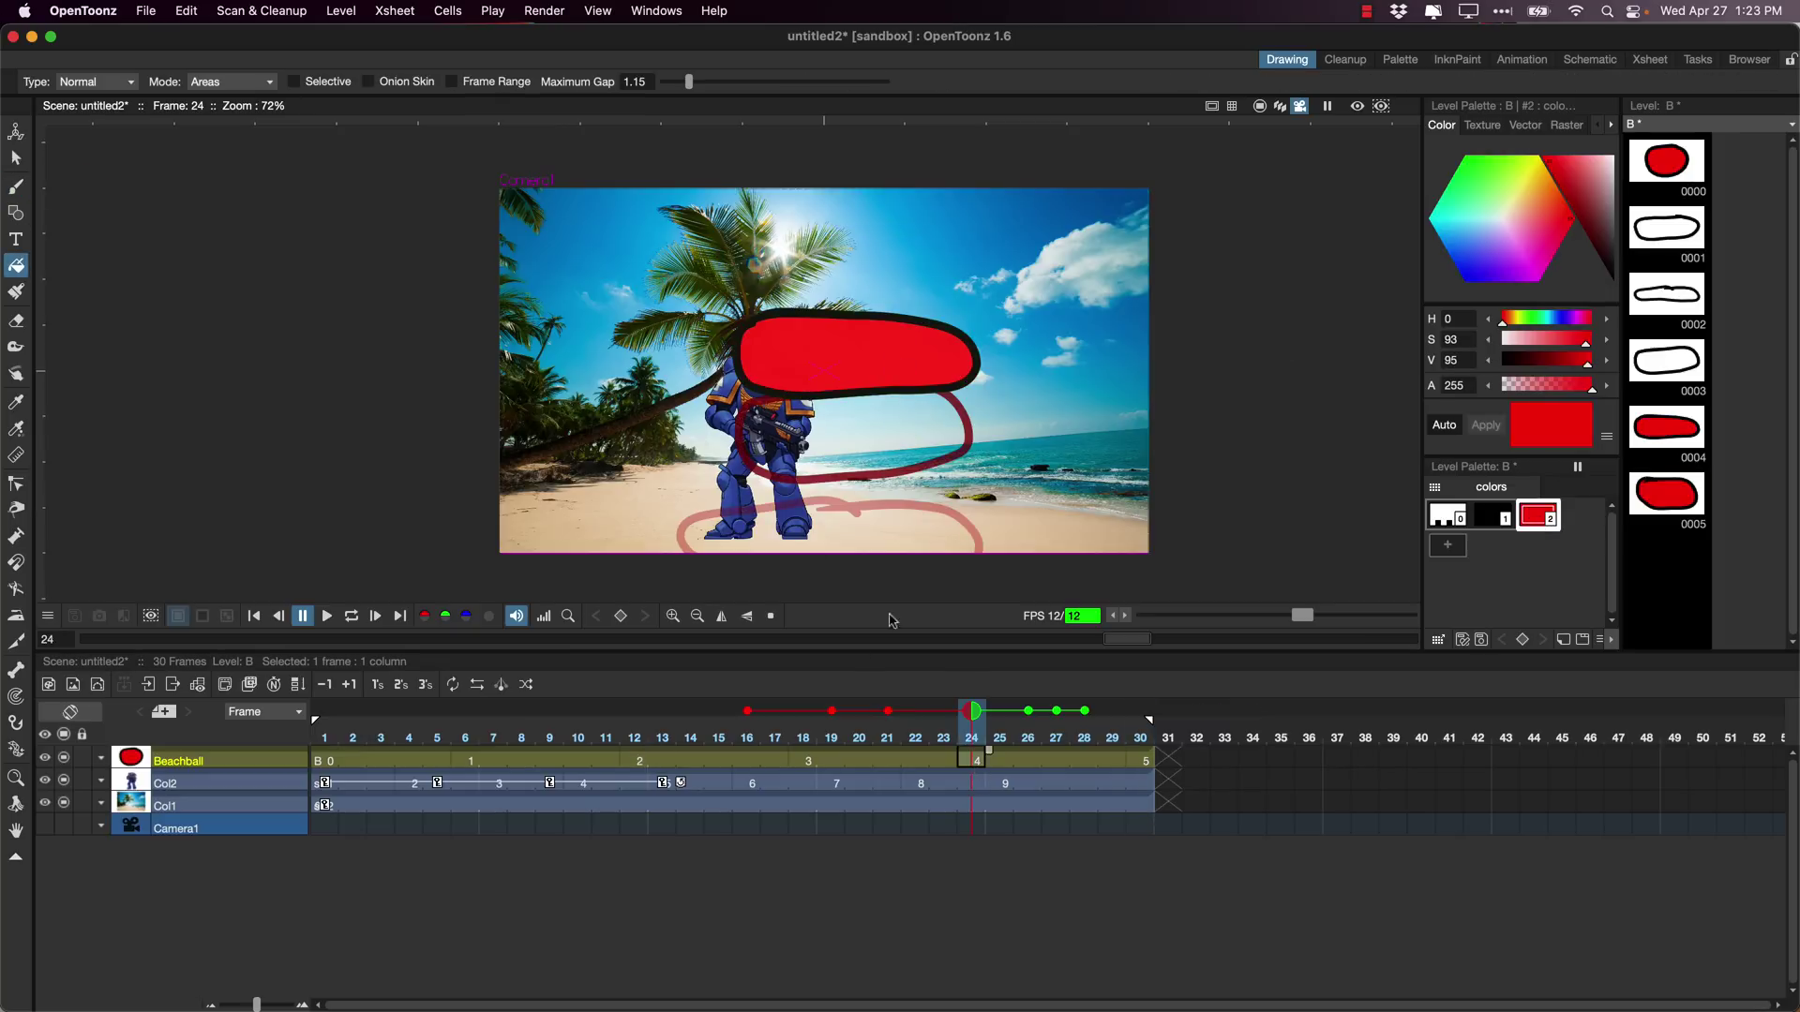
Fill the balls at frames 18, 12 and 6 red, then play the animation back.
{"action": "left_click", "coordinate": [804, 761]}
{"action": "left_click", "coordinate": [868, 429]}
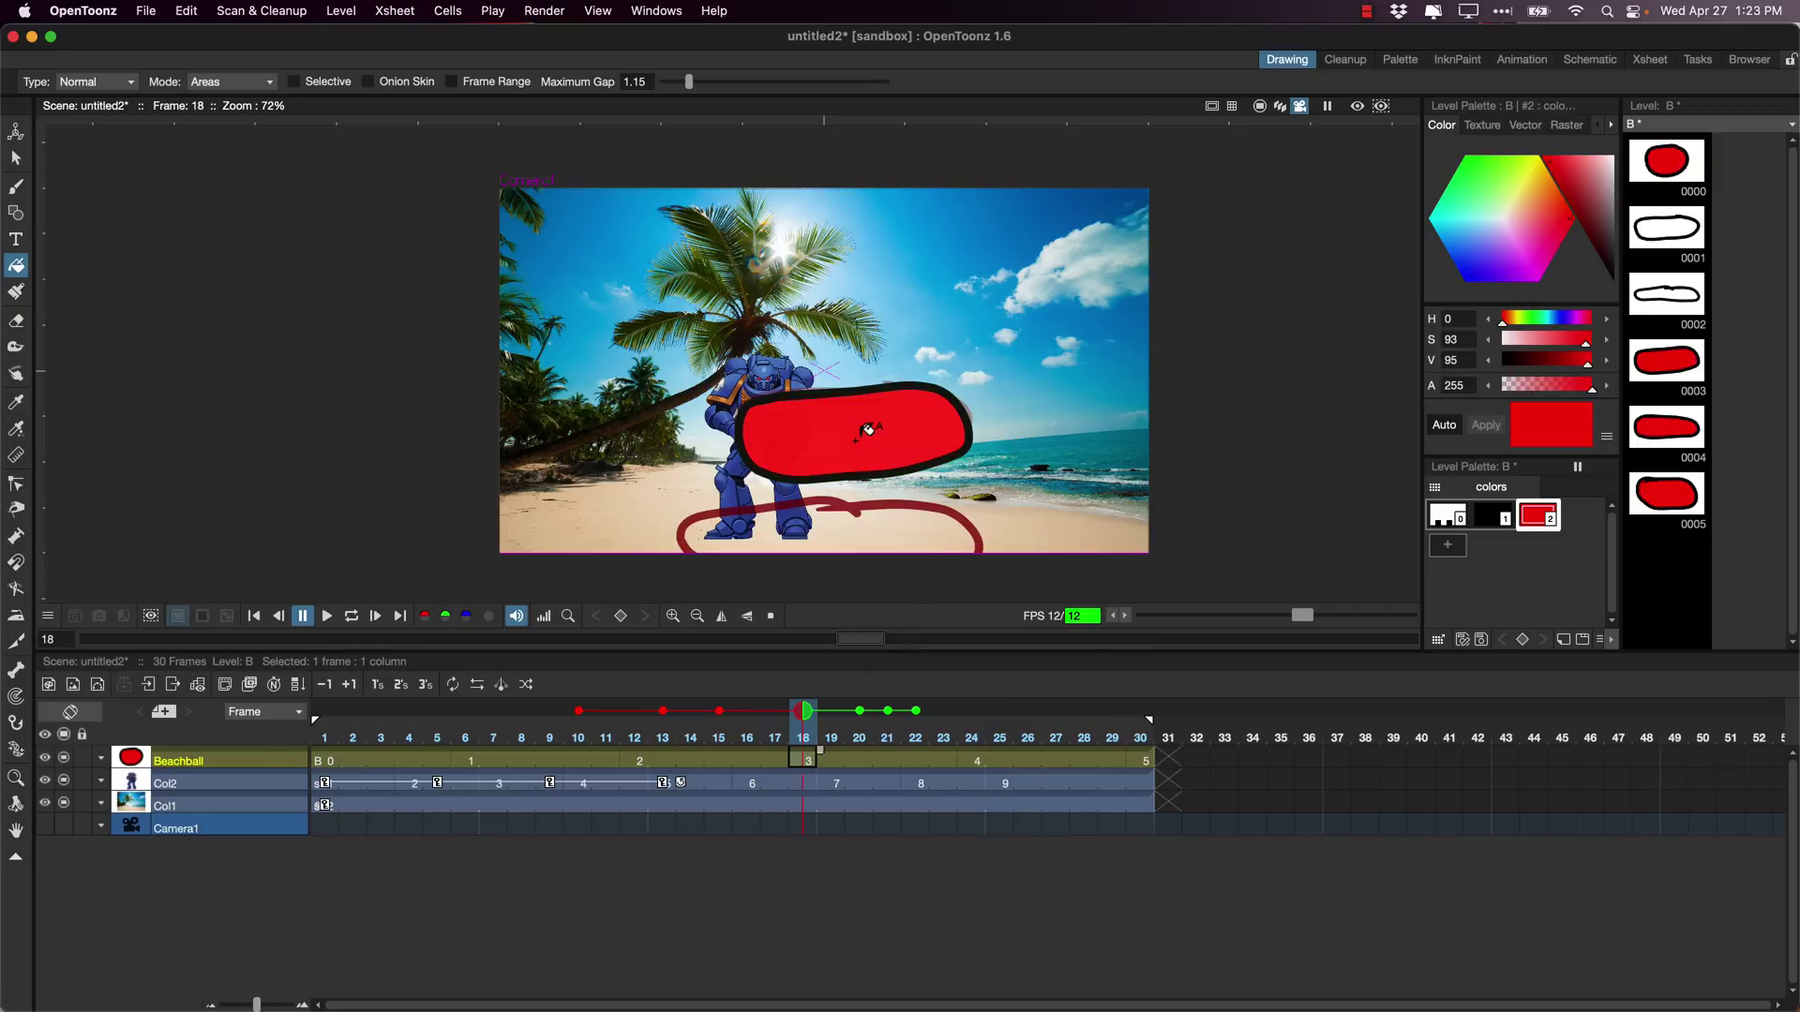
{"action": "left_click", "coordinate": [646, 767]}
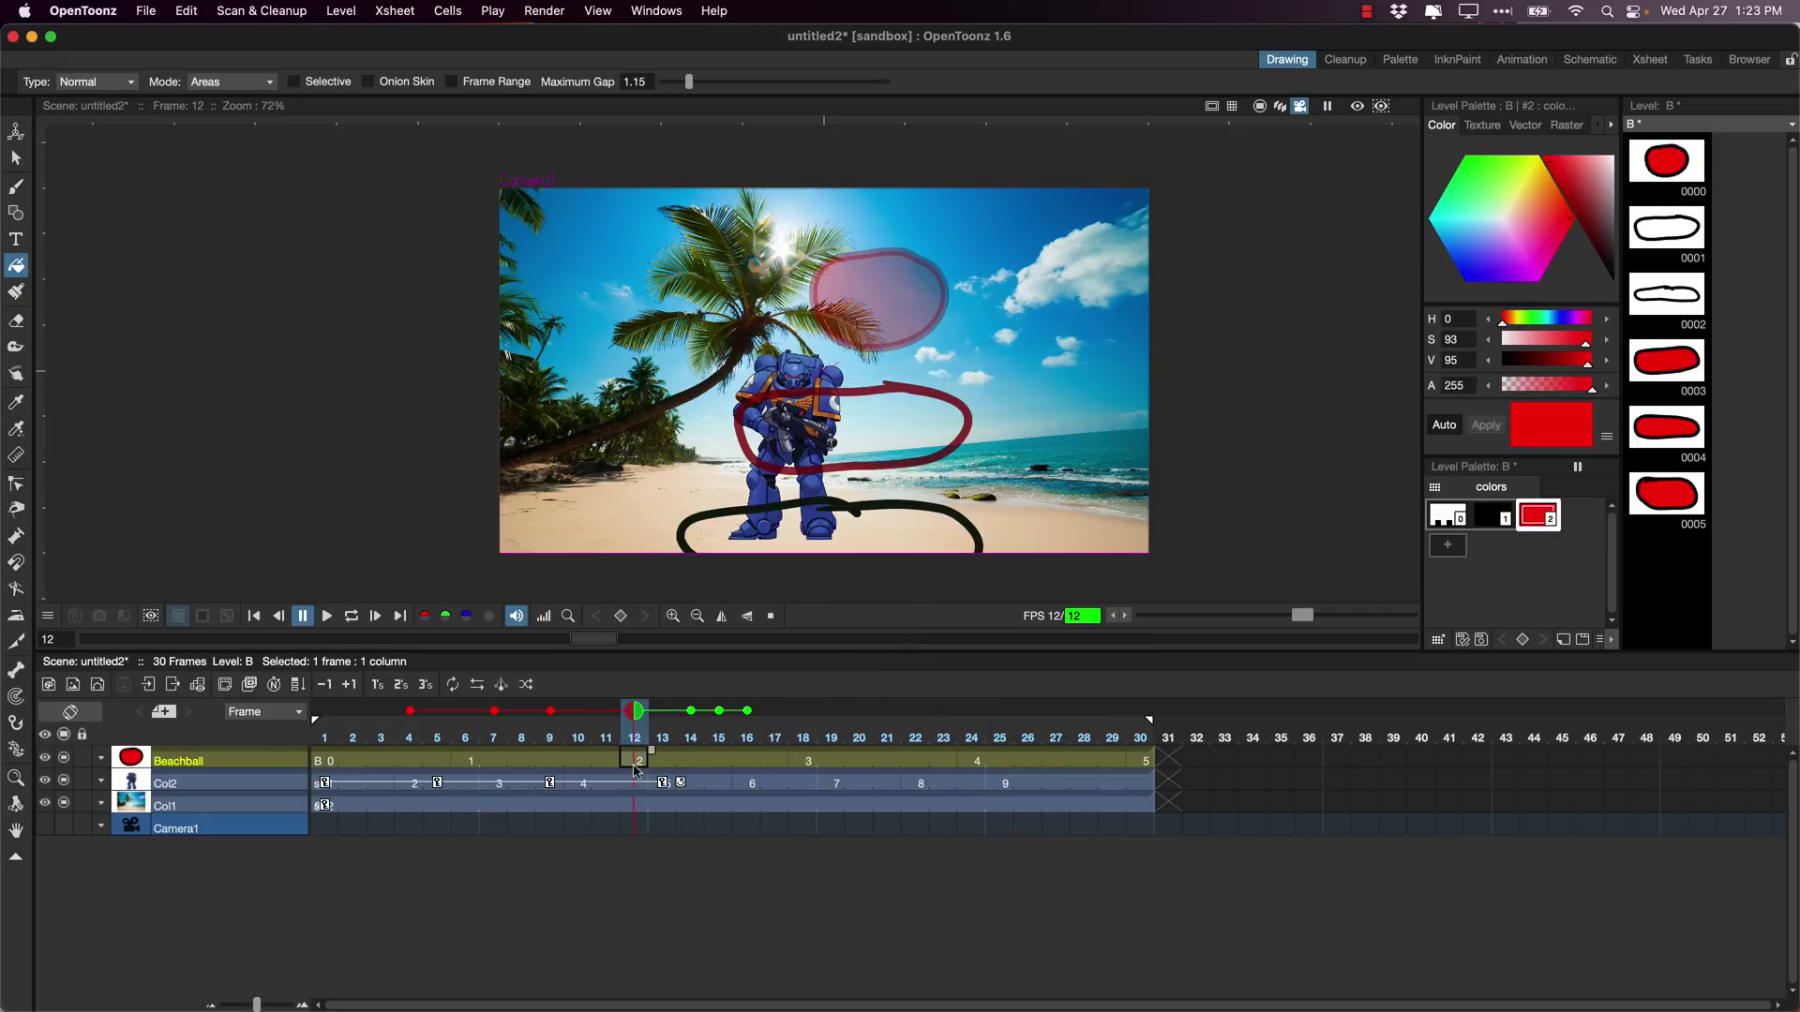
{"action": "left_click", "coordinate": [866, 522]}
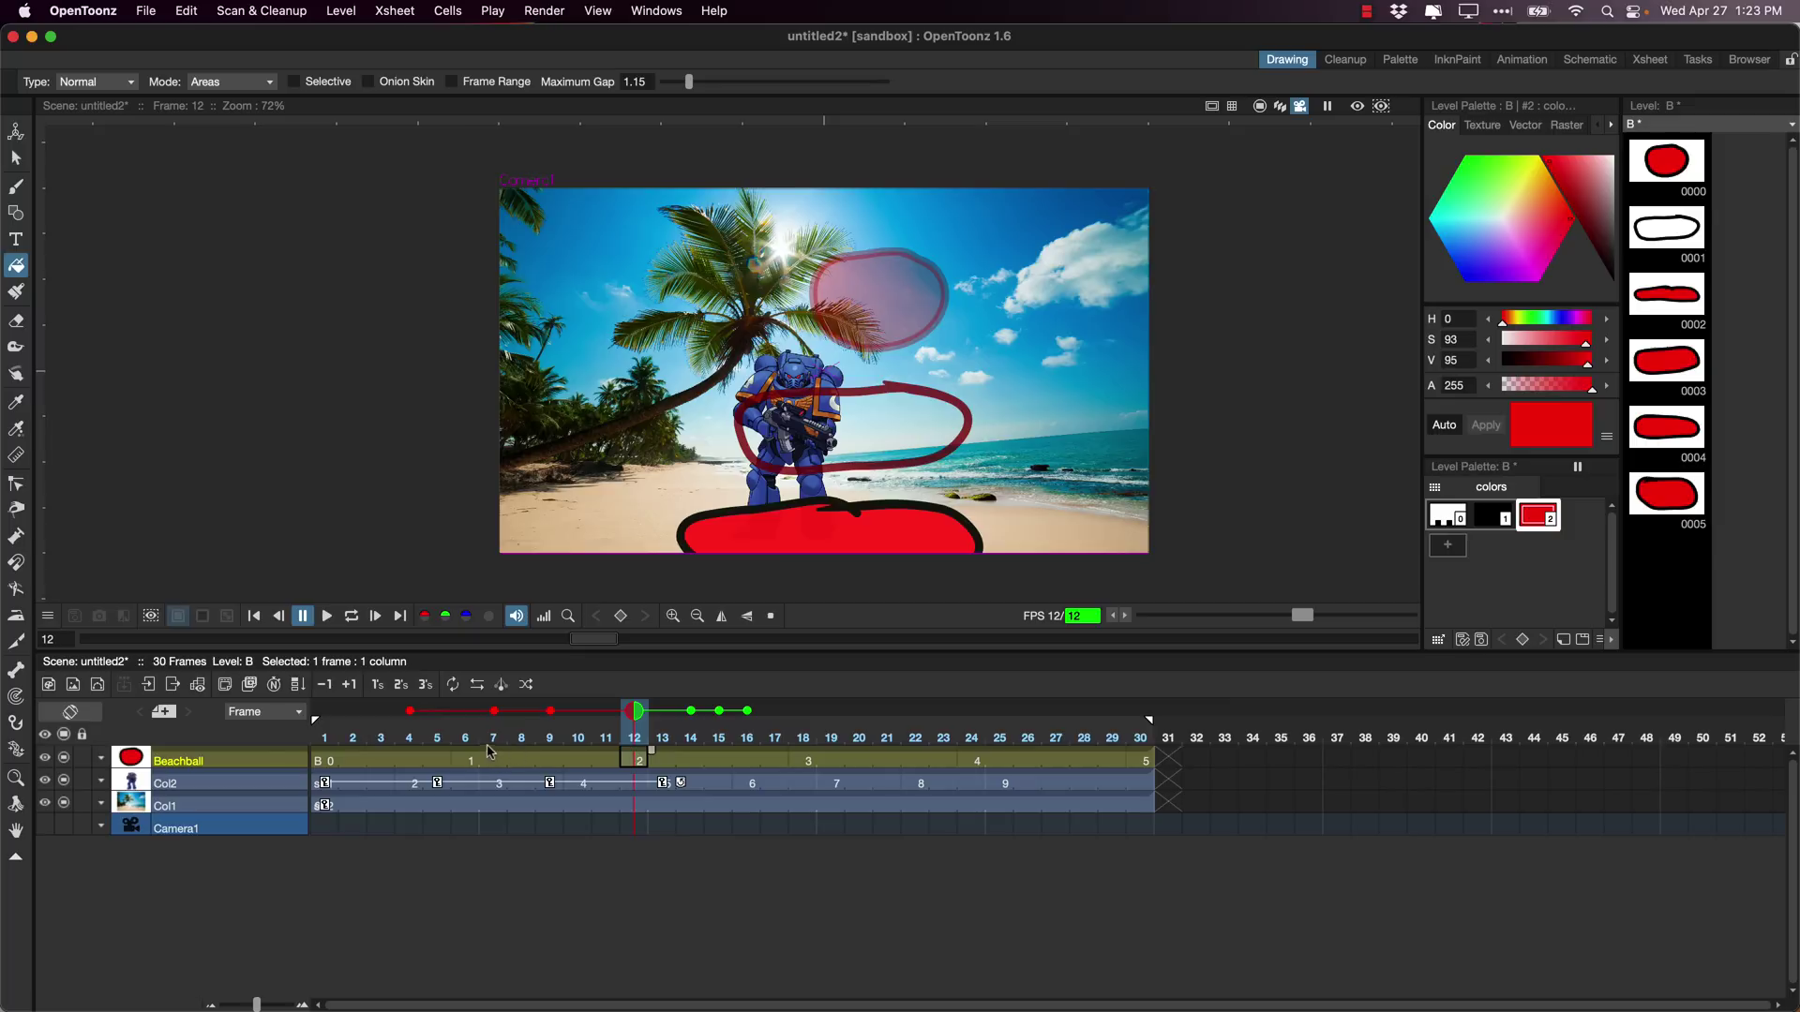
{"action": "left_click", "coordinate": [466, 747]}
{"action": "left_click", "coordinate": [849, 424]}
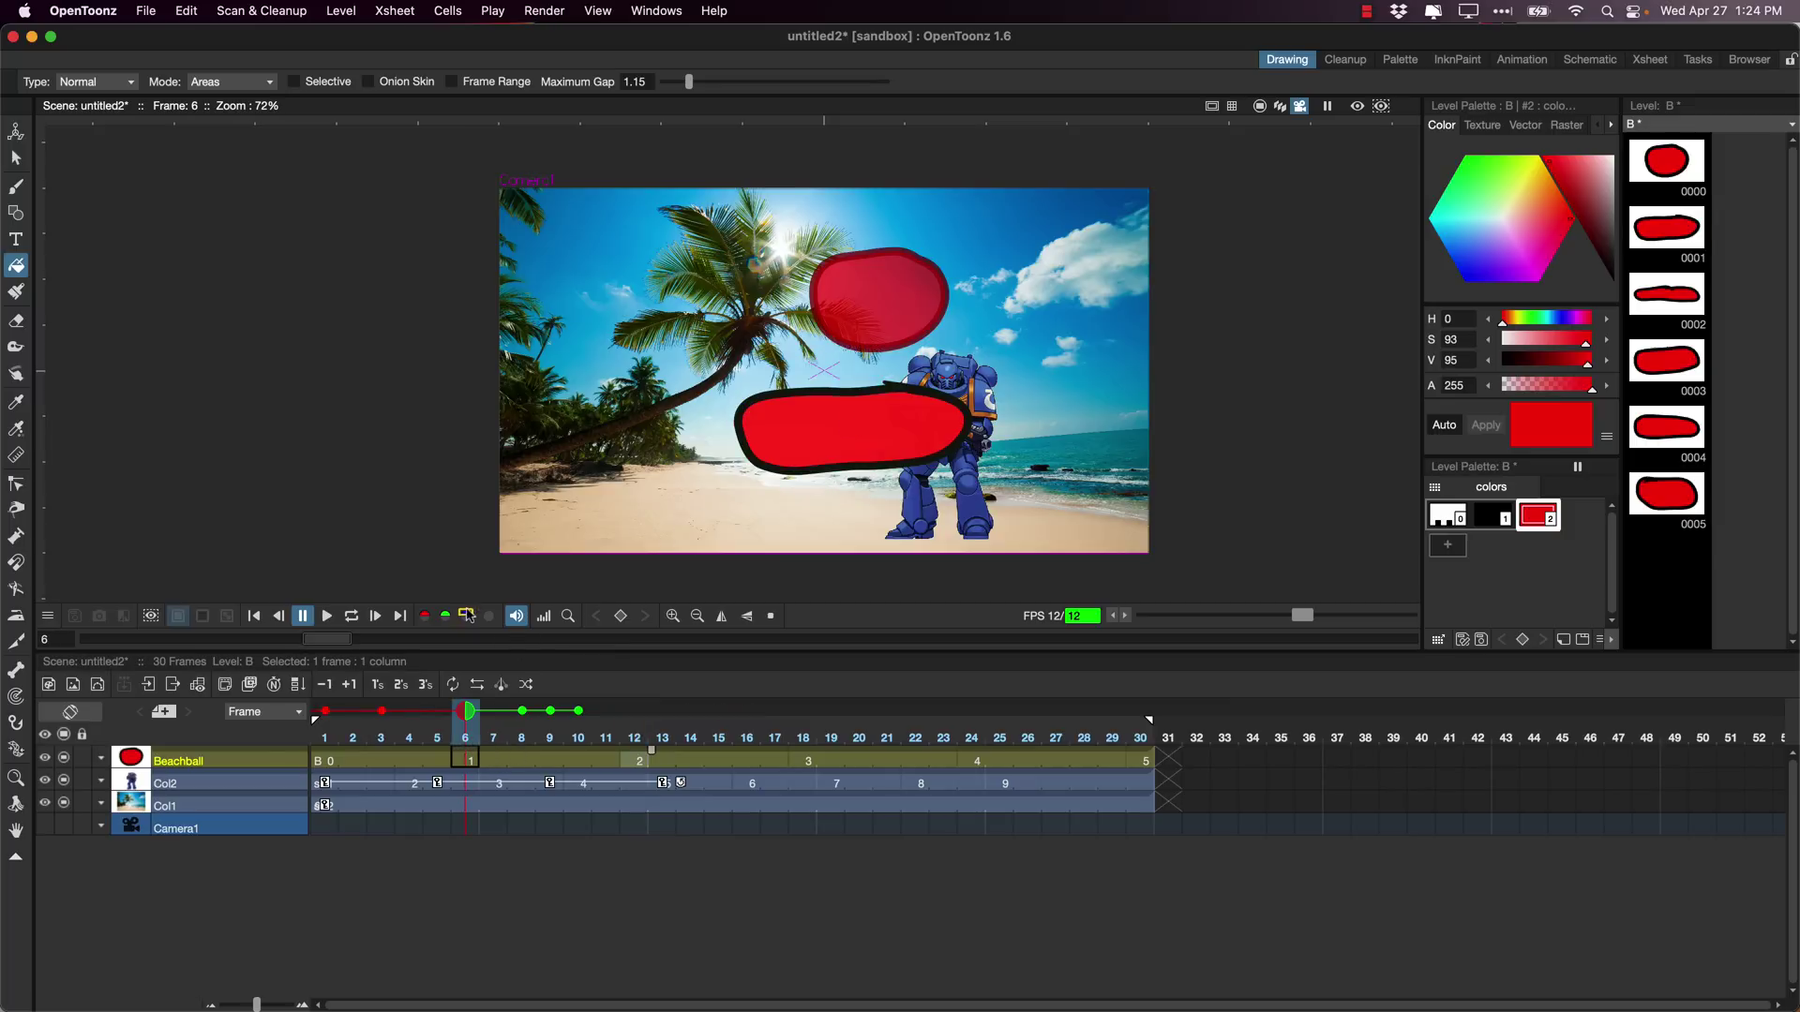
{"action": "left_click", "coordinate": [328, 616]}
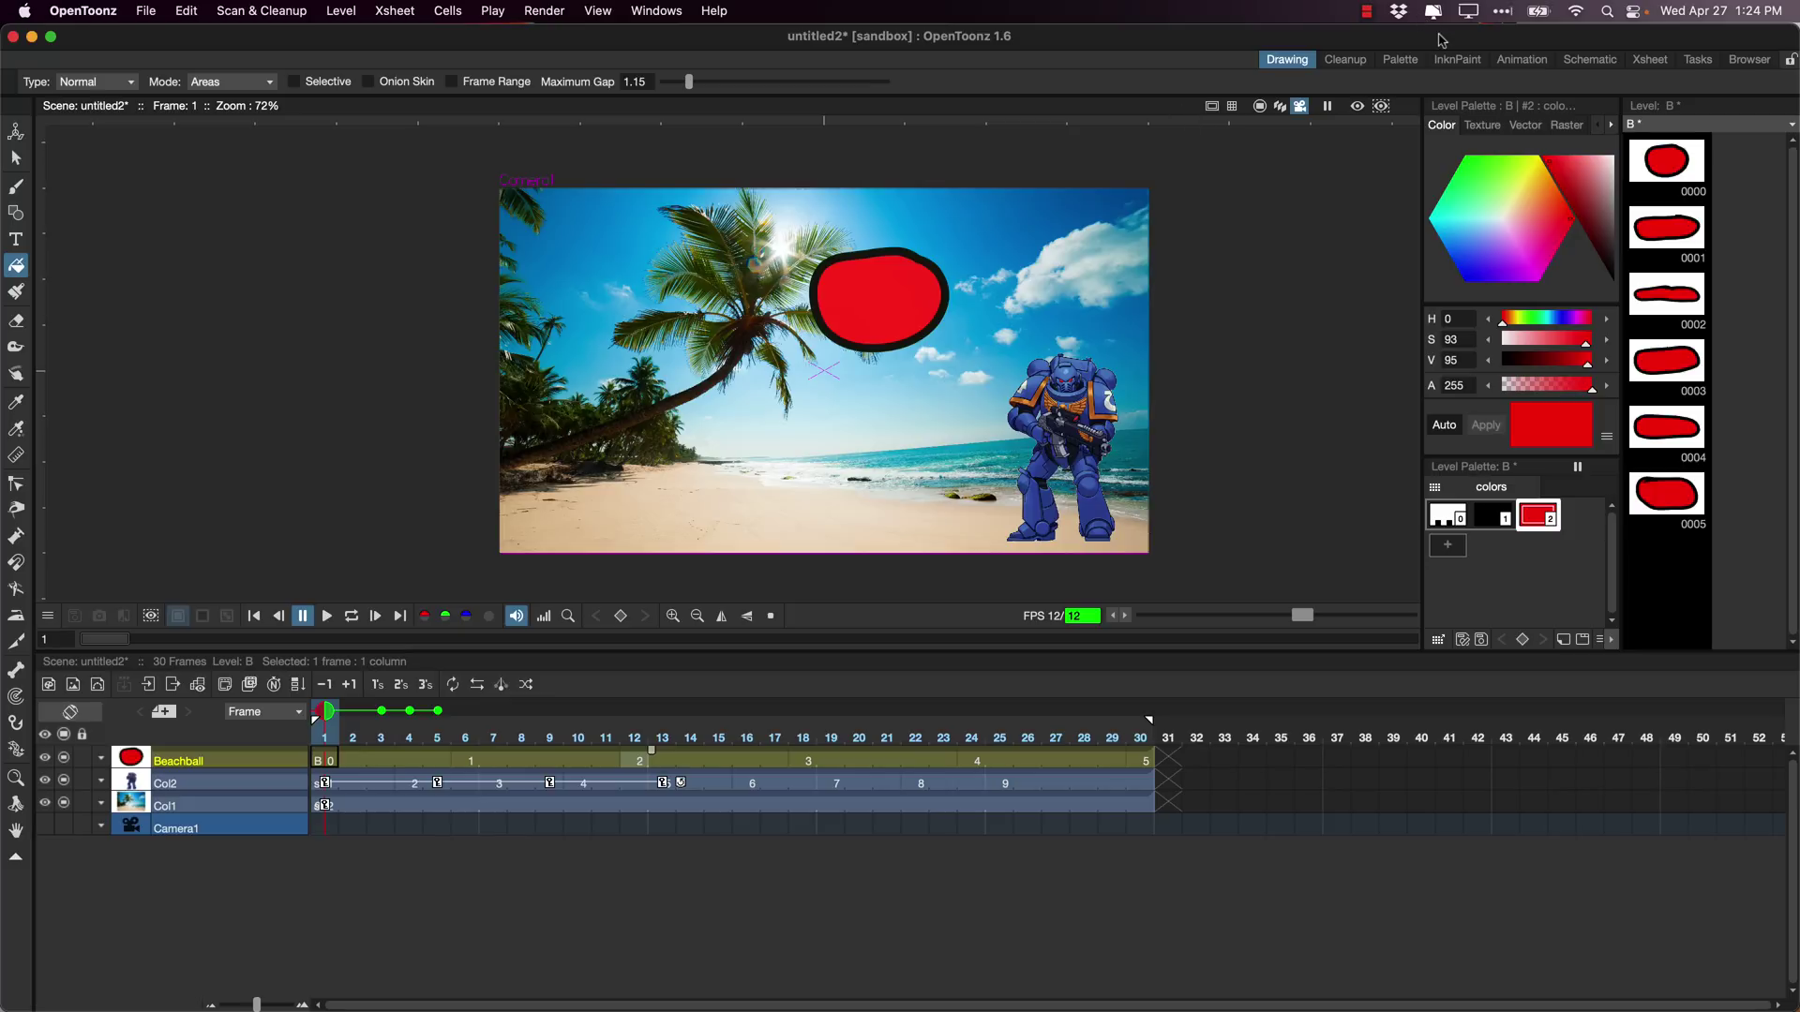
In the Schematic room, move XSheet and Output up-right and Beachball up-left to untangle the FX graph.
{"action": "left_click", "coordinate": [1573, 60]}
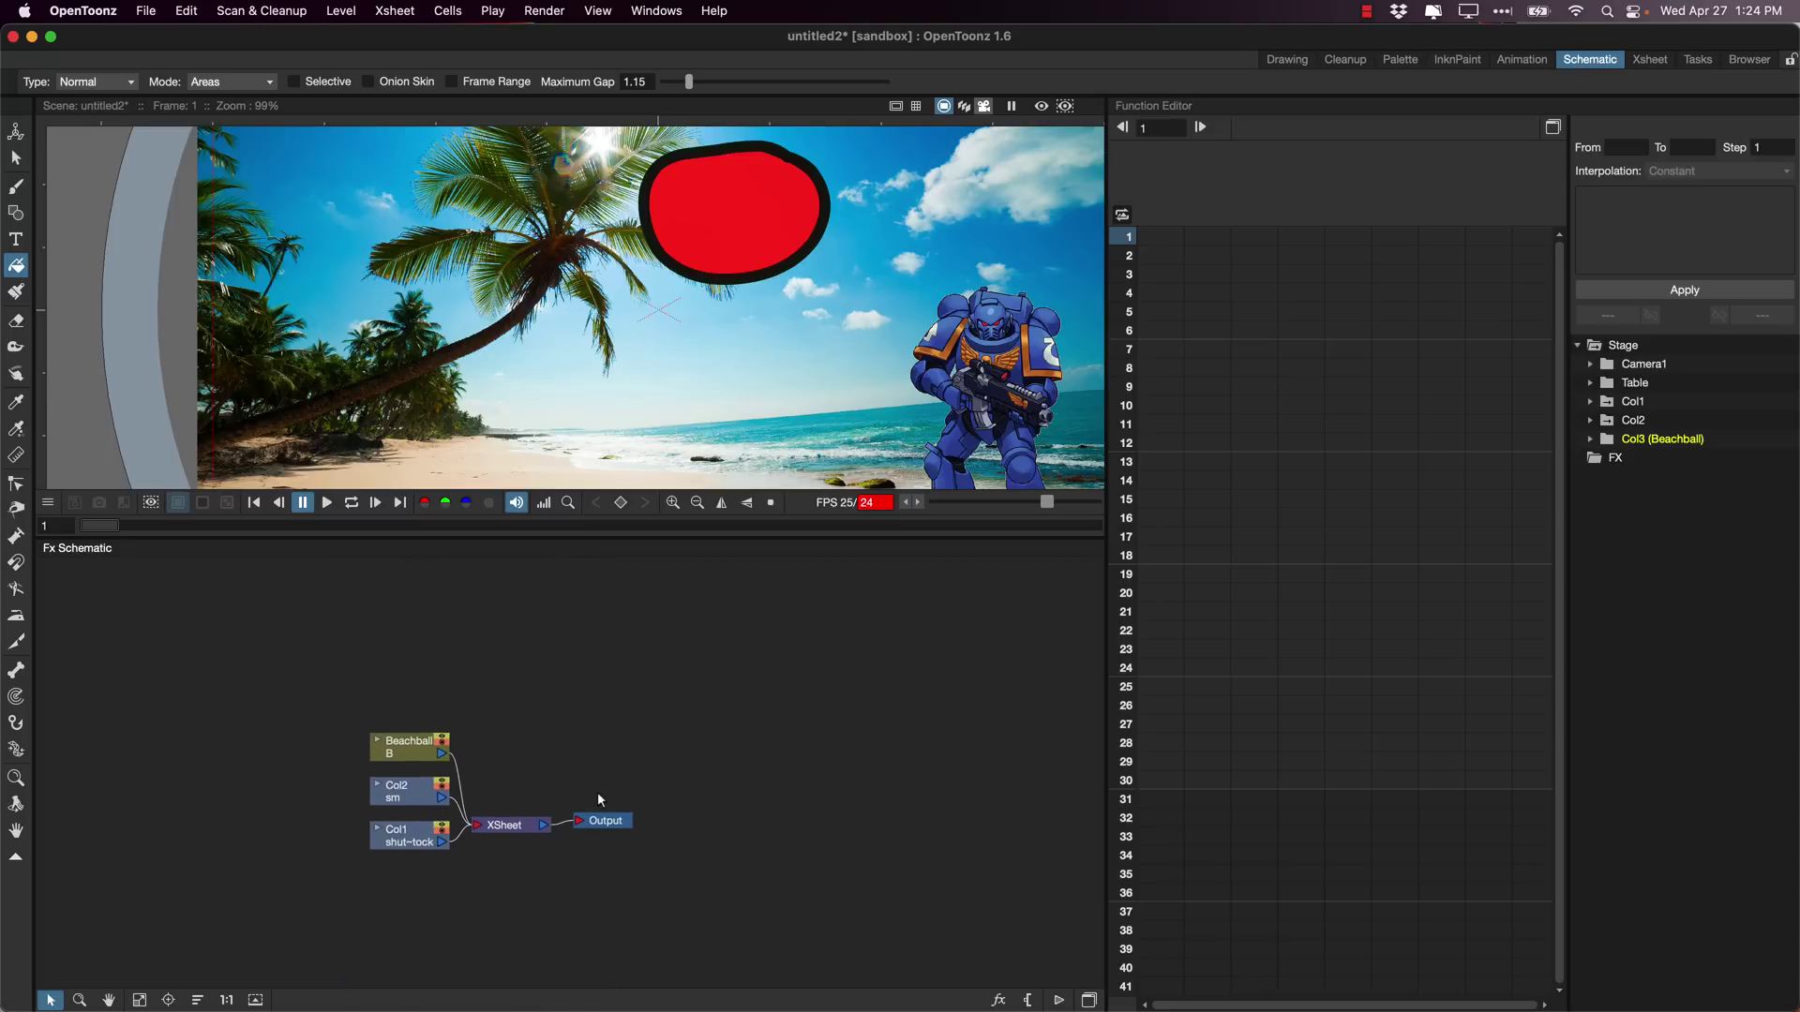
{"action": "scroll", "coordinate": [632, 722], "scroll_direction": "up", "scroll_amount": 4}
{"action": "left_click_drag", "start_coordinate": [633, 722], "coordinate": [559, 786]}
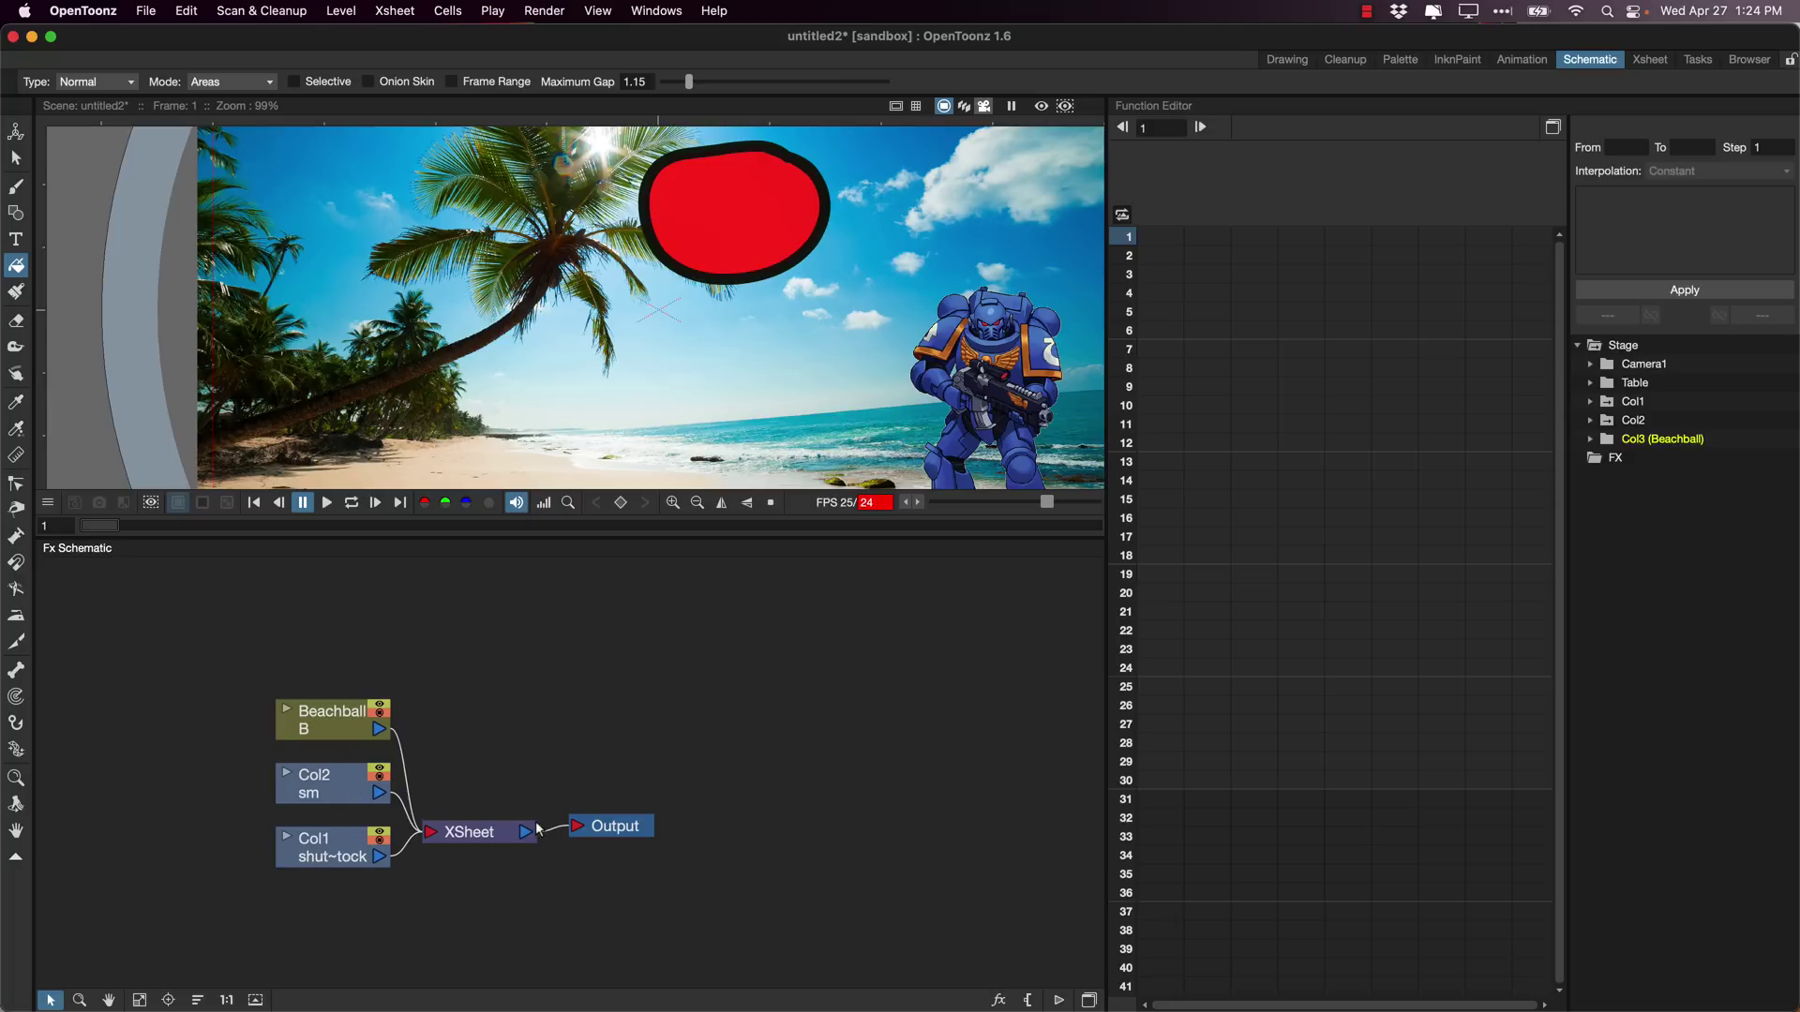
{"action": "left_click_drag", "start_coordinate": [477, 834], "coordinate": [529, 745]}
{"action": "left_click_drag", "start_coordinate": [600, 826], "coordinate": [751, 715]}
{"action": "left_click", "coordinate": [737, 823]}
{"action": "left_click_drag", "start_coordinate": [666, 779], "coordinate": [718, 860]}
{"action": "left_click_drag", "start_coordinate": [369, 795], "coordinate": [270, 676]}
Add a Blur FX from the Beachball node's menu and connect Beachball to its Source.
{"action": "right_click", "coordinate": [445, 616]}
{"action": "mouse_move", "coordinate": [483, 623]}
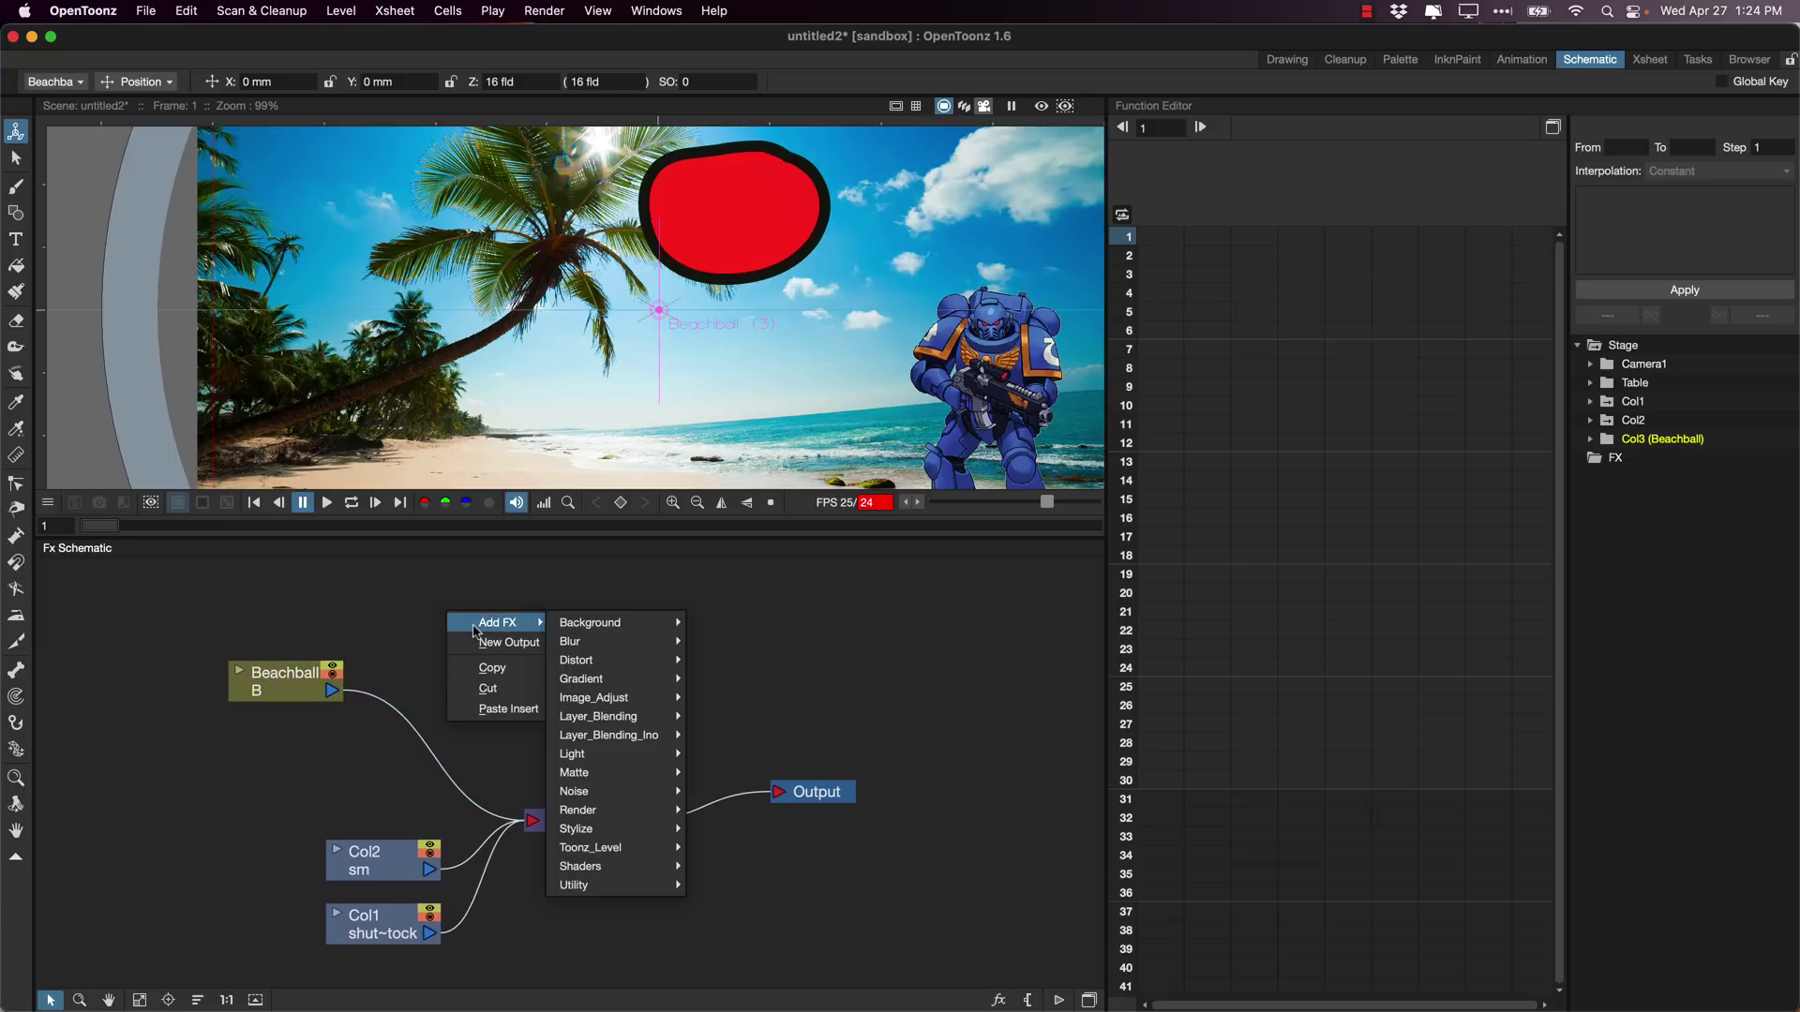
{"action": "mouse_move", "coordinate": [619, 650]}
{"action": "left_click", "coordinate": [722, 642]}
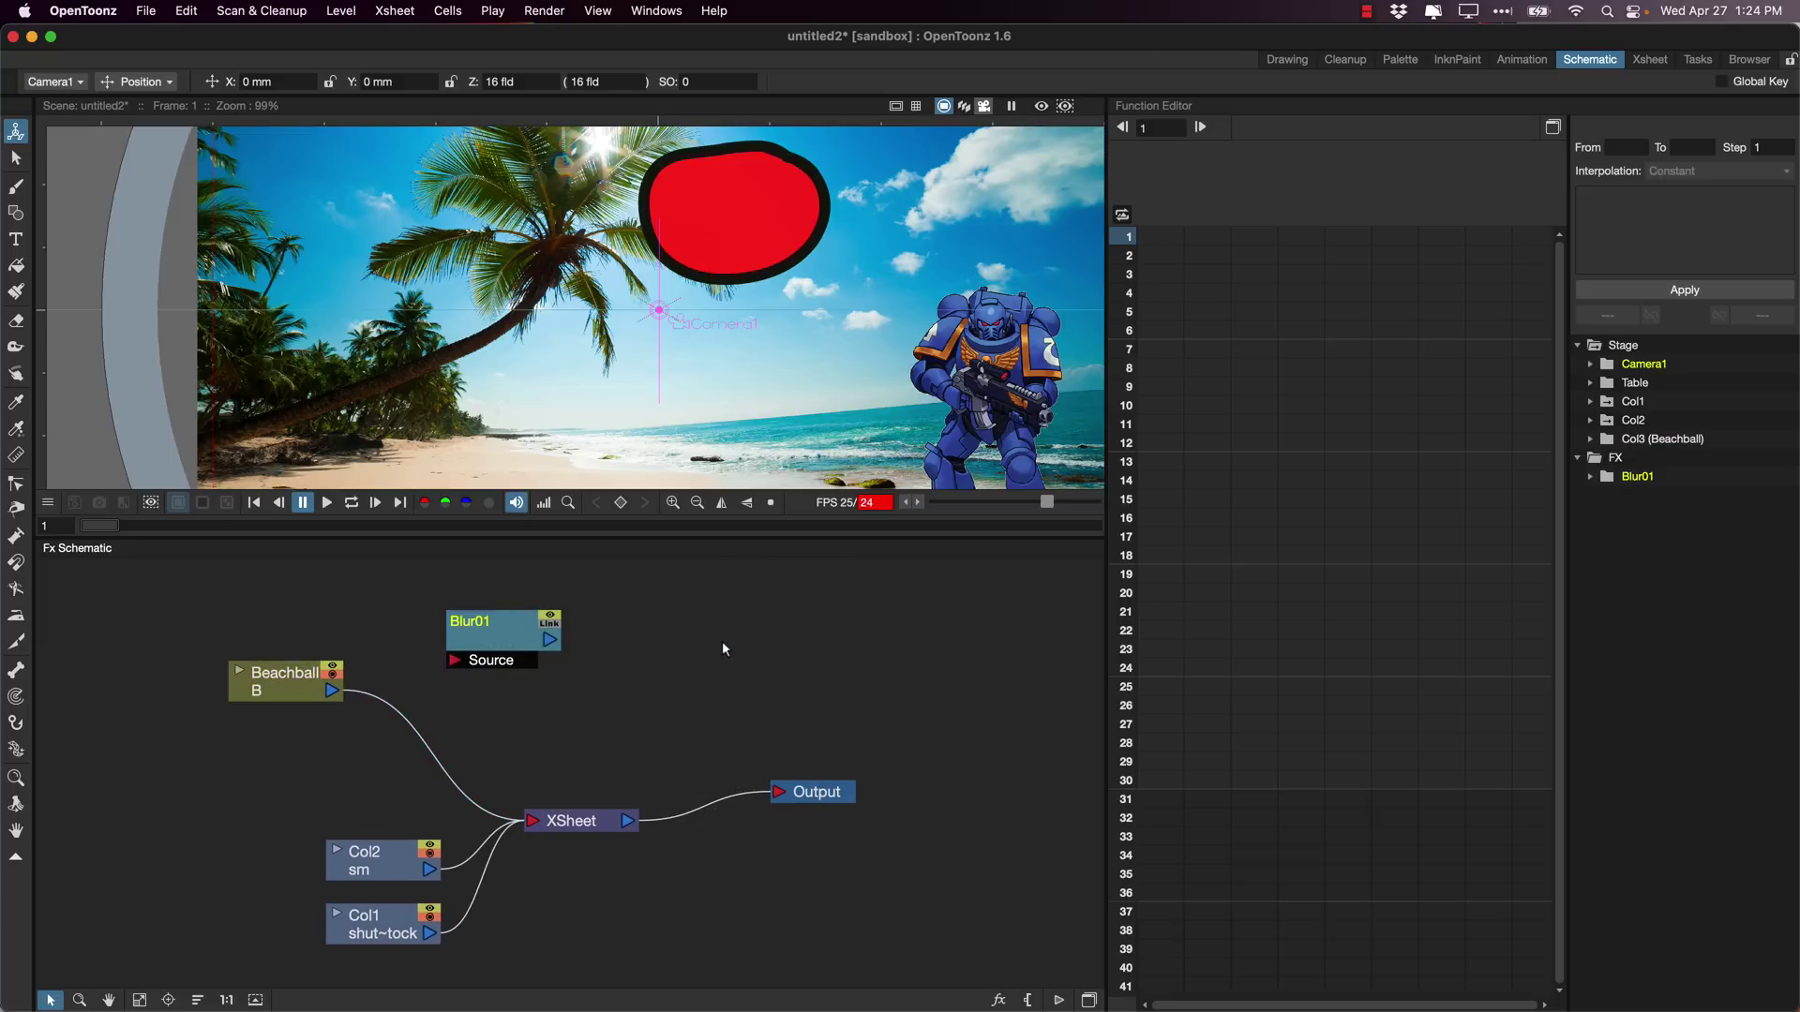
{"action": "left_click_drag", "start_coordinate": [327, 690], "coordinate": [531, 821]}
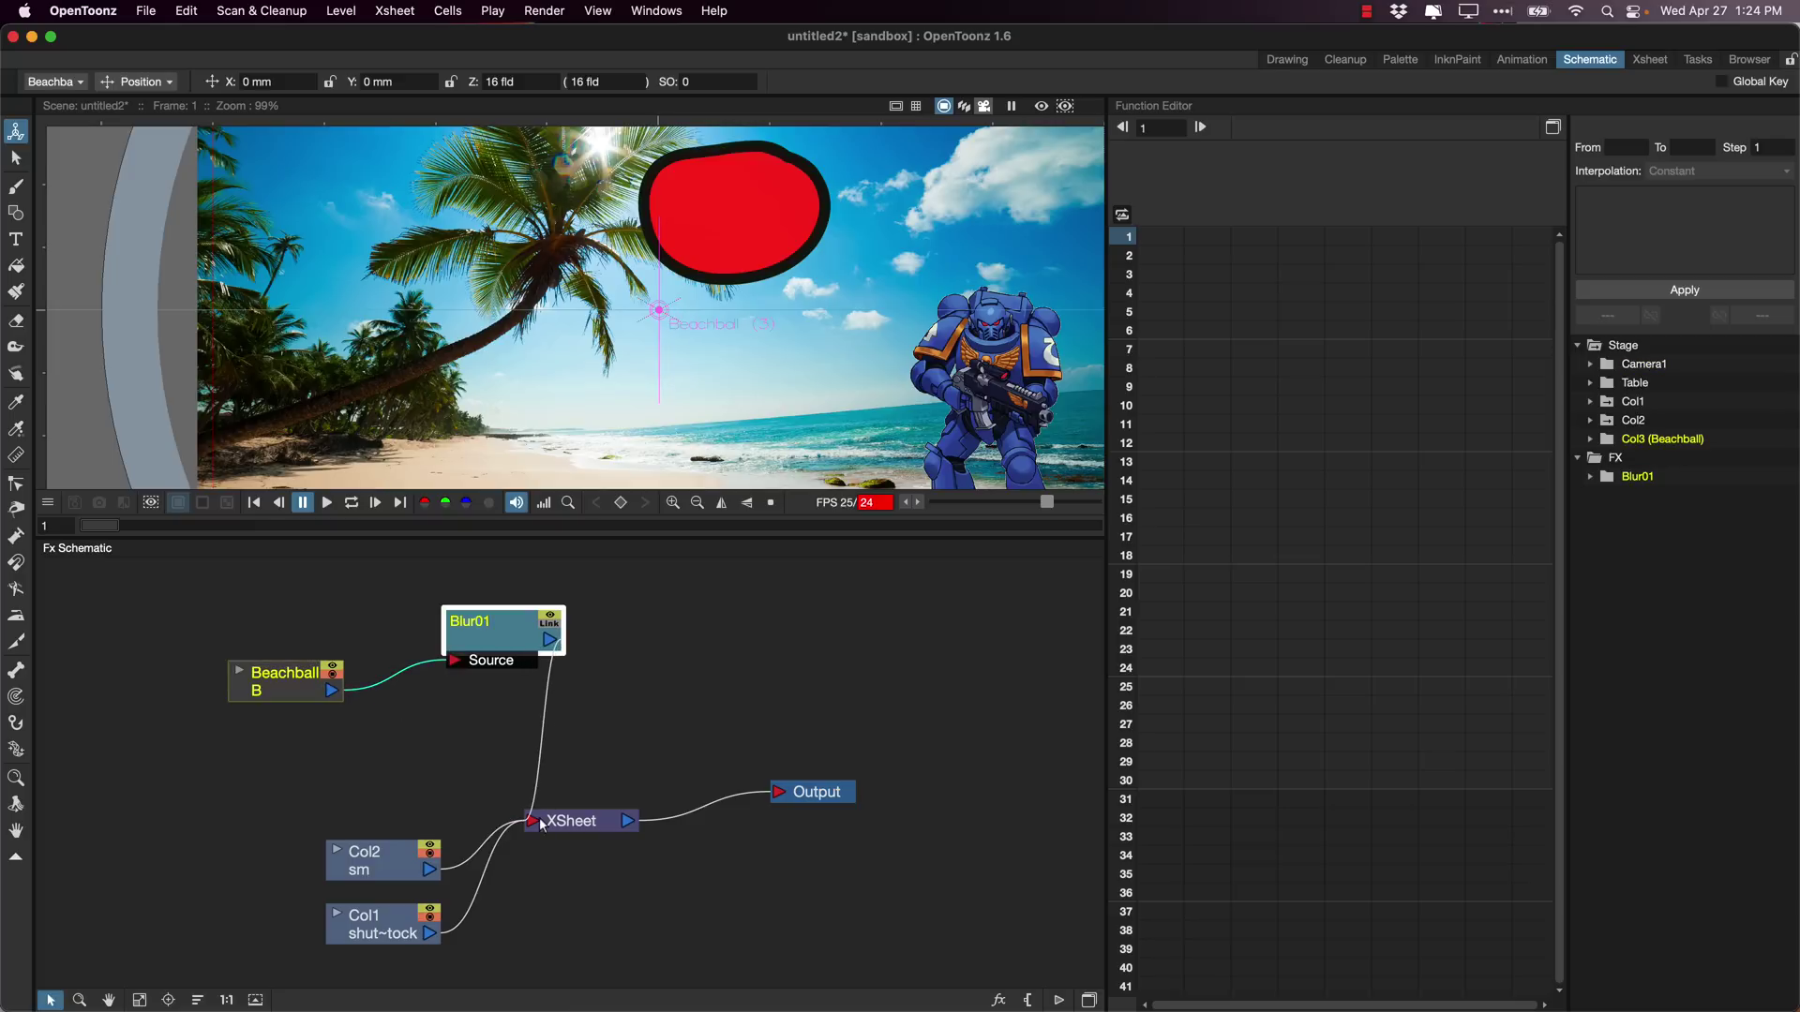
Key Blur01's value at 9.525 mm on frame 1 and play the animation to check it.
{"action": "double_click", "coordinate": [487, 633]}
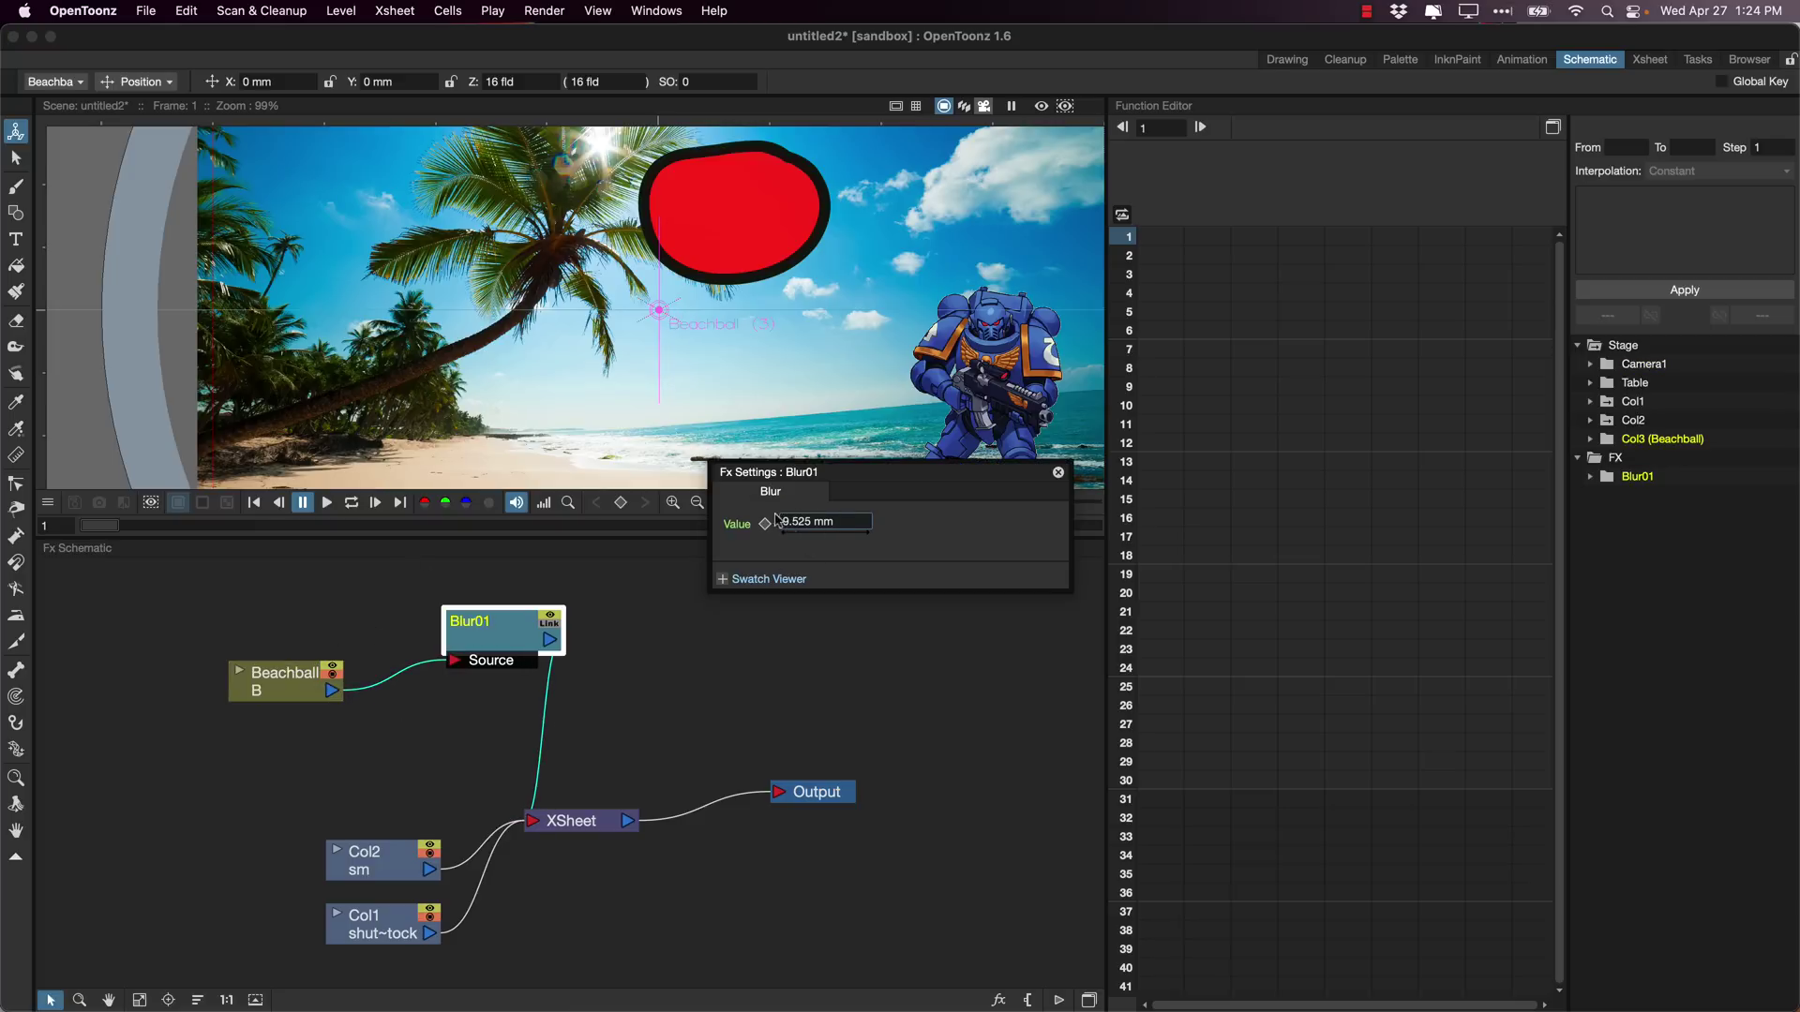
{"action": "left_click", "coordinate": [765, 524]}
{"action": "left_click", "coordinate": [766, 525]}
{"action": "left_click", "coordinate": [328, 504]}
Turn on the viewer's rendered preview with effects and play the blurred animation.
{"action": "right_click", "coordinate": [335, 507]}
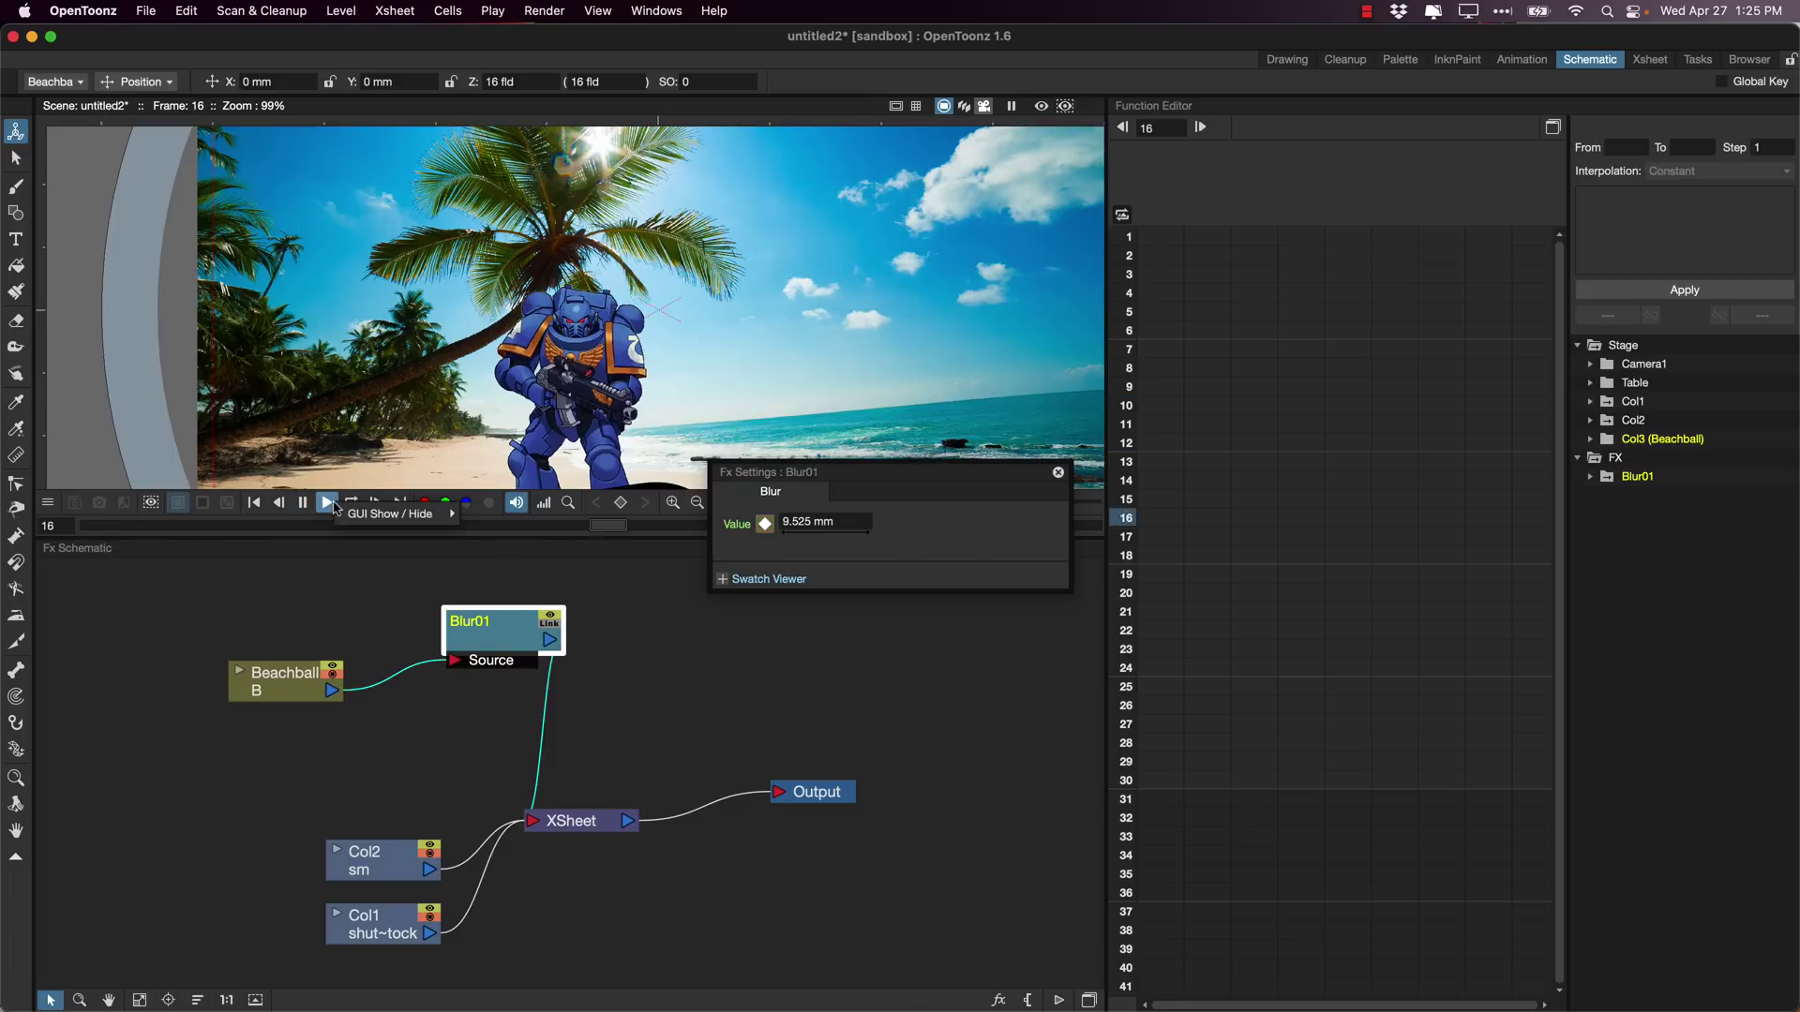
{"action": "left_click", "coordinate": [265, 507]}
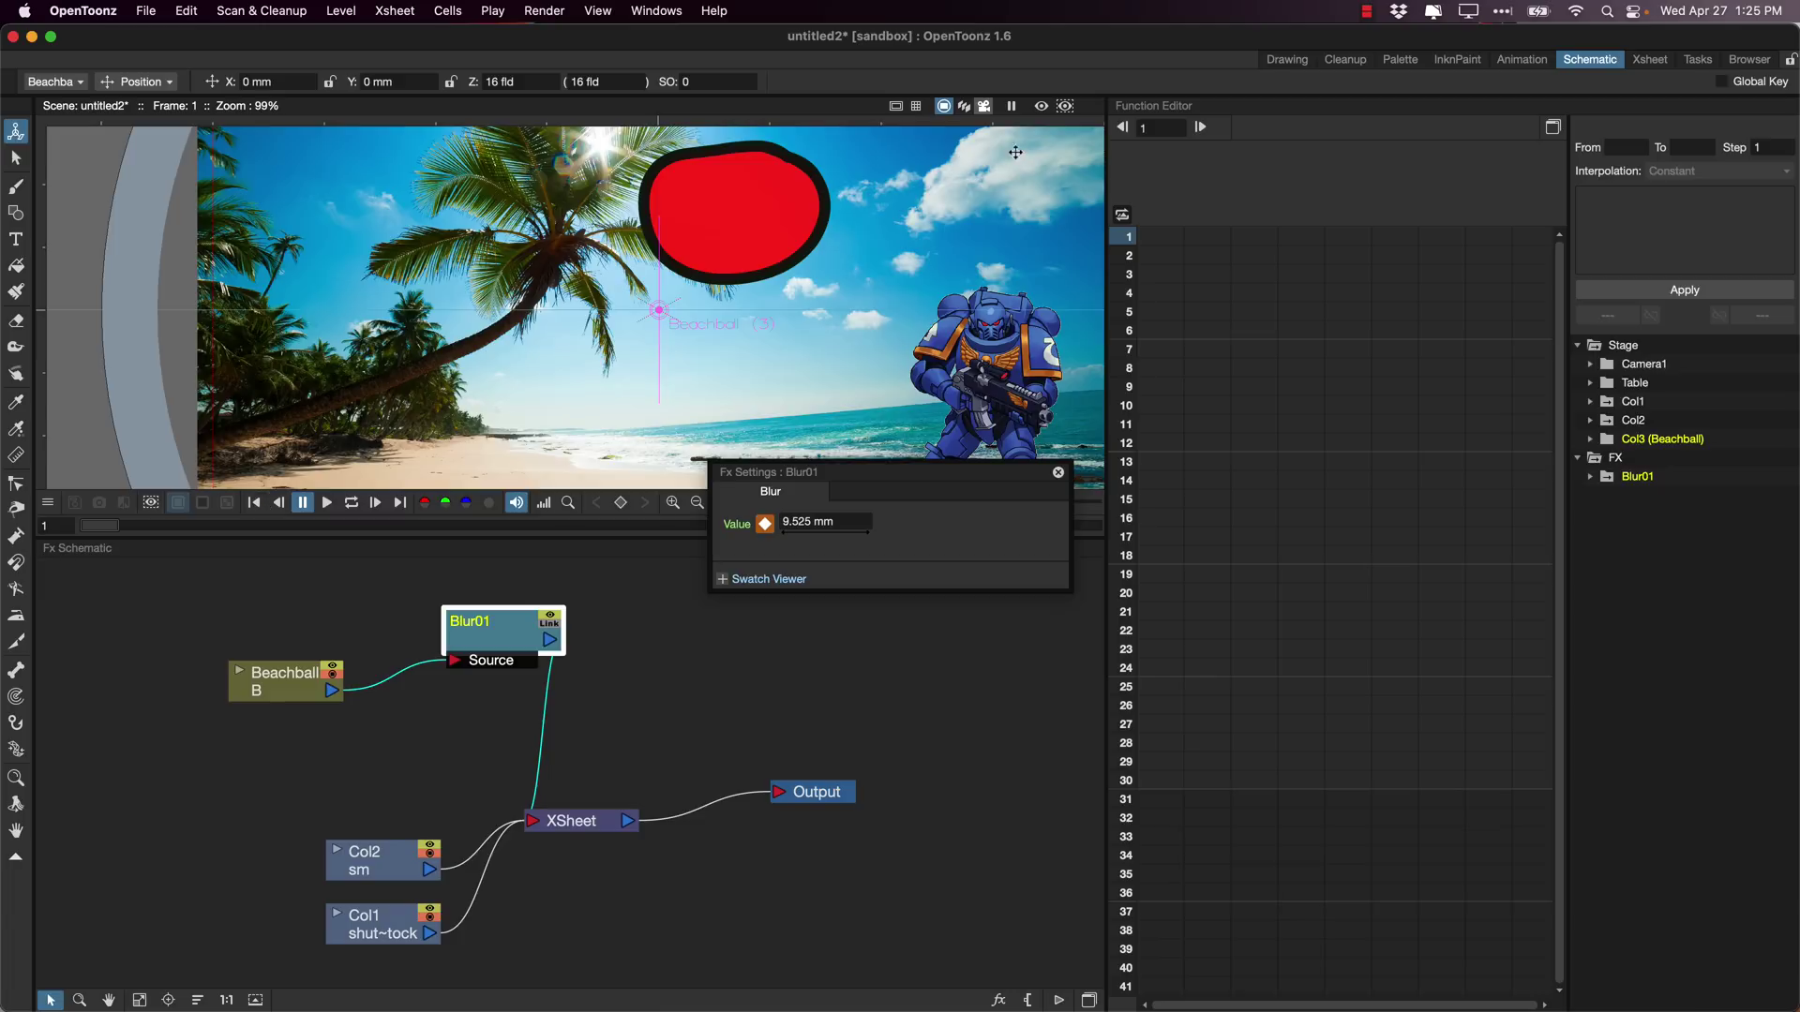
{"action": "left_click", "coordinate": [1042, 106]}
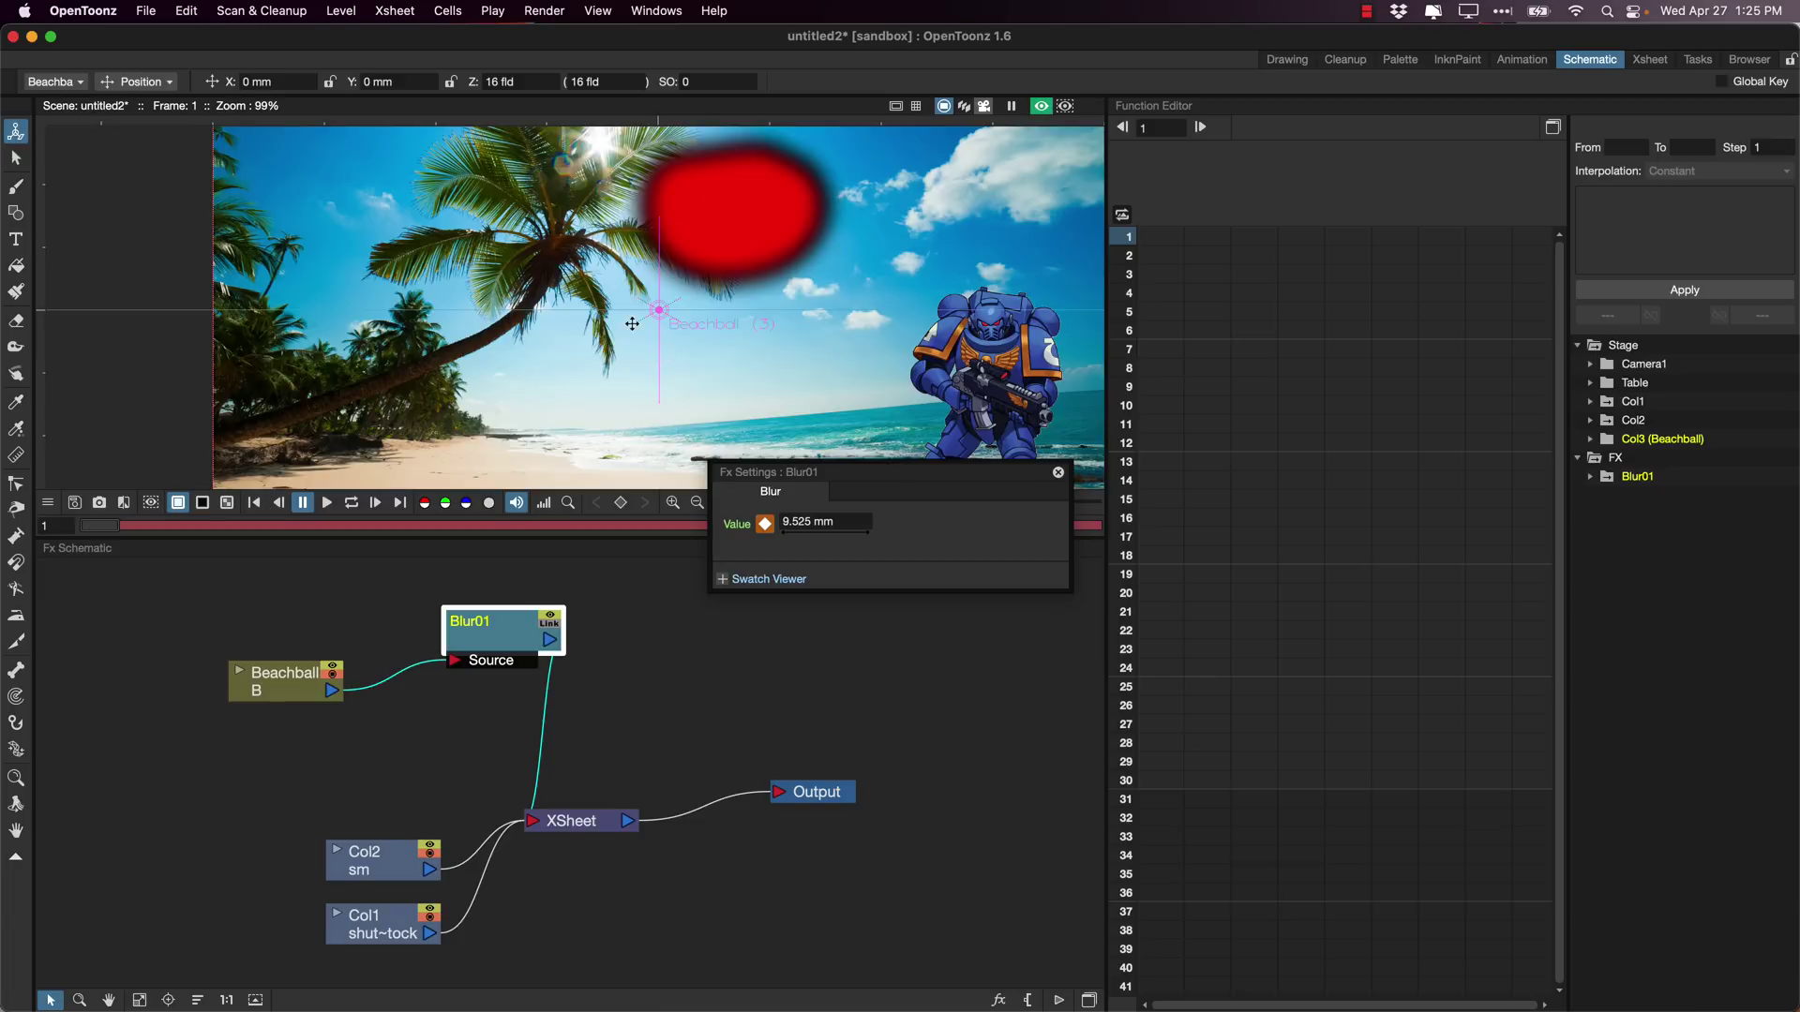
{"action": "left_click", "coordinate": [325, 506]}
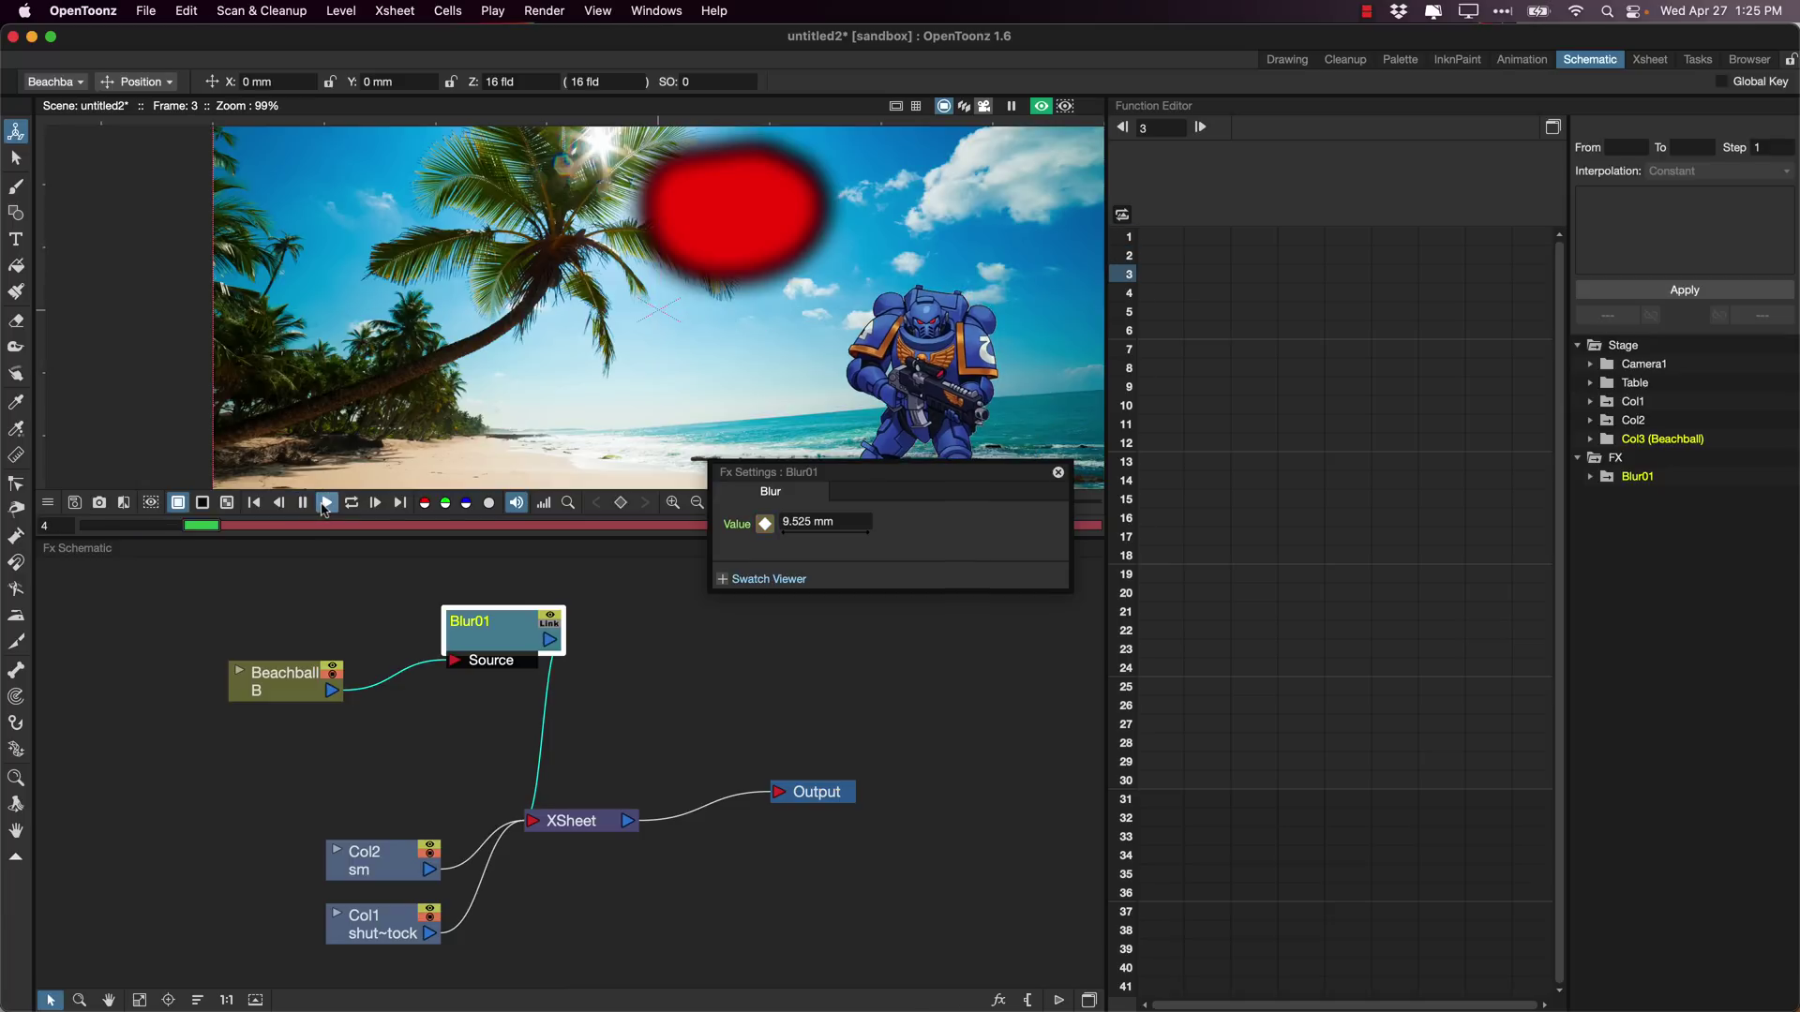
Zoom the viewer out to 48% and replay the animation from frame 1.
{"action": "right_click", "coordinate": [321, 507]}
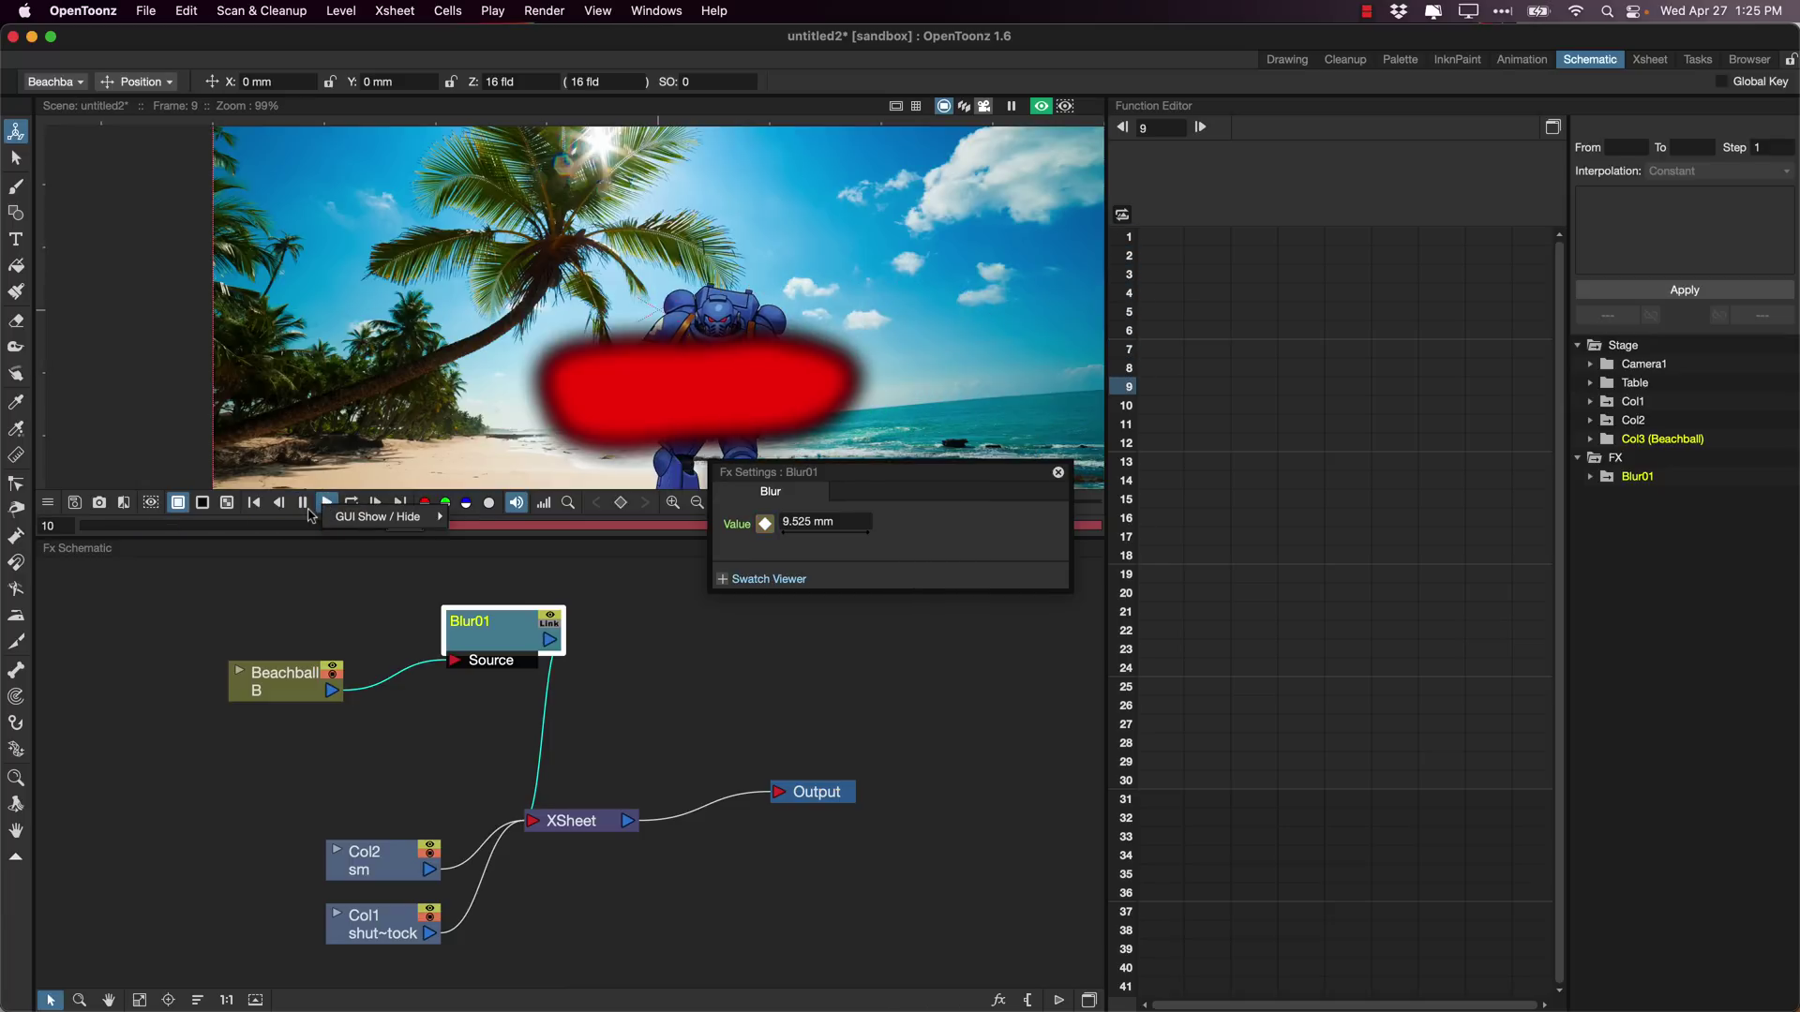
{"action": "left_click", "coordinate": [579, 645]}
{"action": "right_click", "coordinate": [481, 619]}
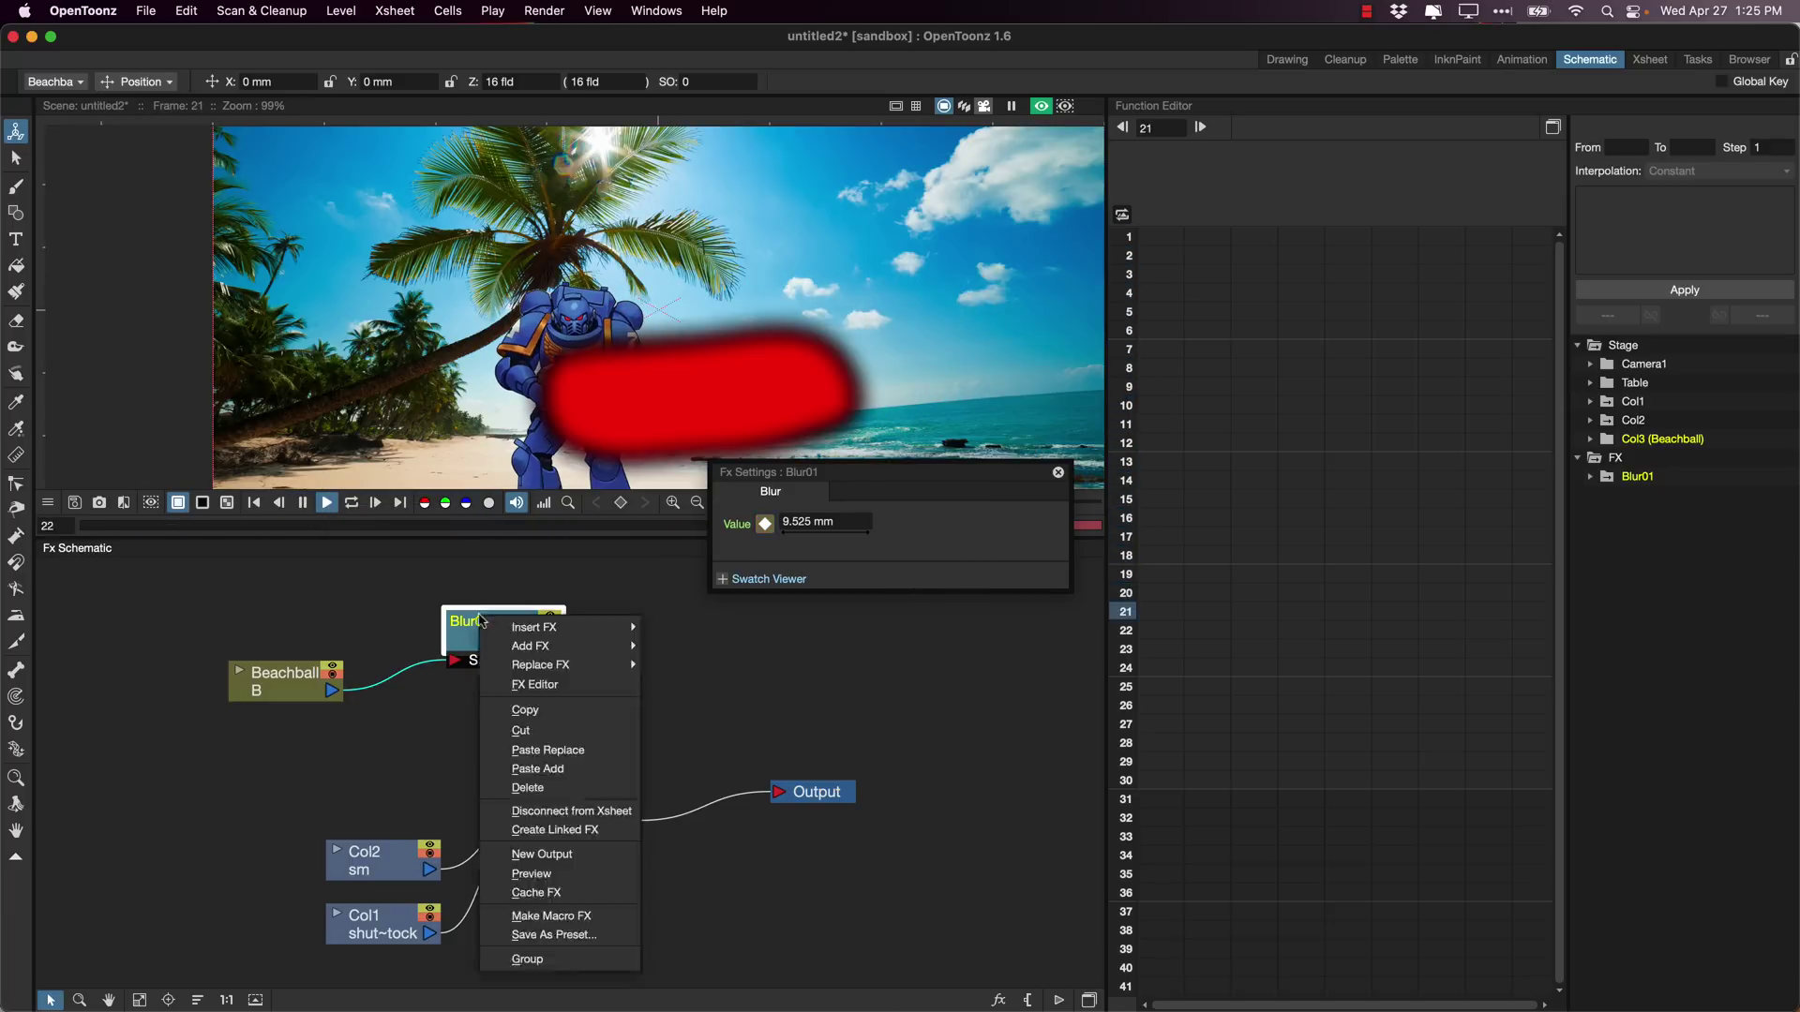
{"action": "left_click", "coordinate": [560, 892]}
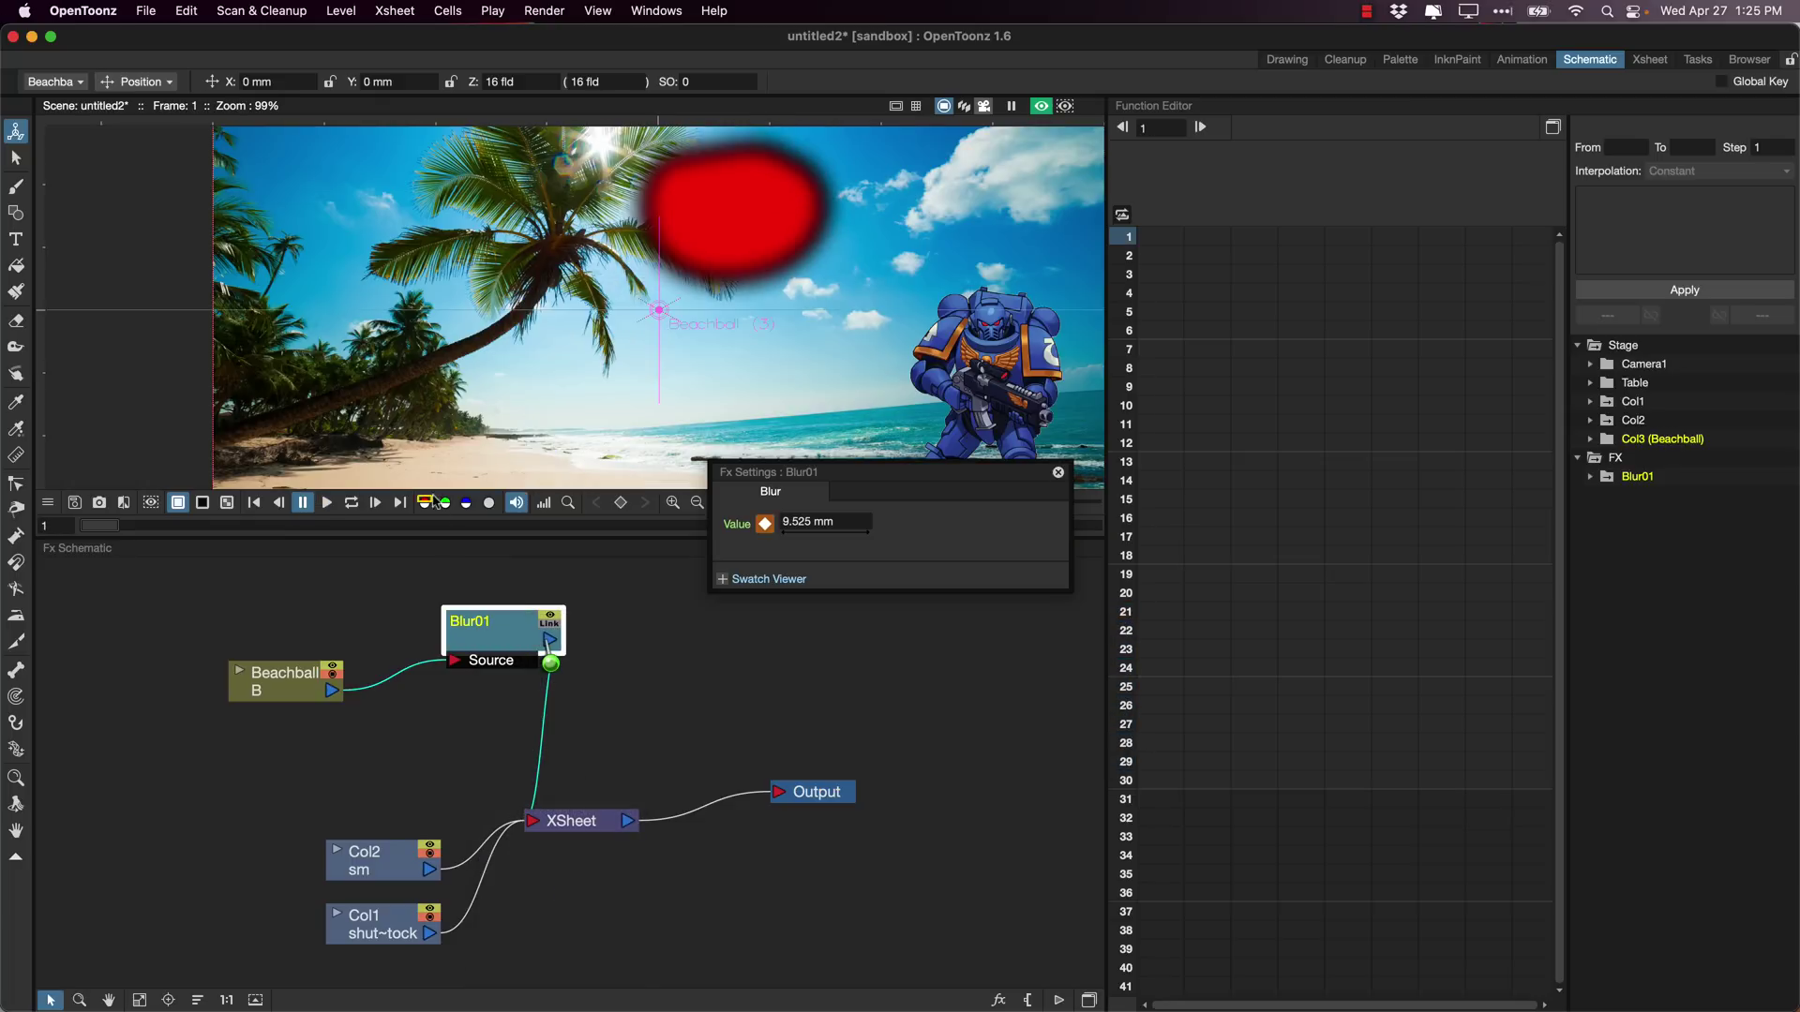
{"action": "left_click", "coordinate": [328, 503]}
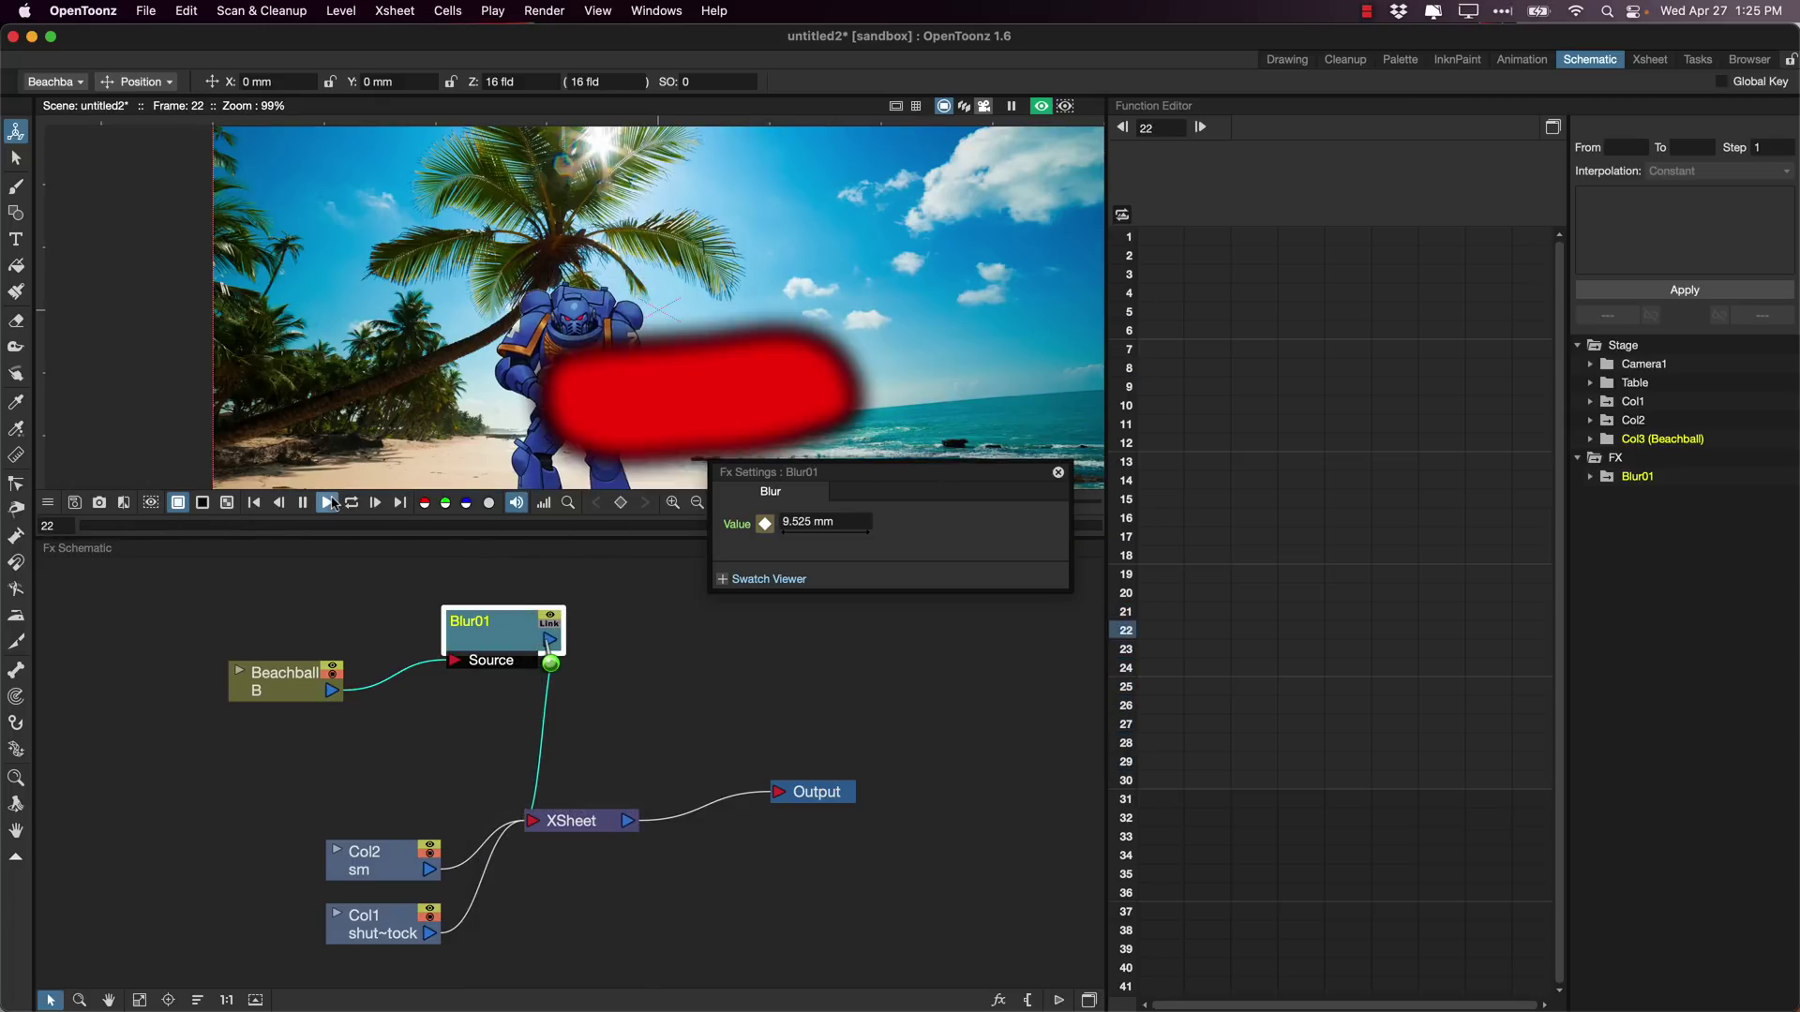
{"action": "scroll", "coordinate": [767, 325], "scroll_direction": "down", "scroll_amount": 4}
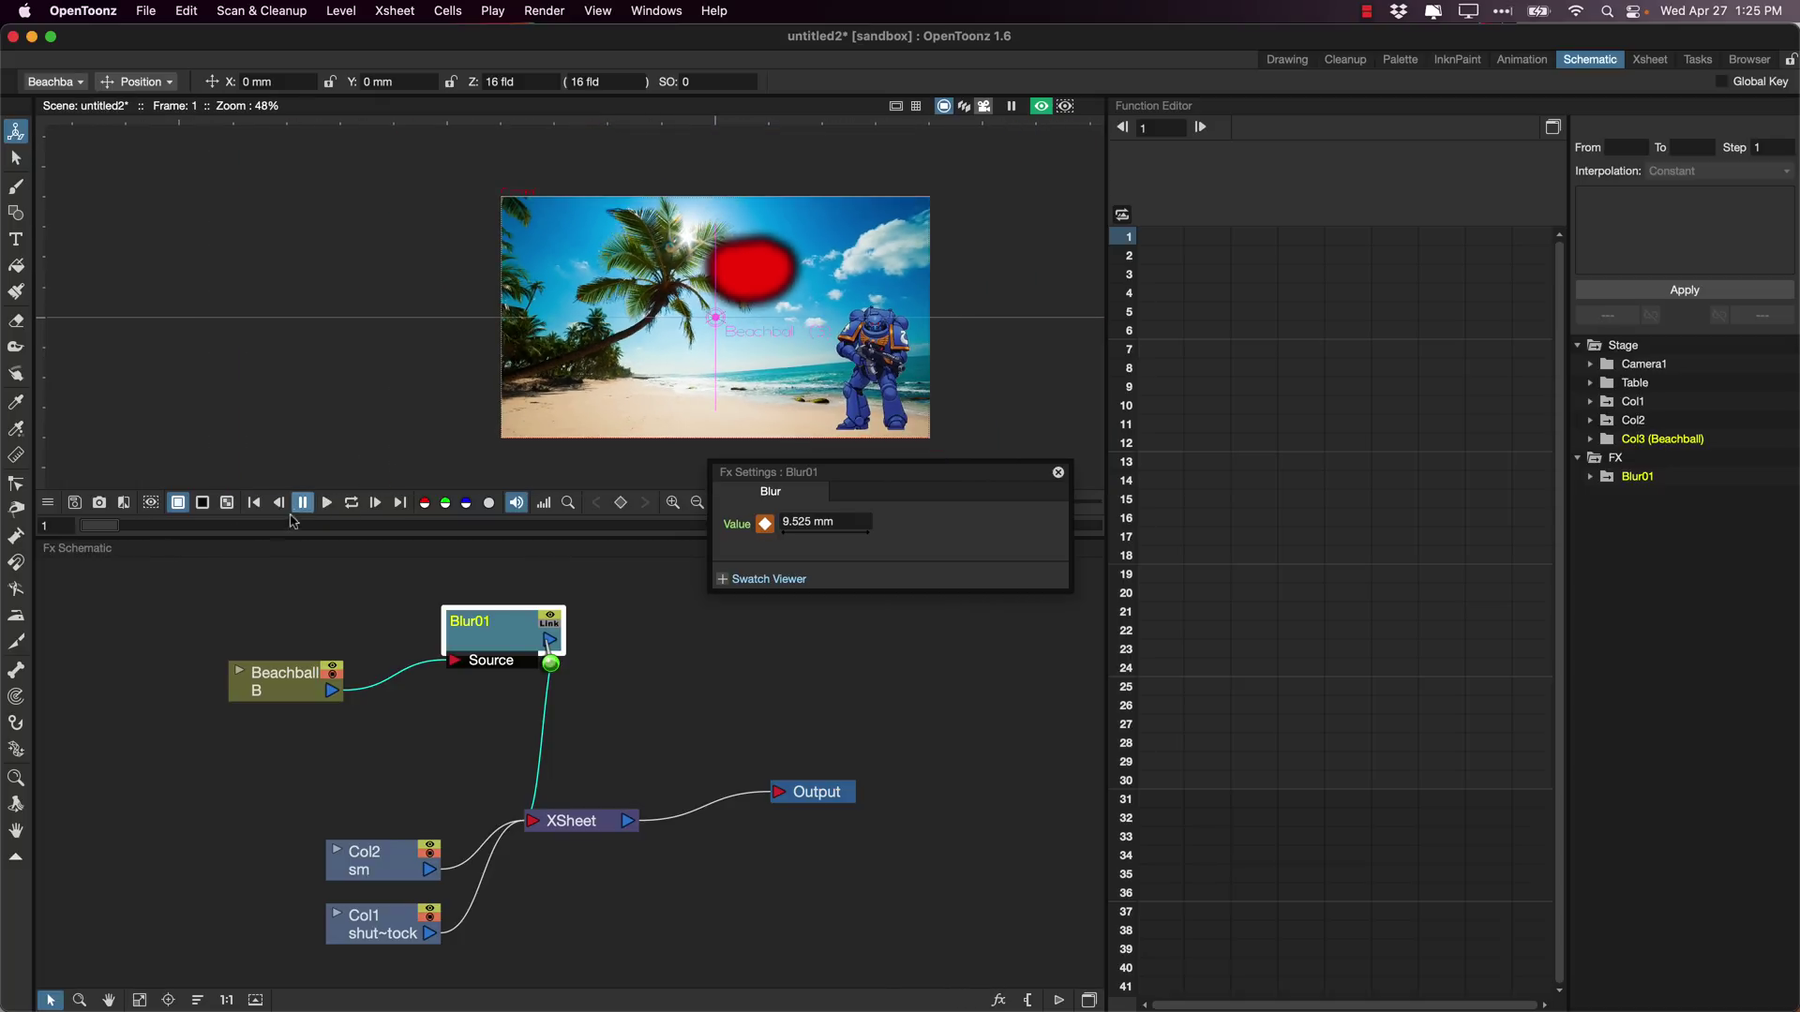
{"action": "left_click", "coordinate": [327, 506]}
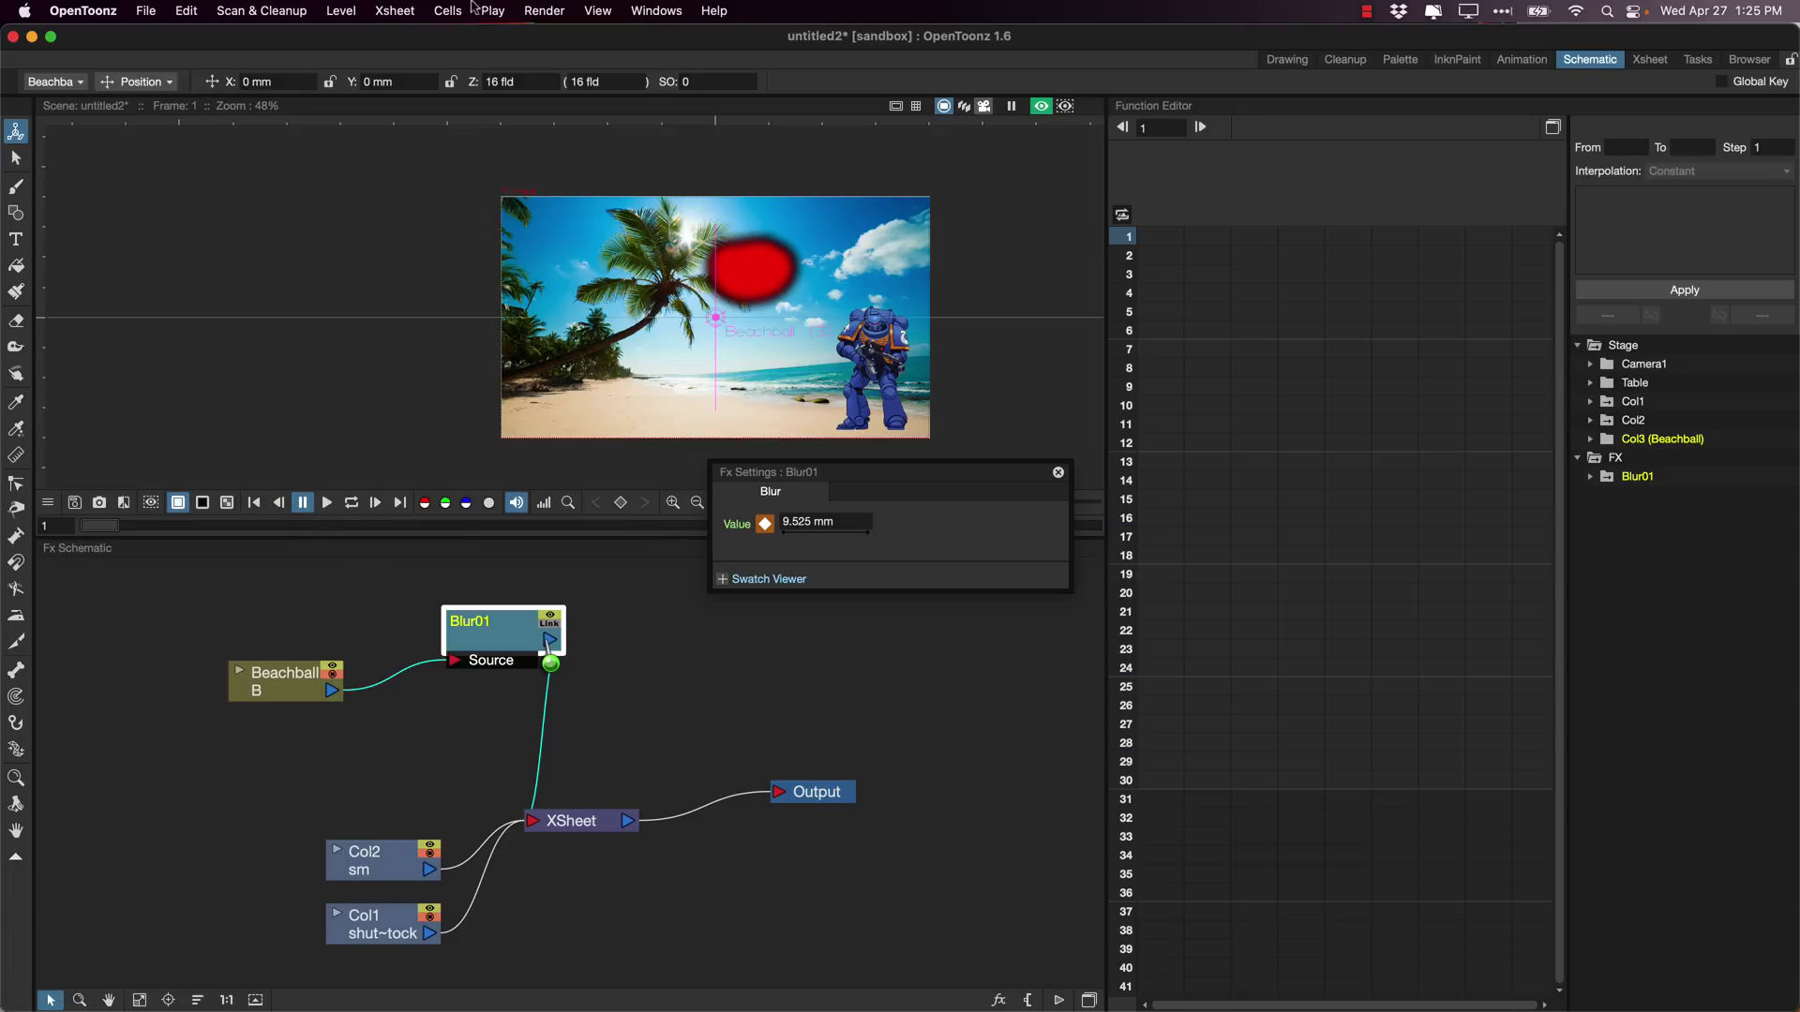
Glance at the Render menu, then move through the Tasks room to the InknPaint room.
{"action": "left_click", "coordinate": [546, 11]}
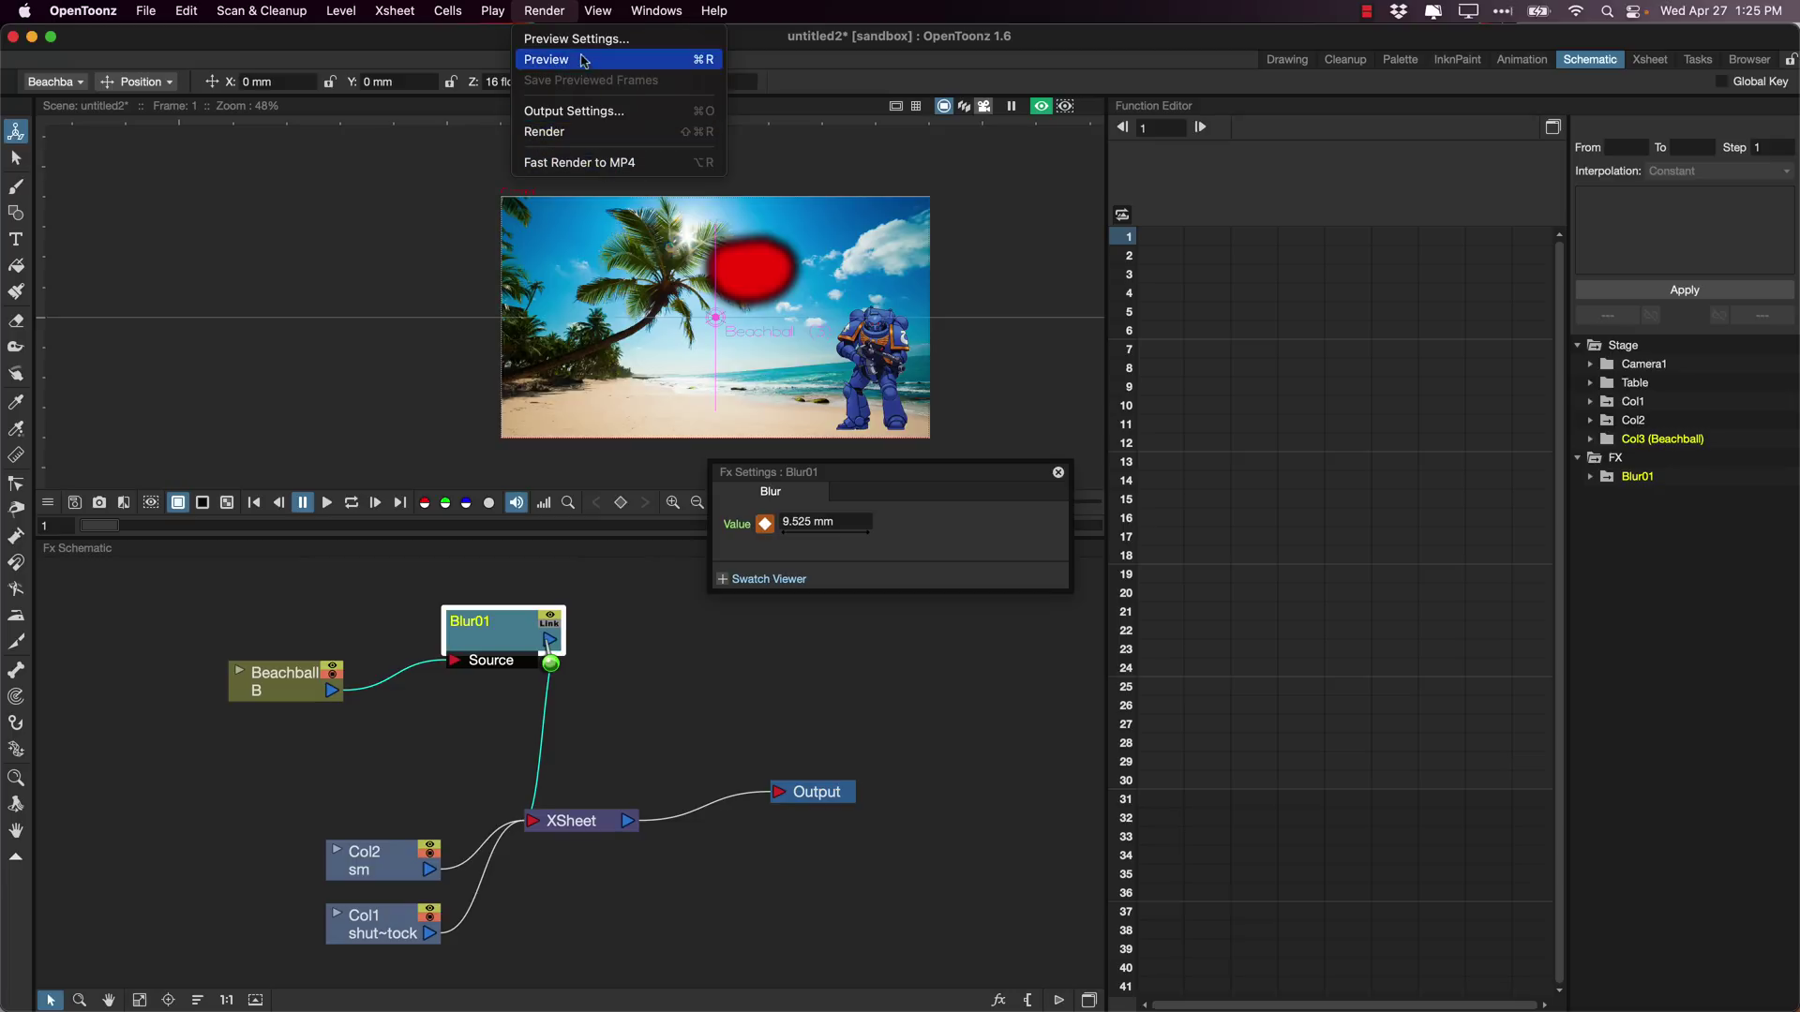
{"action": "left_click", "coordinate": [717, 683]}
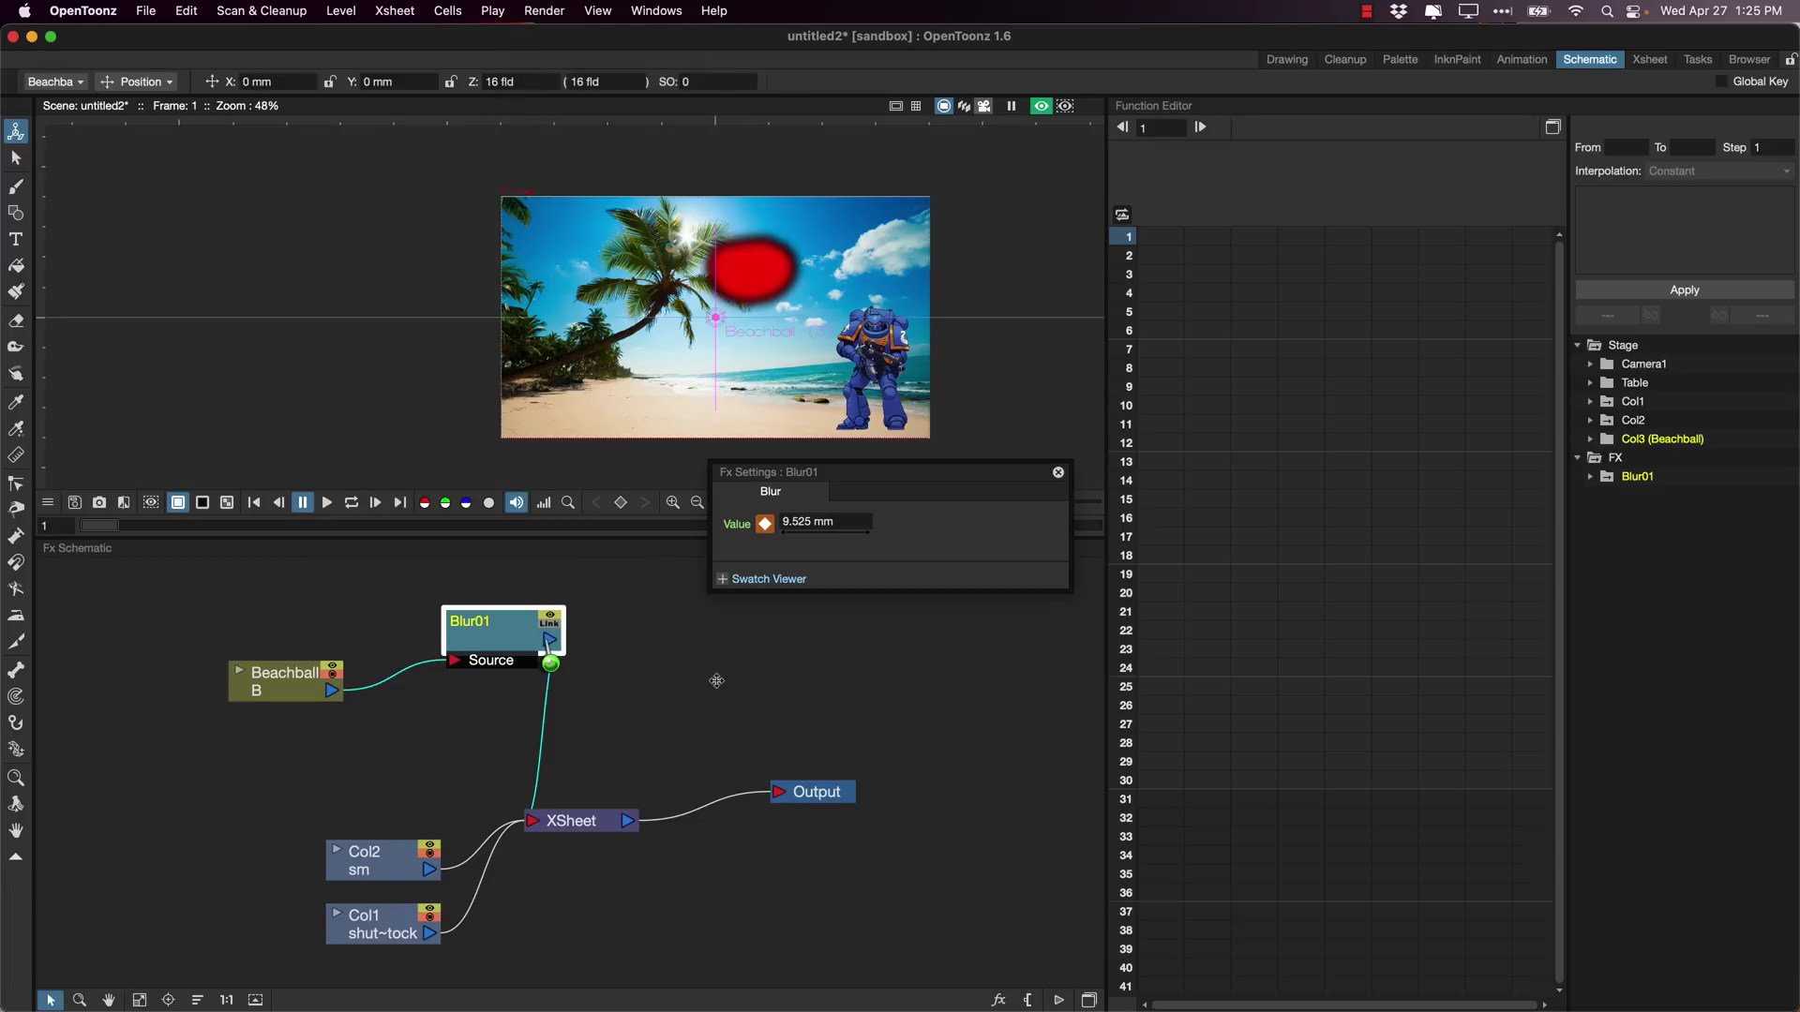
{"action": "left_click", "coordinate": [1696, 59]}
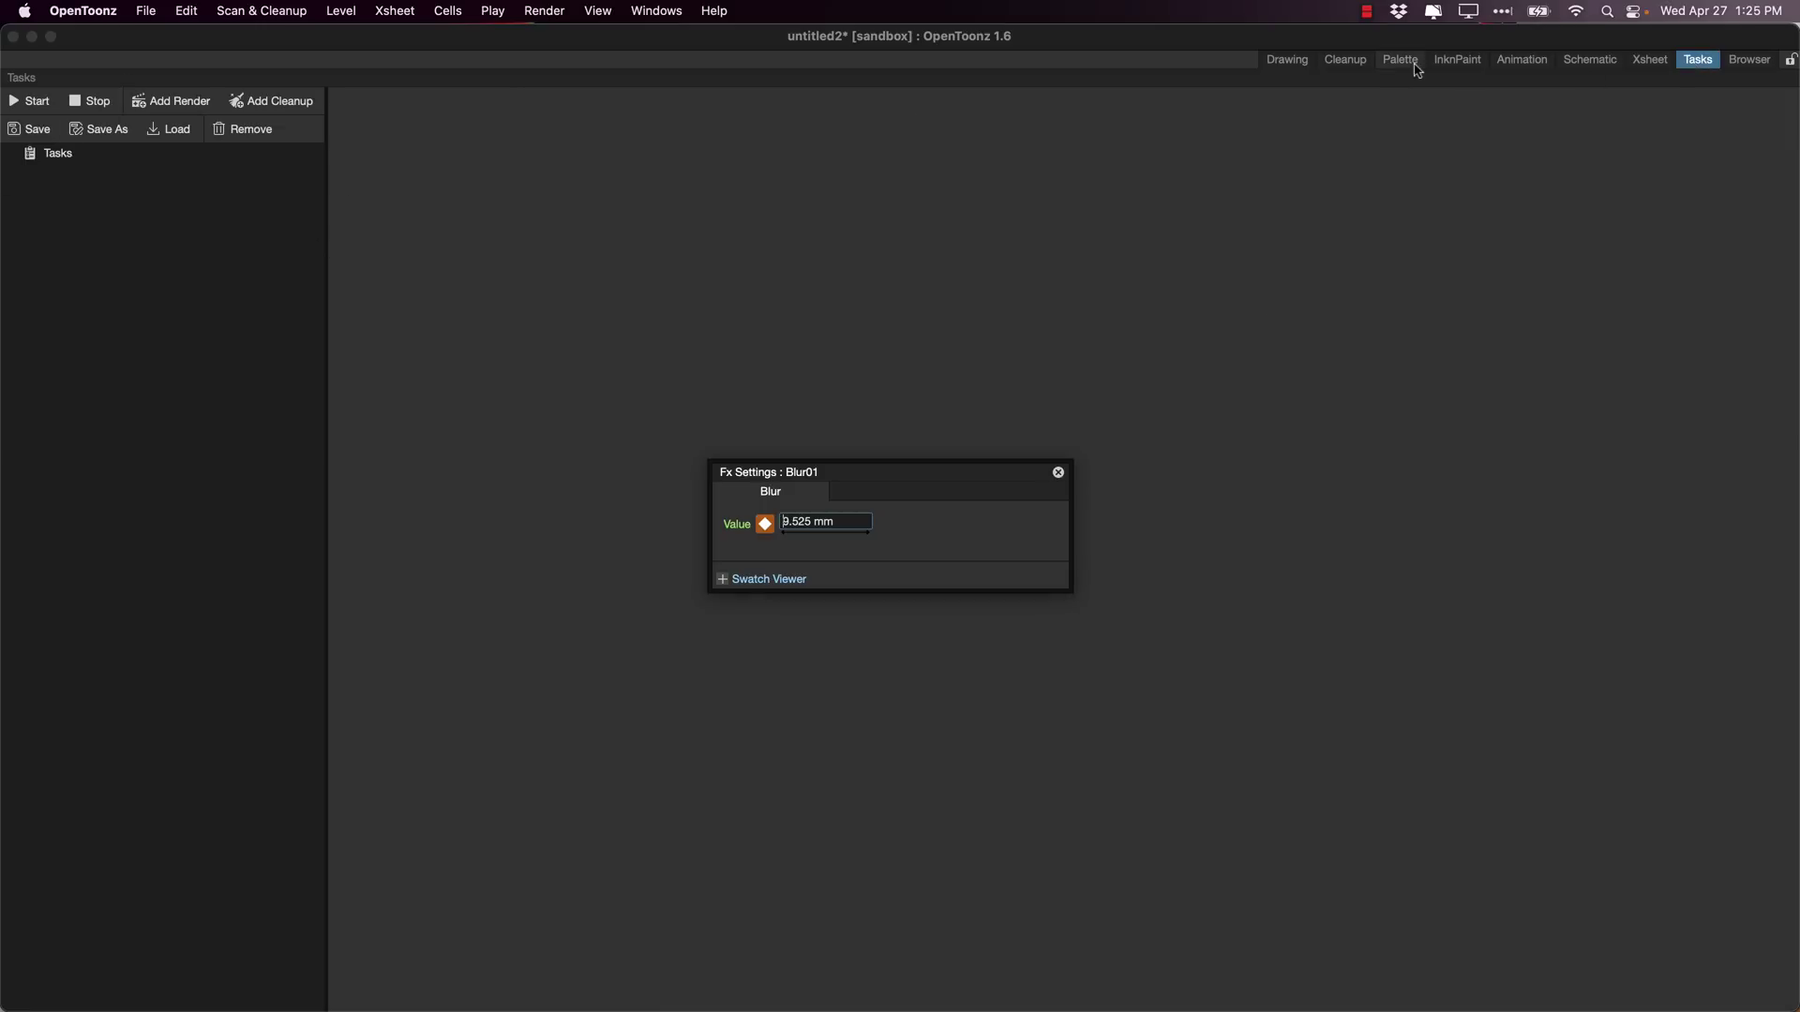
{"action": "left_click", "coordinate": [1451, 61]}
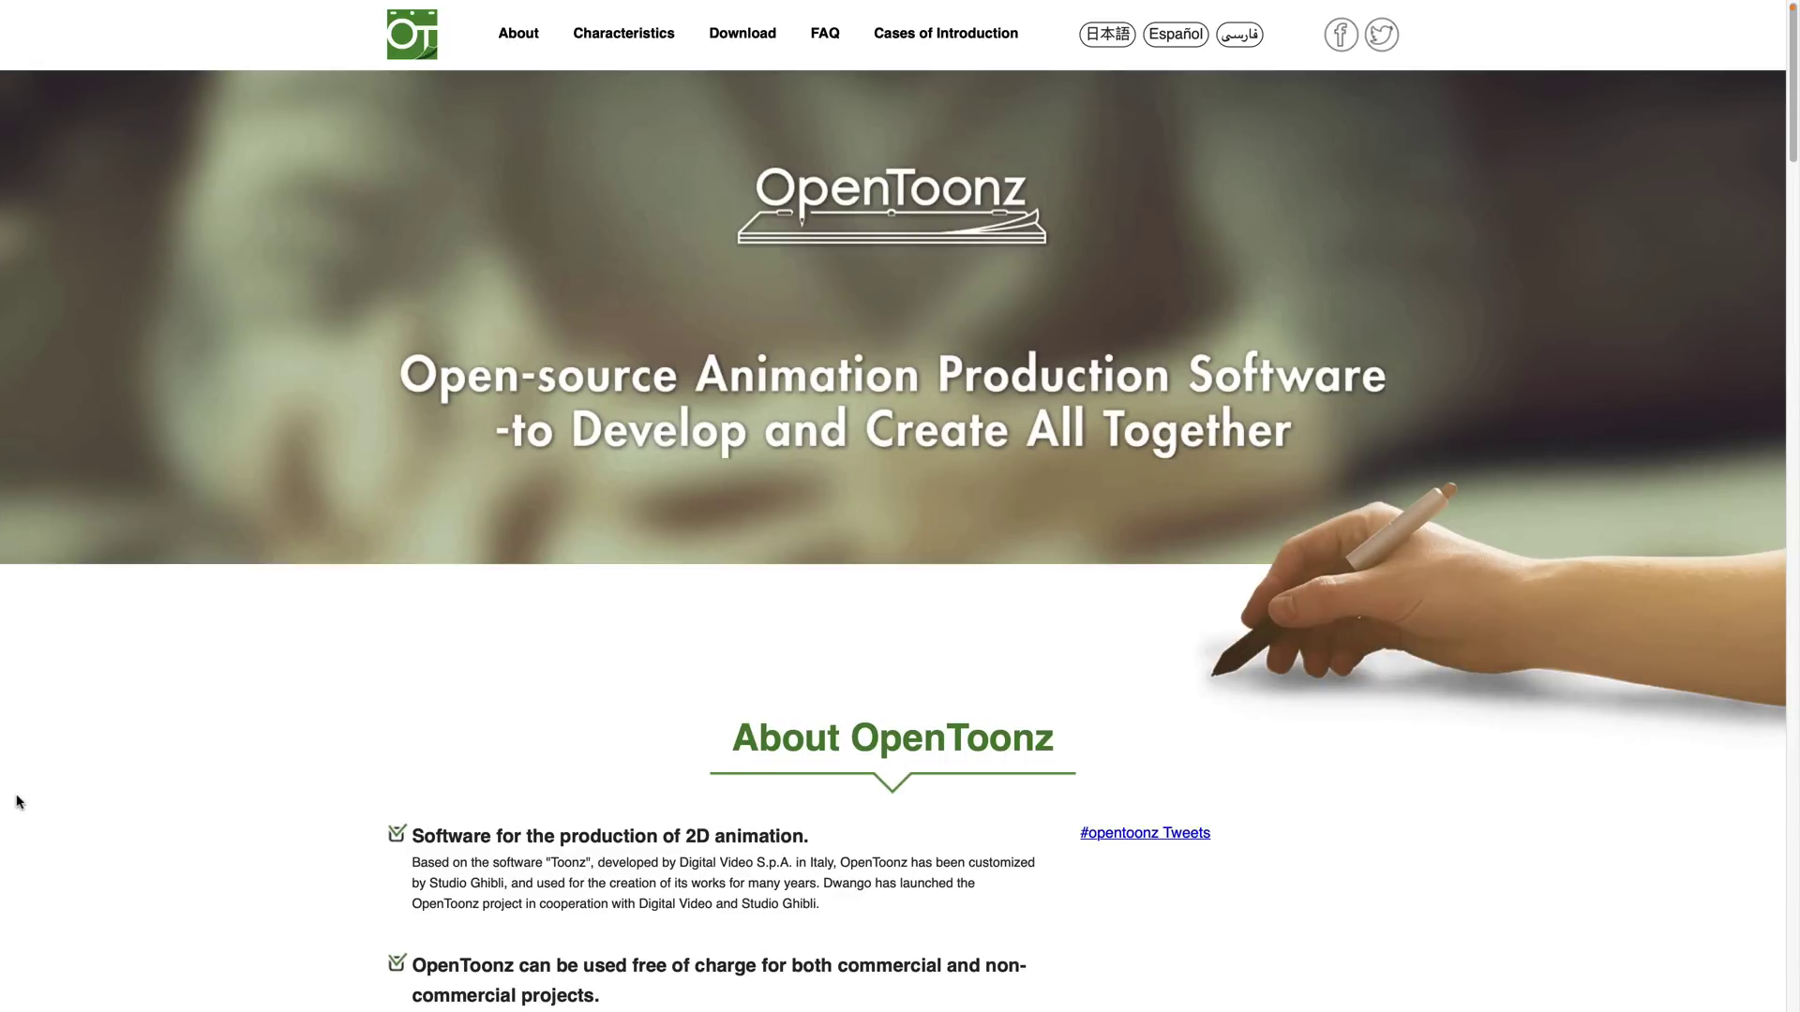
Scroll the opentoonz.github.io homepage down to the About OpenToonz key features list.
{"action": "mouse_move", "coordinate": [1331, 8]}
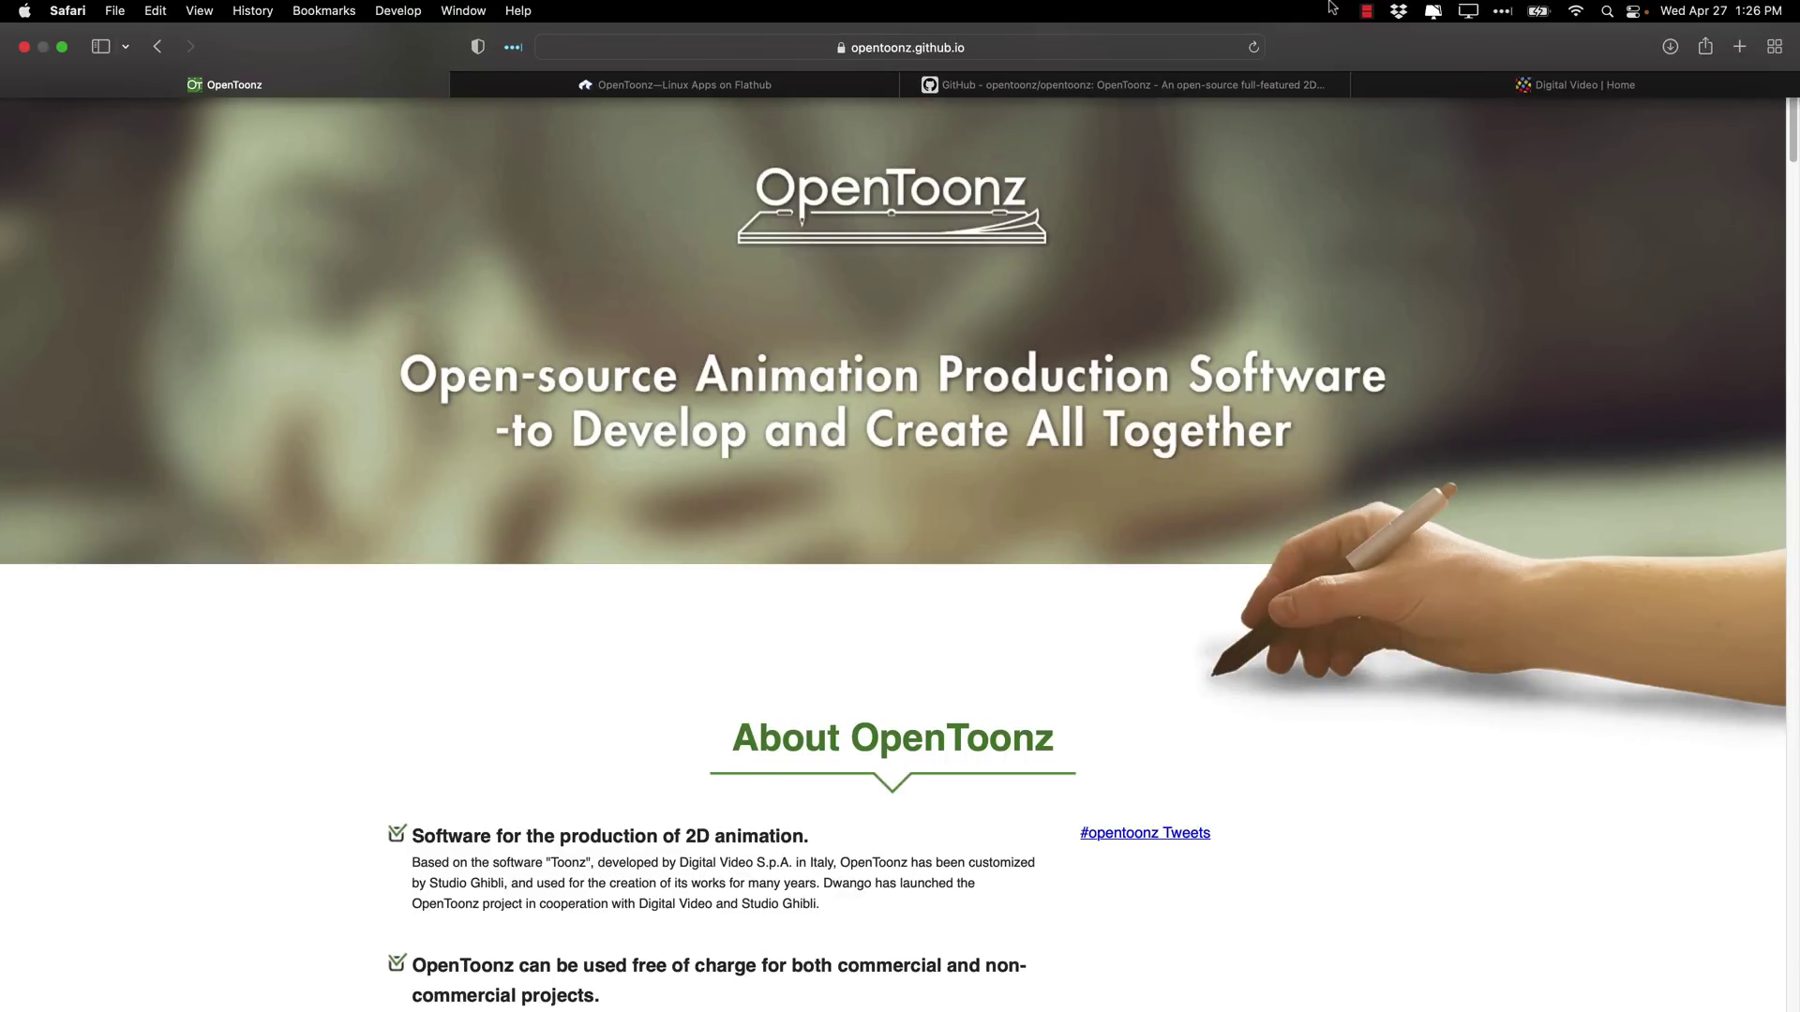
{"action": "scroll", "coordinate": [1161, 661], "scroll_direction": "down", "scroll_amount": 5}
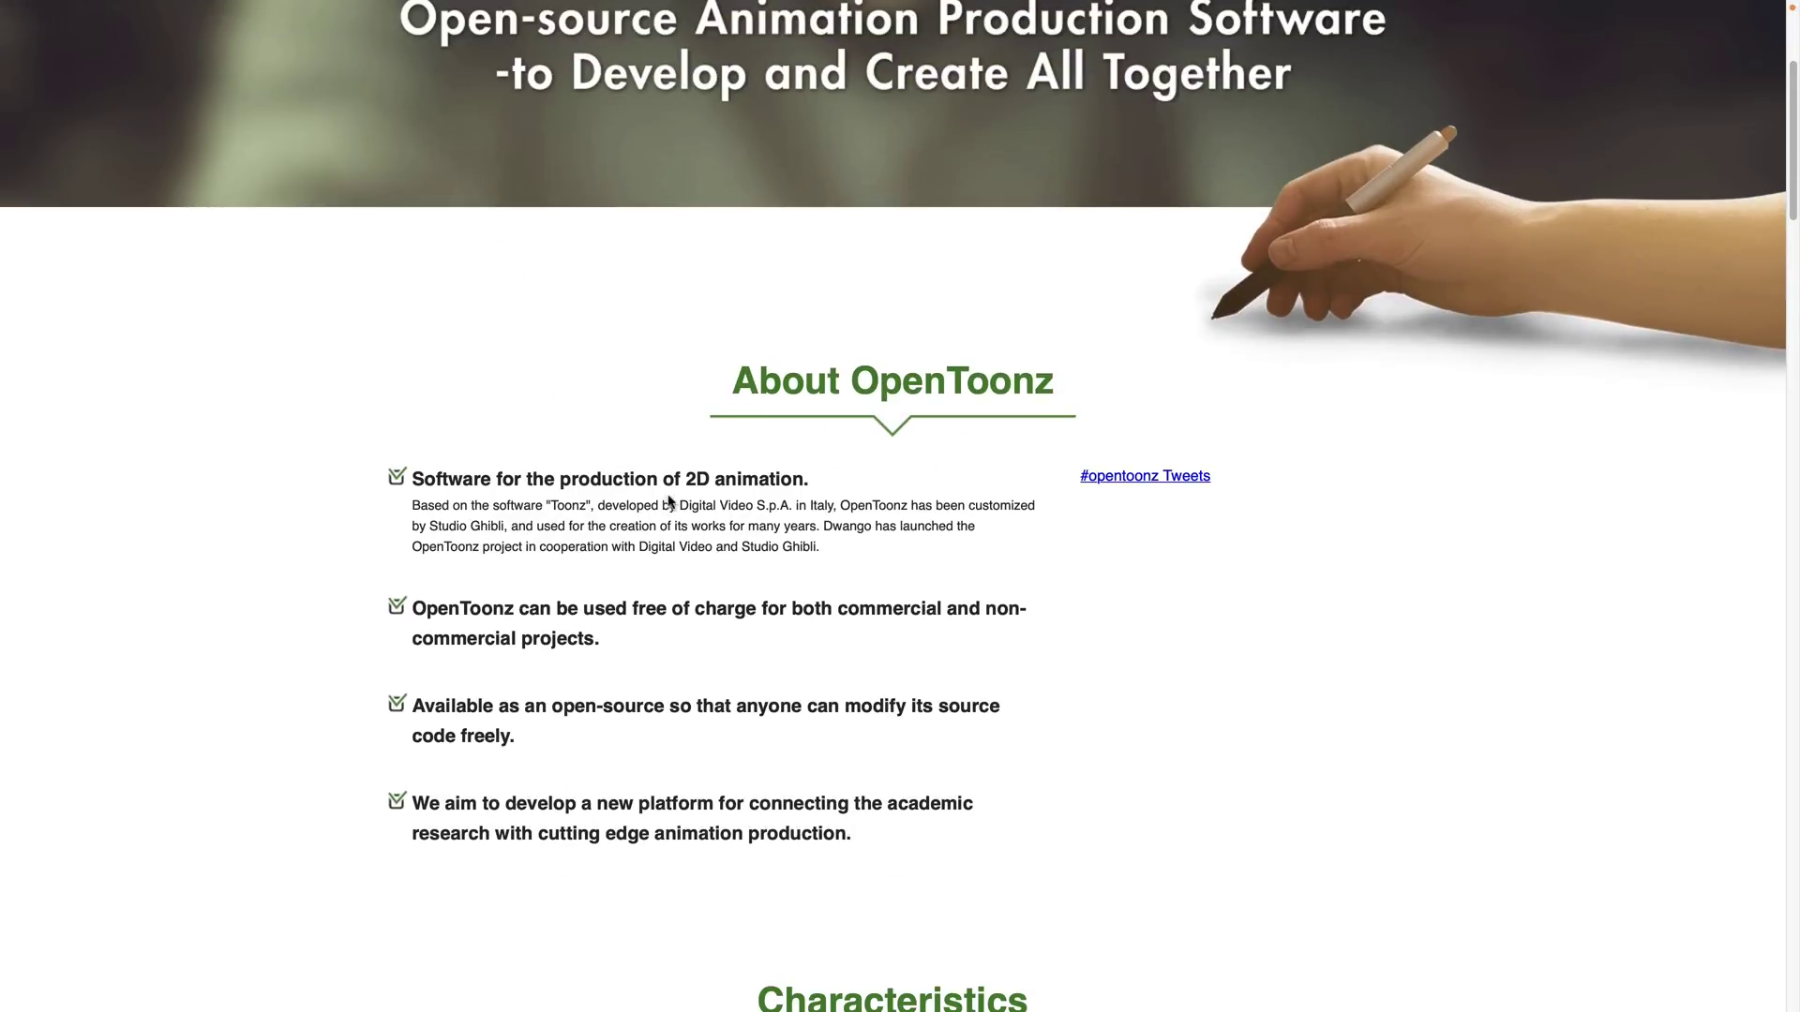
{"action": "scroll", "coordinate": [1085, 515], "scroll_direction": "down", "scroll_amount": 2}
{"action": "scroll", "coordinate": [1084, 516], "scroll_direction": "down", "scroll_amount": 1}
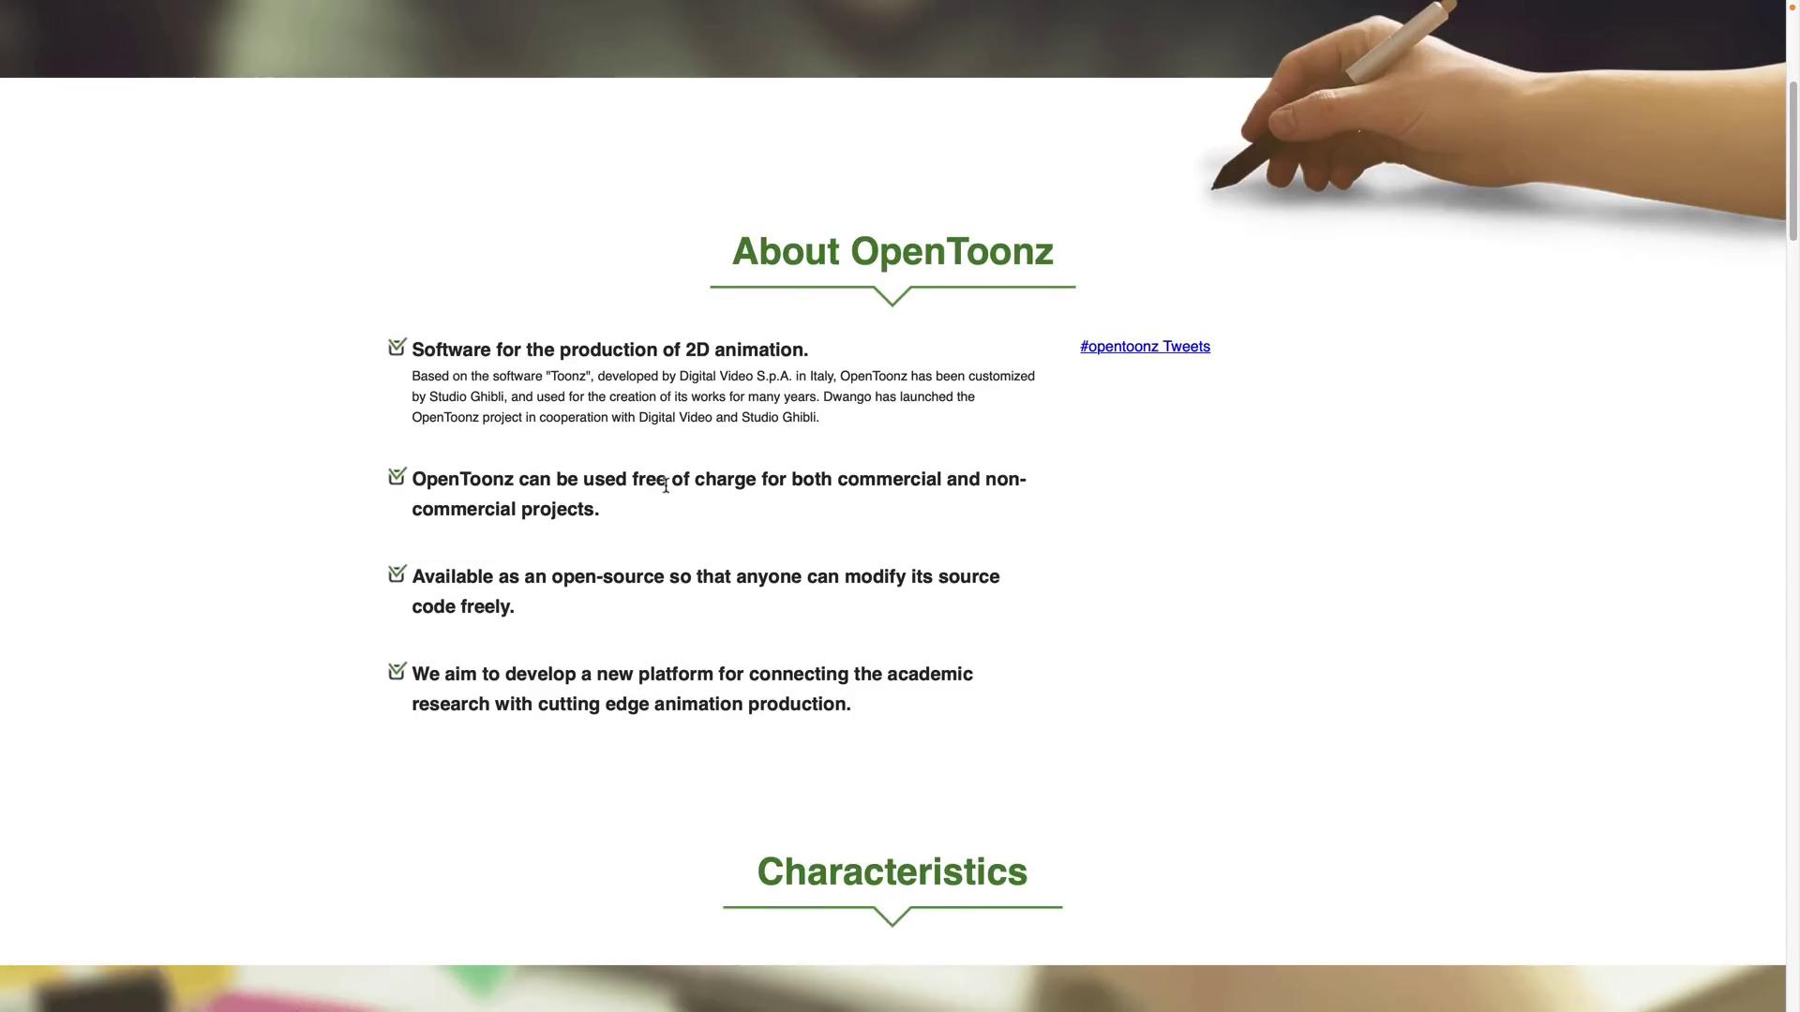
{"action": "scroll", "coordinate": [659, 471], "scroll_direction": "down", "scroll_amount": 4}
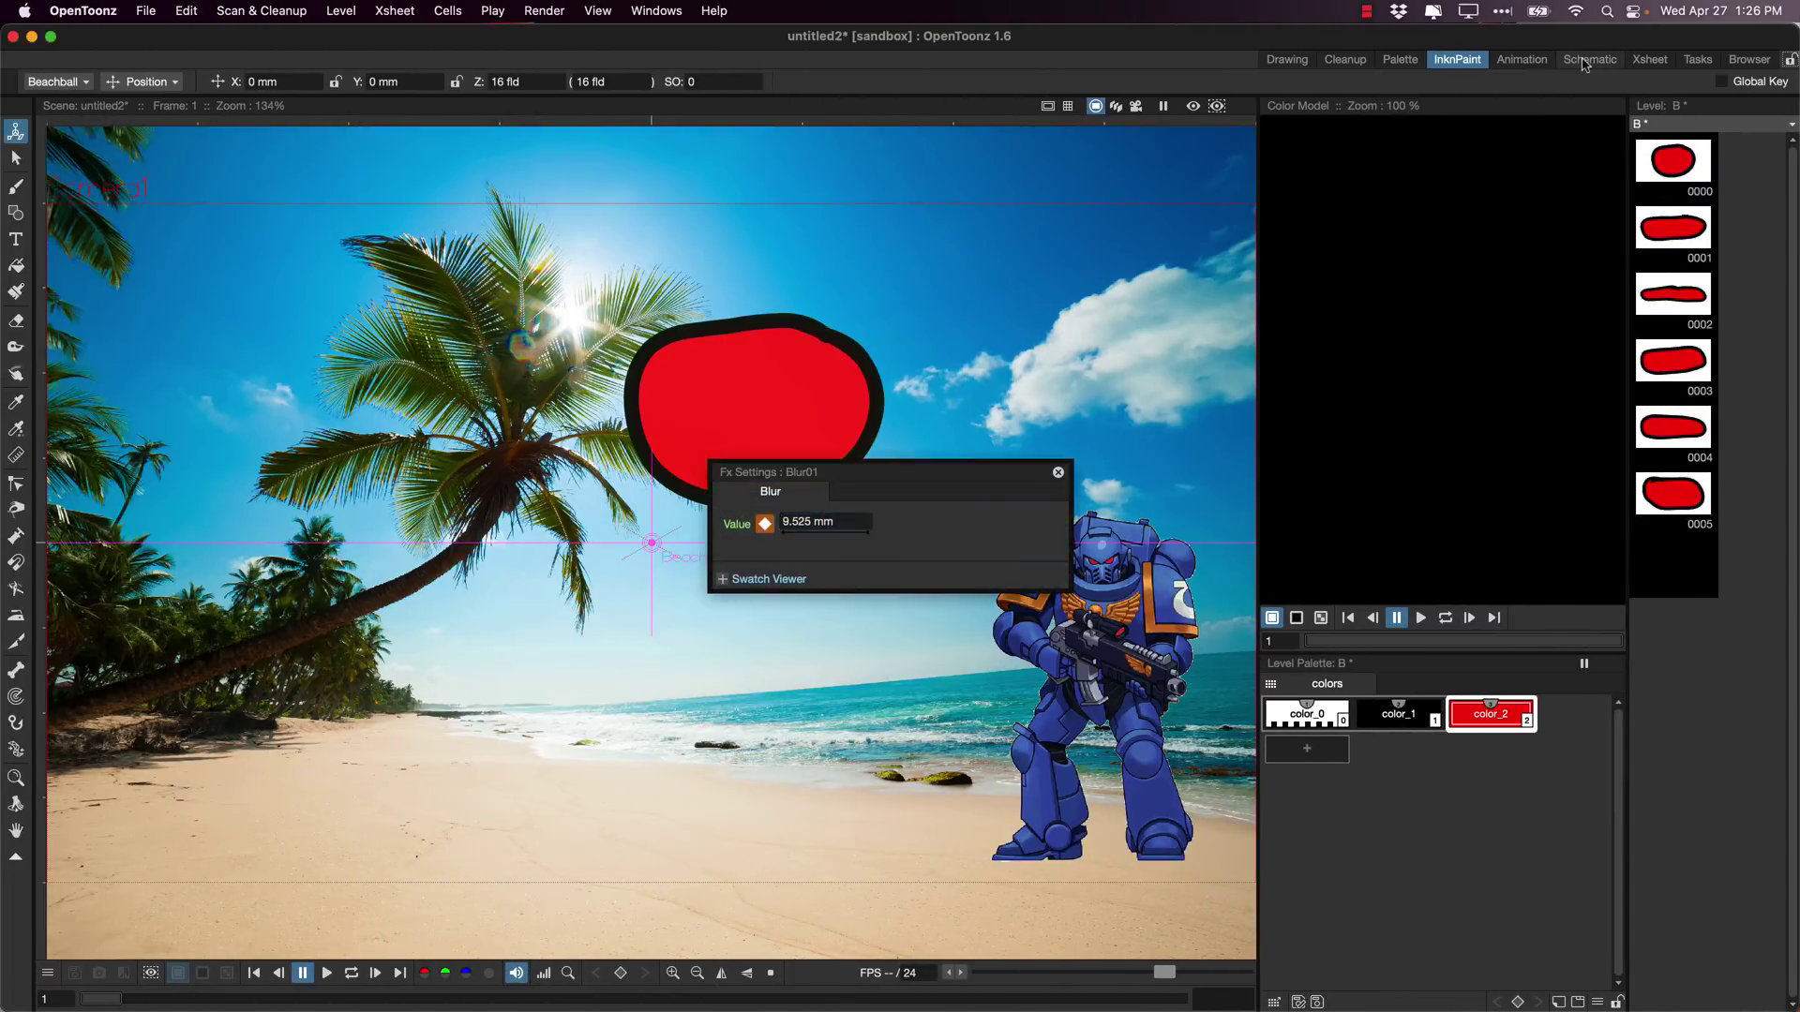
Back in the Schematic room, close Blur01's settings and add an Image_Adjust Brightness Contrast FX.
{"action": "left_click", "coordinate": [1591, 60]}
{"action": "left_click", "coordinate": [1059, 473]}
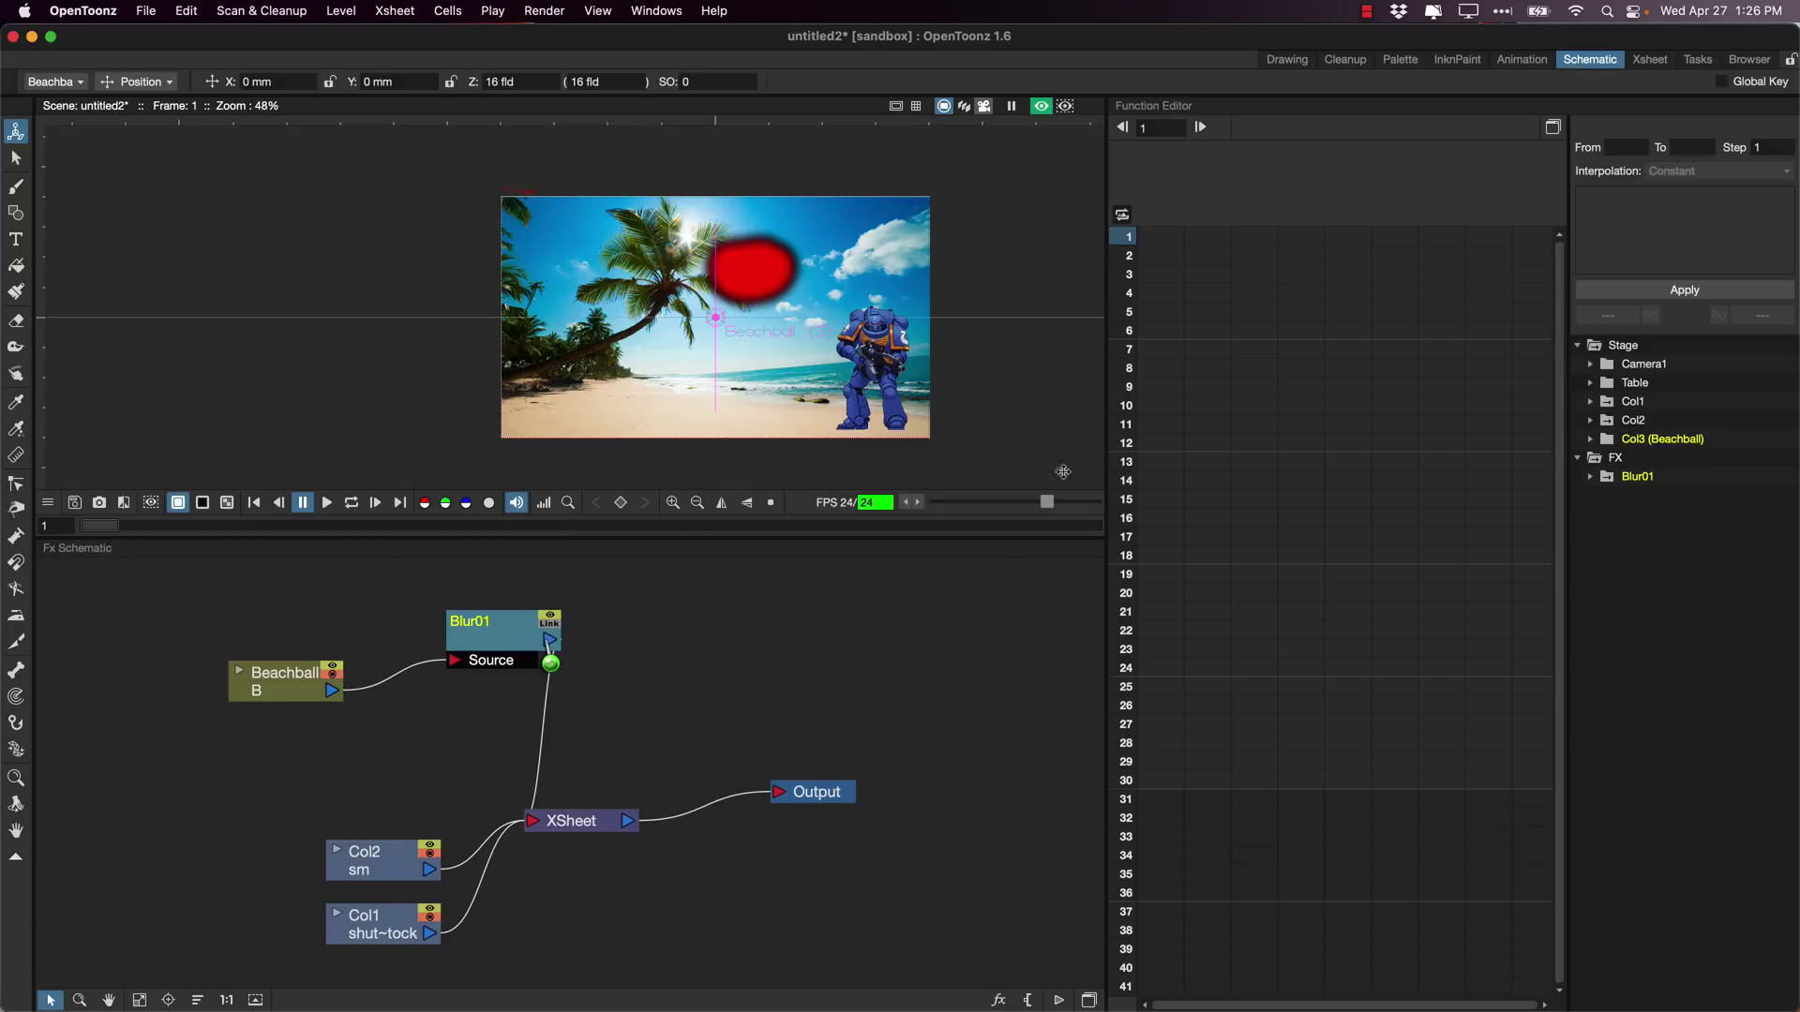
{"action": "right_click", "coordinate": [825, 600]}
{"action": "mouse_move", "coordinate": [877, 607]}
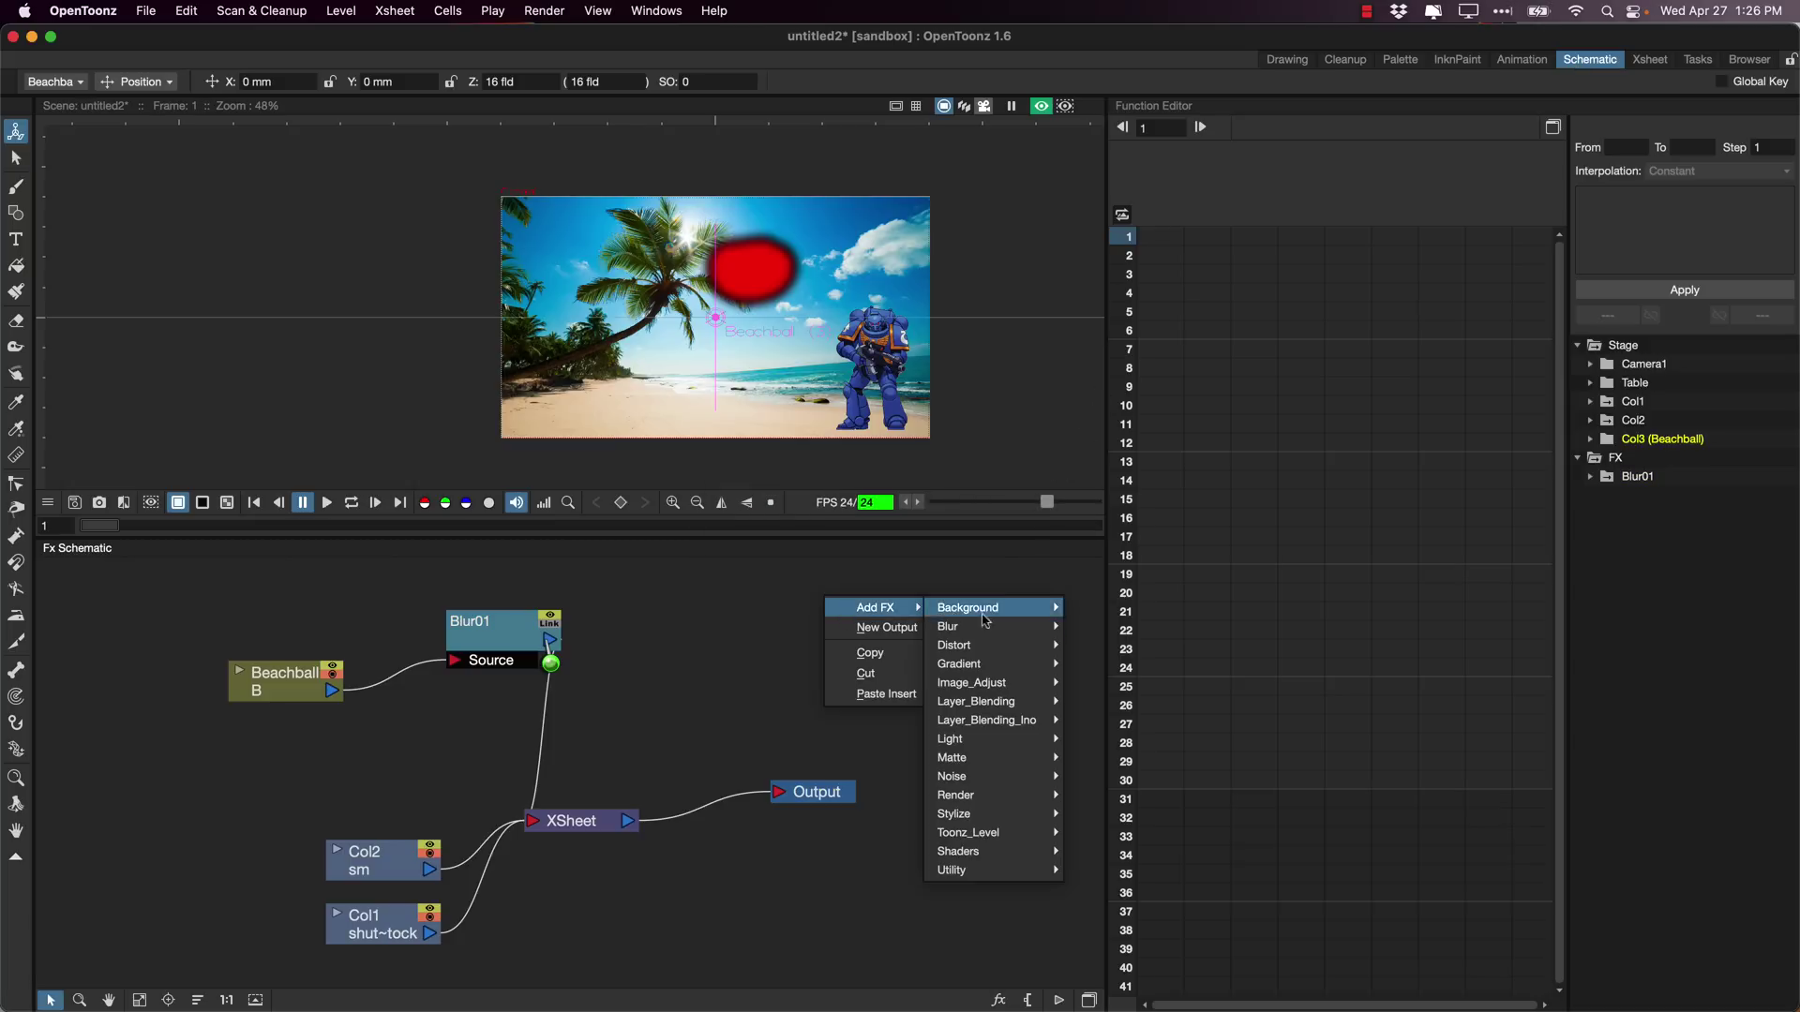
{"action": "mouse_move", "coordinate": [992, 856]}
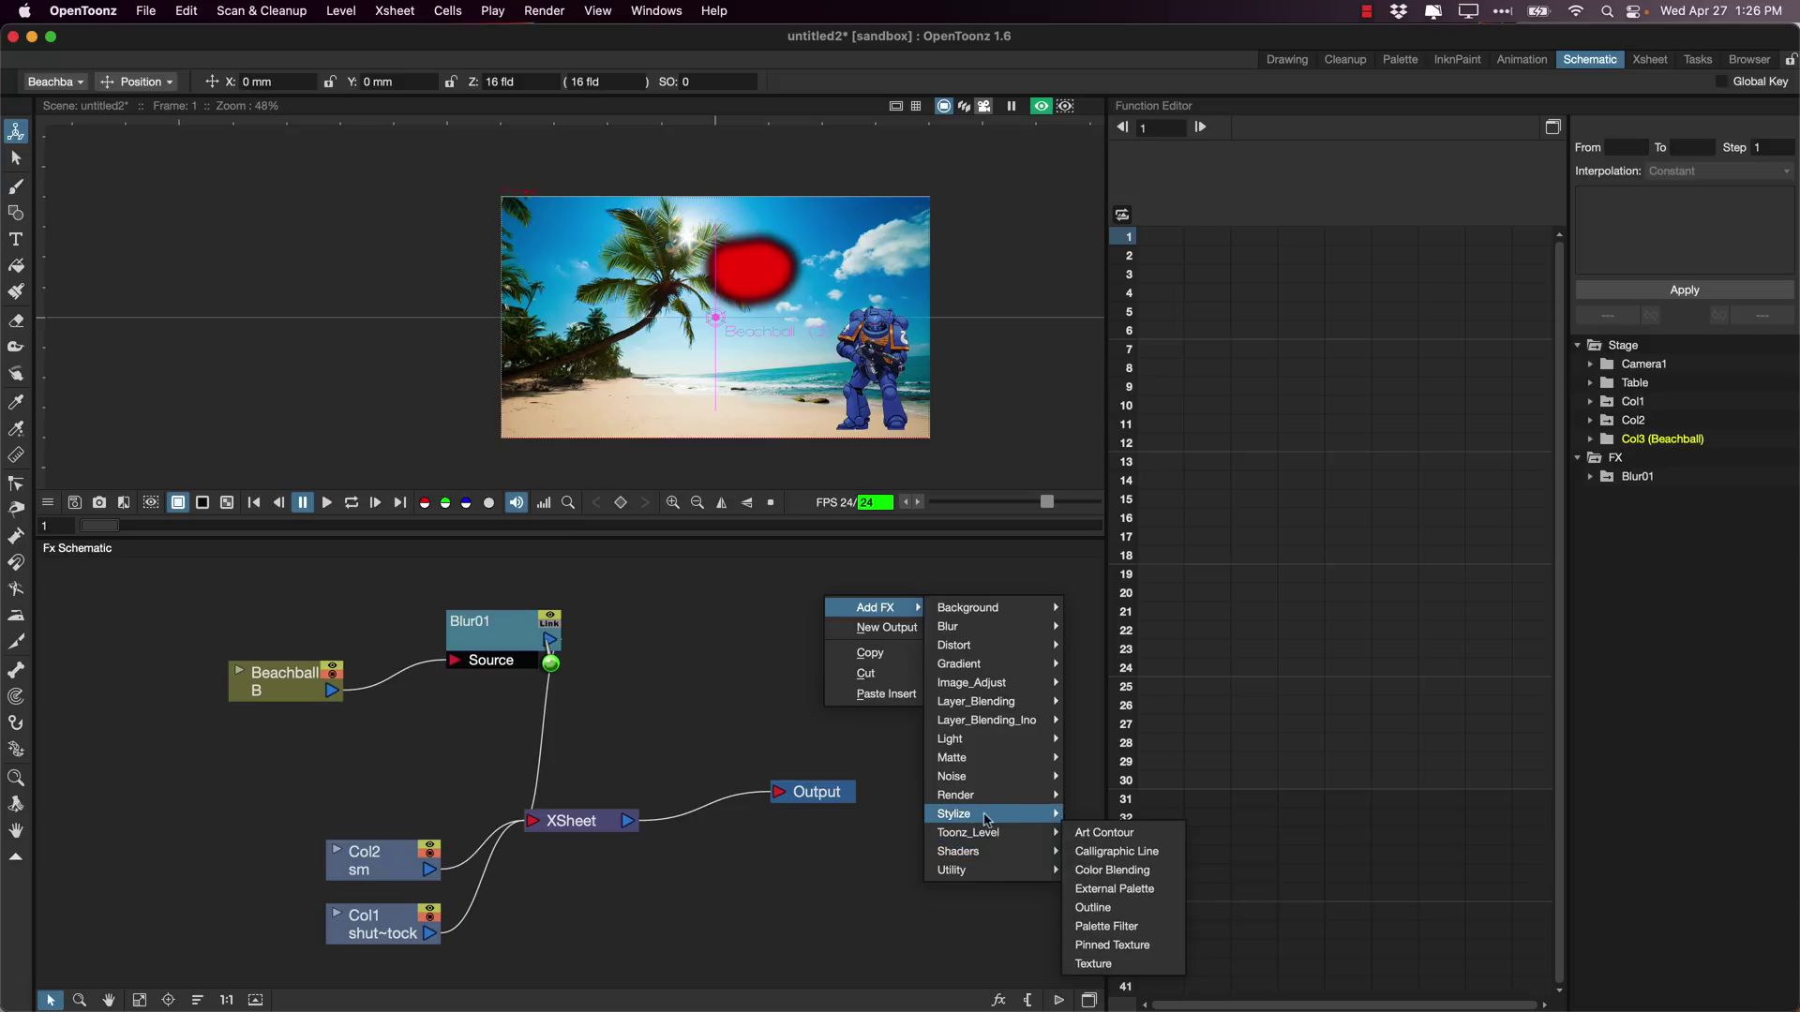
{"action": "mouse_move", "coordinate": [993, 741]}
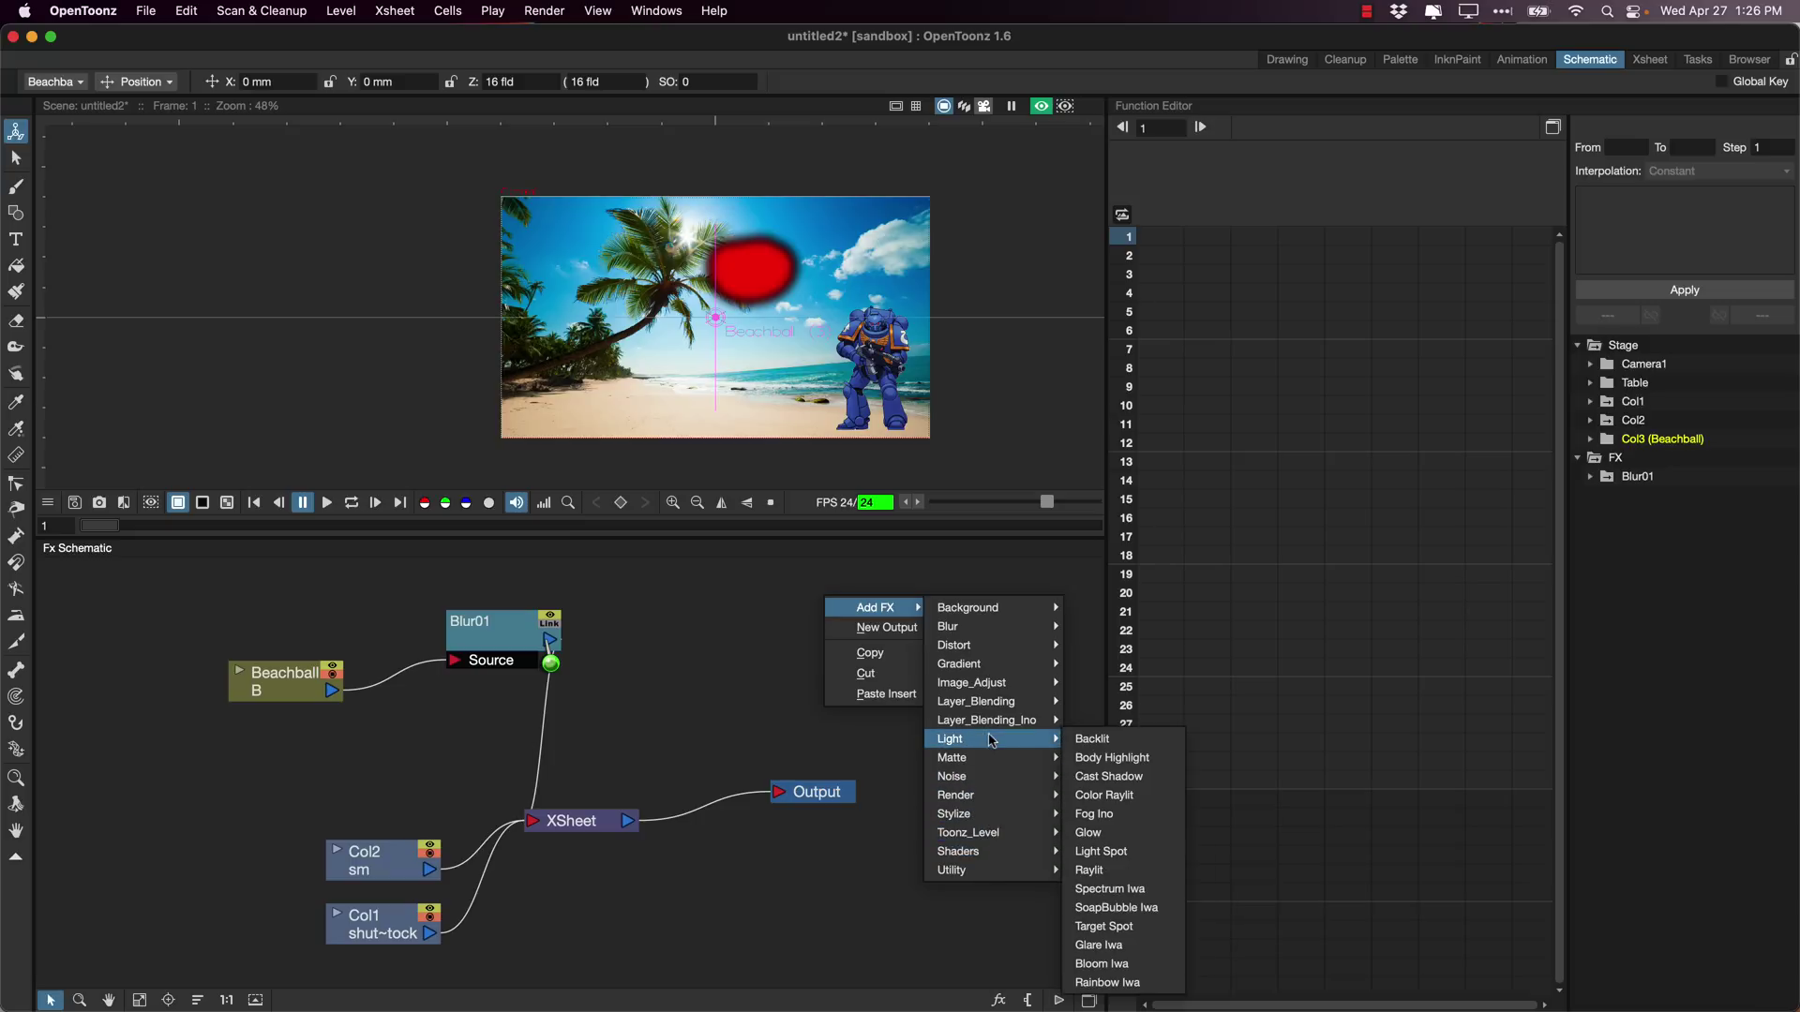
{"action": "mouse_move", "coordinate": [996, 687]}
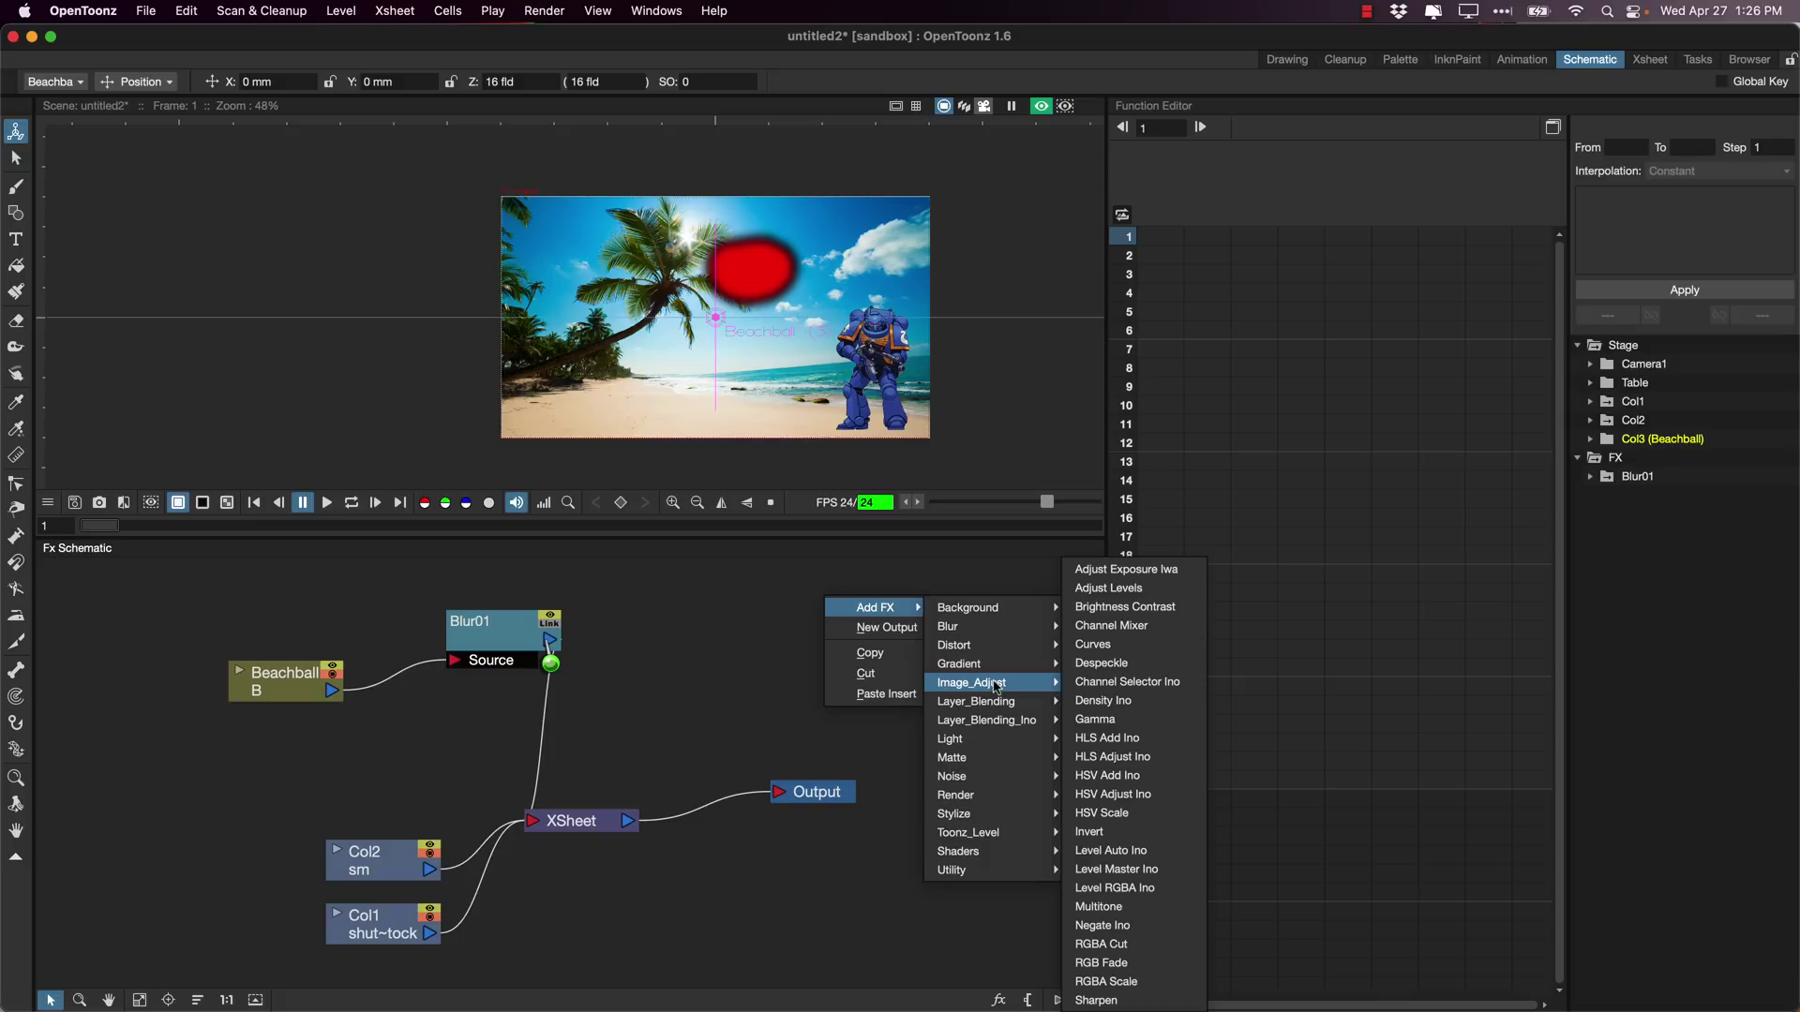
{"action": "left_click", "coordinate": [1121, 608]}
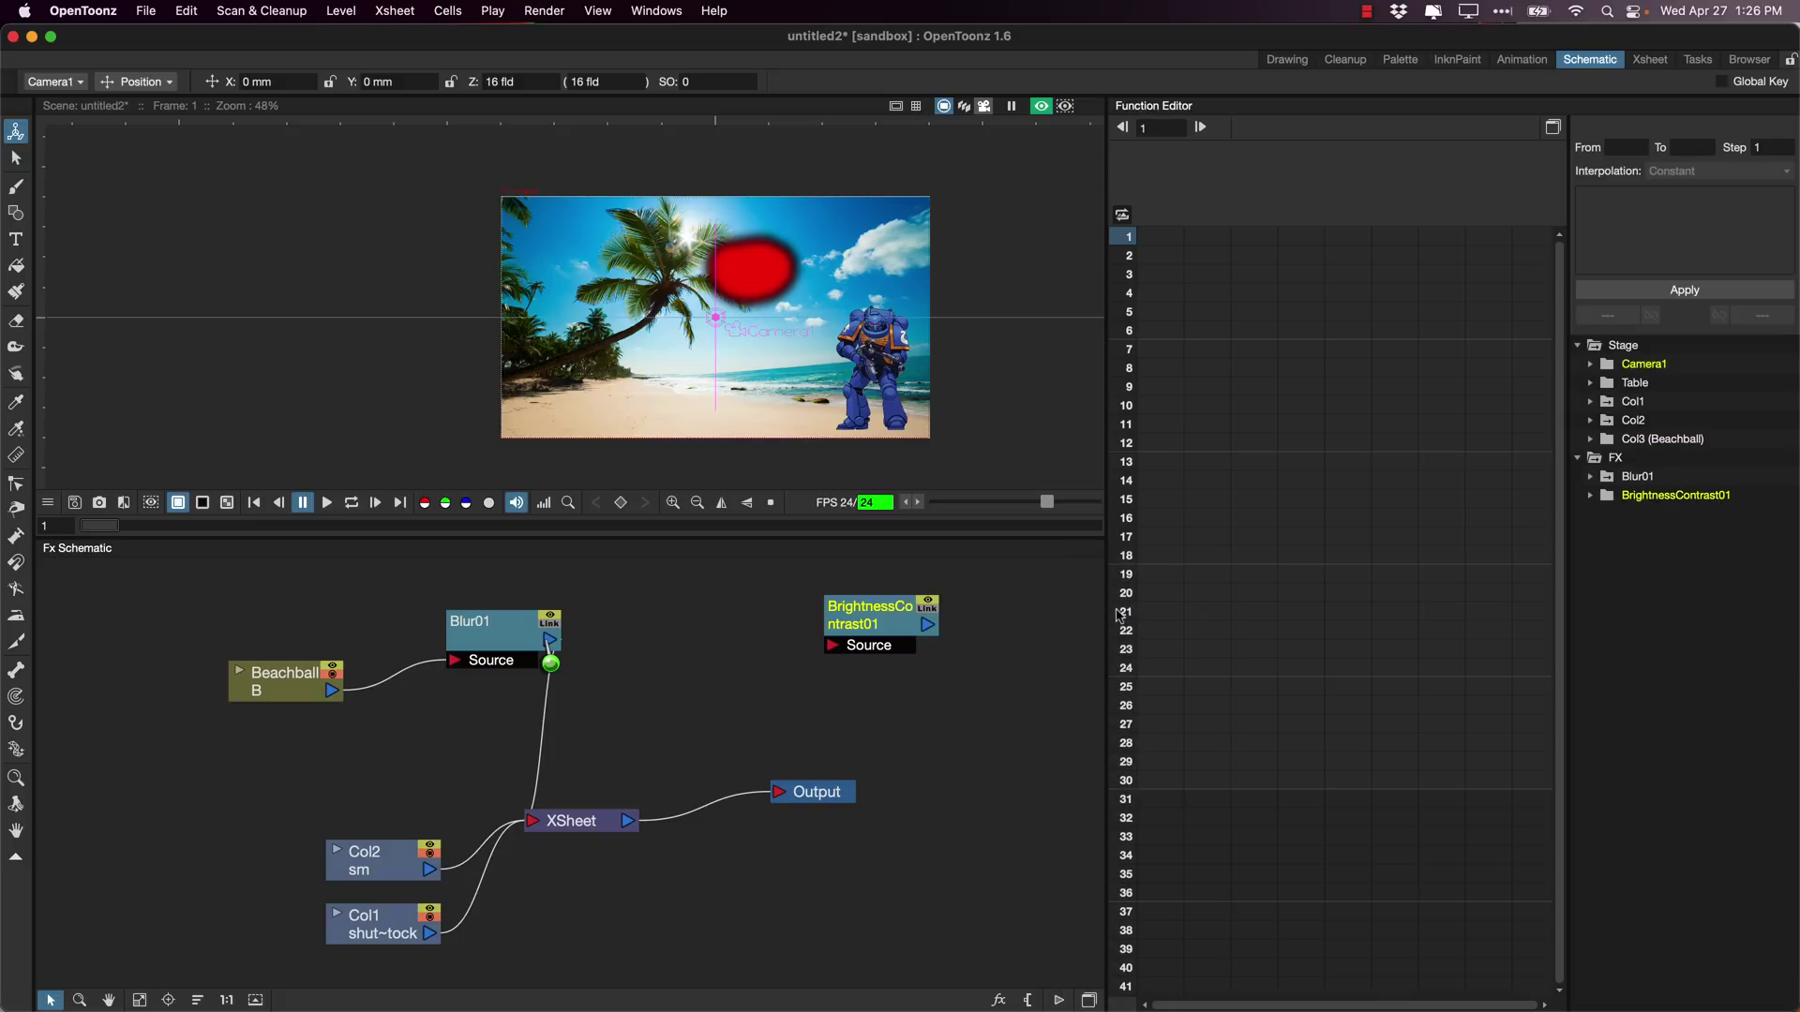
Connect the XSheet output to BrightnessContrast01's Source and check its settings.
{"action": "left_click_drag", "start_coordinate": [628, 822], "coordinate": [799, 793]}
{"action": "double_click", "coordinate": [861, 623]}
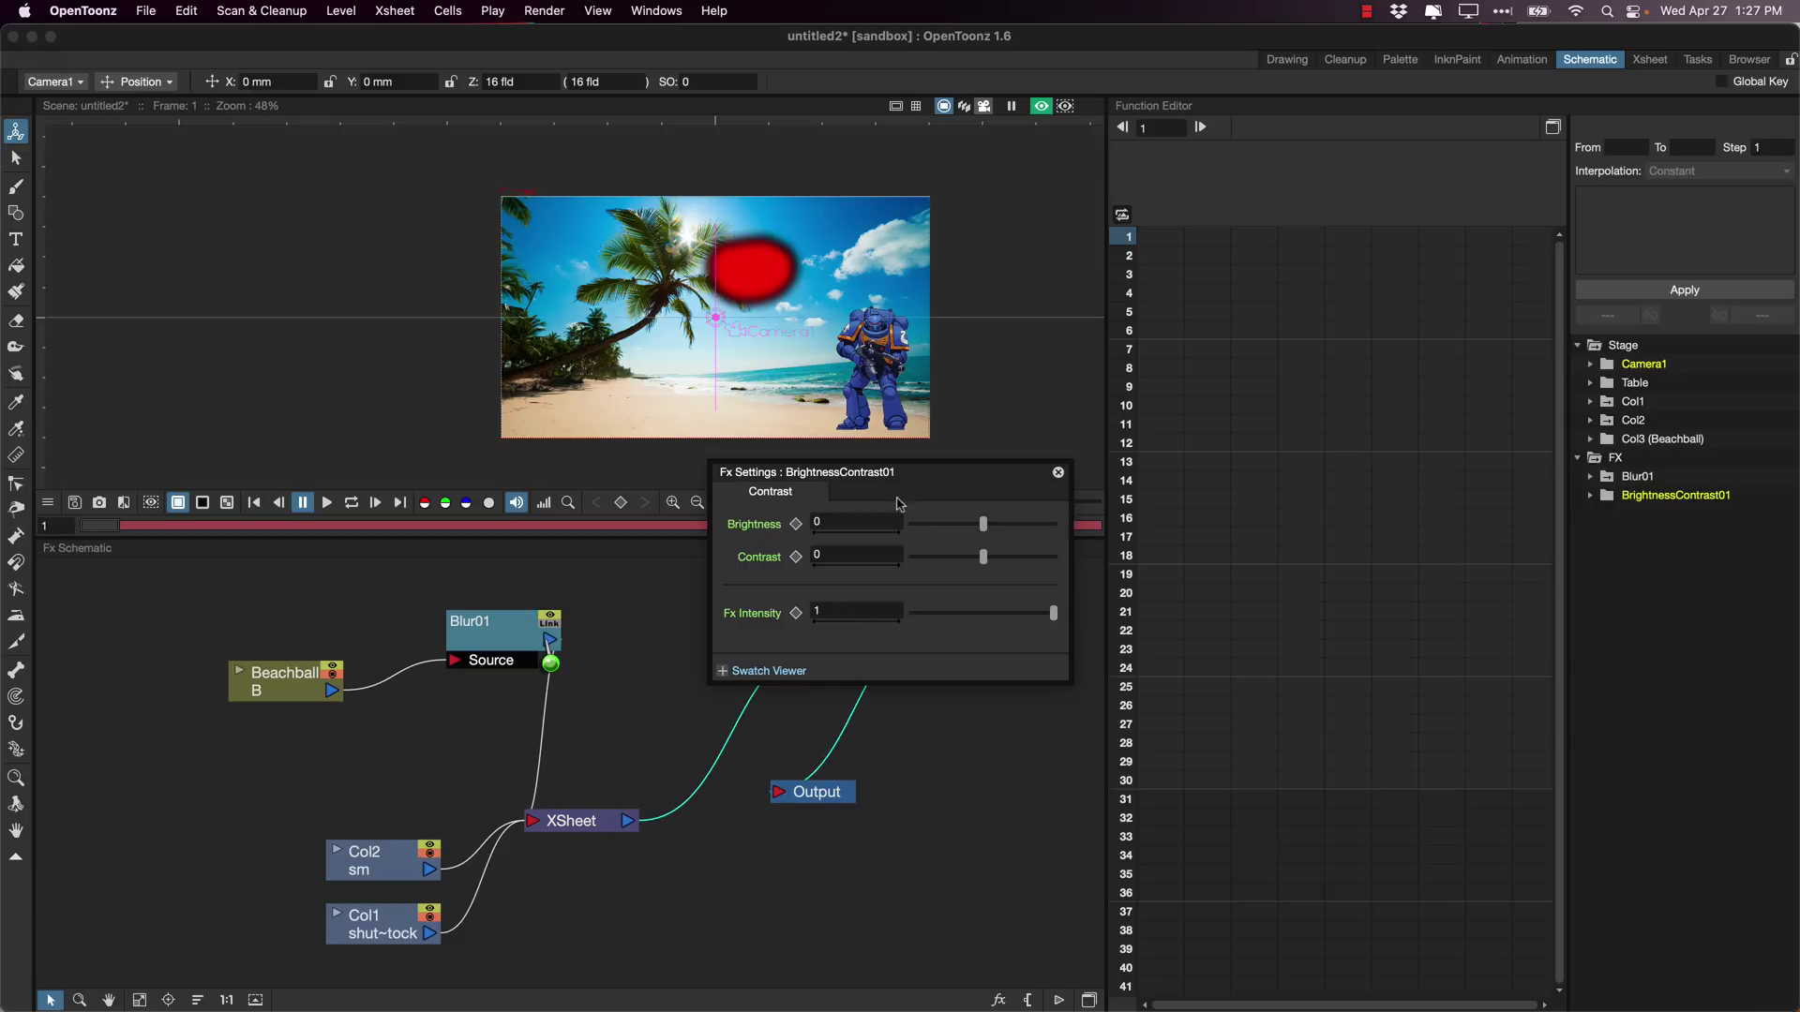
{"action": "left_click", "coordinate": [1059, 474]}
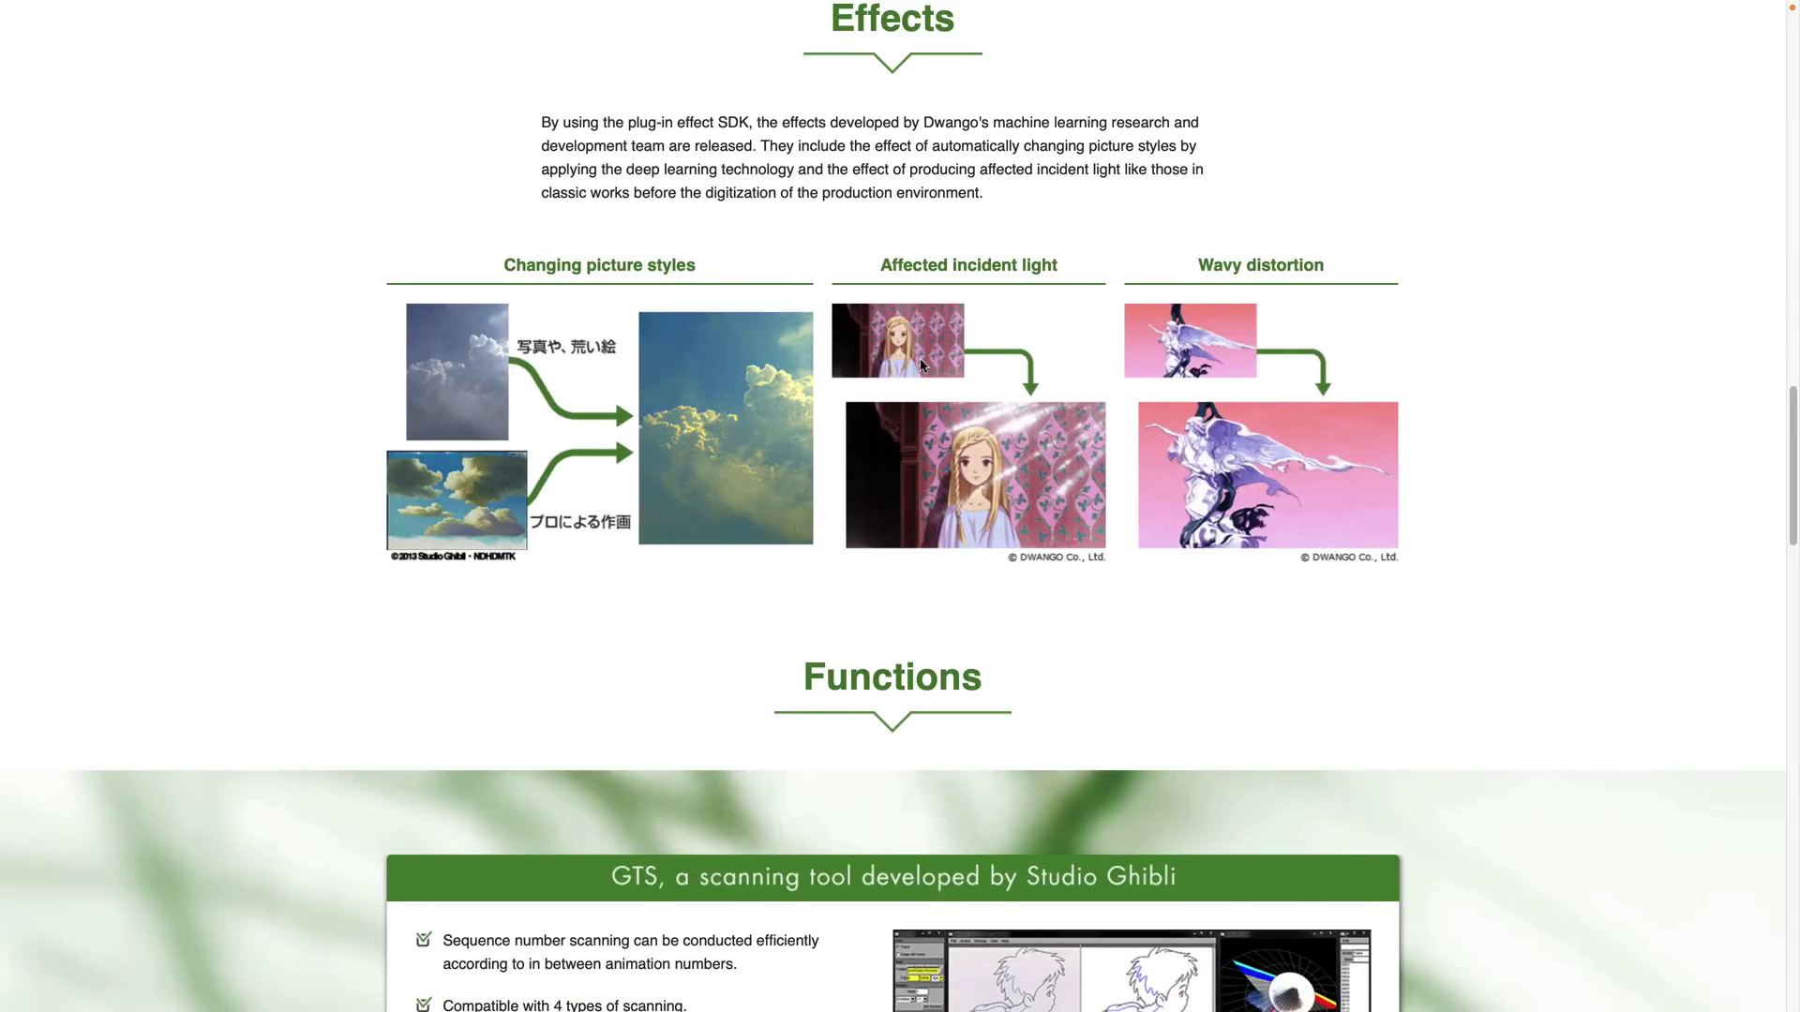
Scroll to the download section, open the OpenToonz download page and read its Terms of Use.
{"action": "scroll", "coordinate": [764, 394], "scroll_direction": "down", "scroll_amount": 4}
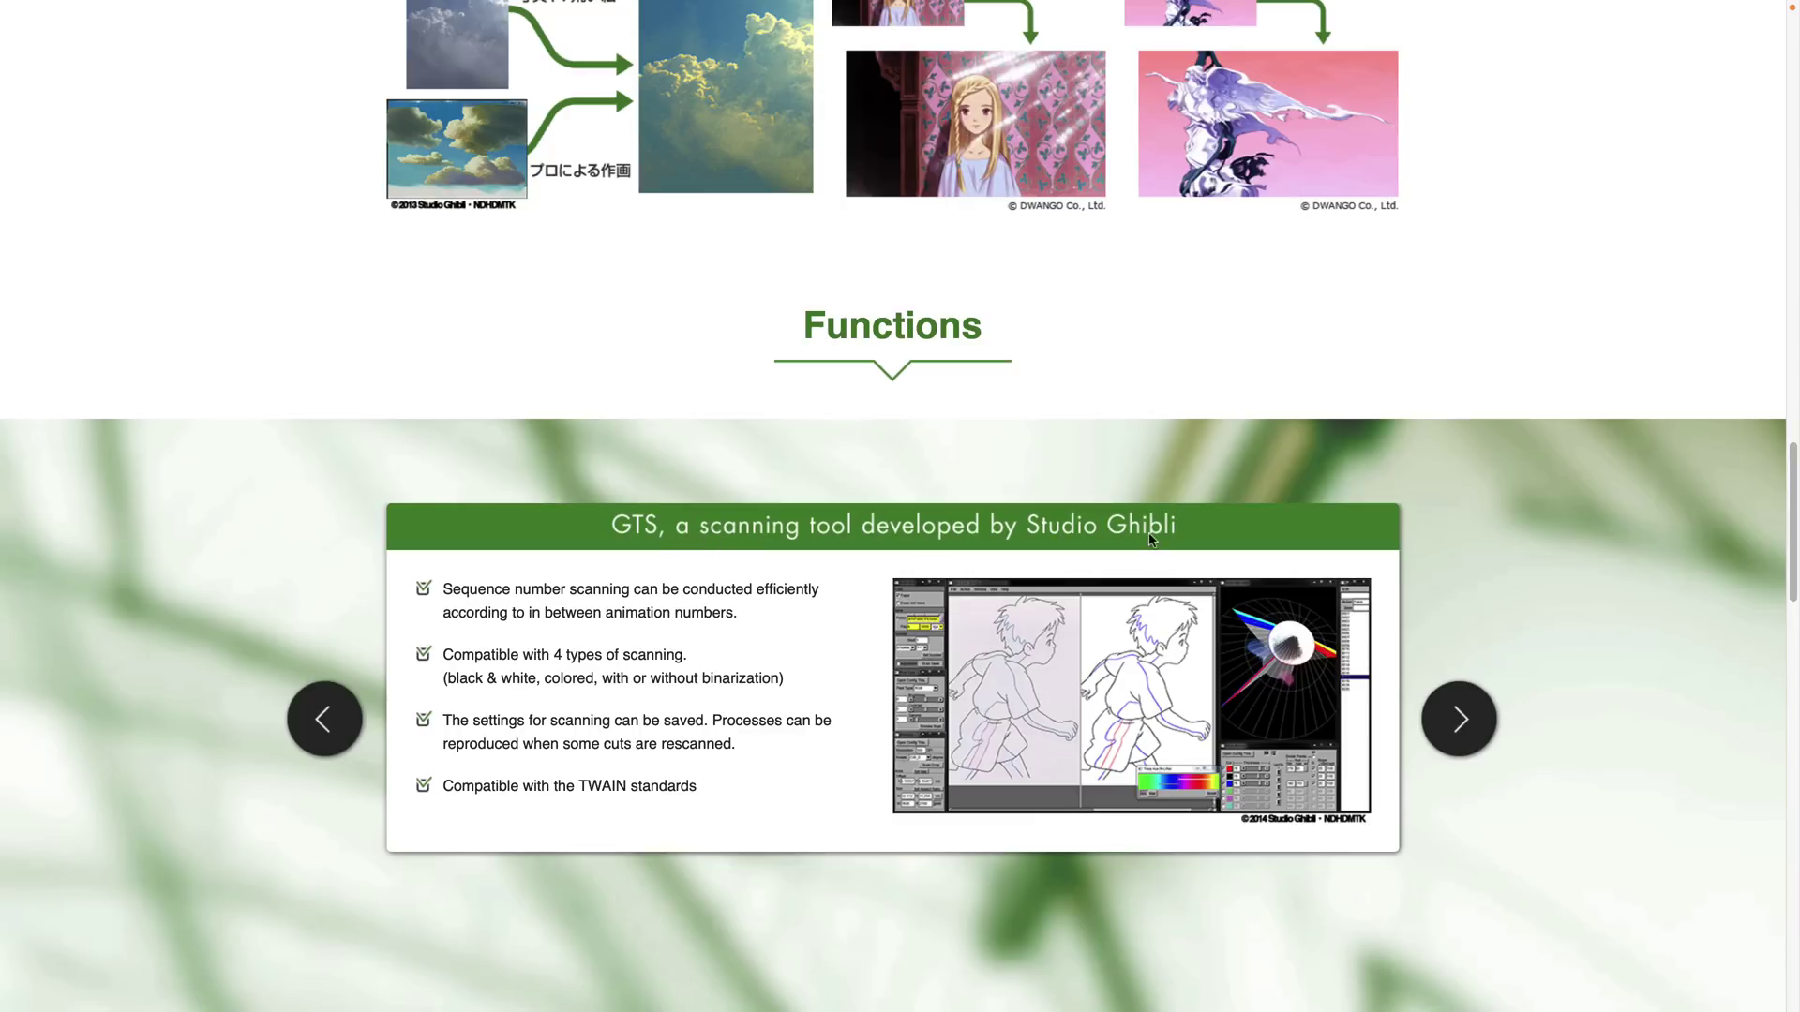
{"action": "scroll", "coordinate": [1110, 521], "scroll_direction": "down", "scroll_amount": 8}
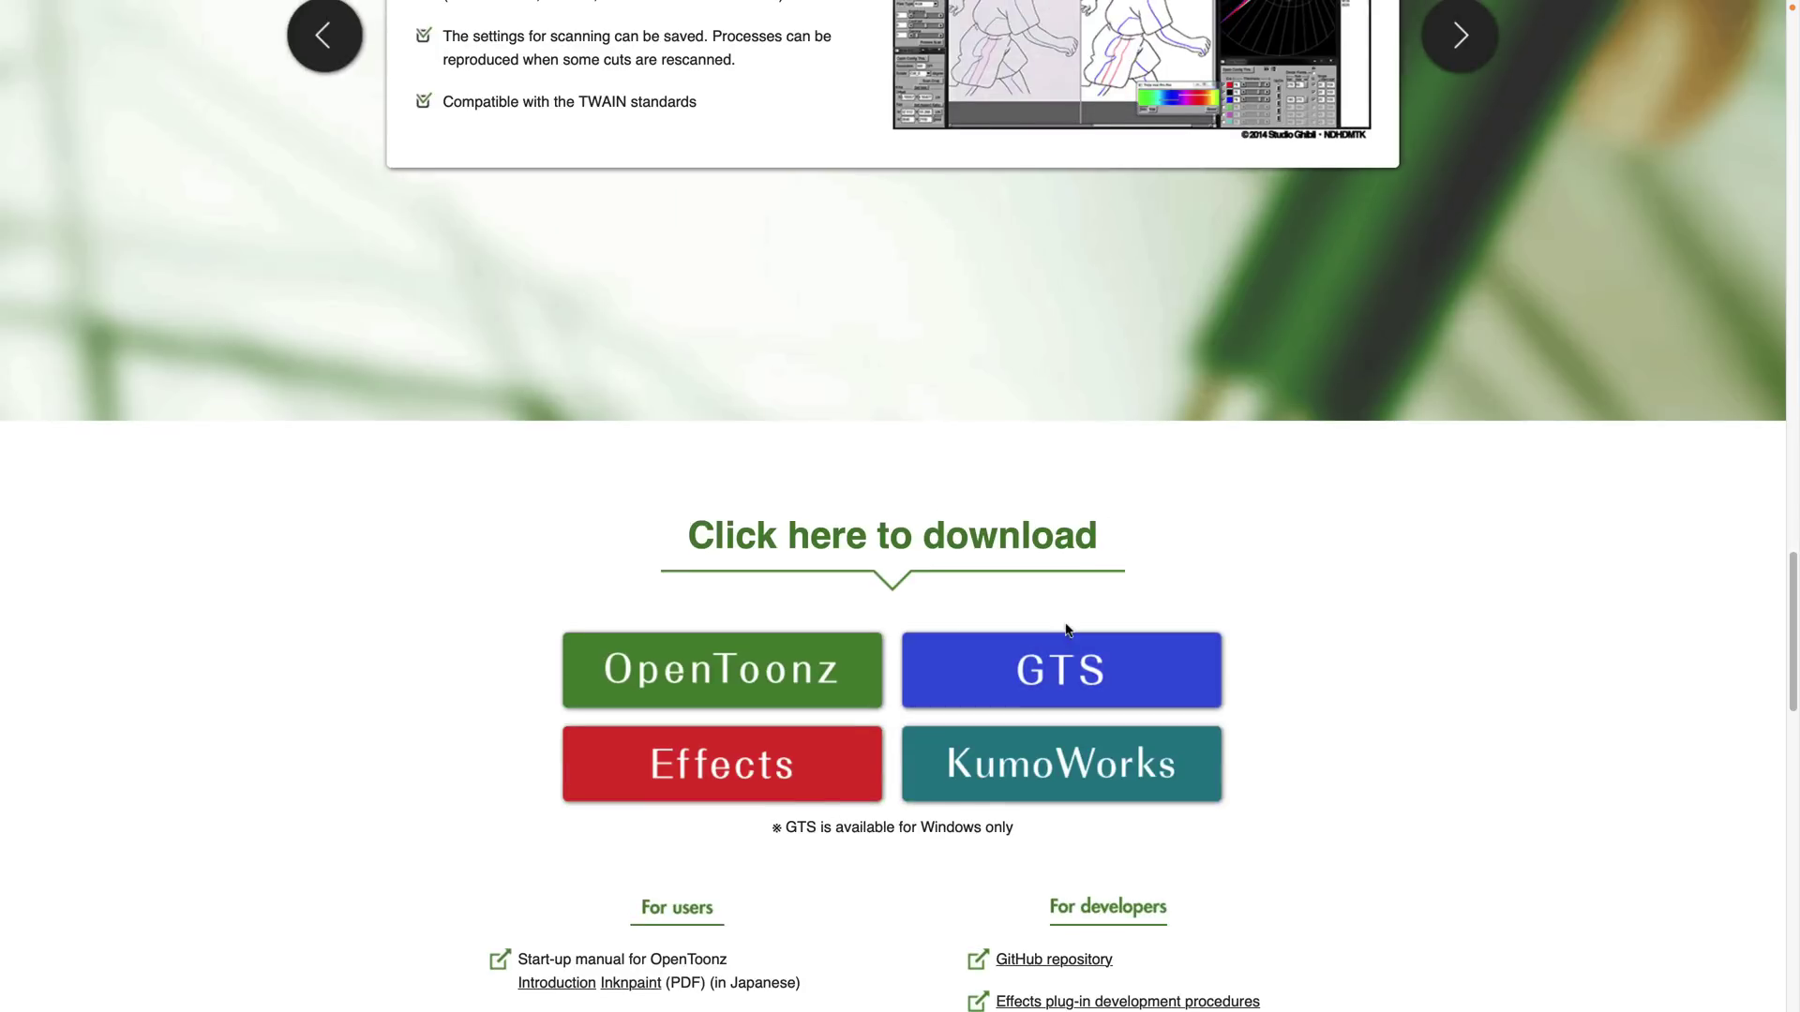
{"action": "scroll", "coordinate": [1059, 646], "scroll_direction": "down", "scroll_amount": 3}
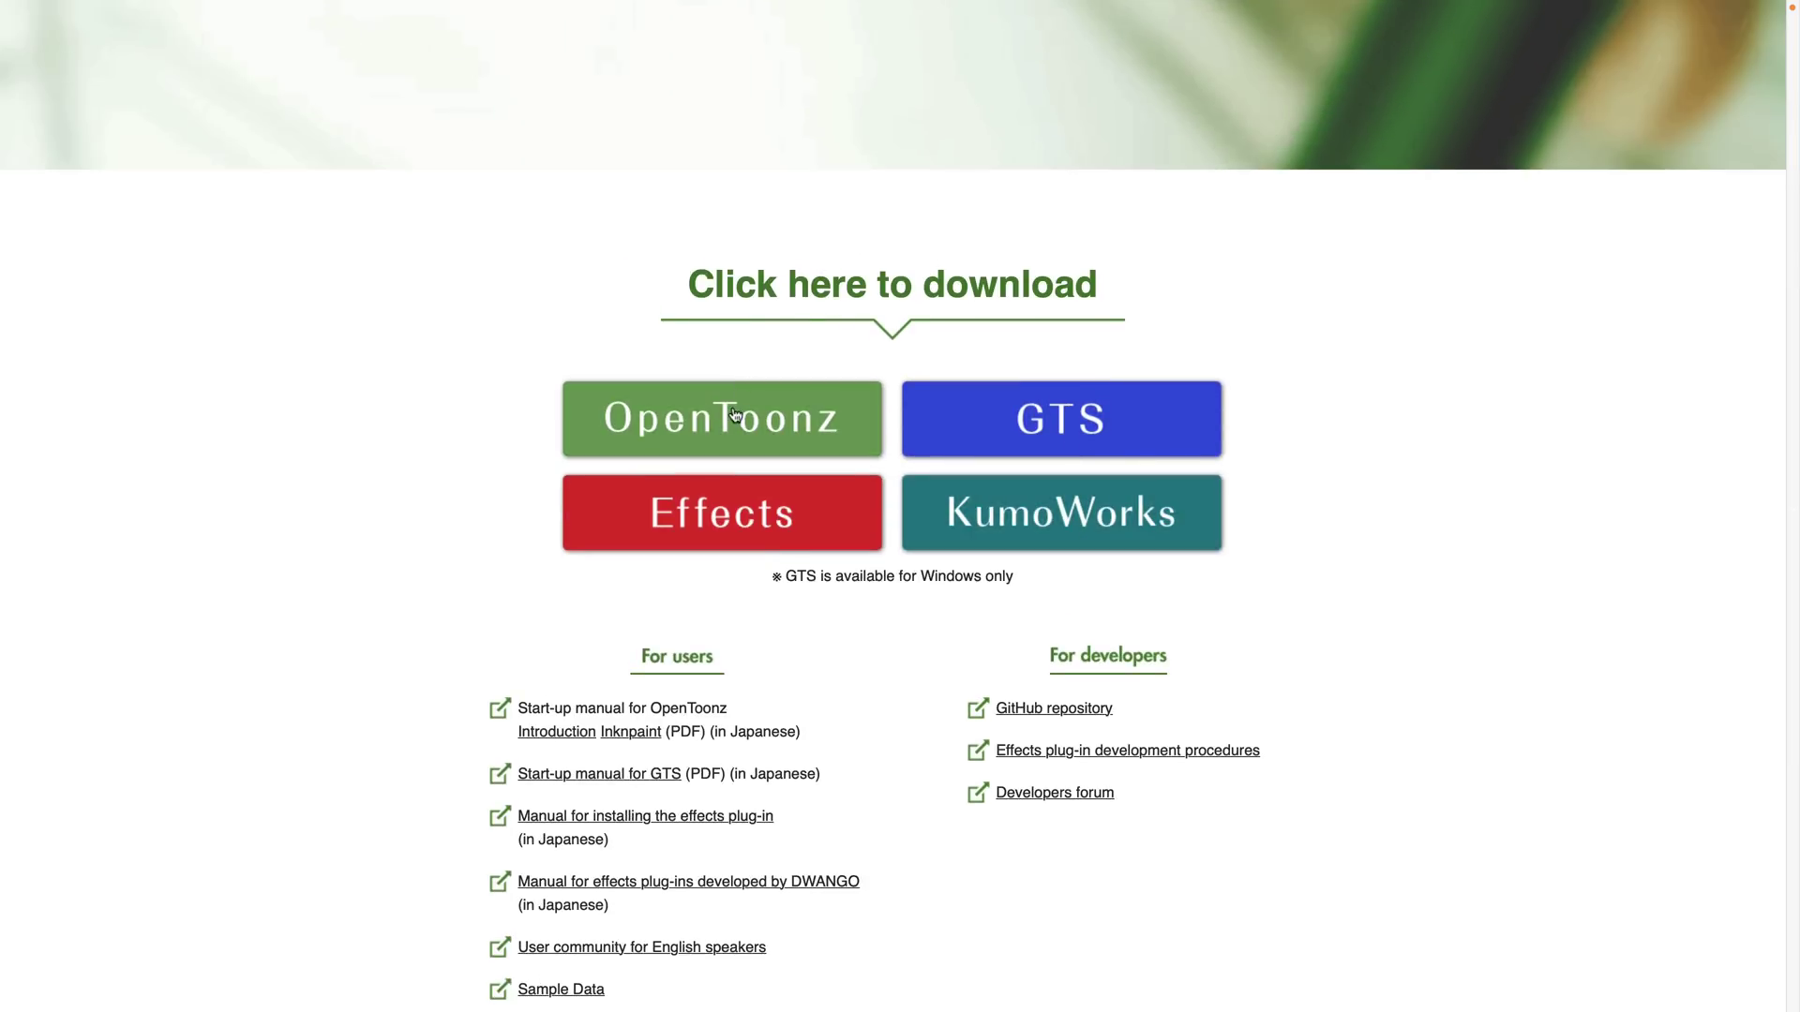
{"action": "left_click", "coordinate": [736, 414]}
{"action": "scroll", "coordinate": [826, 576], "scroll_direction": "down", "scroll_amount": 4}
{"action": "scroll", "coordinate": [1727, 871], "scroll_direction": "down", "scroll_amount": 5}
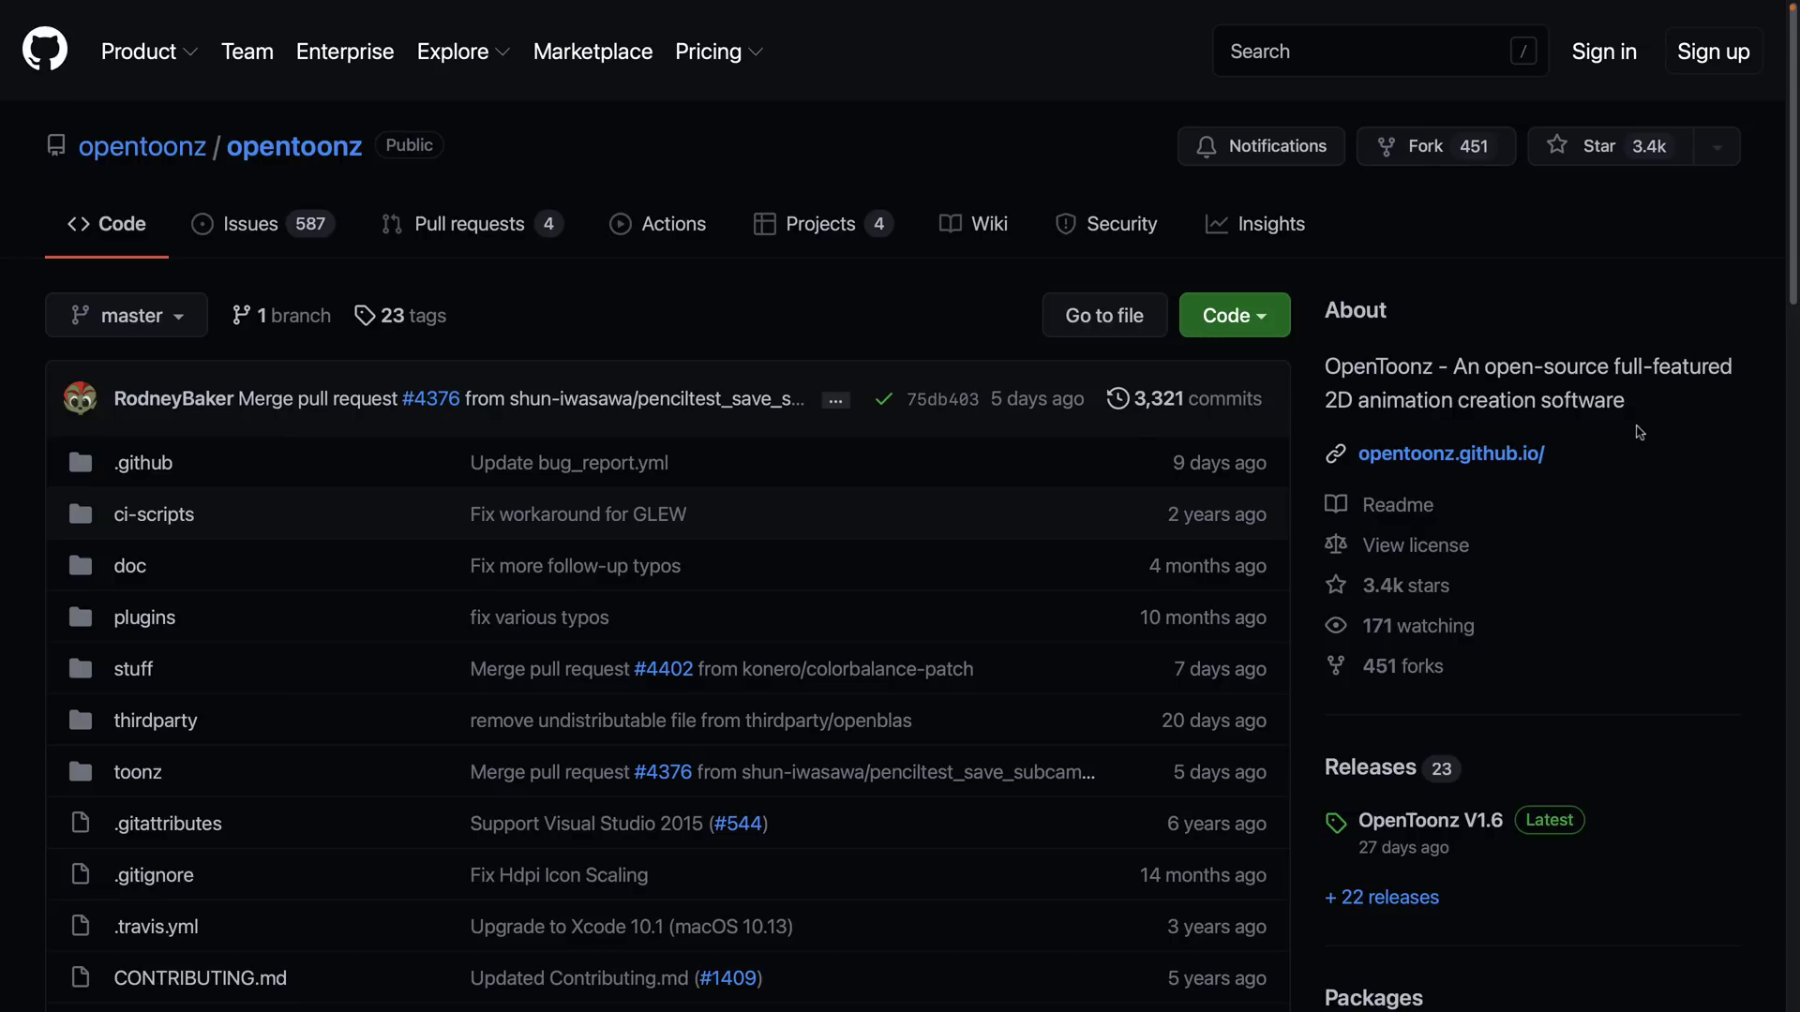
Open LICENSE.txt via View license and scroll through the BSD 3-Clause text.
{"action": "left_click", "coordinate": [1415, 547]}
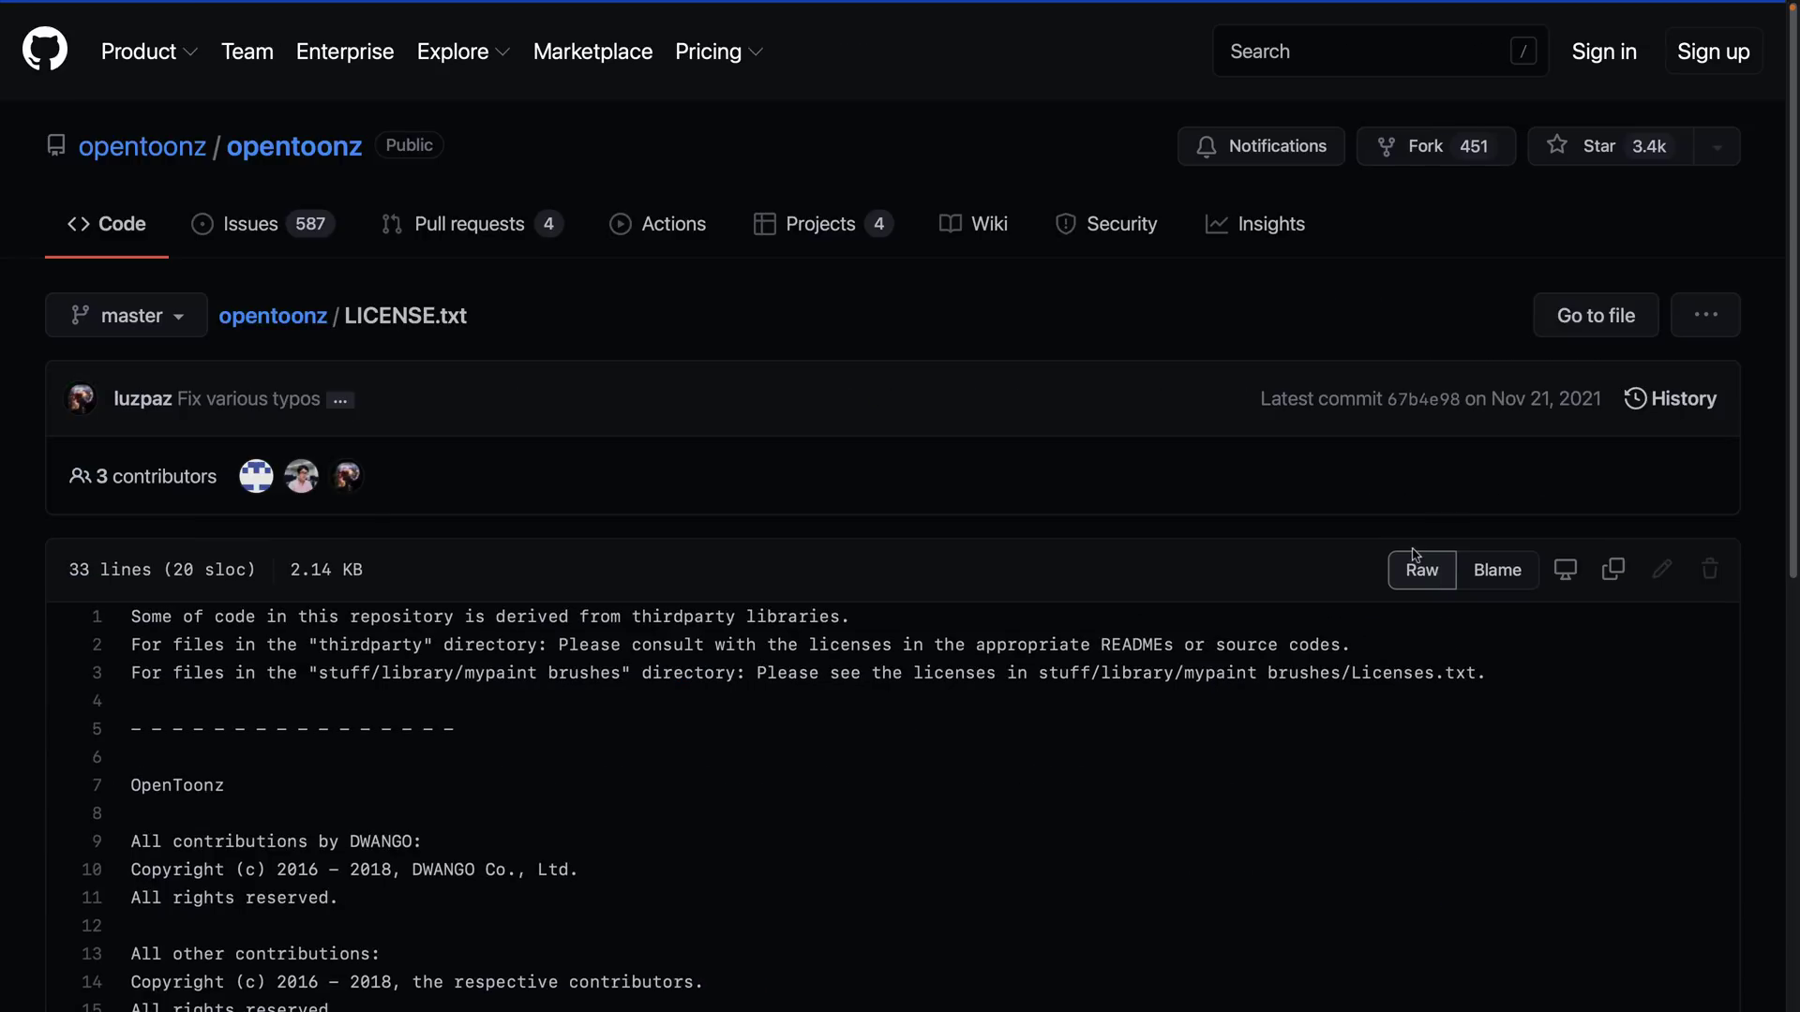
{"action": "scroll", "coordinate": [719, 717], "scroll_direction": "down", "scroll_amount": 5}
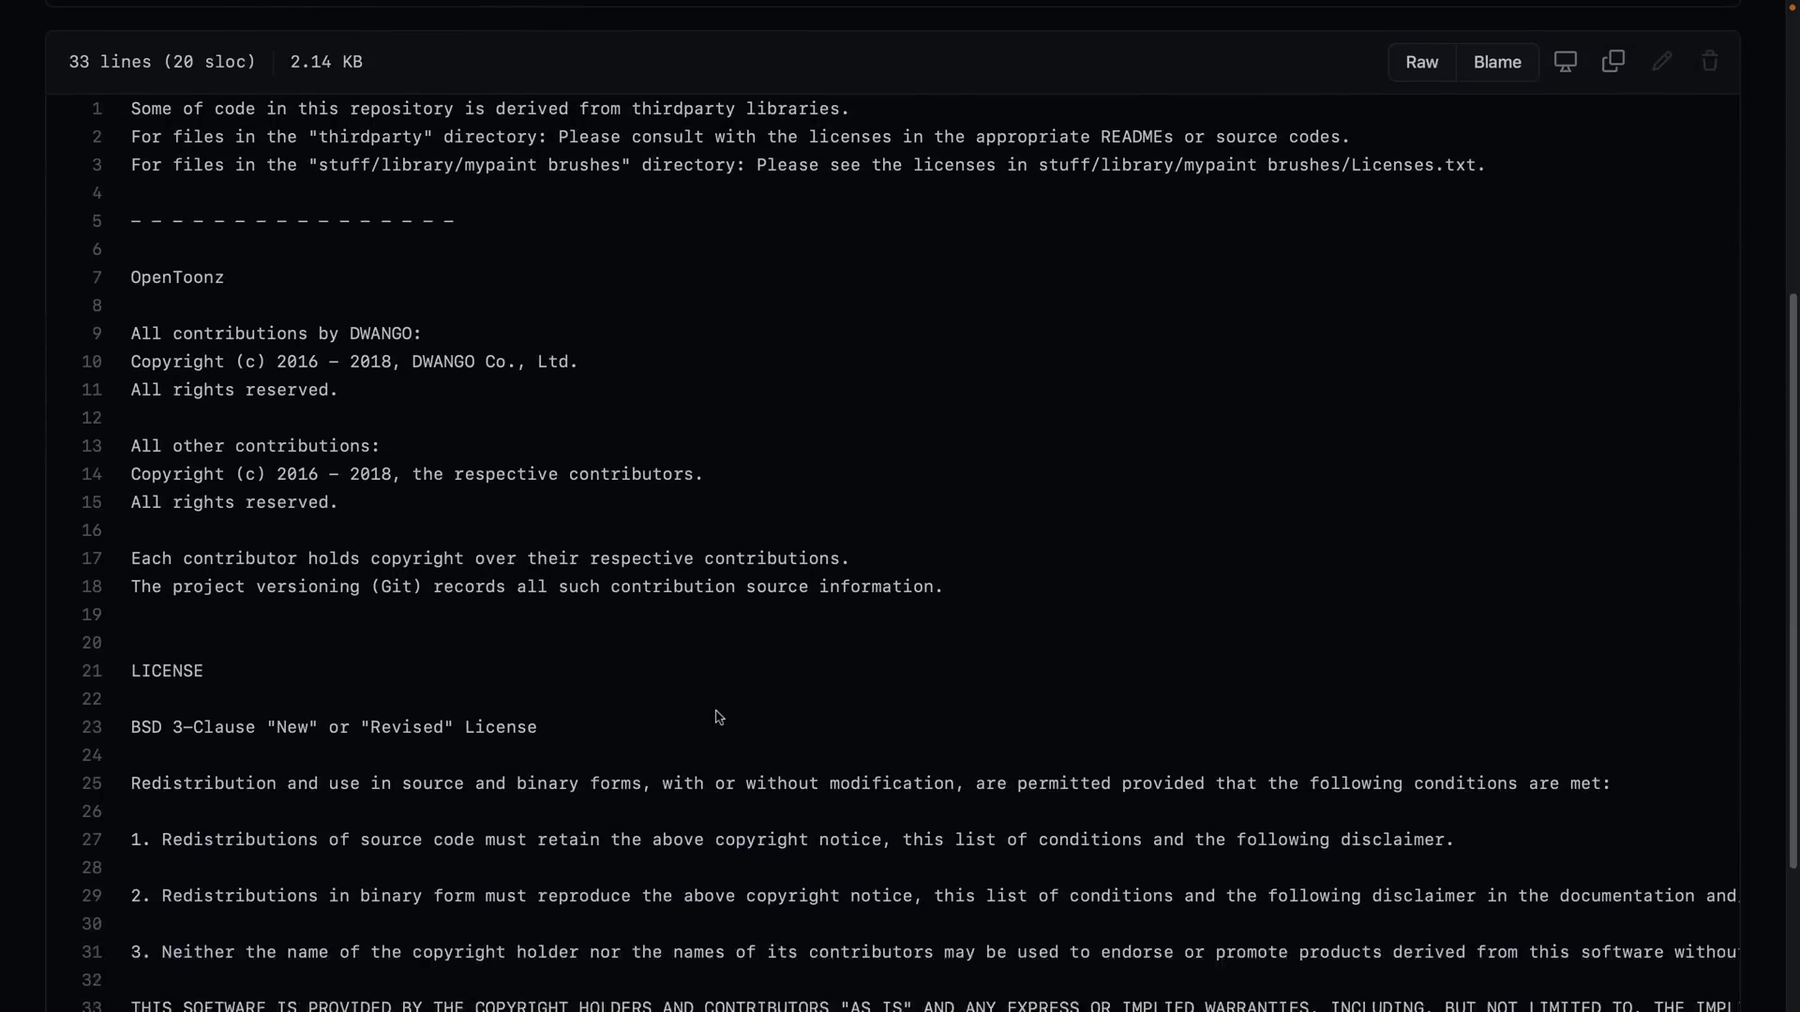
{"action": "scroll", "coordinate": [719, 717], "scroll_direction": "down", "scroll_amount": 2}
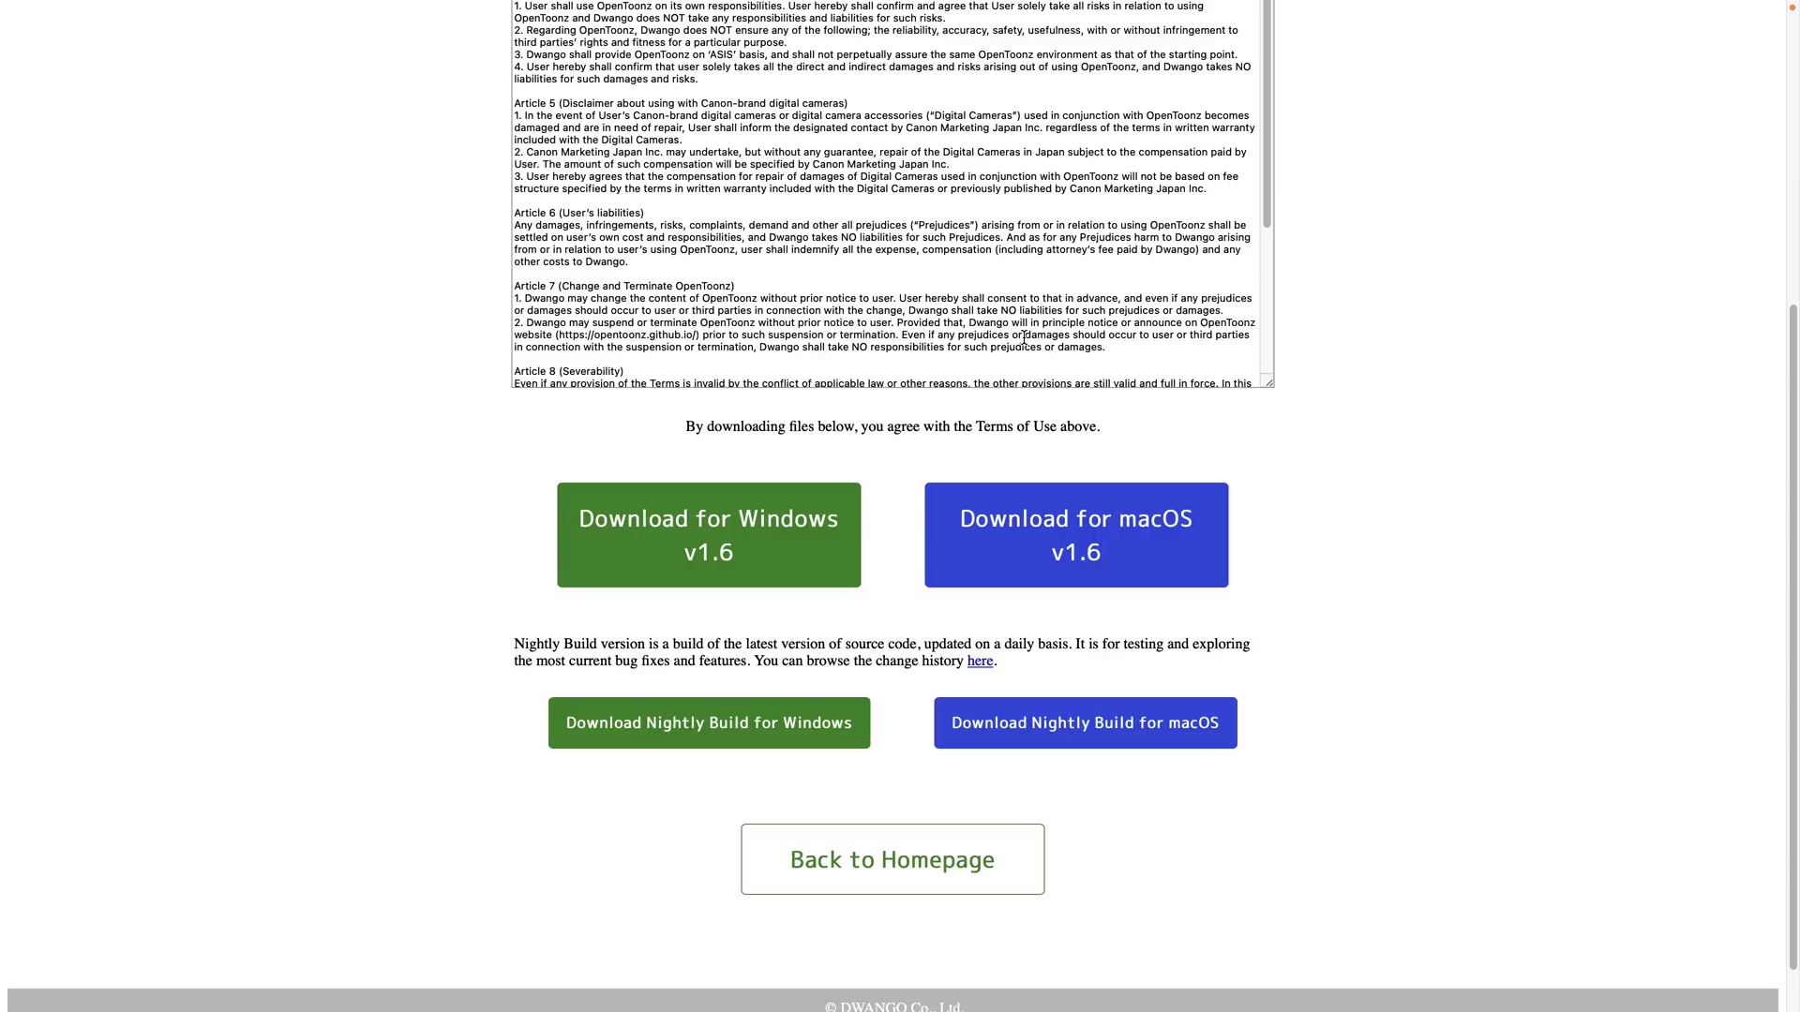
Leave the download terms page and scroll back up to the OpenToonz homepage's top banner.
{"action": "scroll", "coordinate": [1024, 338], "scroll_direction": "up", "scroll_amount": 10}
{"action": "scroll", "coordinate": [1413, 353], "scroll_direction": "up", "scroll_amount": 5}
{"action": "key", "text": "super+bracketleft"}
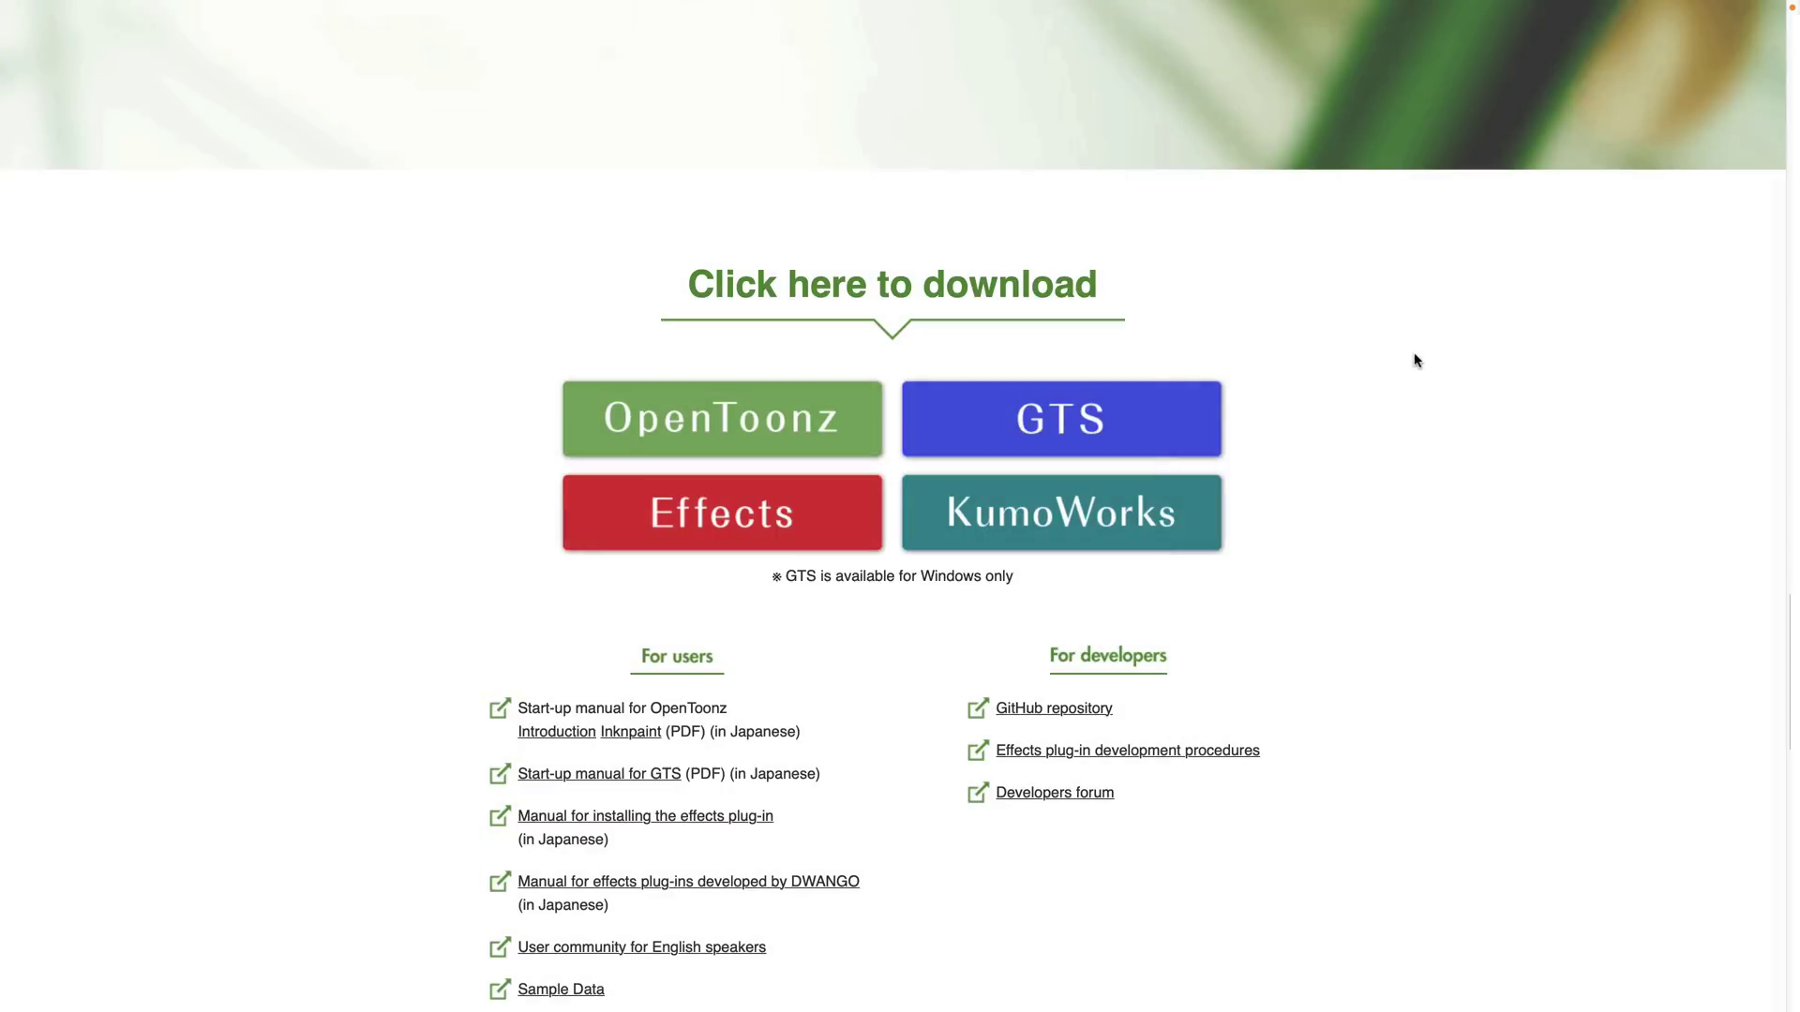
{"action": "scroll", "coordinate": [1289, 394], "scroll_direction": "up", "scroll_amount": 10}
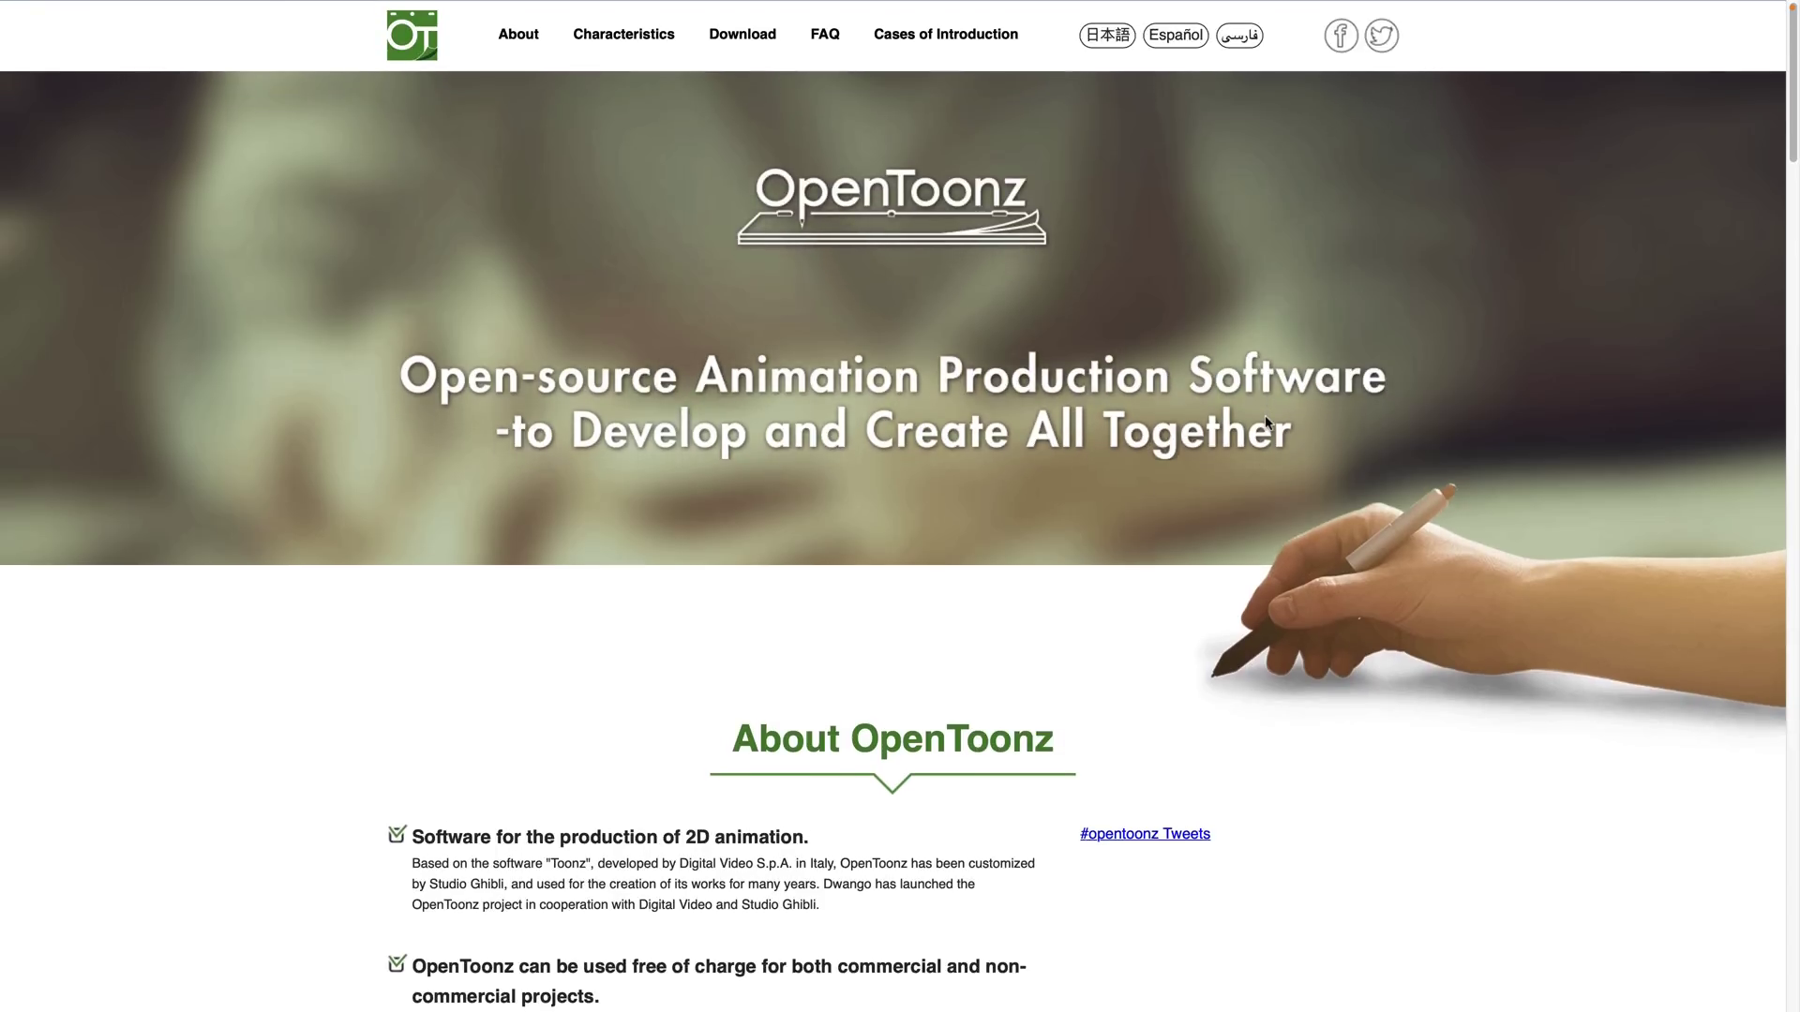